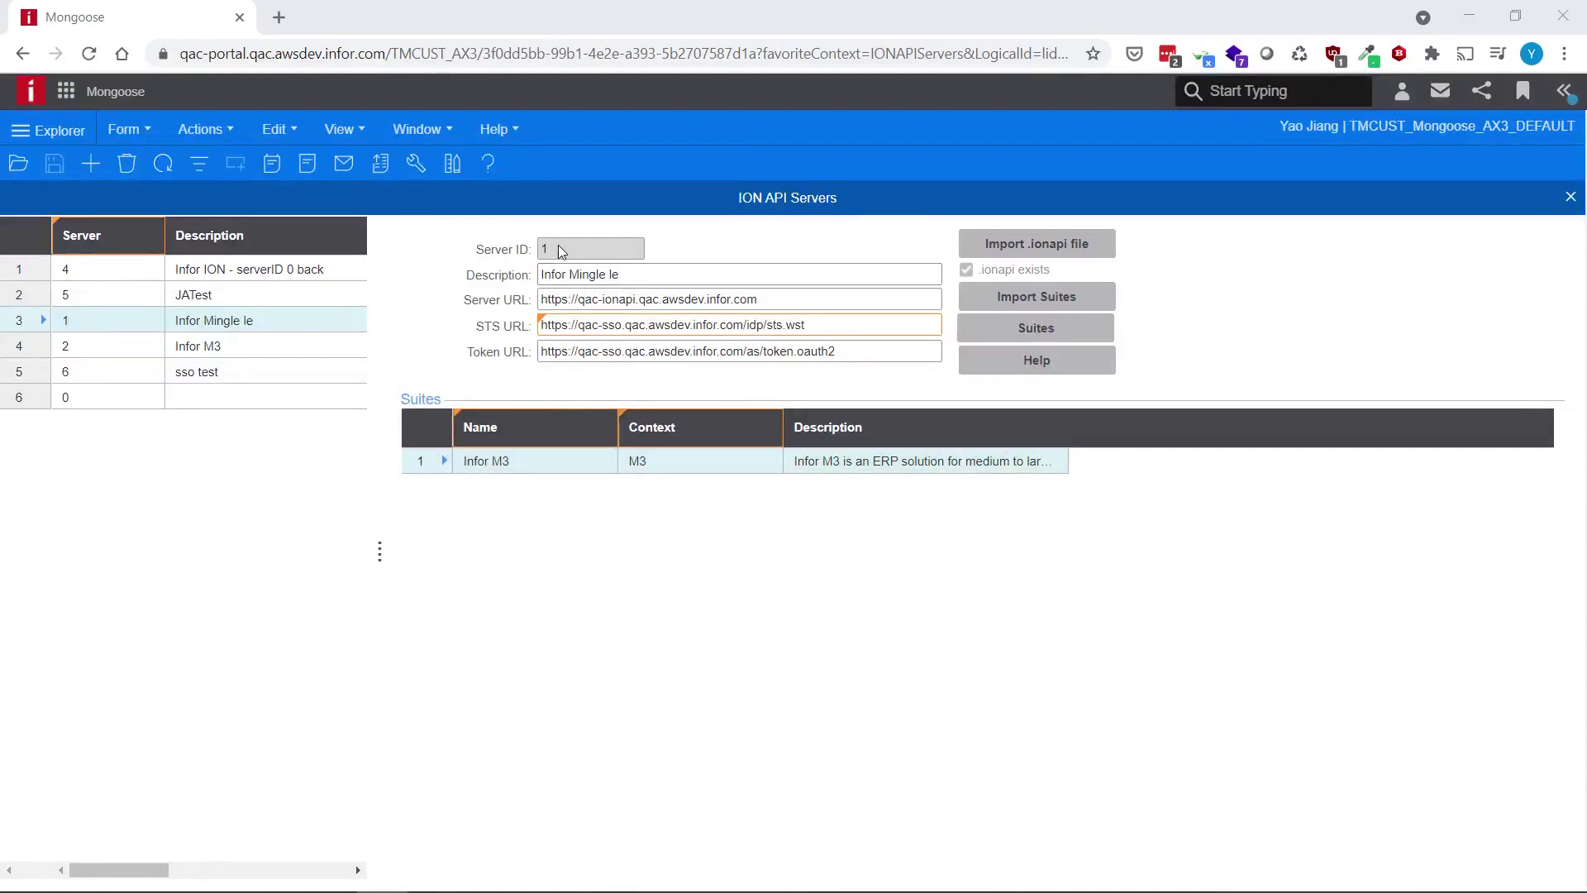
# Select the Infor M3 server row (Server ID 2) in the ION API Servers list
pyautogui.click(296, 355)
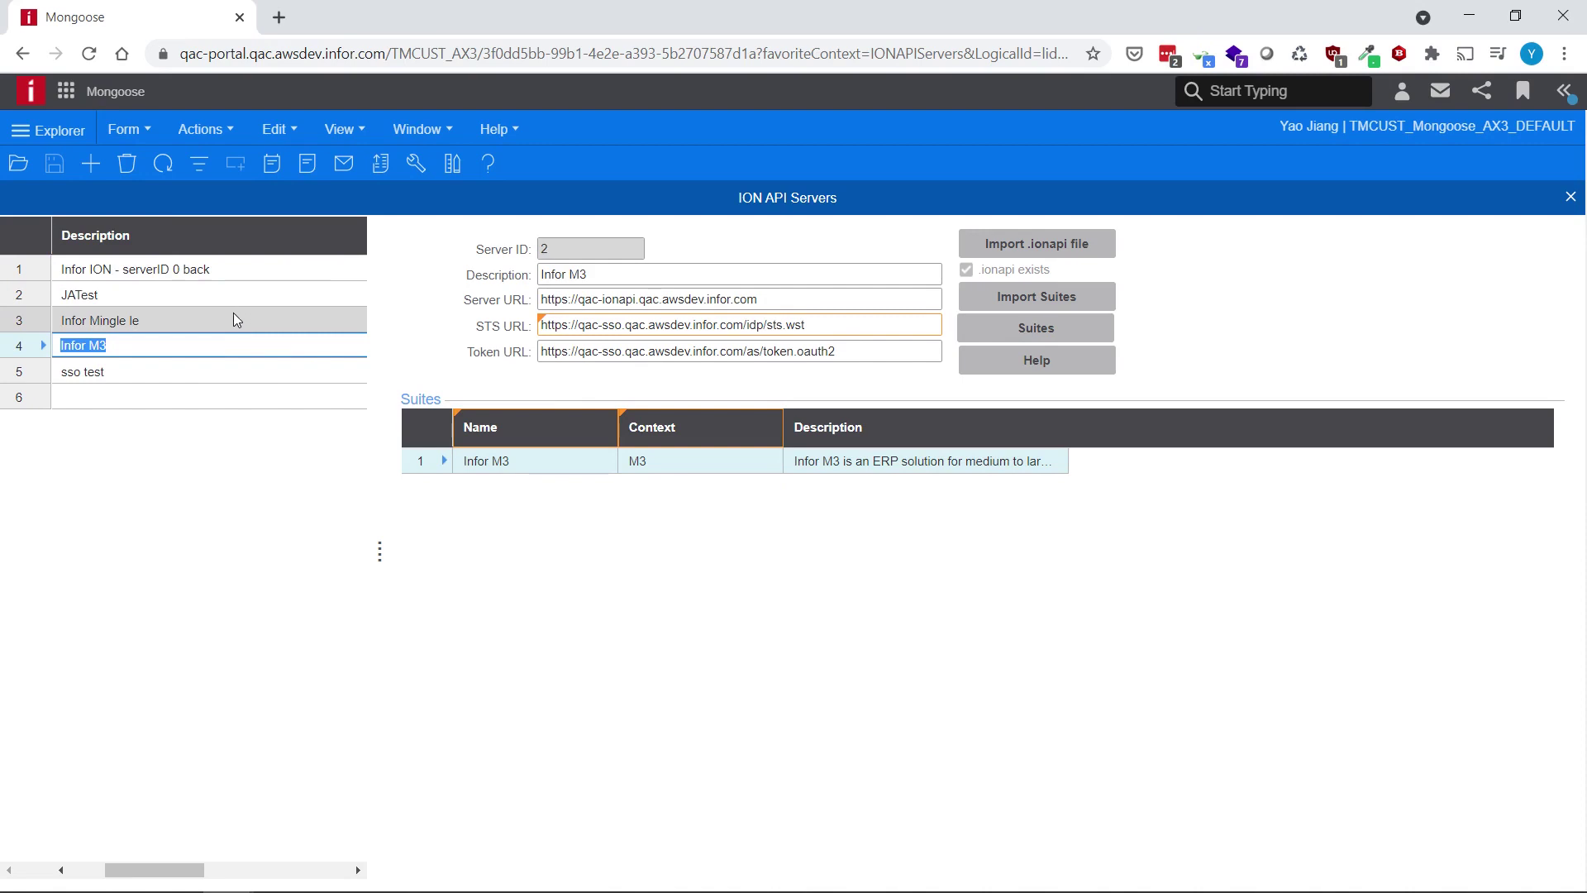
pyautogui.click(50, 322)
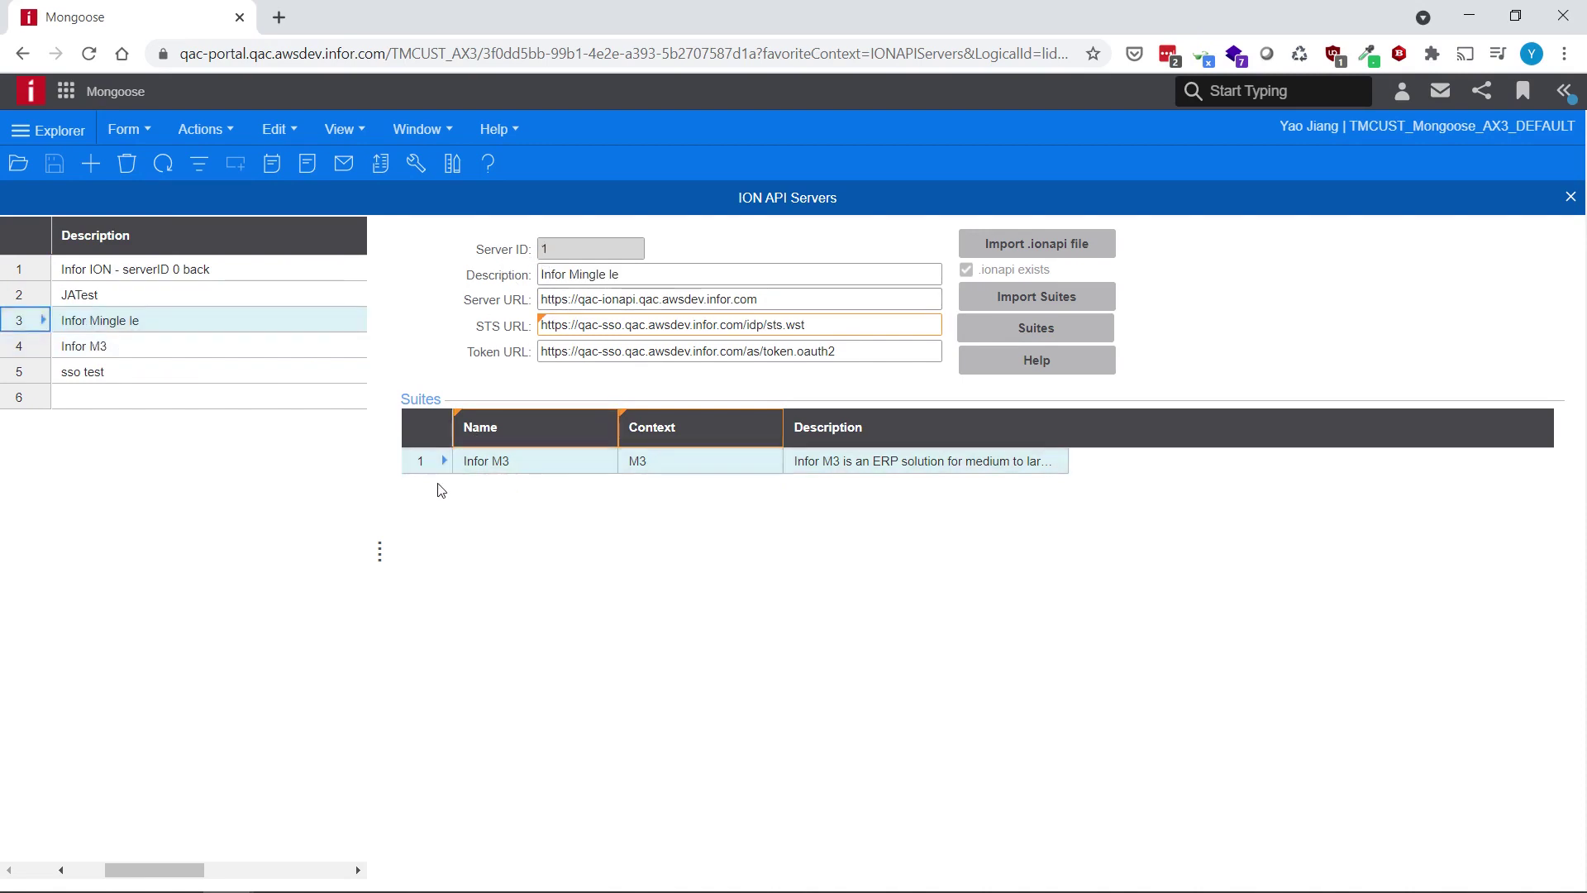
pyautogui.press('Down')
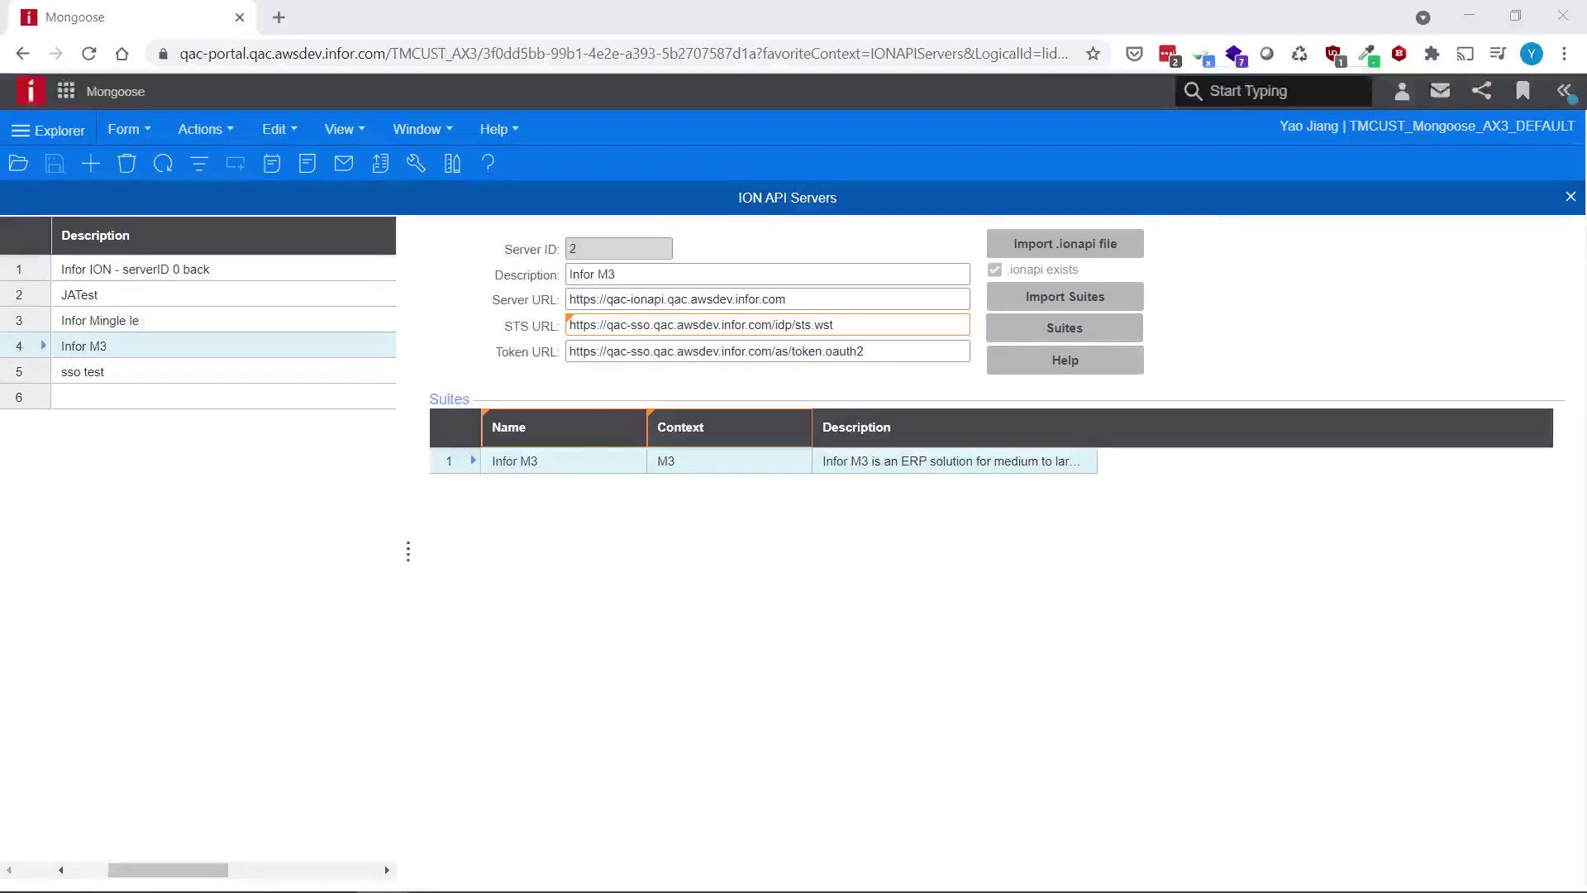
# Open the server's suites and add an Infor Mingle method: User Detail, described as Get User Detail
pyautogui.click(1065, 328)
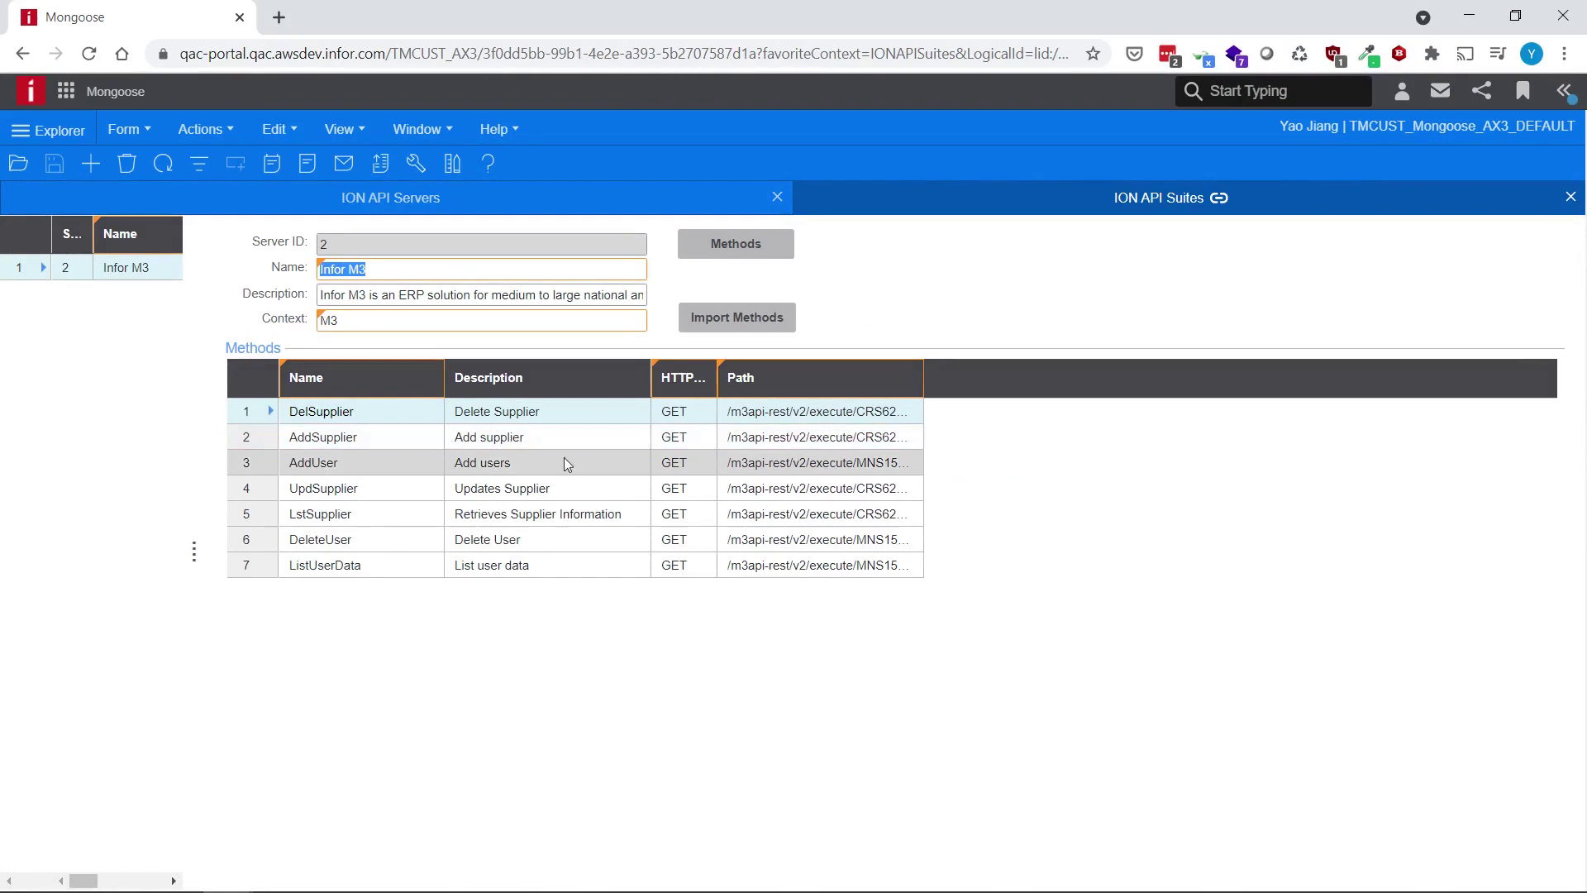
pyautogui.click(925, 375)
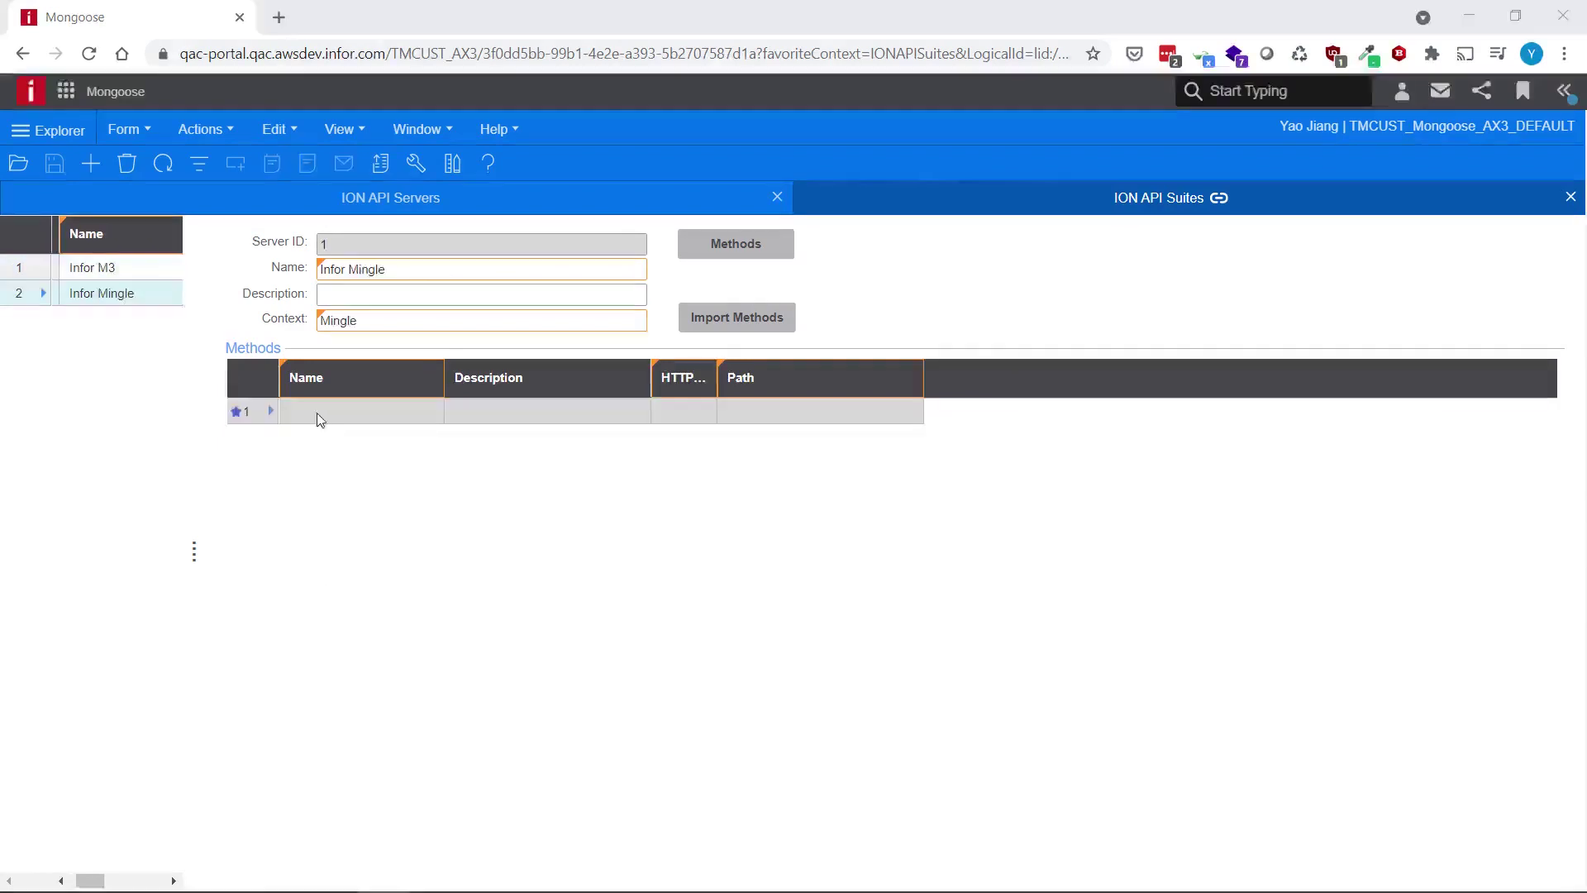
pyautogui.click(322, 413)
pyautogui.write('User Detai')
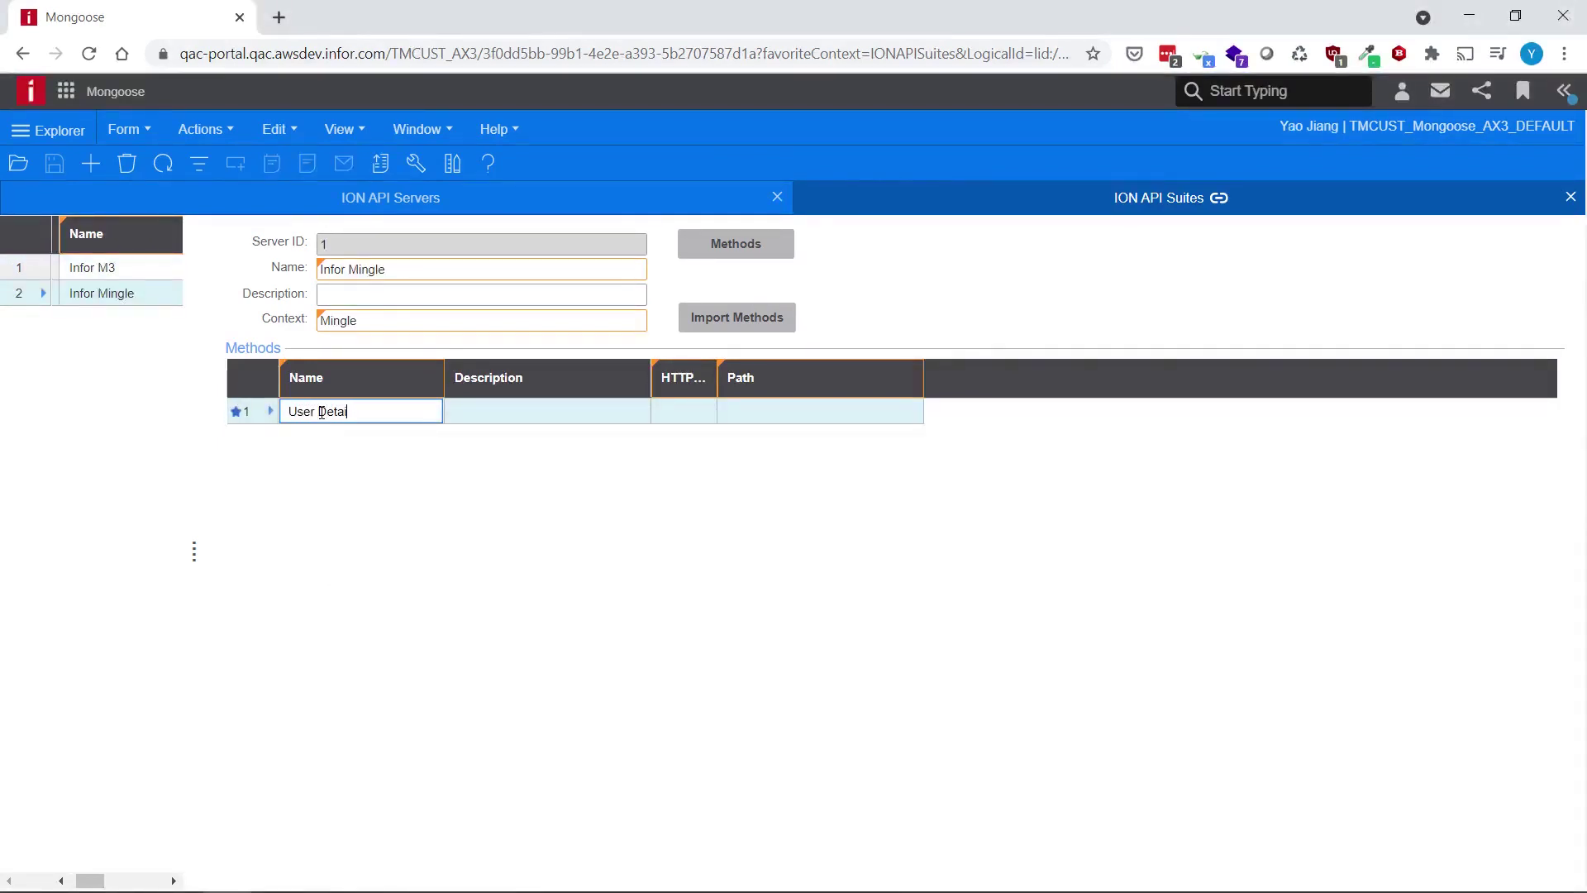
pyautogui.write('l')
pyautogui.press('Tab')
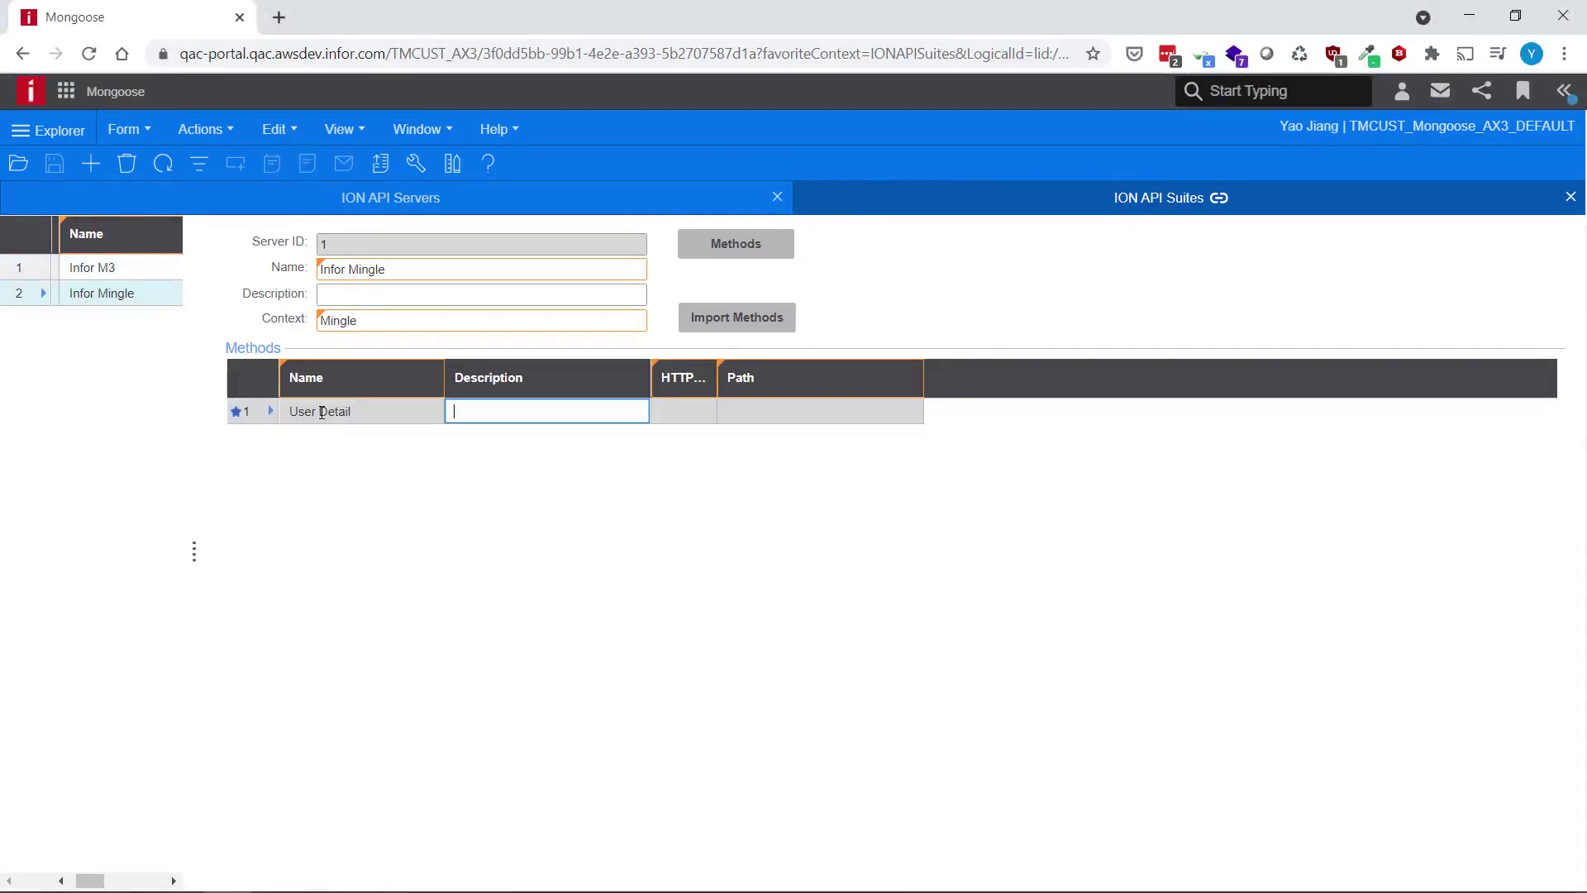
pyautogui.write('Get Us')
pyautogui.write('er Detail')
pyautogui.press('Tab')
pyautogui.click(715, 426)
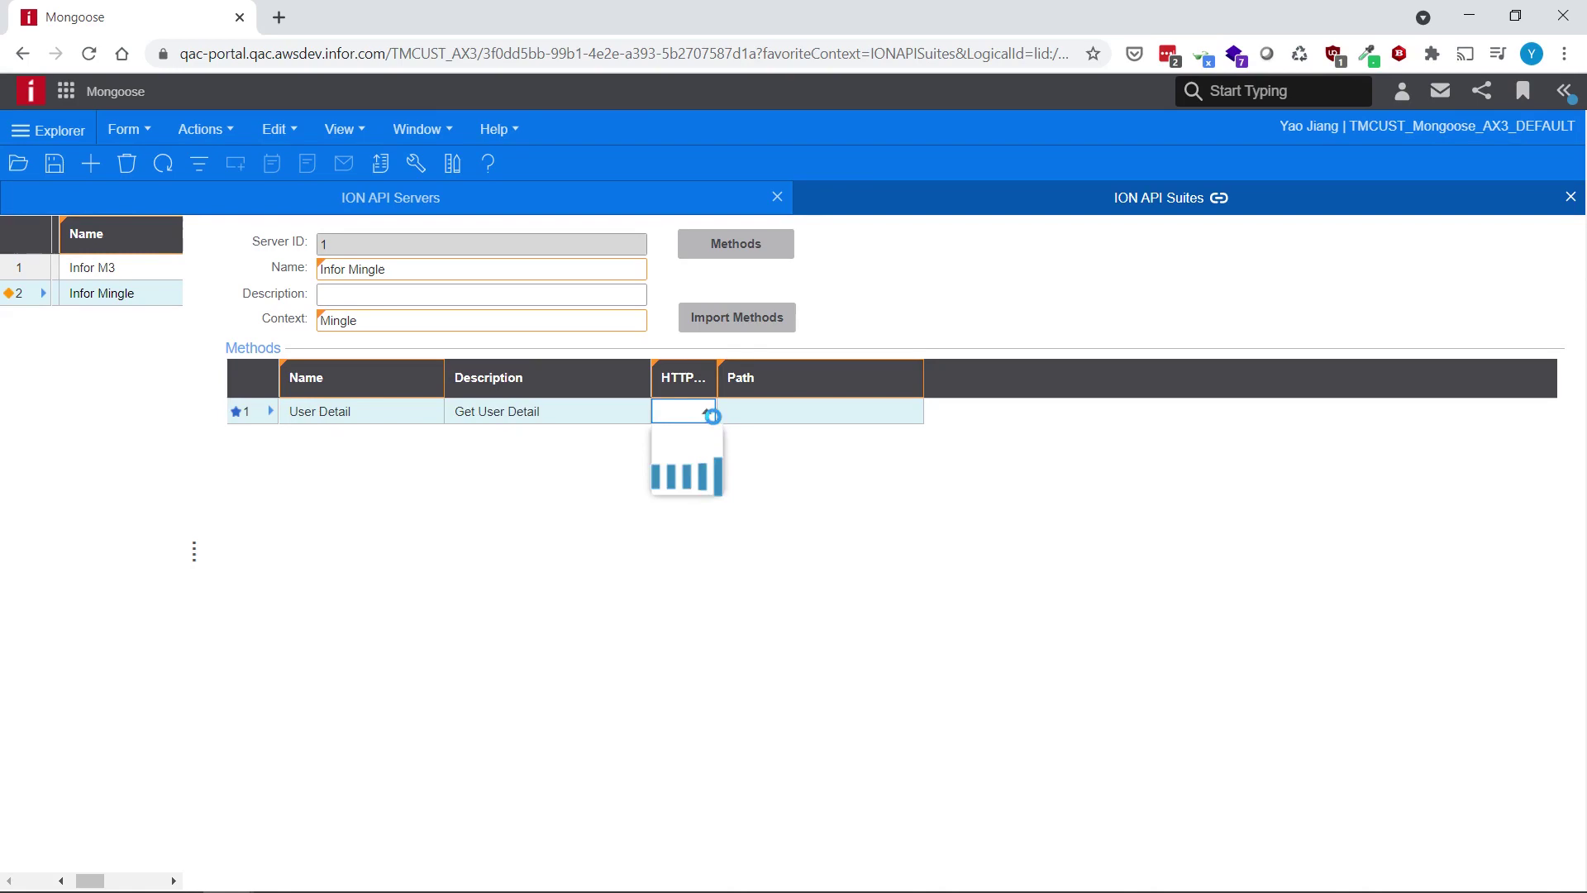
# Set the method's verb to GET and copy /SocialService.Svc/User/Detail from Infor ION API
pyautogui.click(693, 434)
pyautogui.click(66, 90)
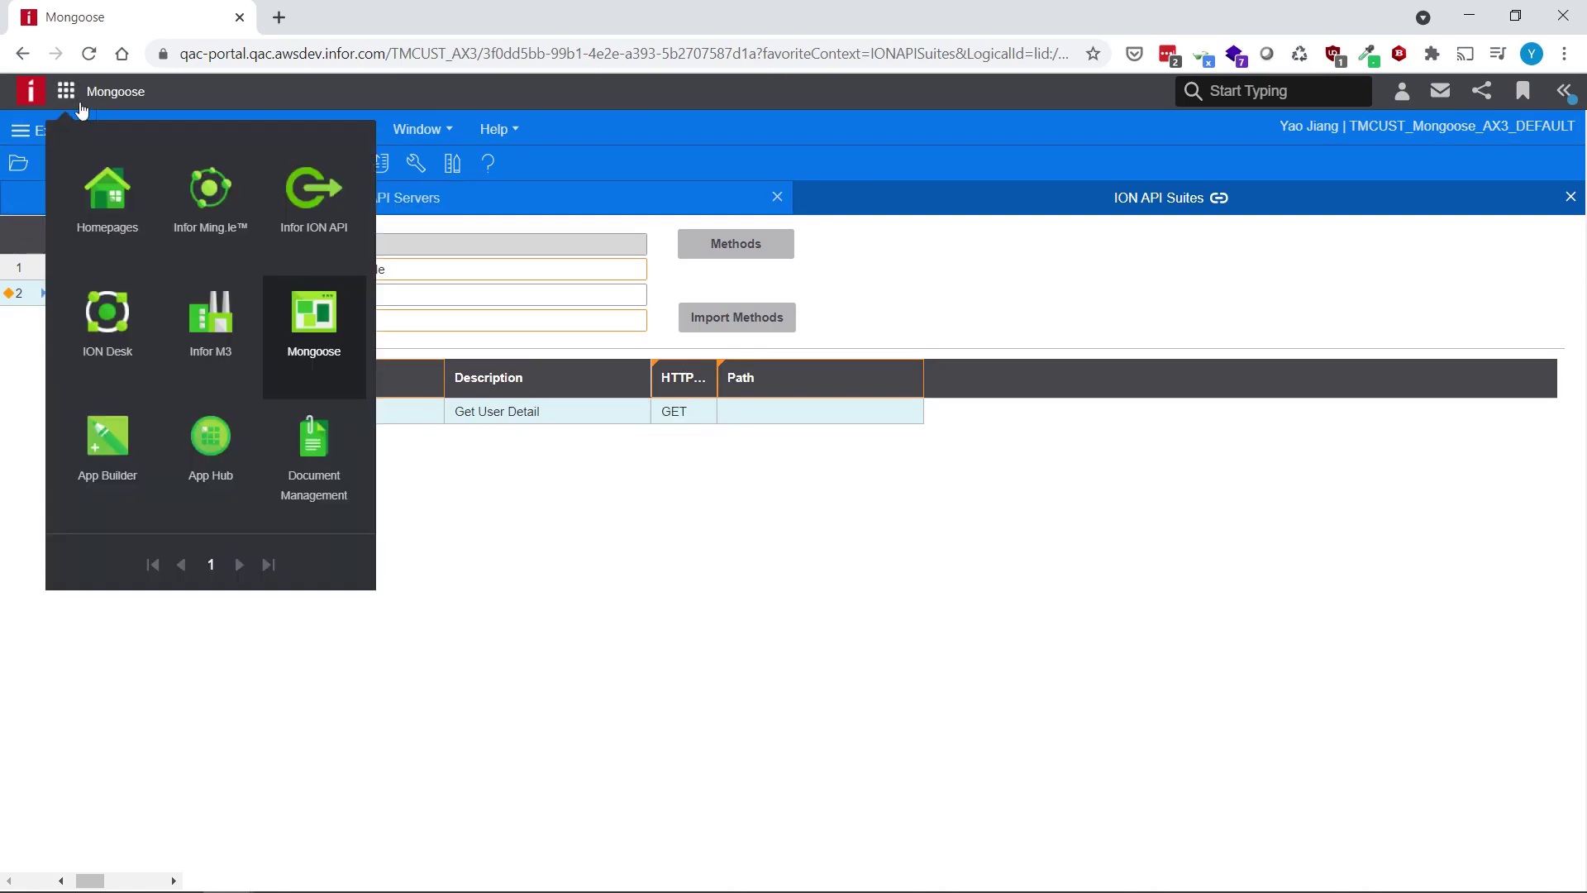
pyautogui.click(310, 205)
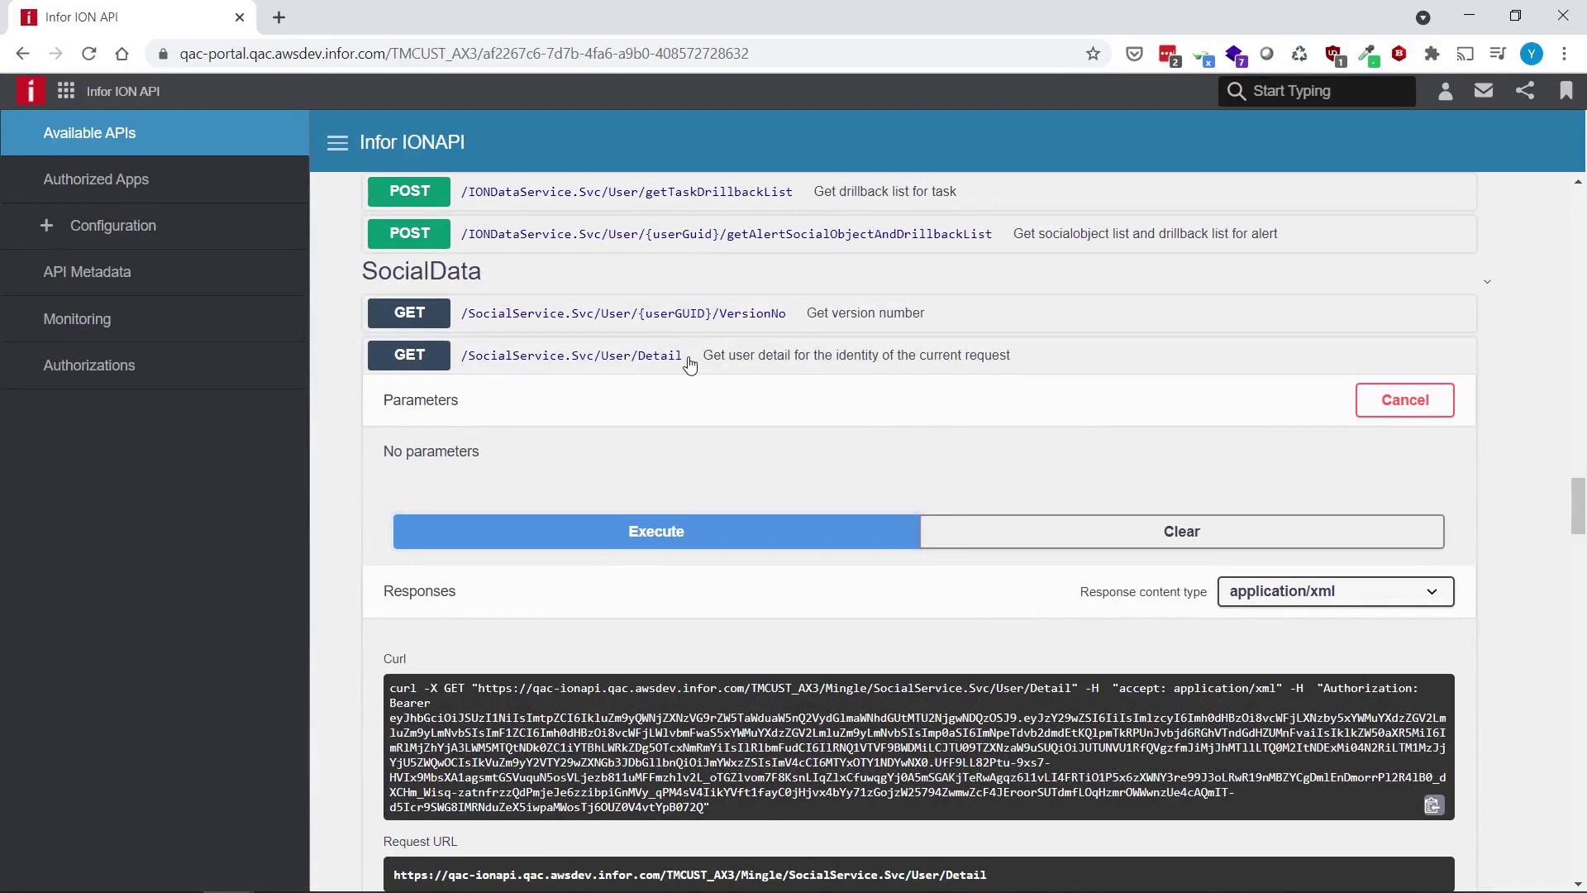
pyautogui.moveTo(686, 357); pyautogui.dragTo(464, 366)
pyautogui.hotkey('ctrl', 'c')
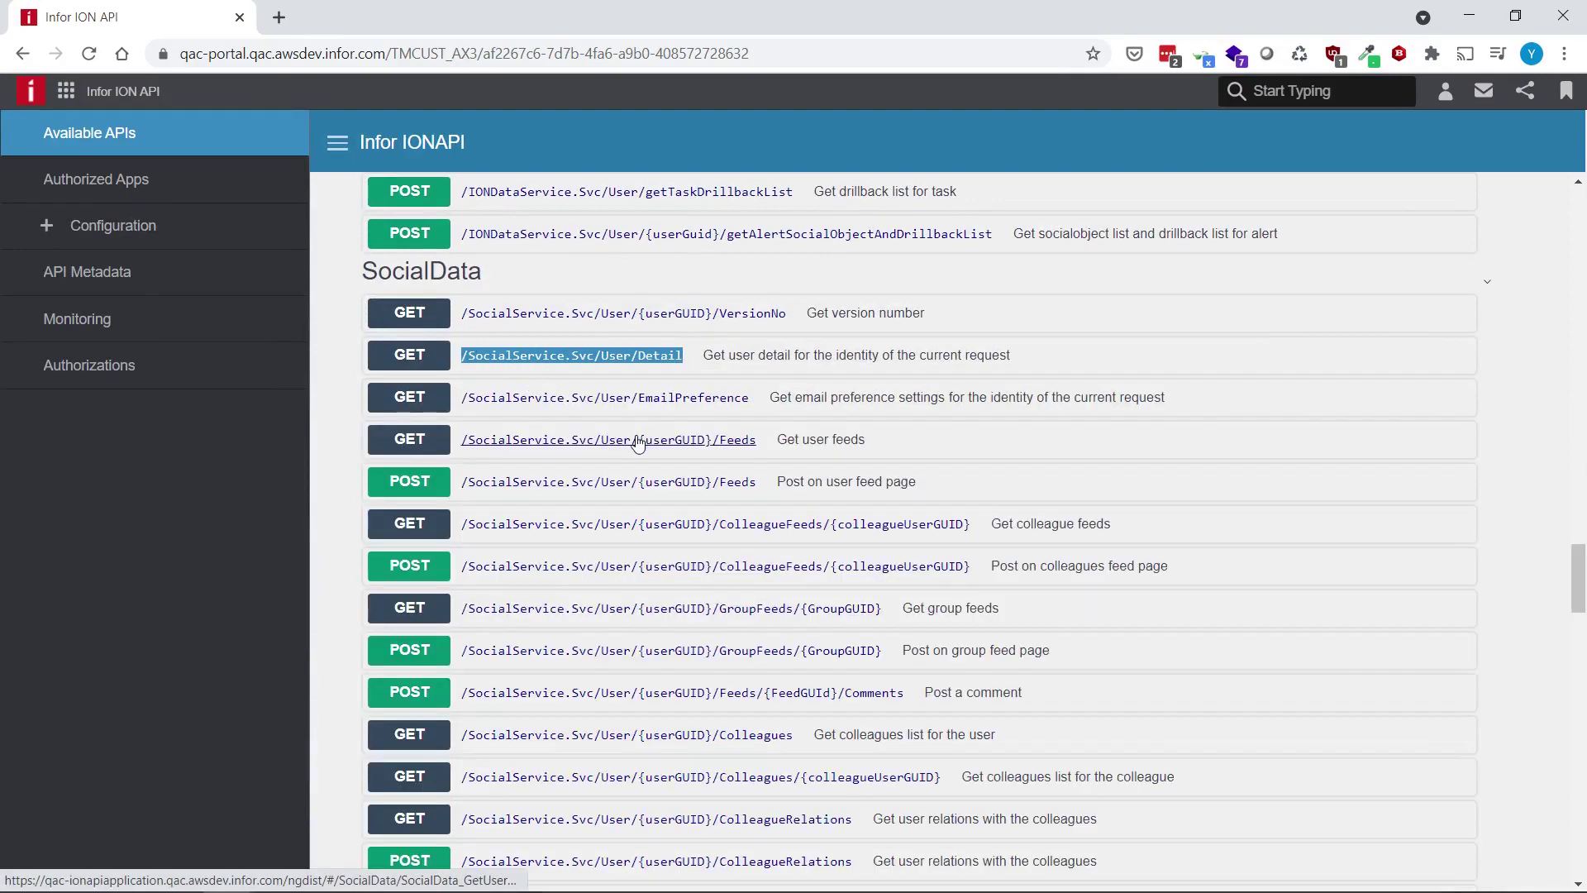
# Paste the endpoint into the User Detail method's Path in Mongoose and save
pyautogui.click(67, 90)
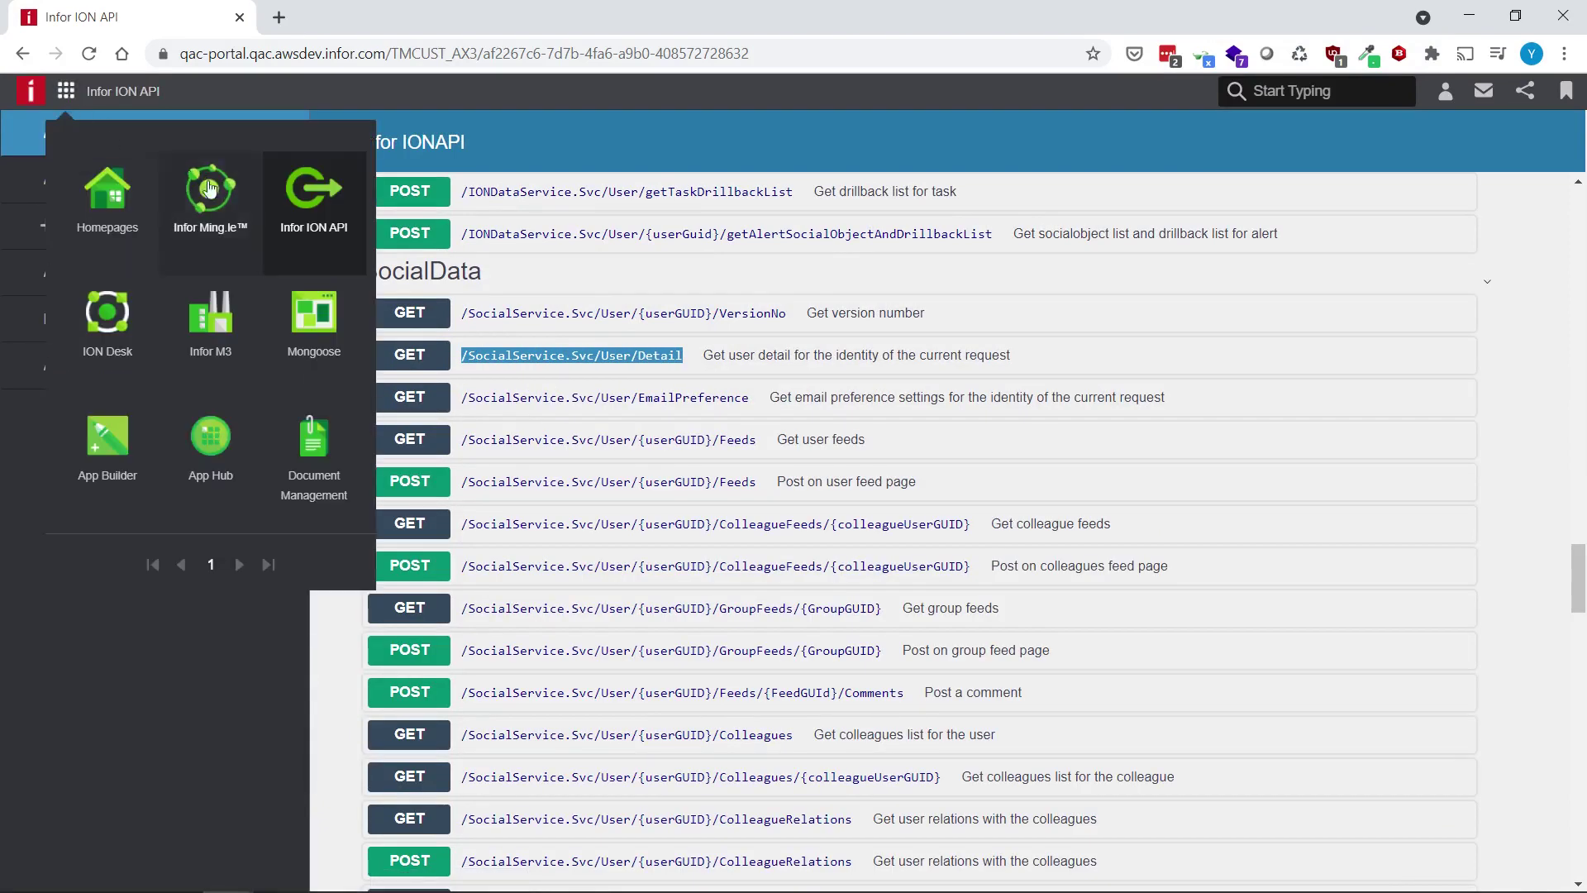
pyautogui.click(310, 310)
pyautogui.click(749, 410)
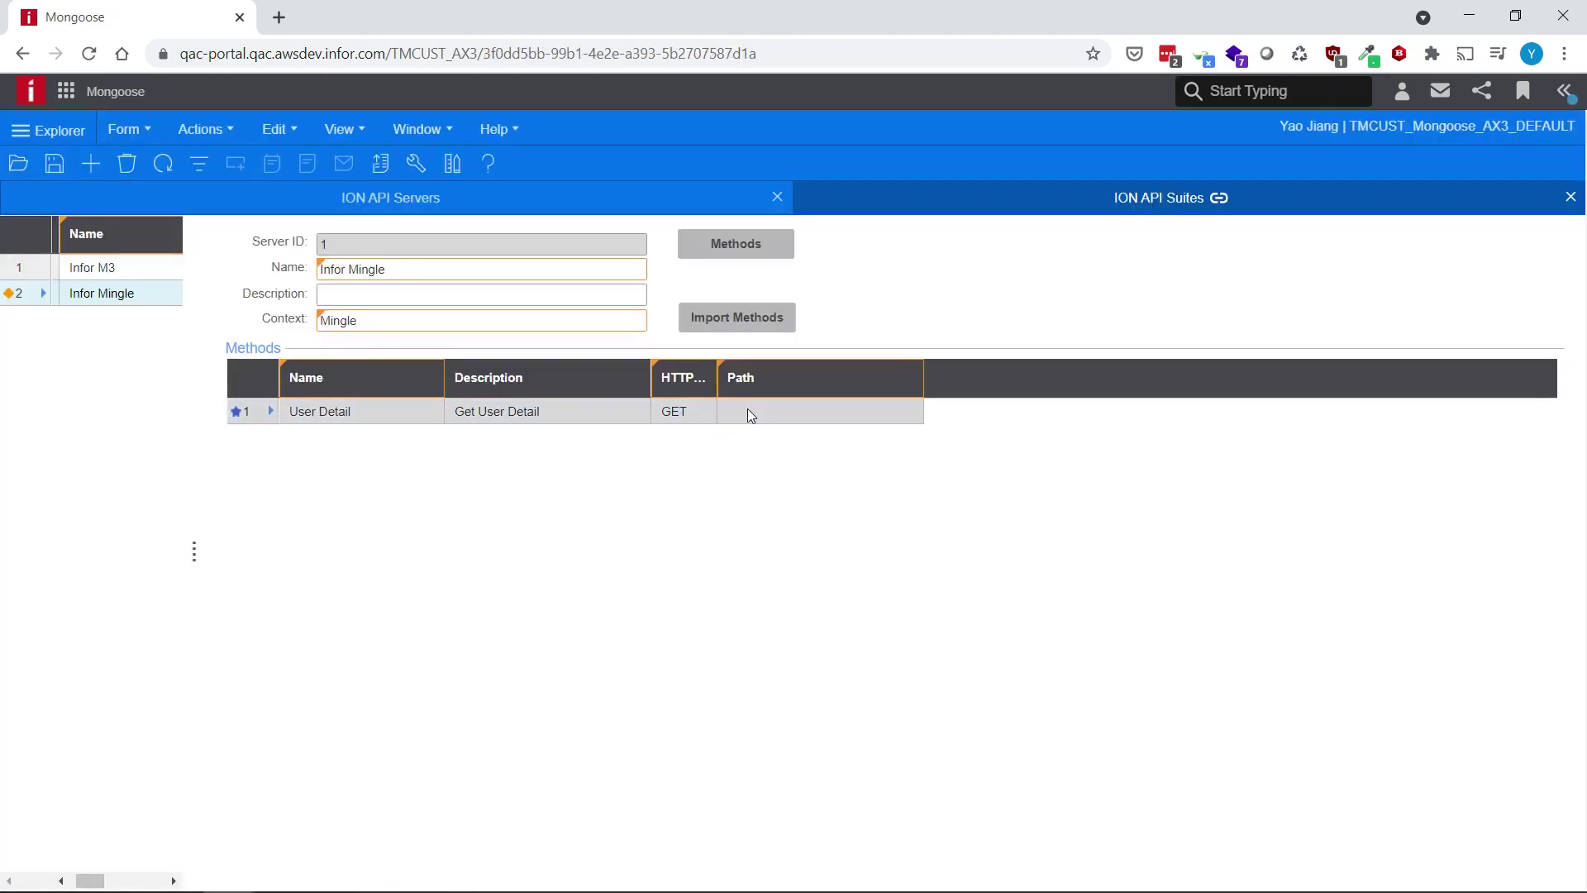
pyautogui.hotkey('ctrl', 'v')
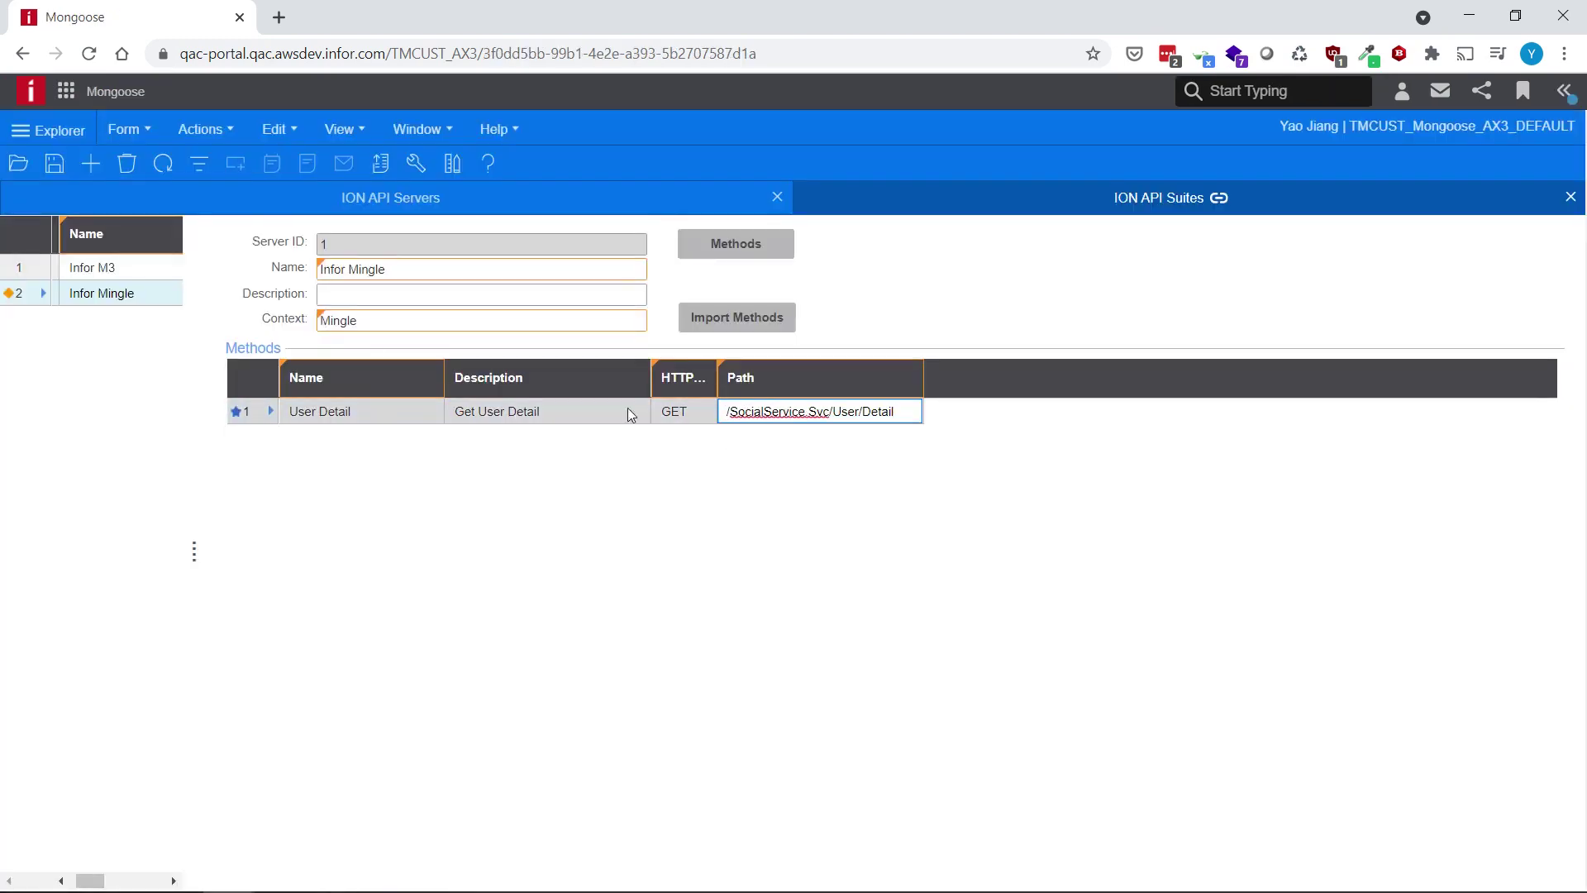
pyautogui.click(70, 180)
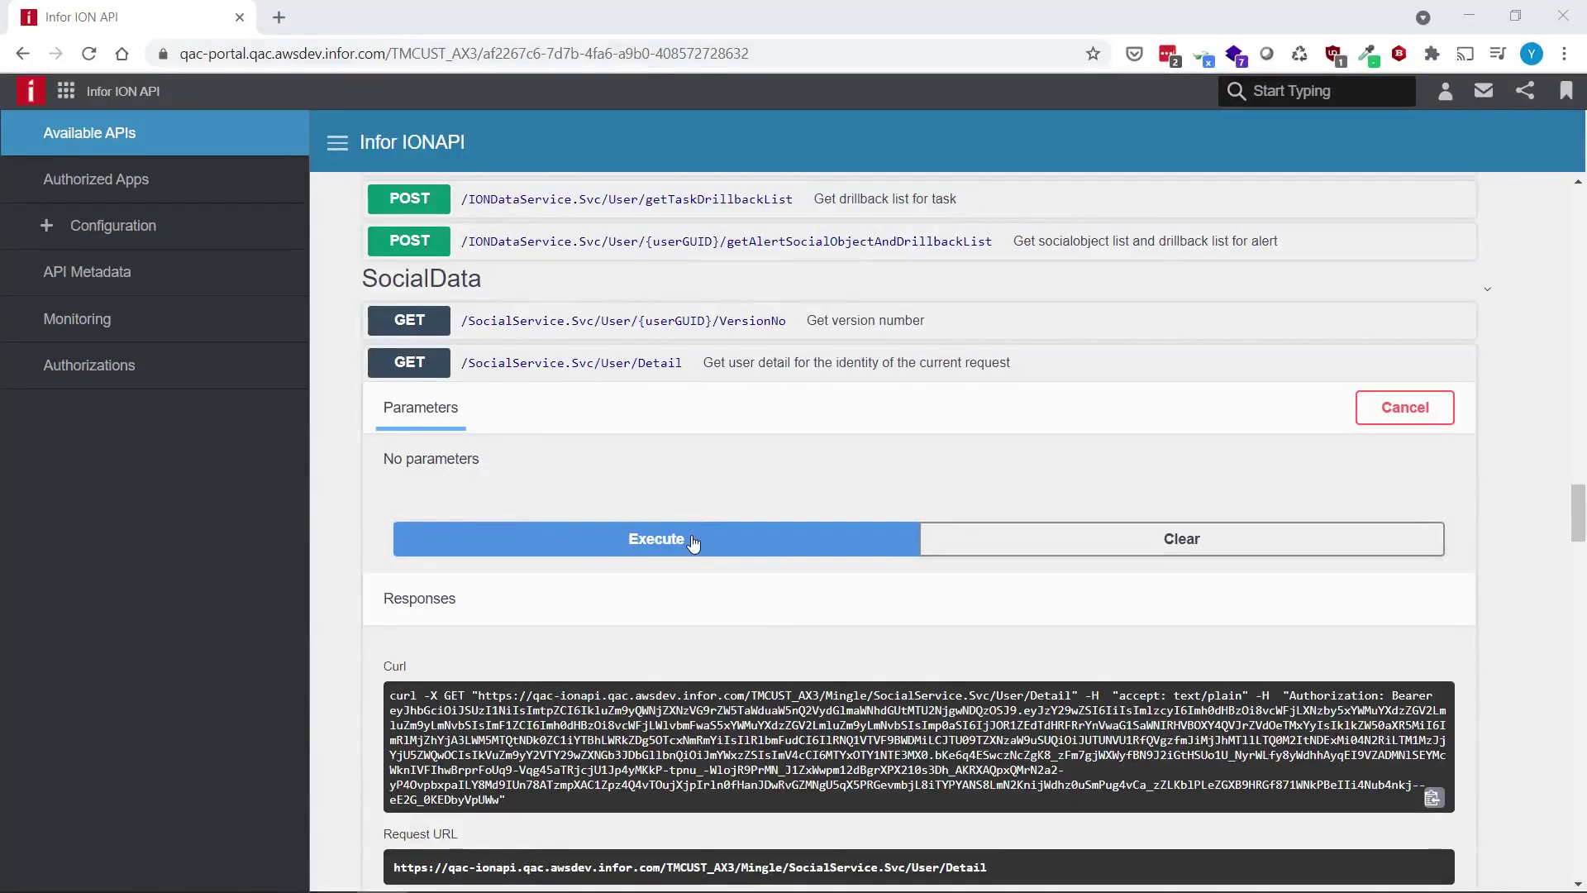
# Copy the GetUserInfo curl path and the MNS150MI base path in Infor ION API
pyautogui.moveTo(867, 695); pyautogui.dragTo(1077, 695)
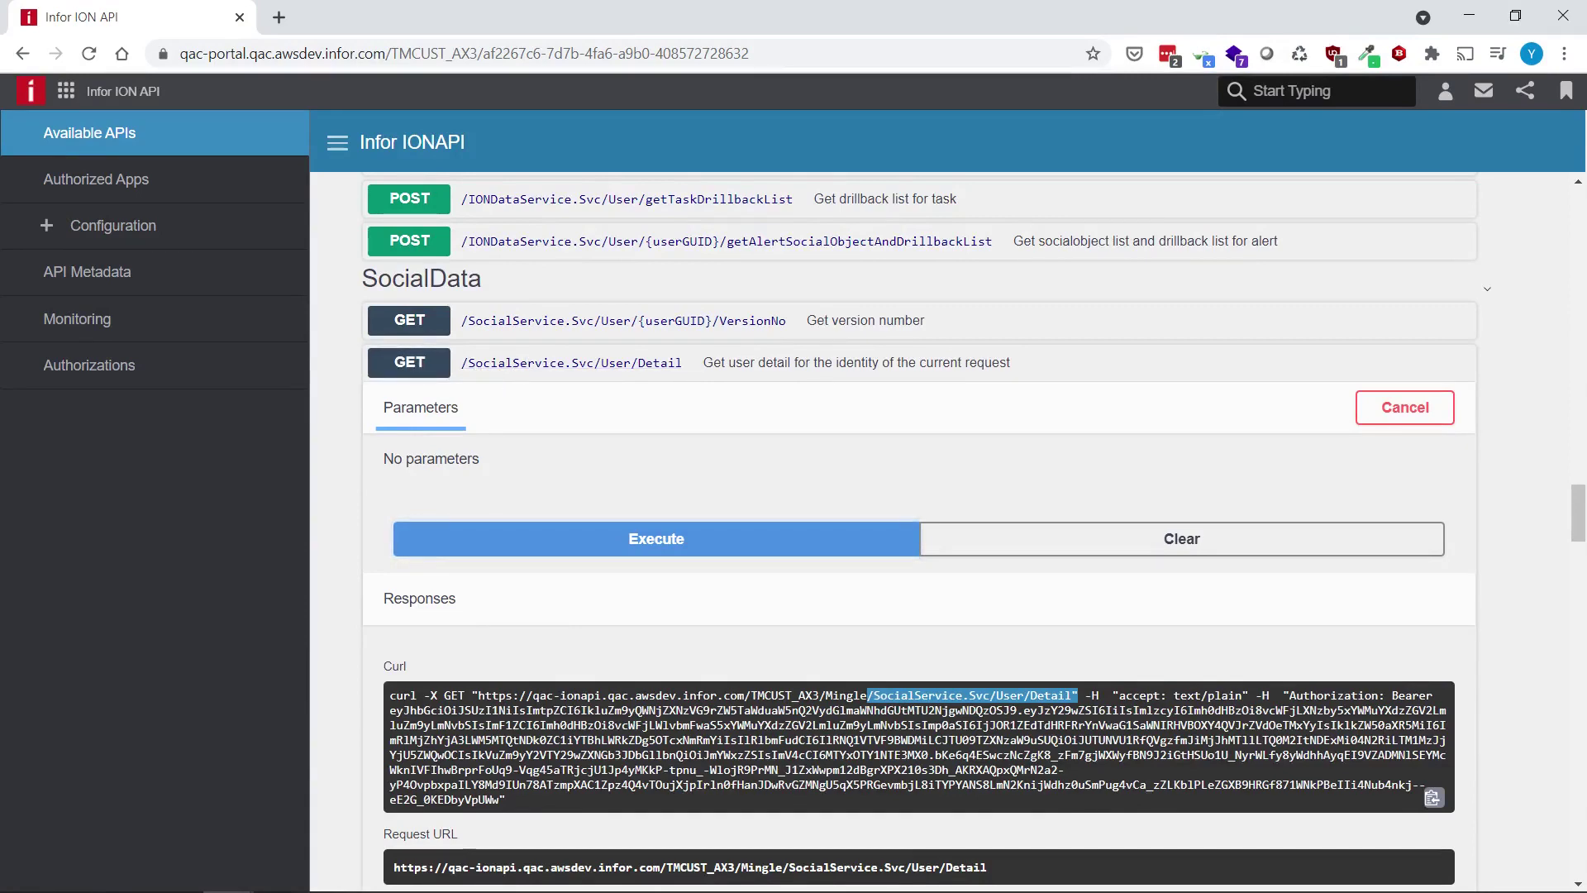
pyautogui.scroll(10, 400, 768)
pyautogui.click(400, 768)
pyautogui.scroll(-1, 617, 624)
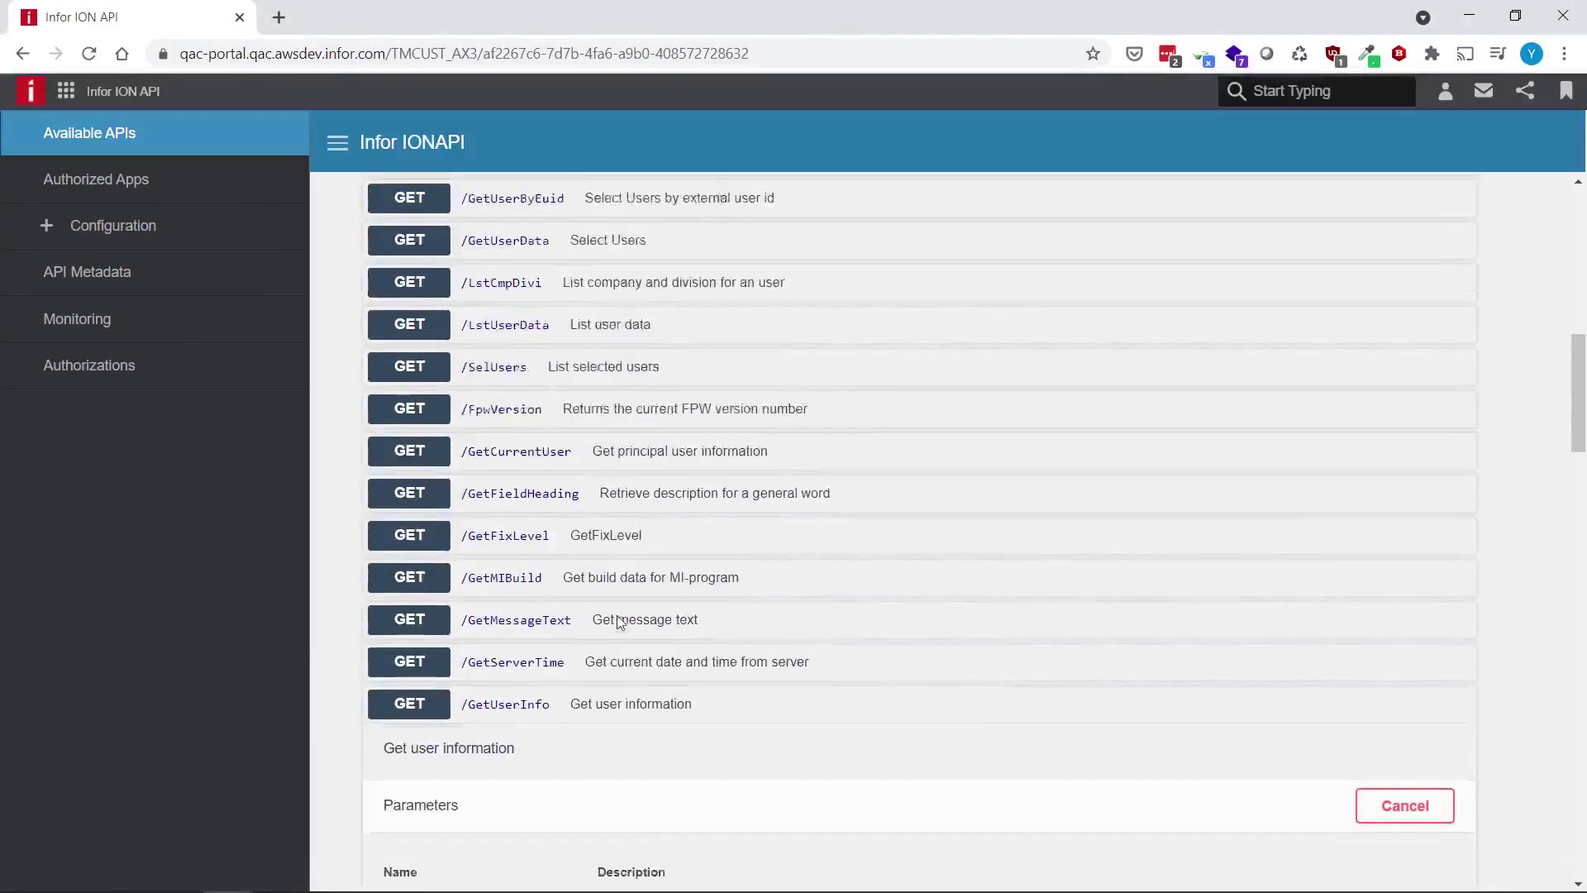
pyautogui.scroll(-4, 617, 624)
pyautogui.scroll(-3, 637, 578)
pyautogui.scroll(-3, 683, 556)
pyautogui.scroll(-1, 682, 559)
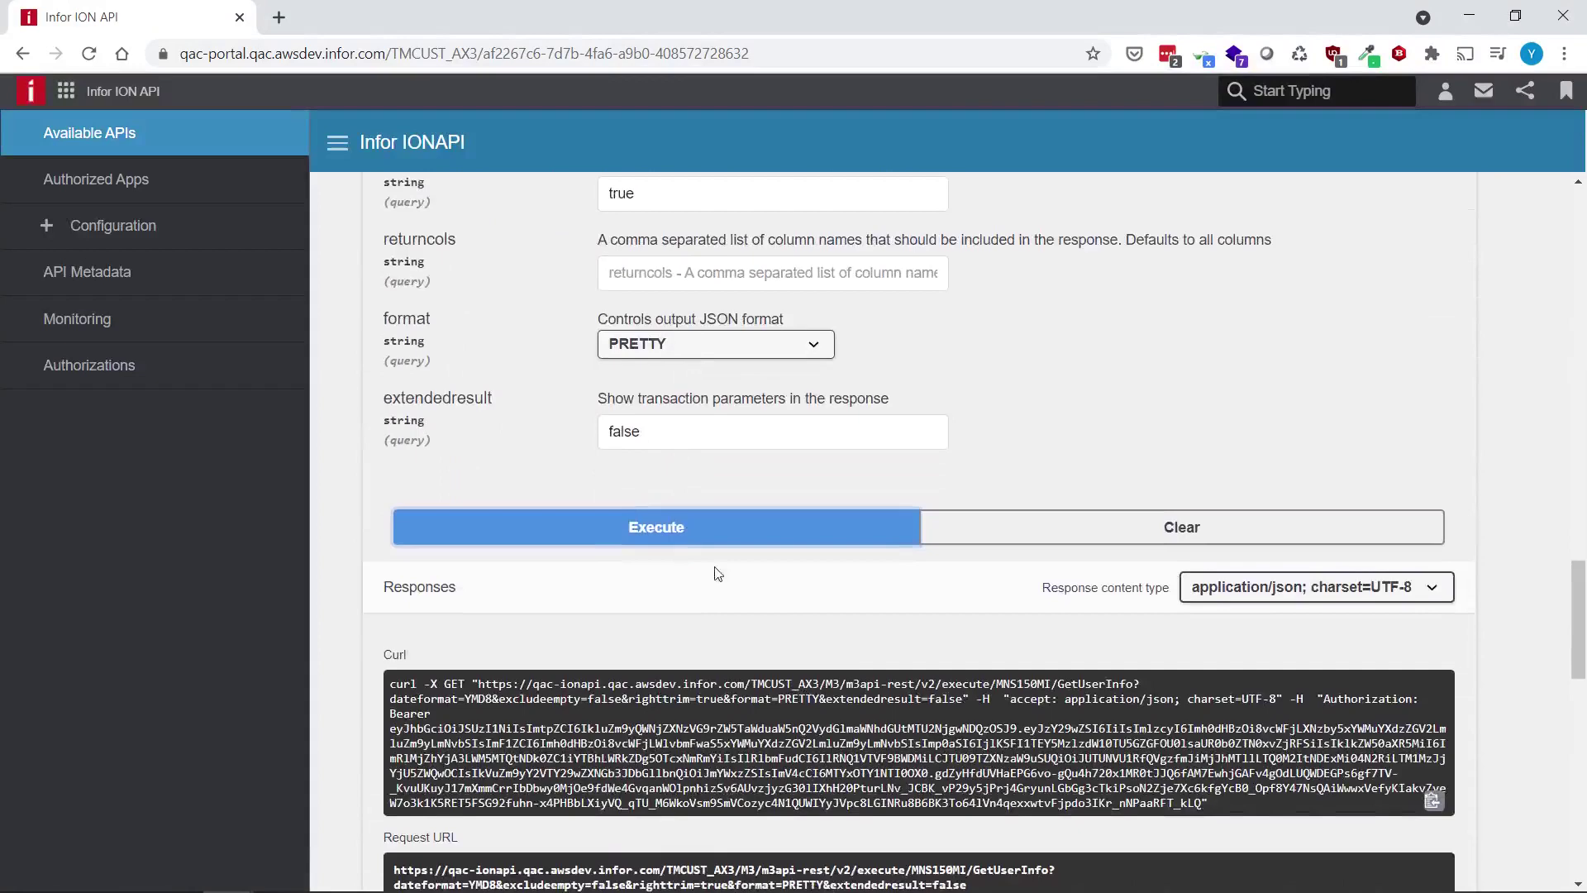
pyautogui.doubleClick(859, 683)
pyautogui.moveTo(876, 684); pyautogui.dragTo(1136, 676)
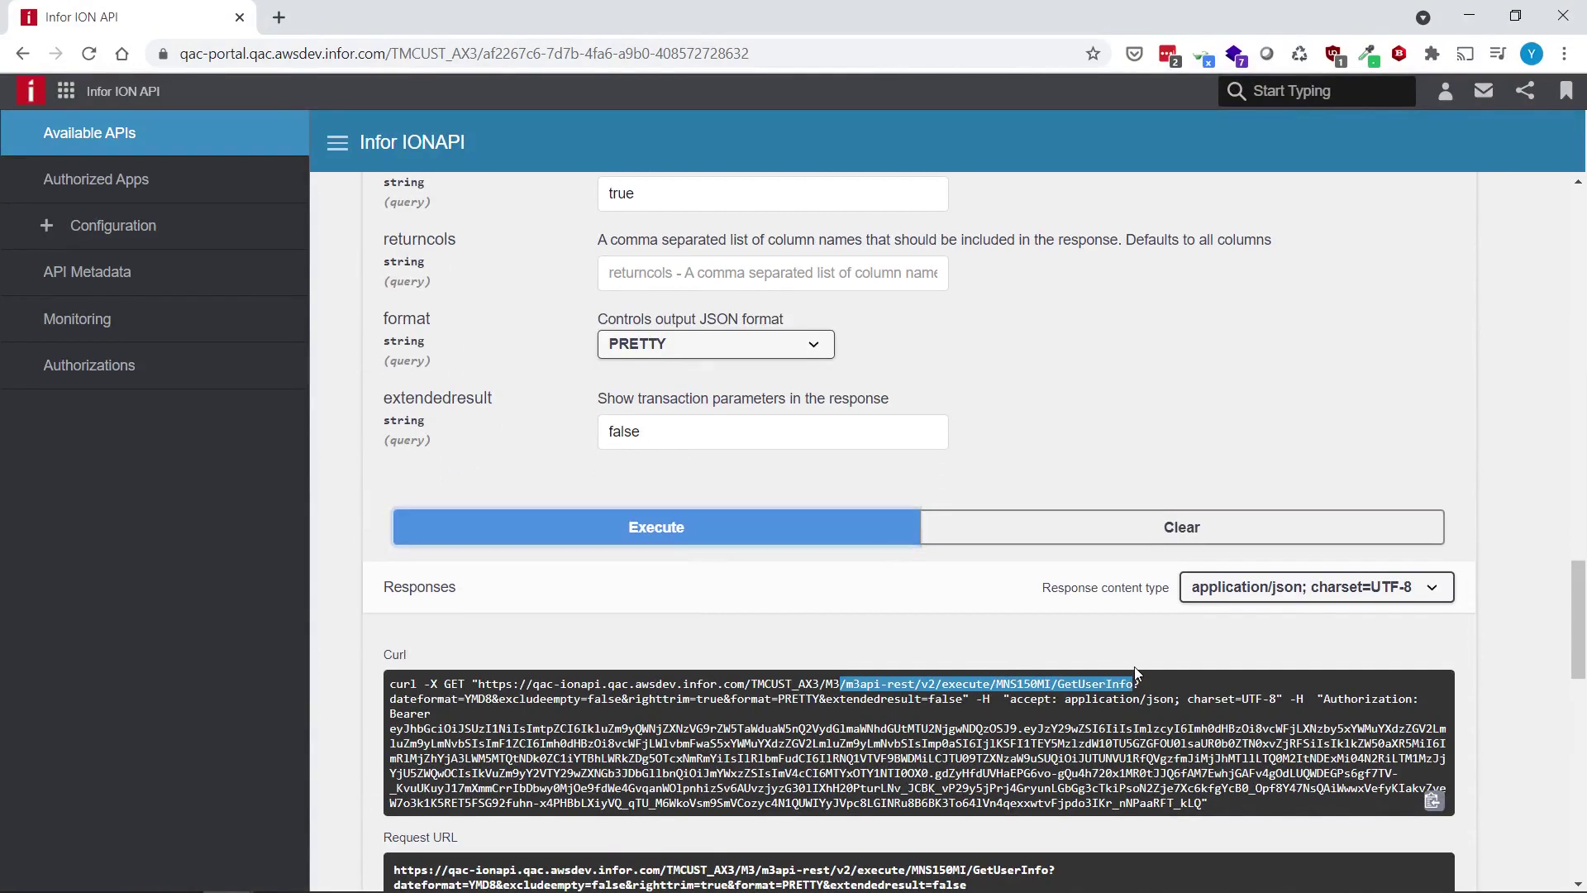
pyautogui.scroll(5, 927, 475)
pyautogui.scroll(5, 926, 473)
pyautogui.scroll(5, 927, 474)
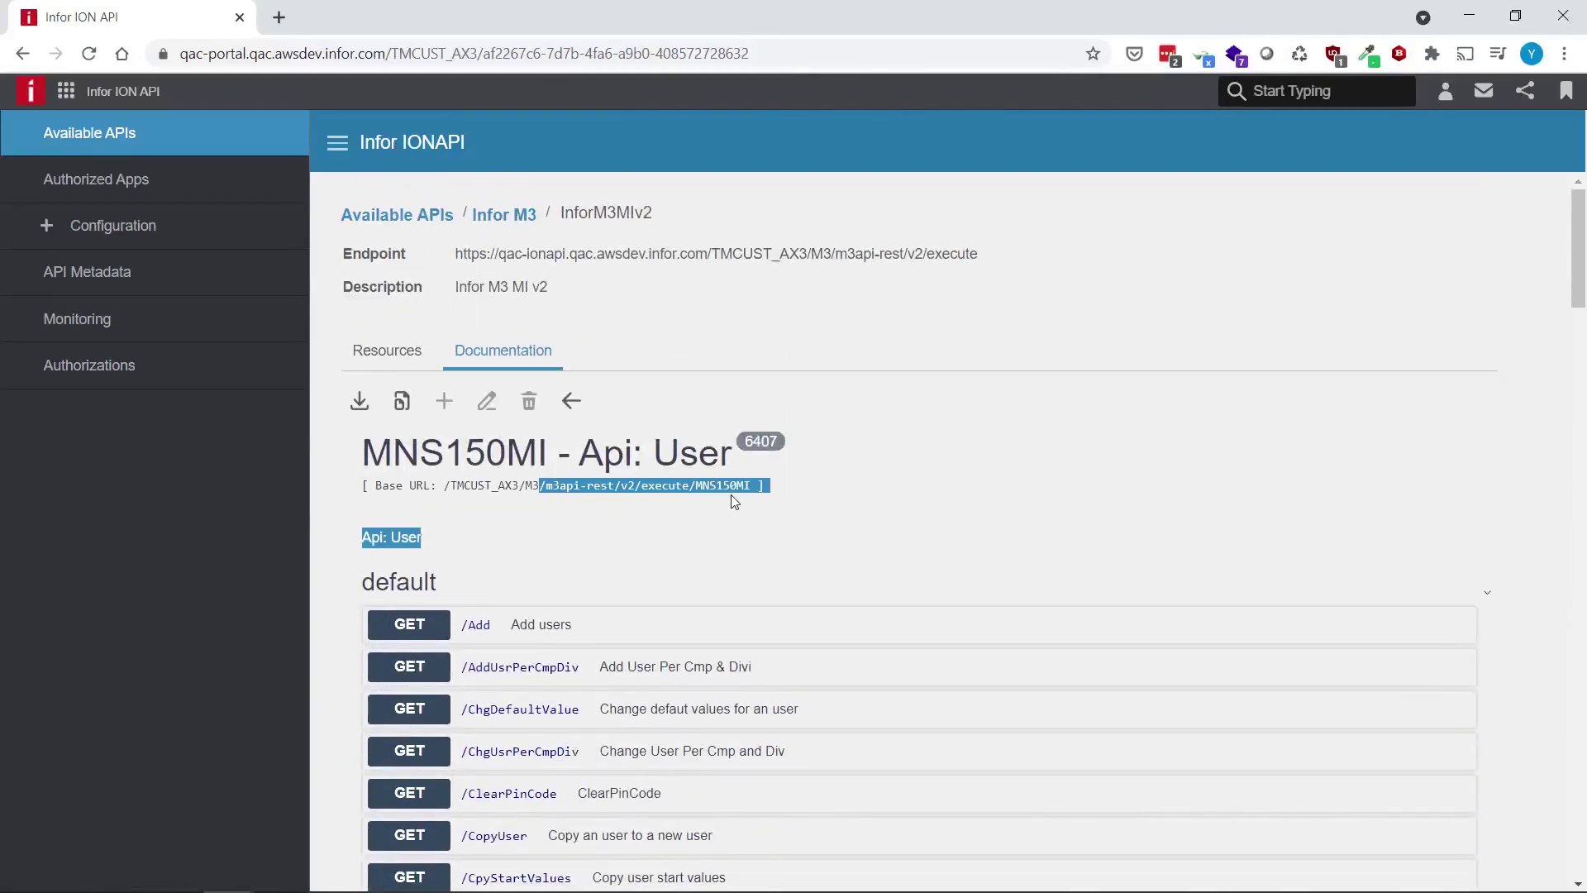
pyautogui.moveTo(542, 485); pyautogui.dragTo(750, 485)
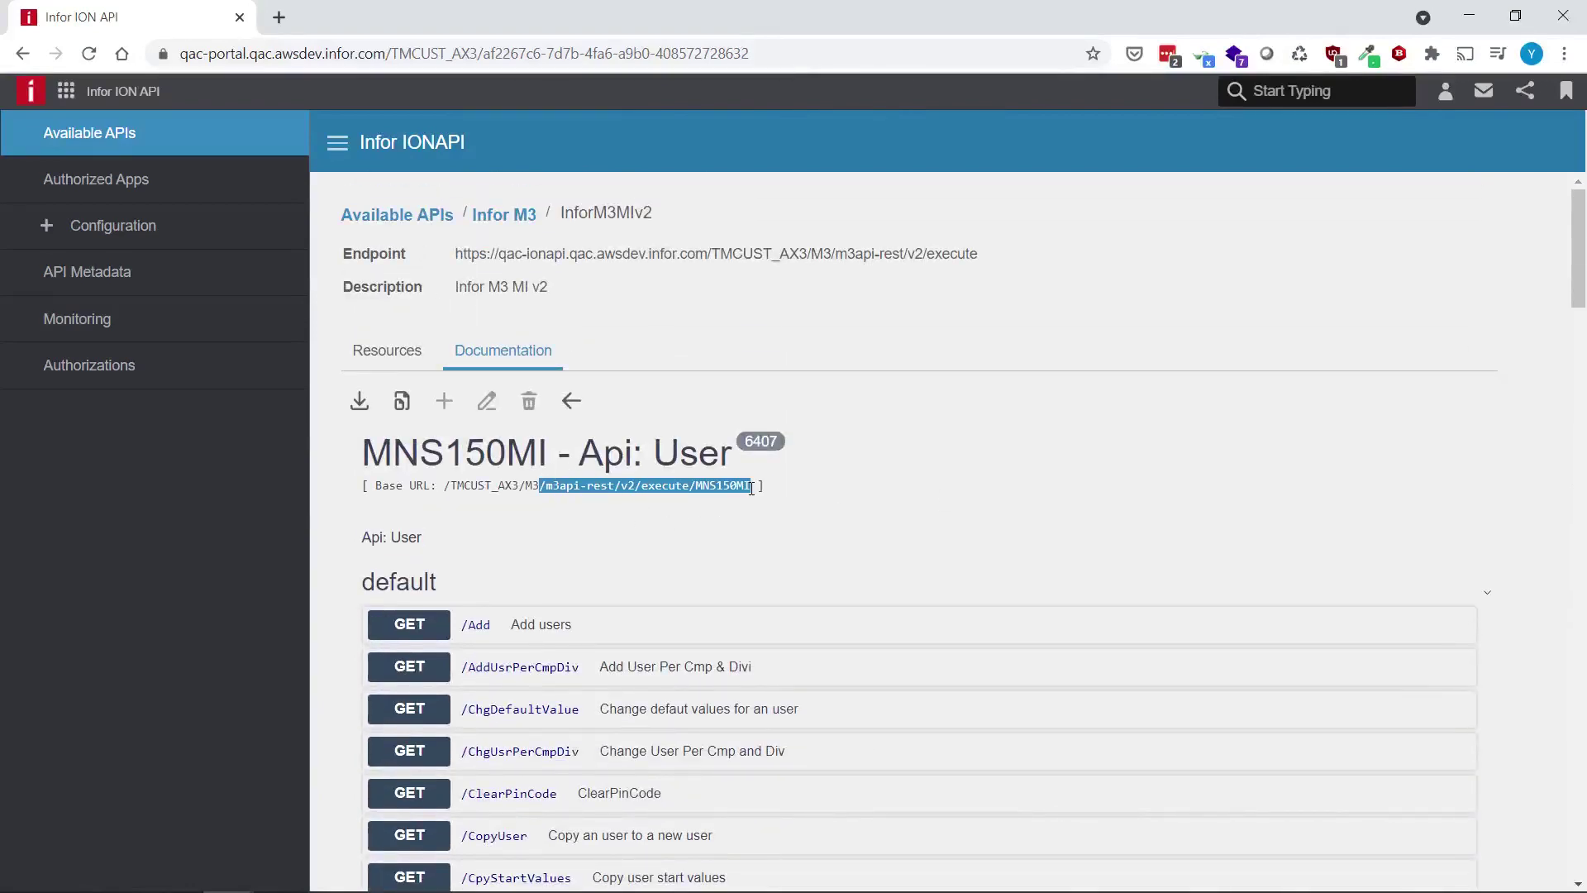
pyautogui.click(66, 91)
# Choose the ExtDatasource category and the IDOFromIONAPIWizard runtime builder
pyautogui.click(311, 313)
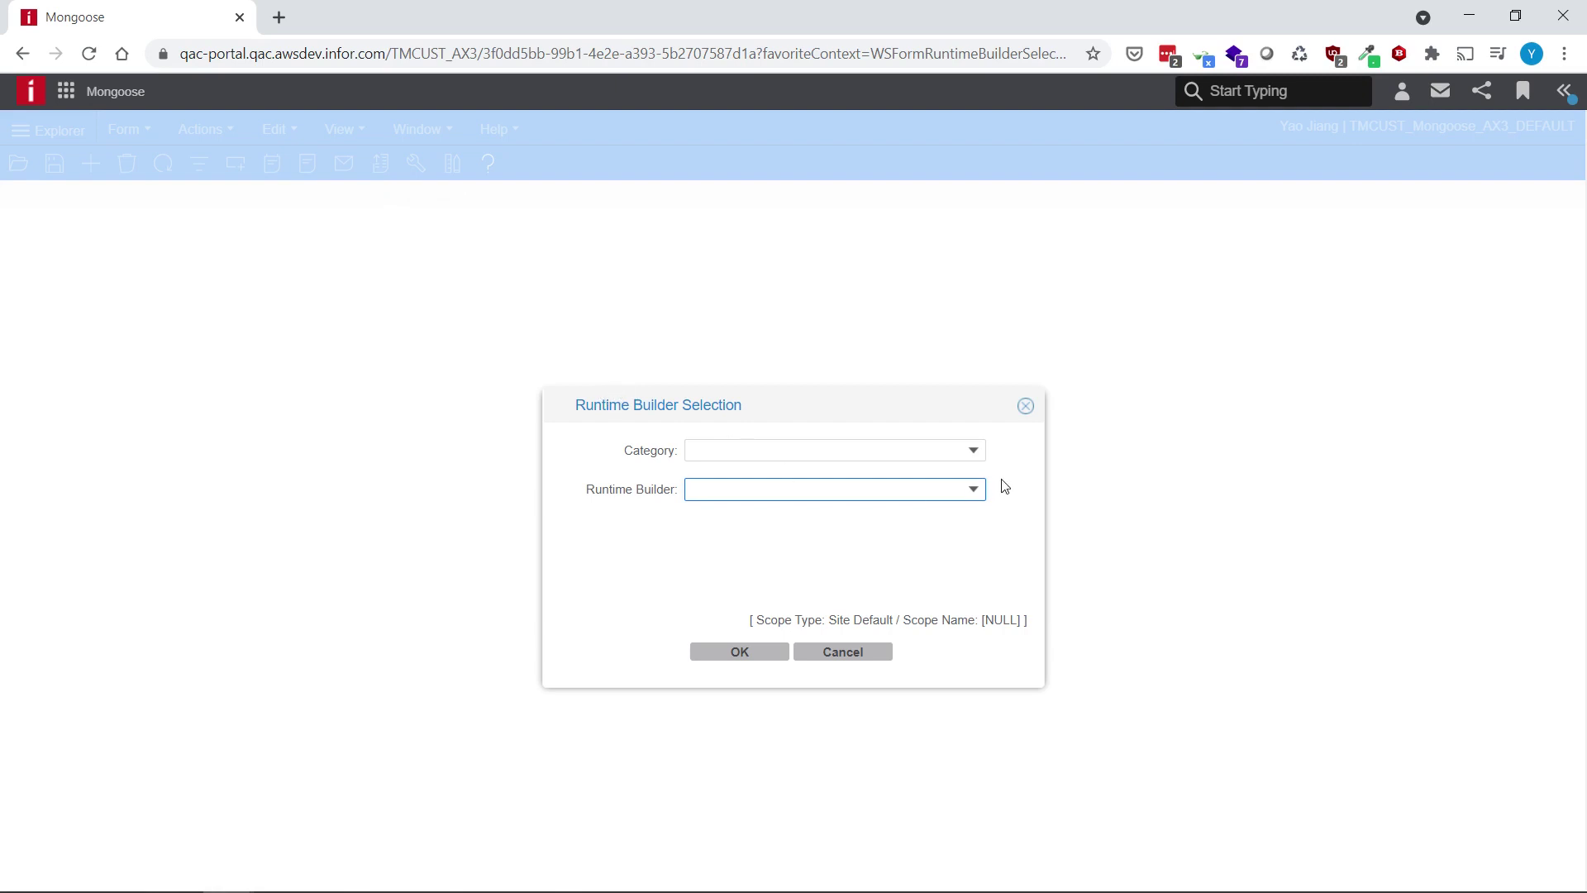
pyautogui.click(973, 450)
pyautogui.click(847, 492)
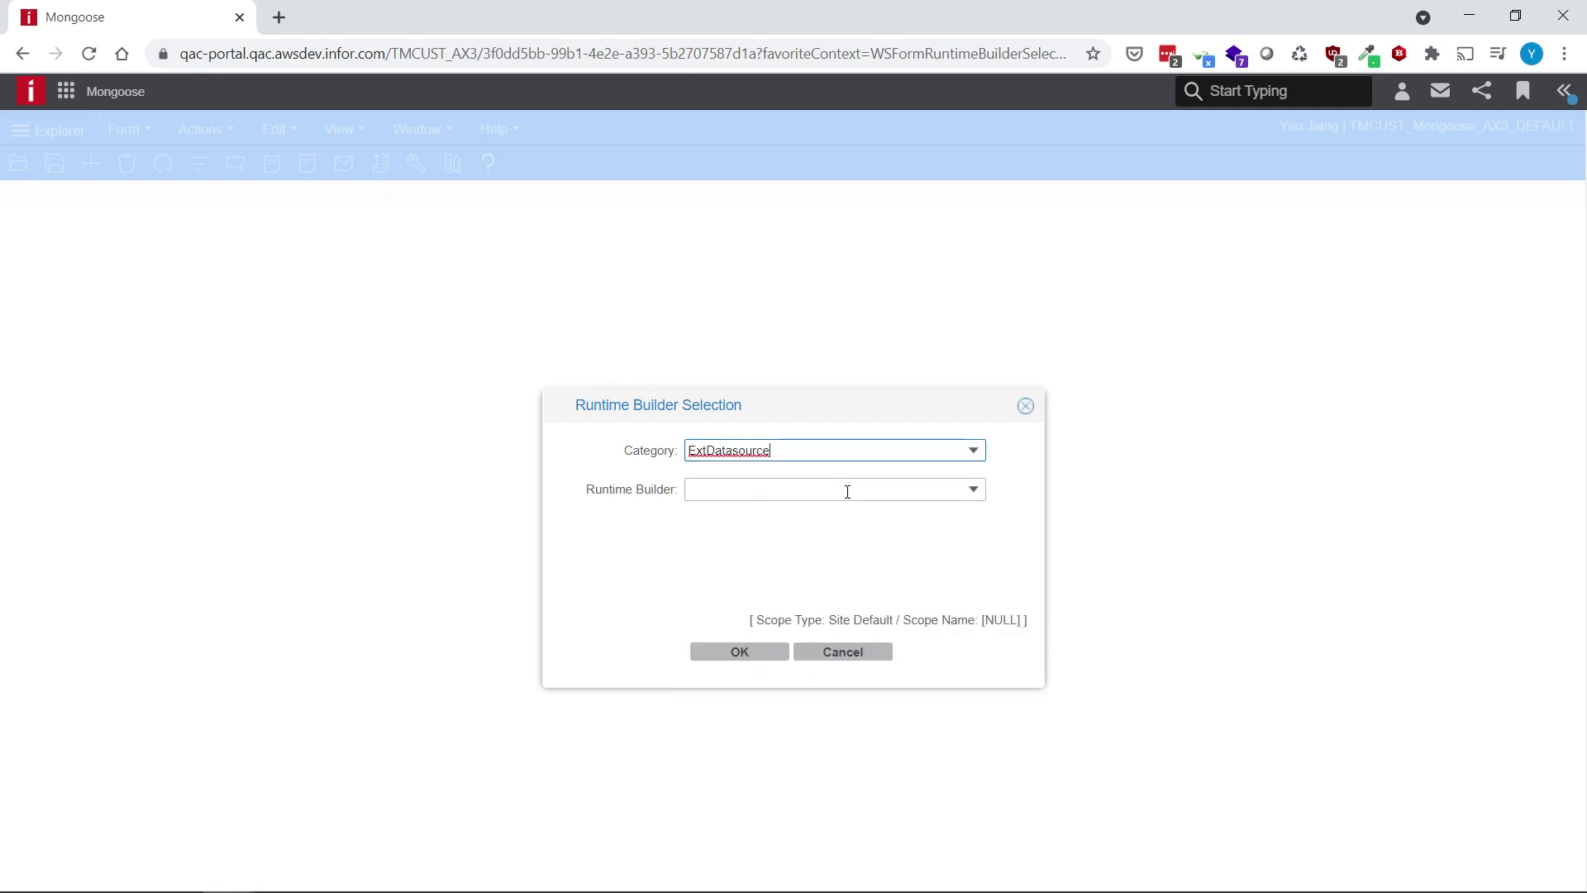
pyautogui.click(973, 489)
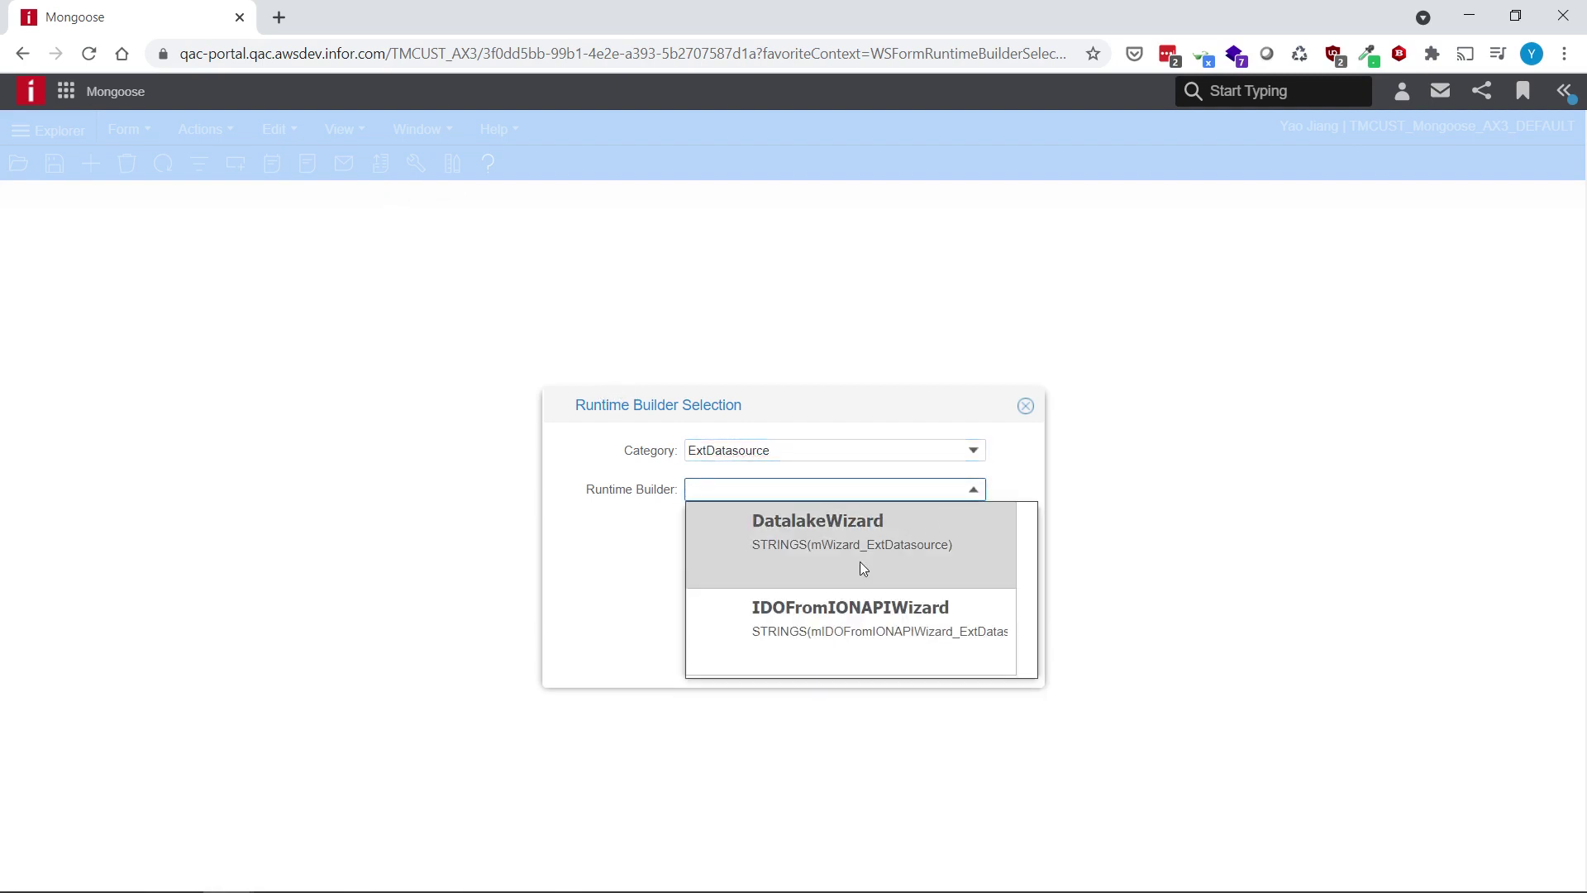
pyautogui.click(802, 619)
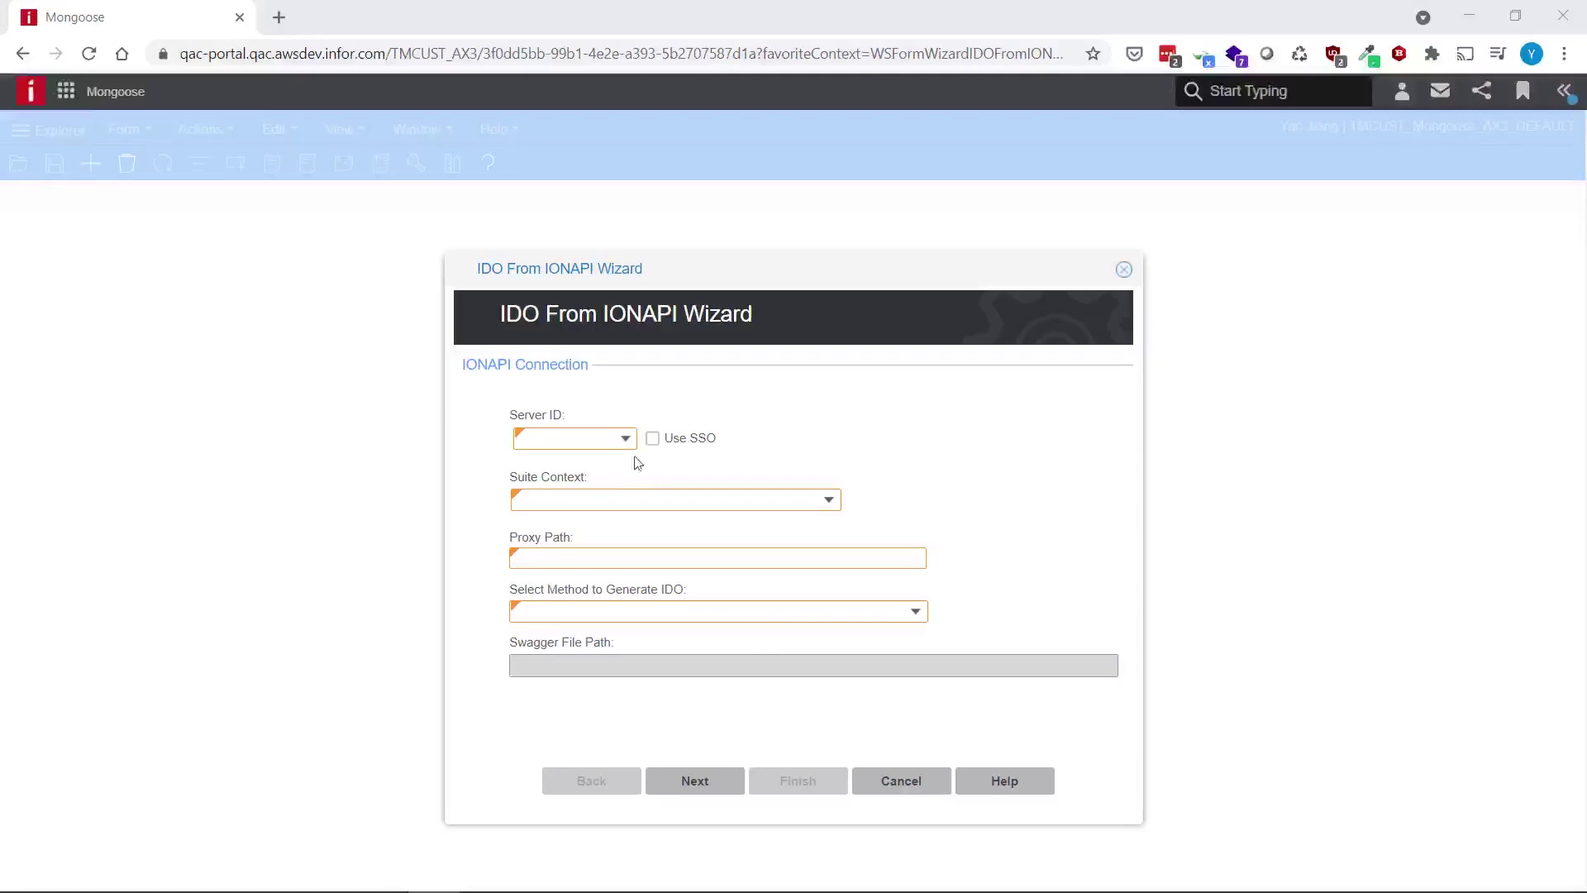
# Set the wizard's Server ID to 2 (Infor M3) and Suite Context to M3
pyautogui.click(625, 436)
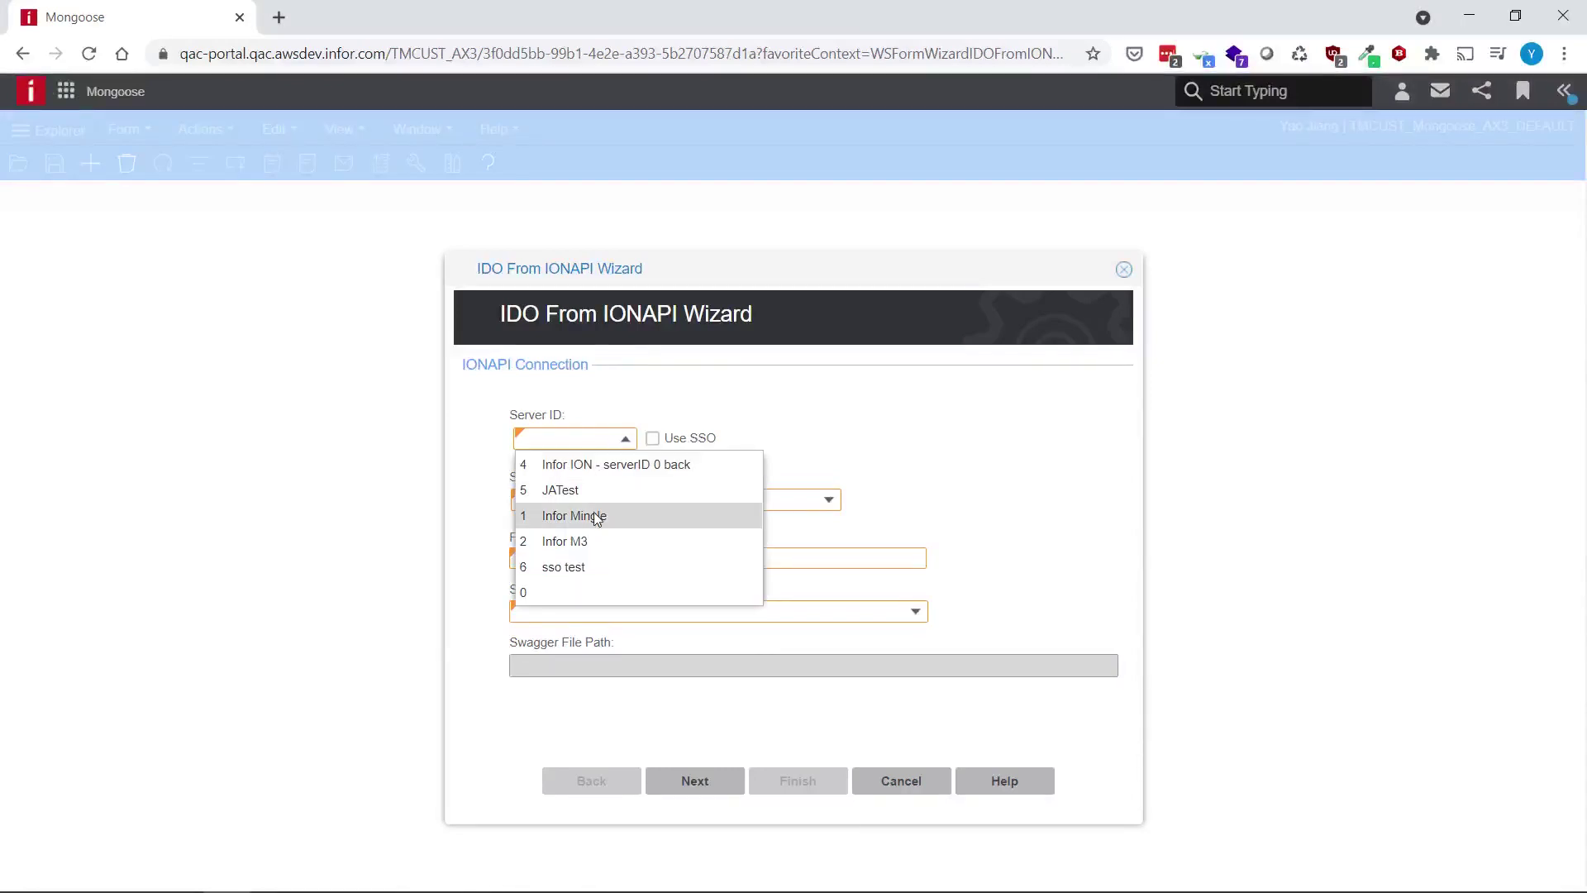
pyautogui.click(592, 535)
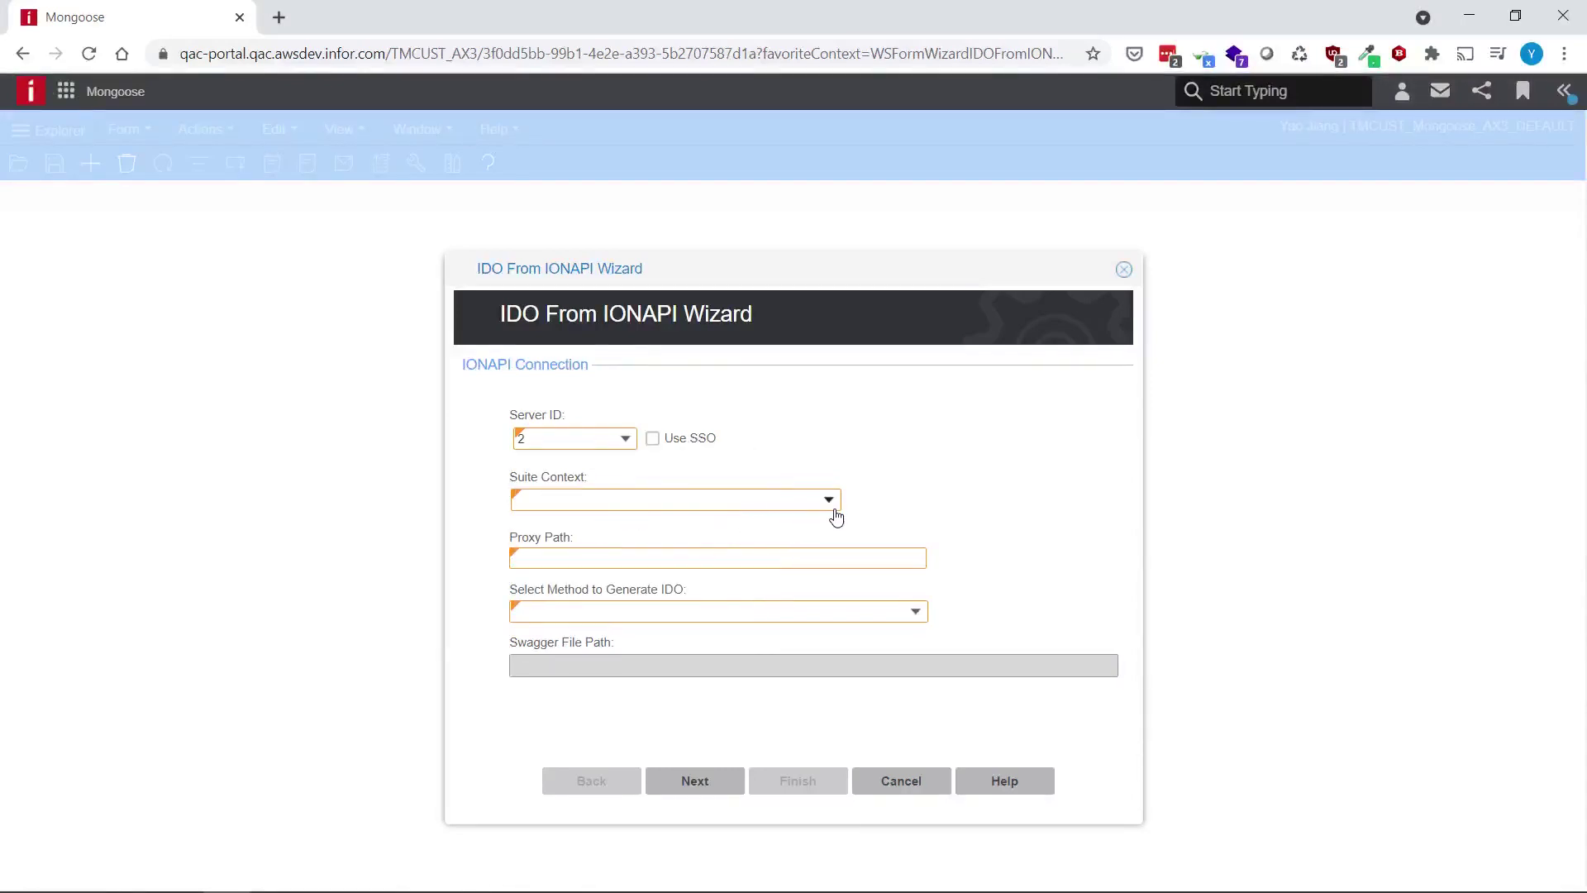
pyautogui.click(836, 517)
pyautogui.click(755, 524)
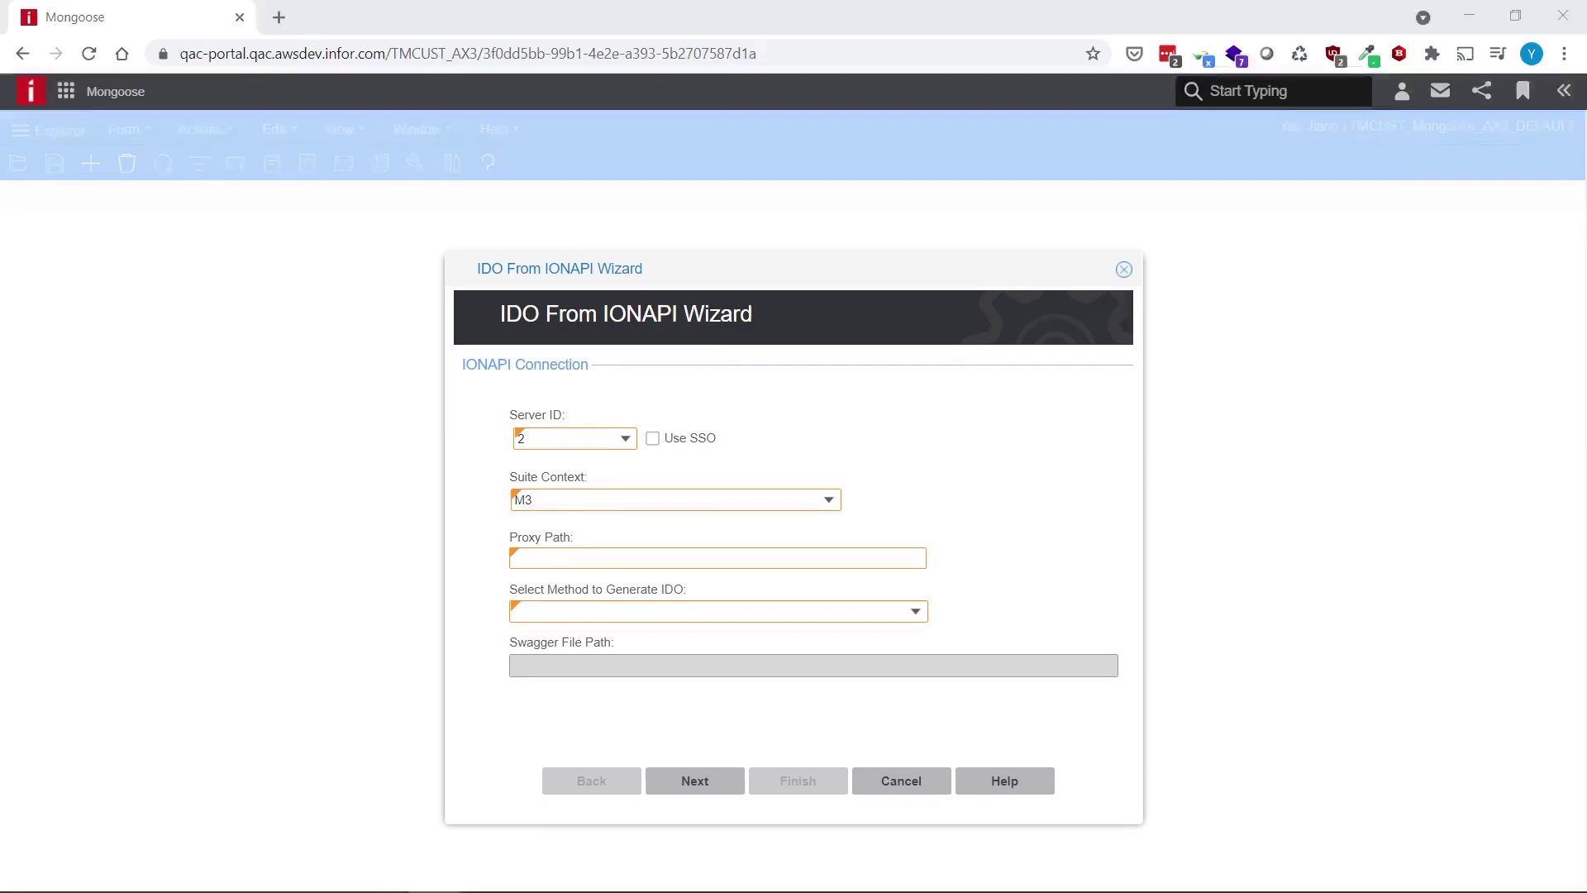
# In ION API Metadata, run the suite operations lookup with context M3 and /LstUserData
pyautogui.click(65, 96)
pyautogui.click(312, 199)
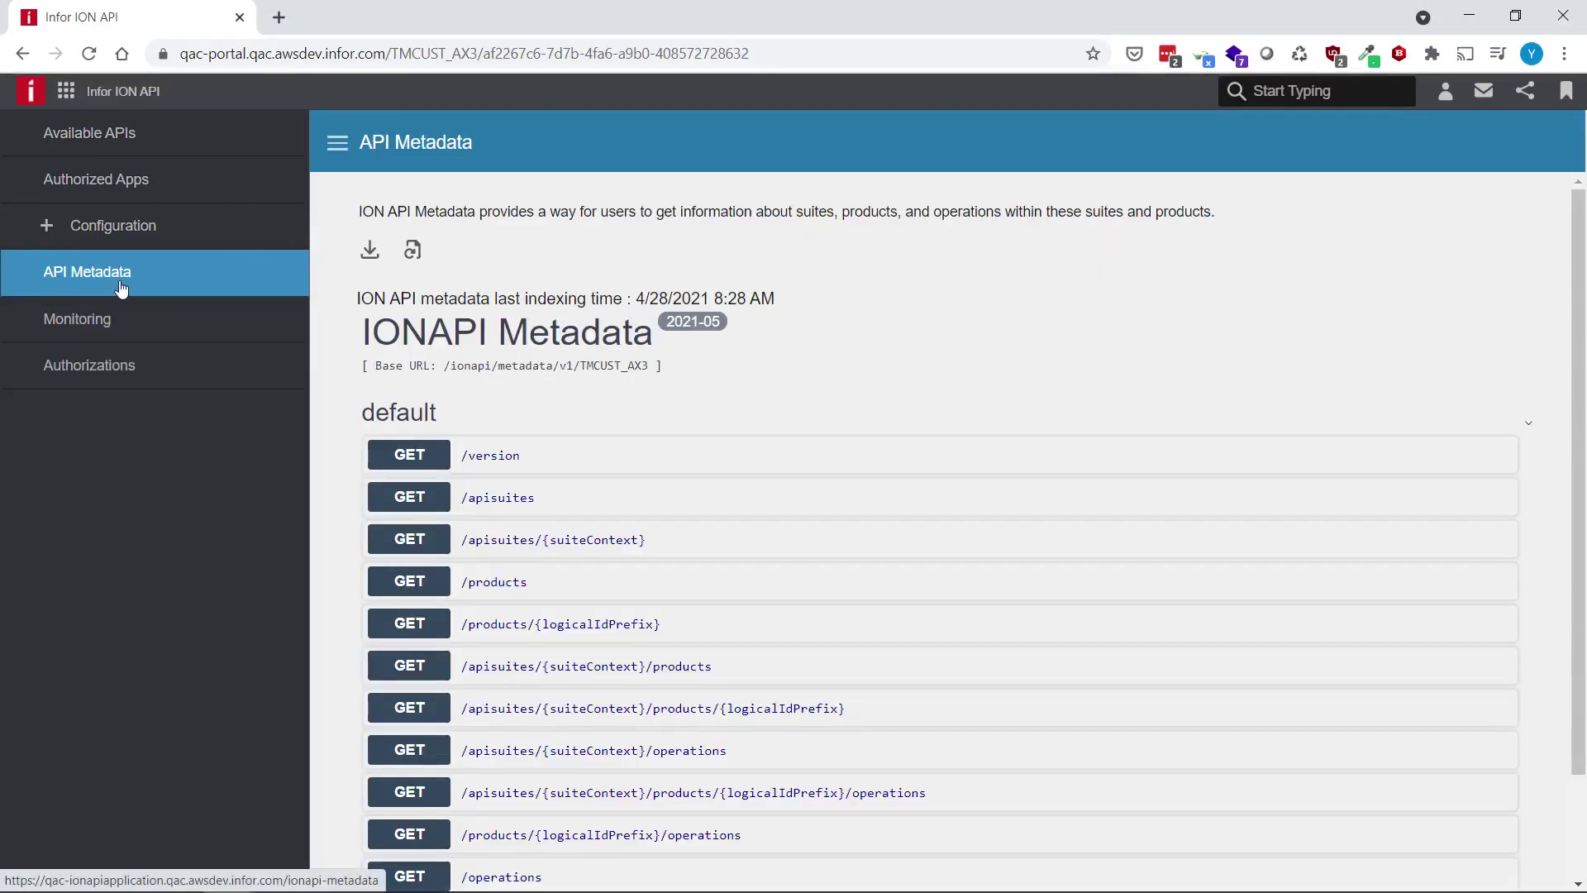
pyautogui.scroll(-1, 480, 327)
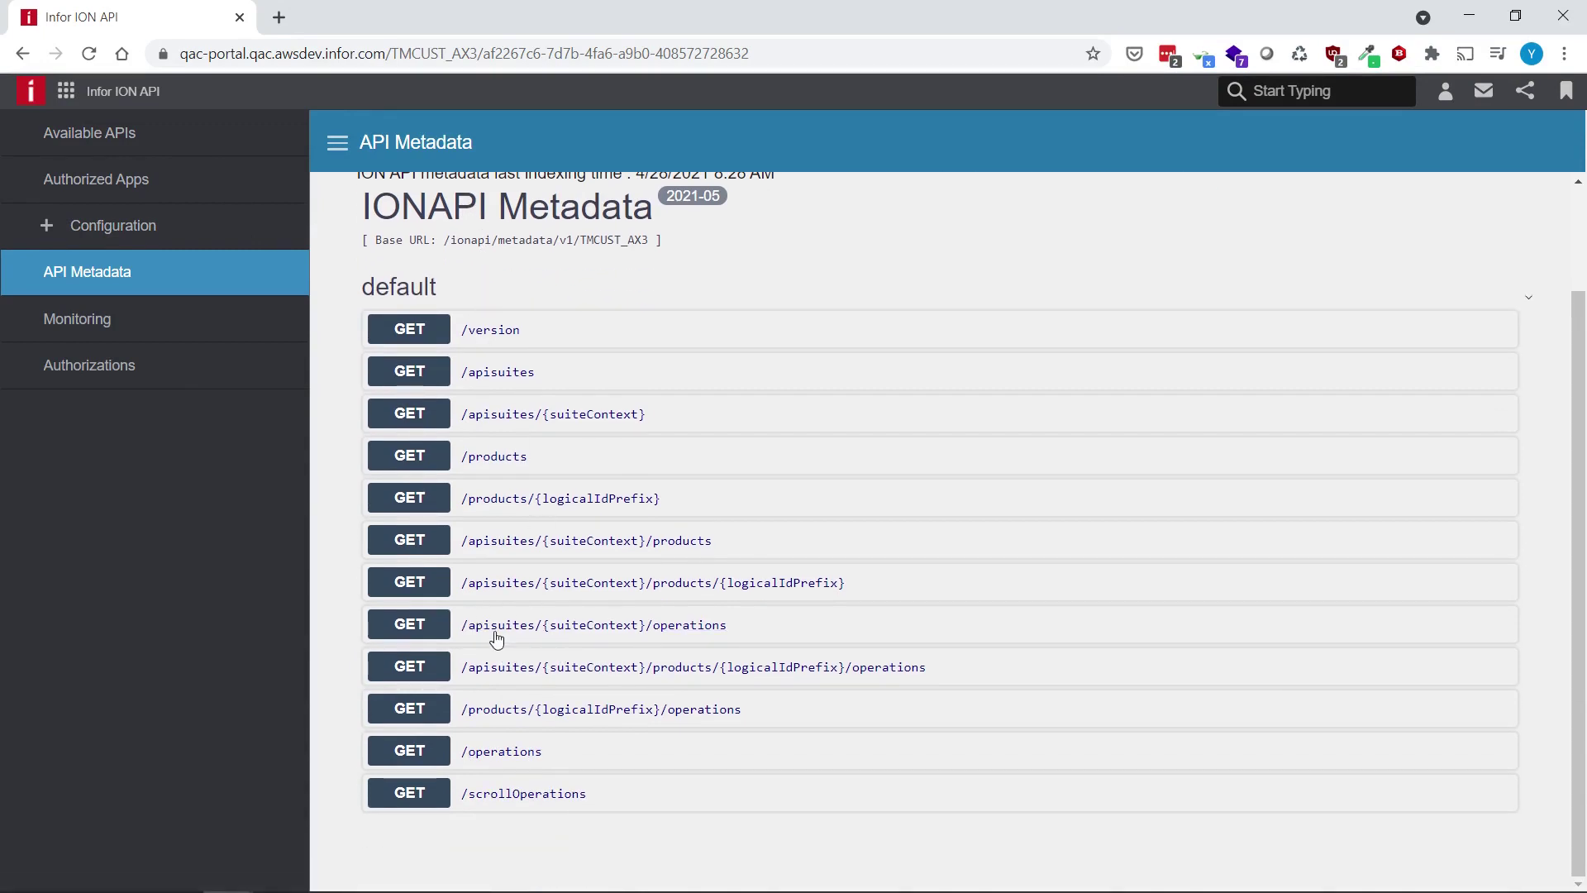
pyautogui.click(410, 625)
pyautogui.scroll(-3, 620, 607)
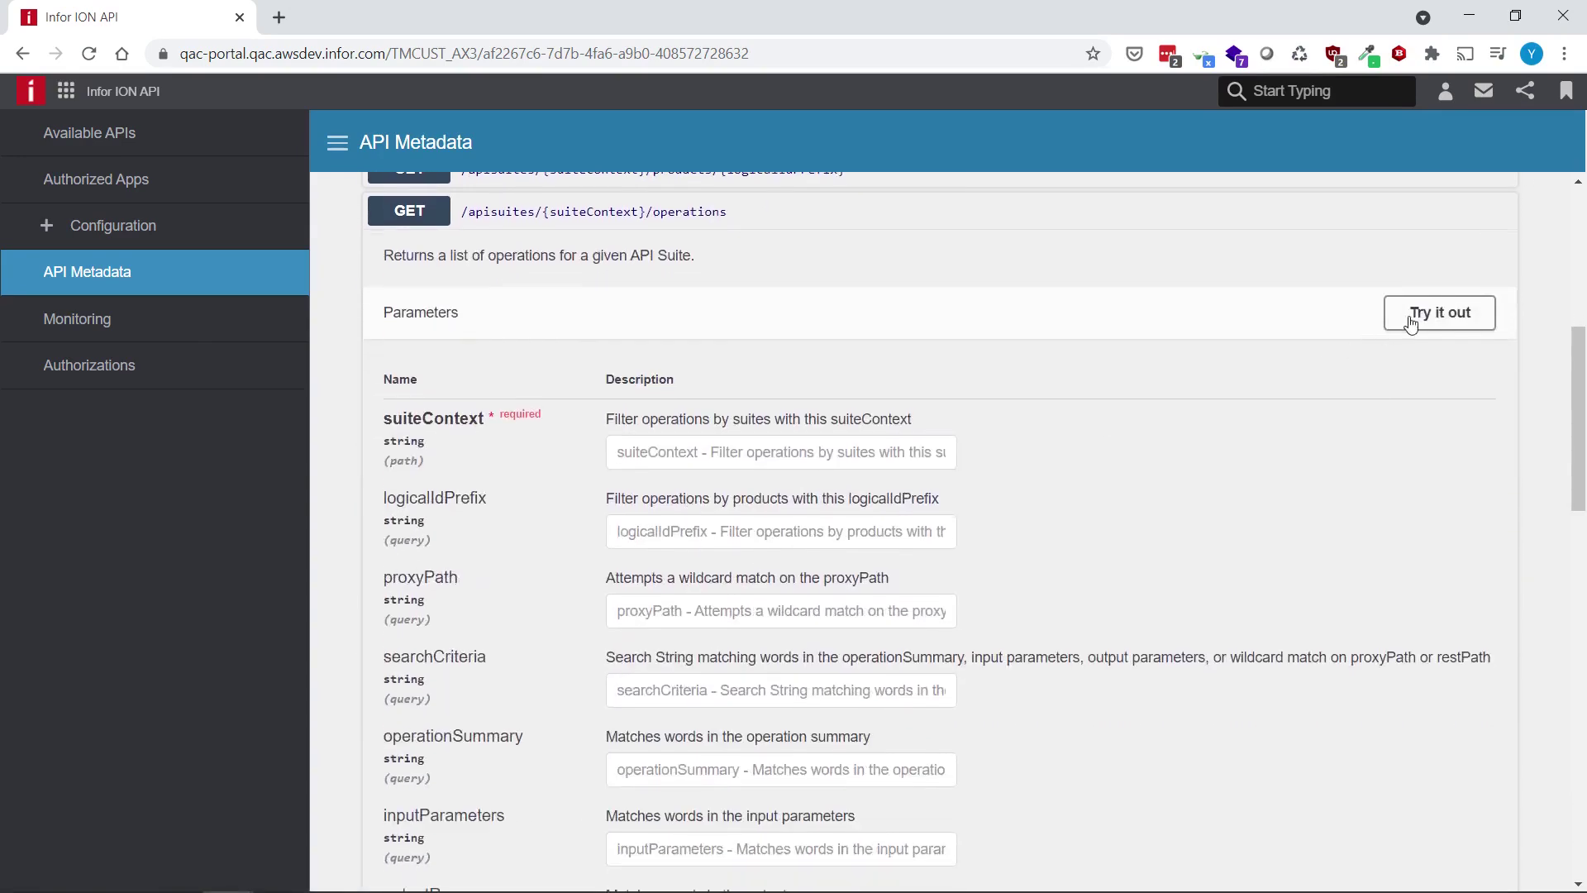
pyautogui.click(1411, 317)
pyautogui.click(757, 451)
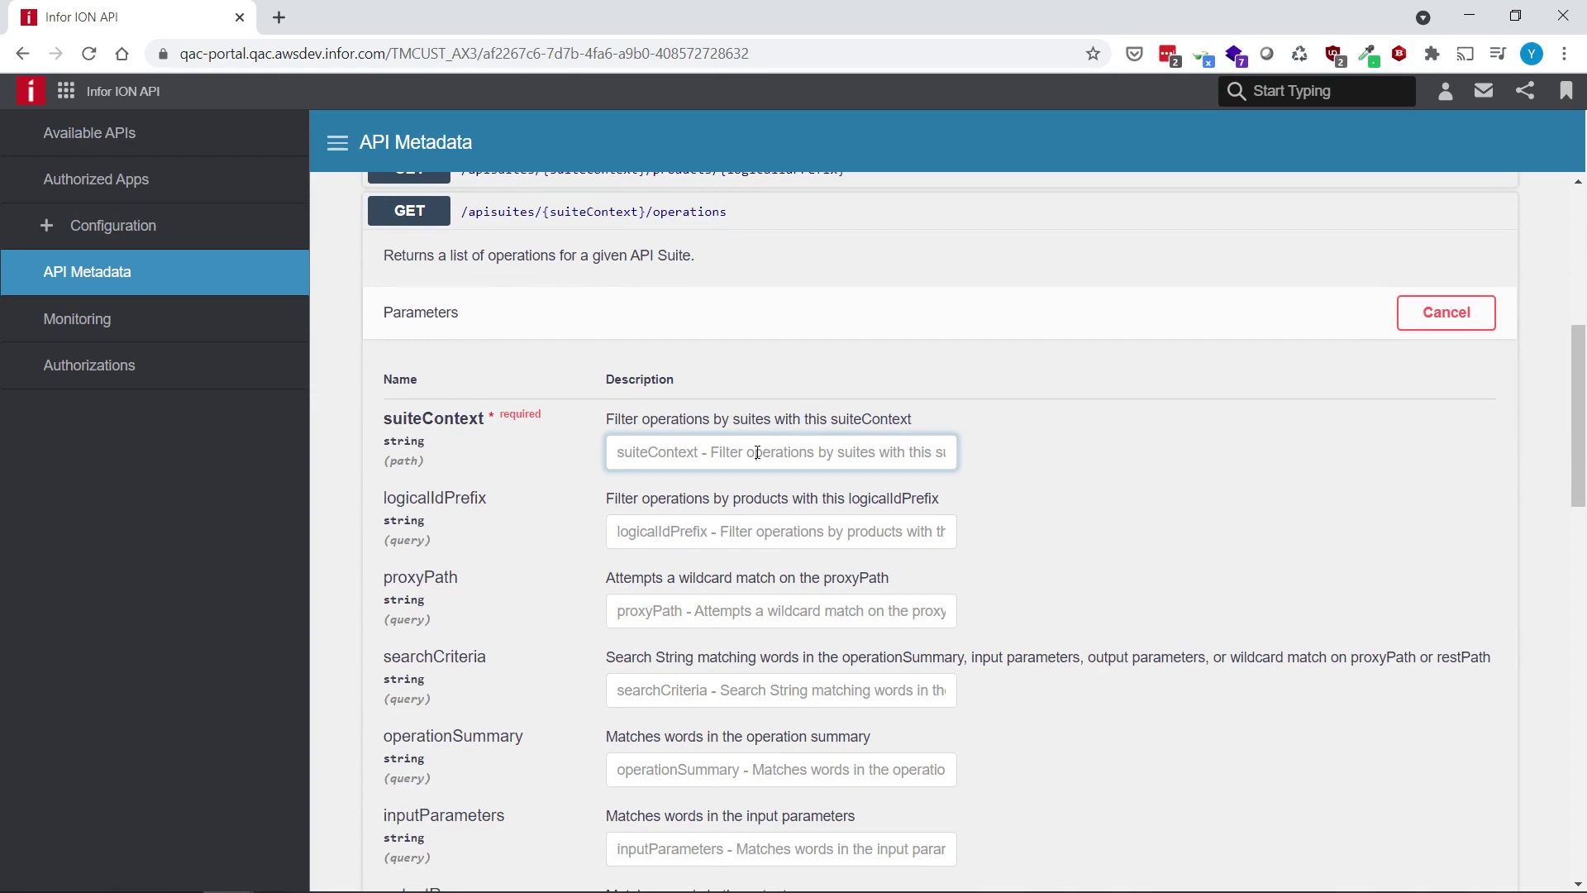
pyautogui.write('M3')
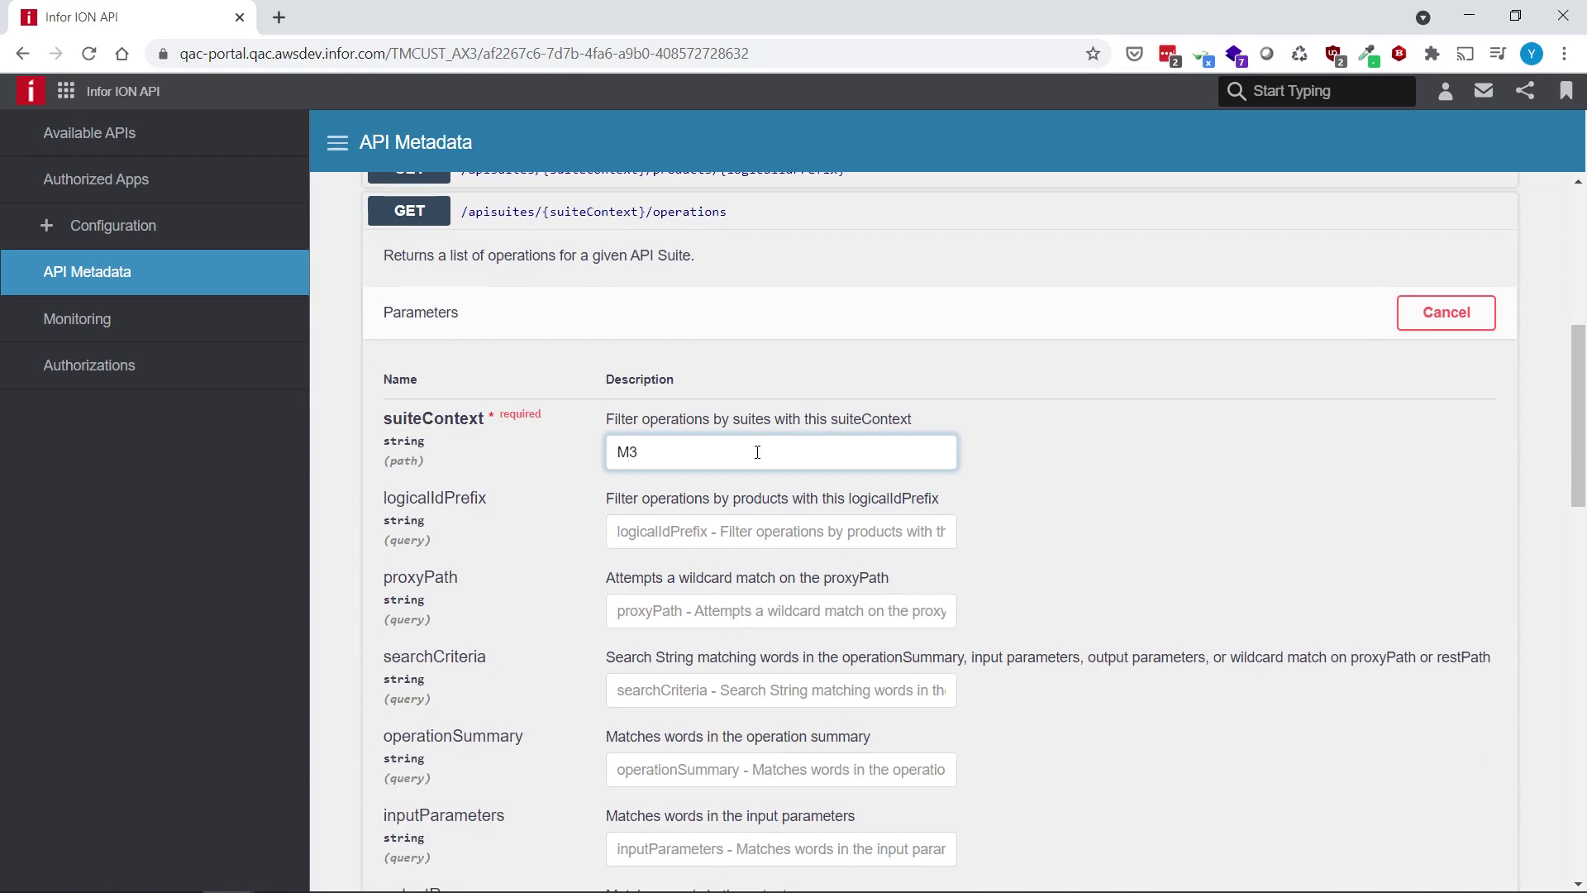
pyautogui.scroll(-3, 756, 455)
pyautogui.scroll(-2, 755, 454)
pyautogui.click(745, 571)
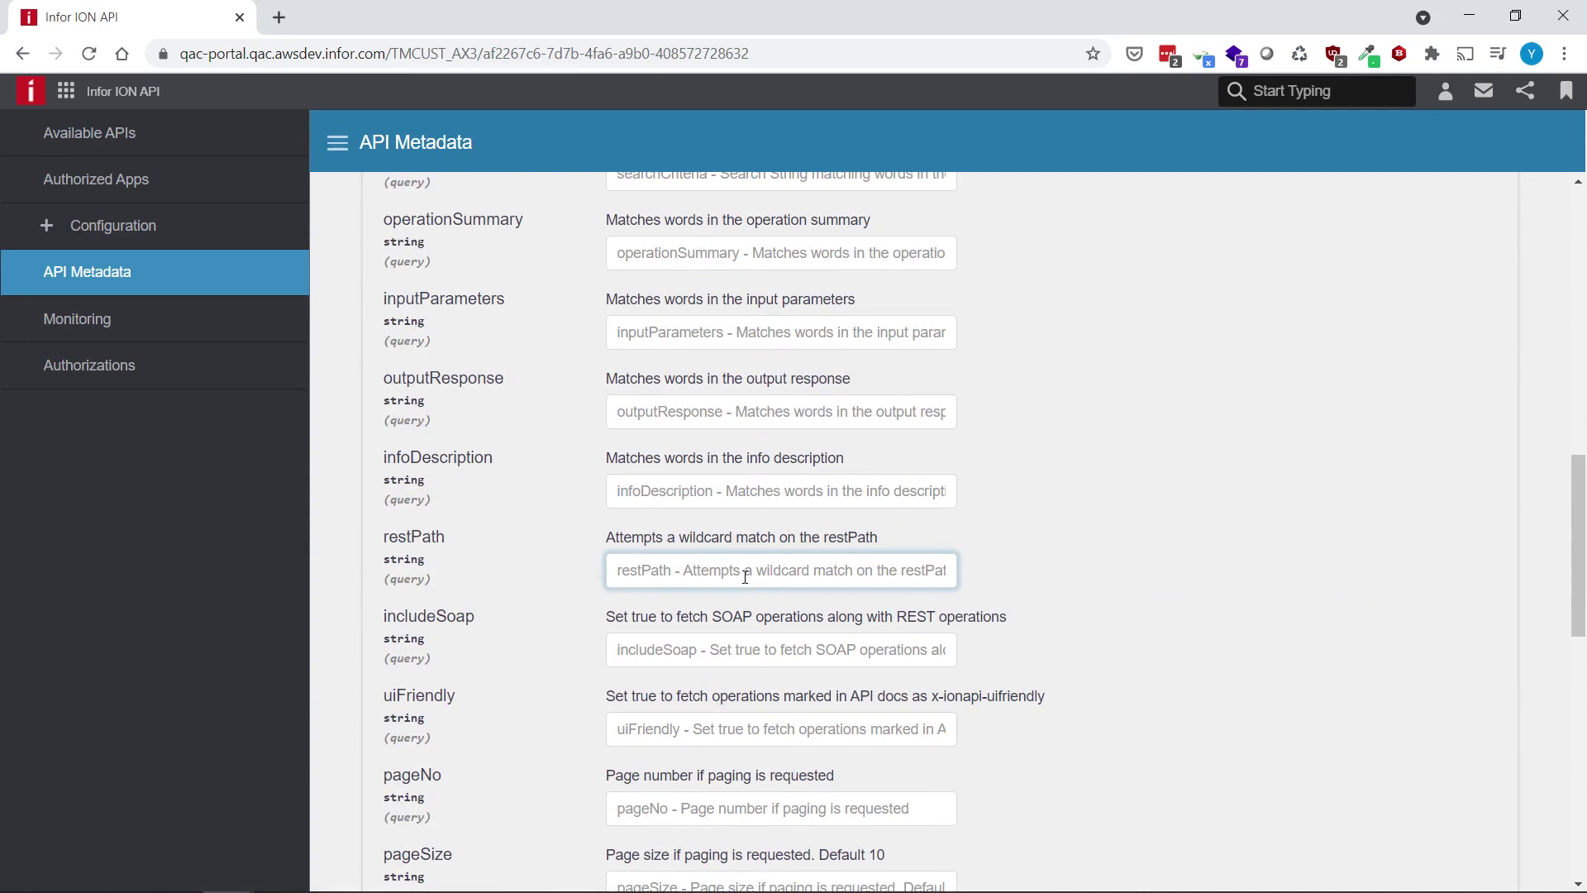
pyautogui.write('/LstUserData')
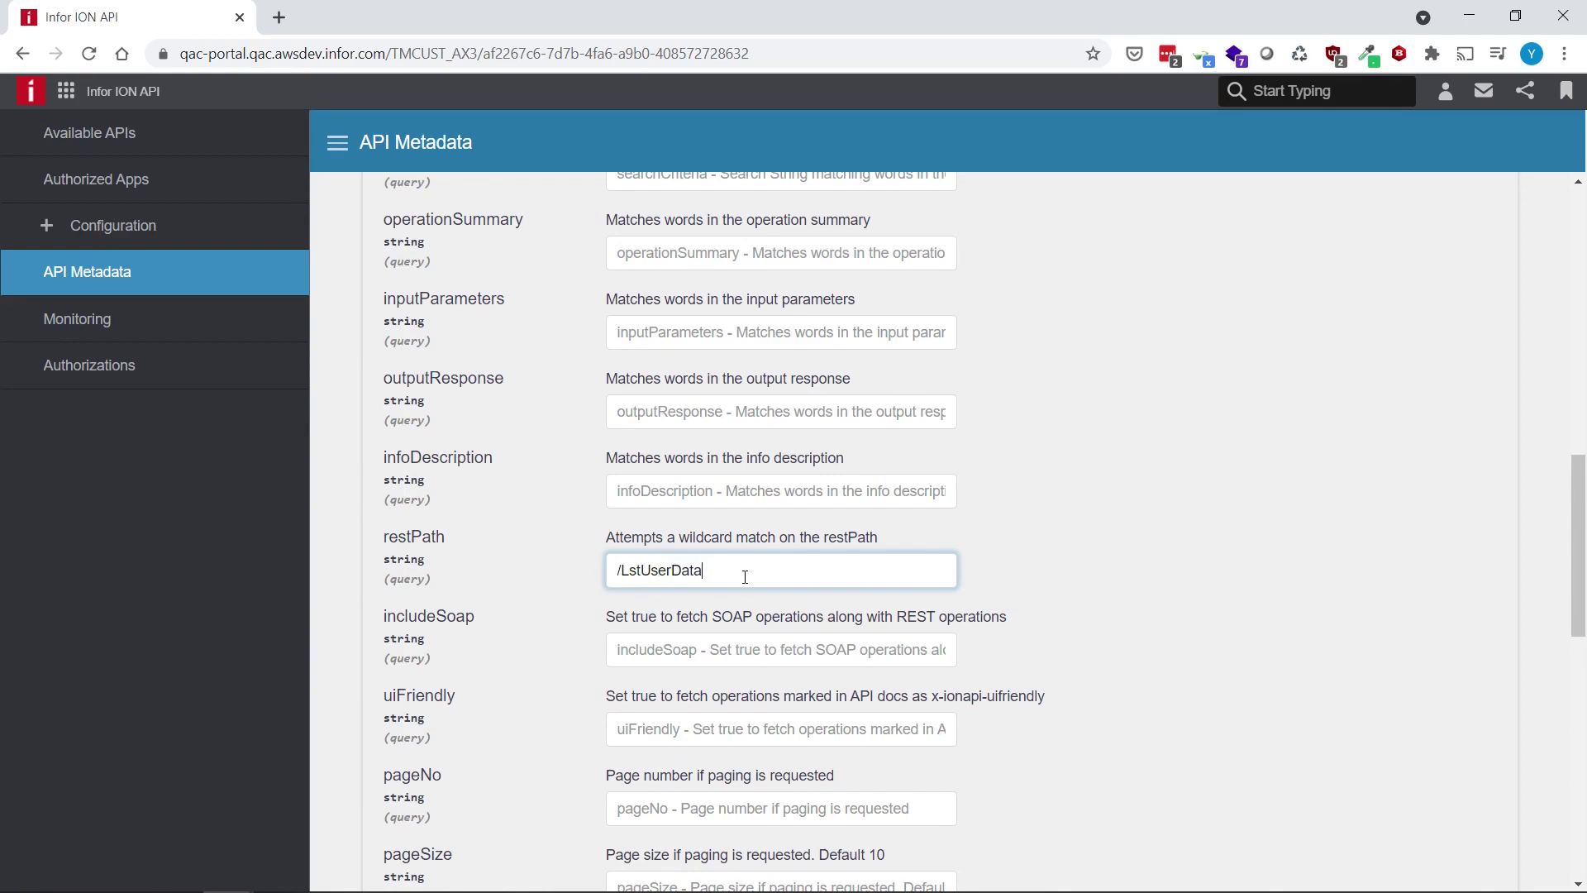
pyautogui.scroll(-4, 745, 576)
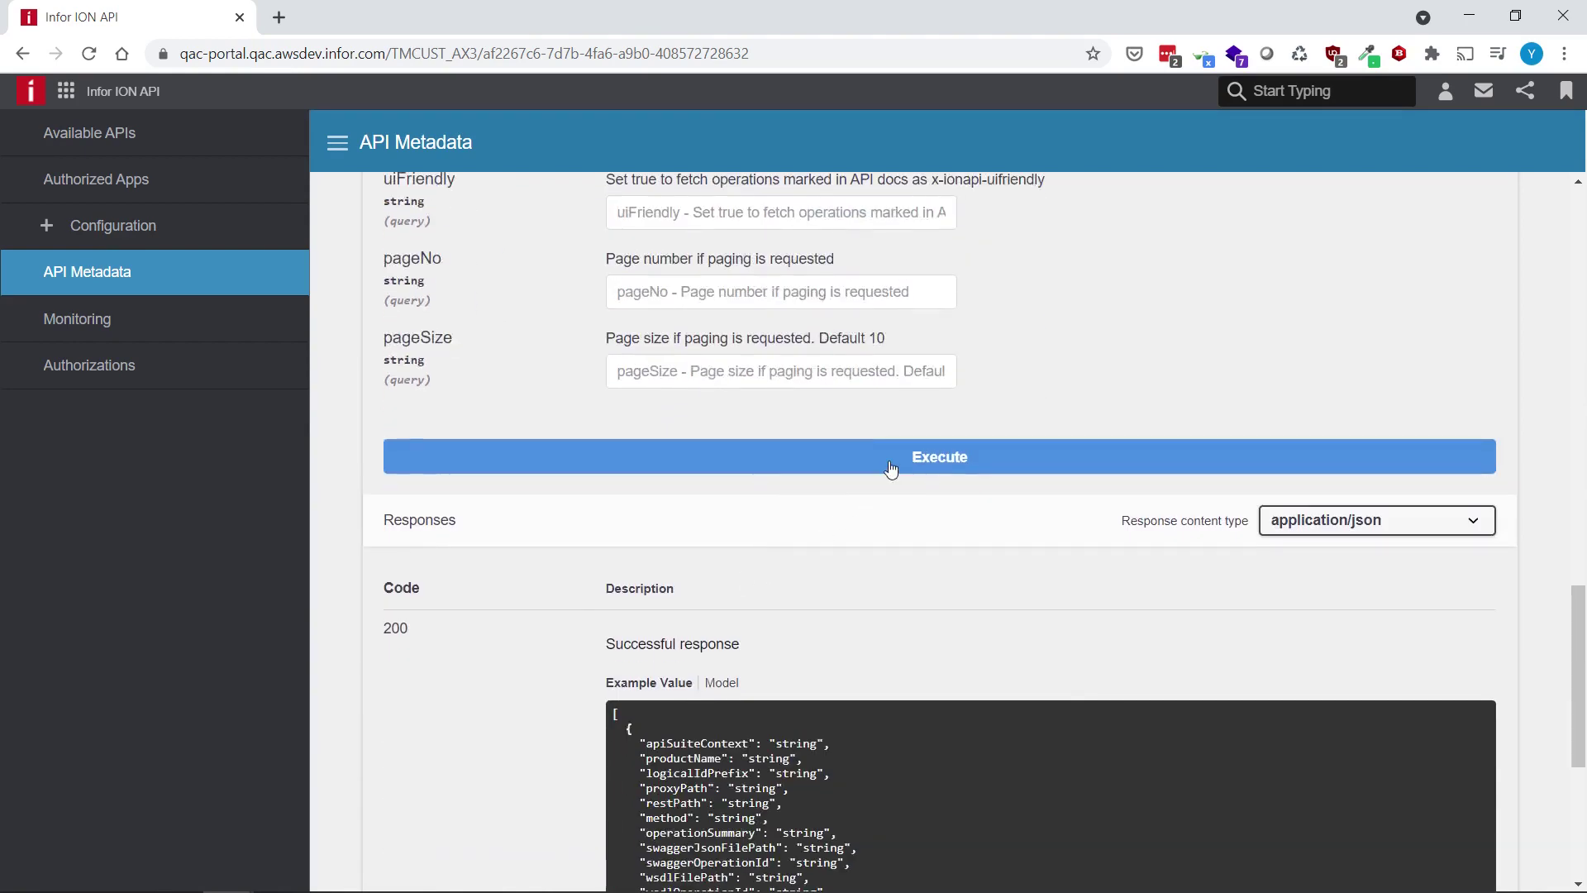
pyautogui.click(891, 469)
pyautogui.scroll(-4, 745, 497)
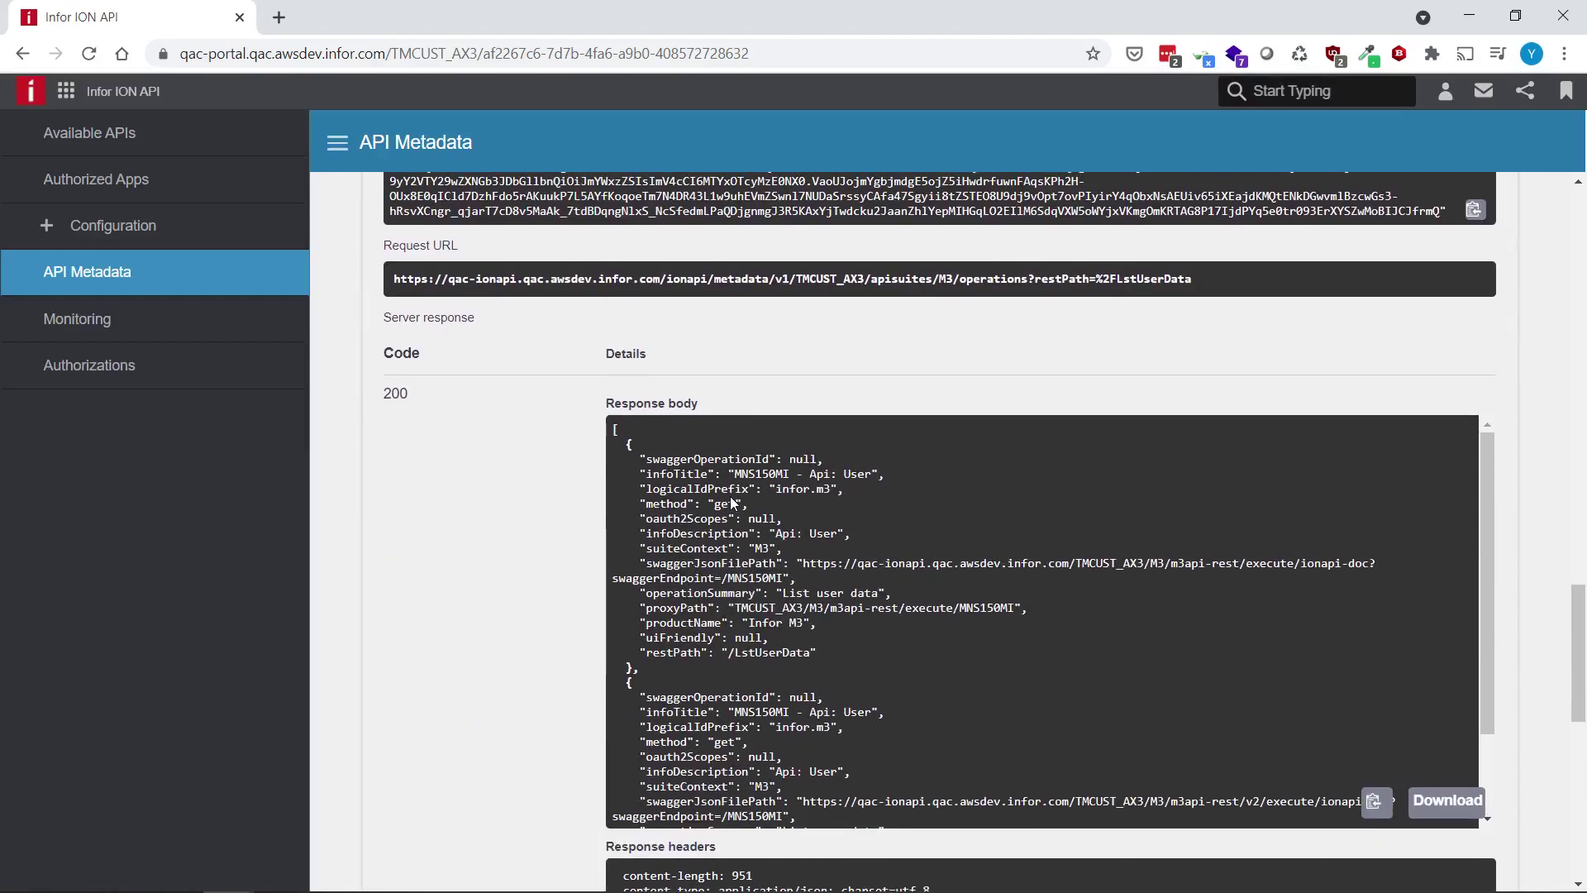
pyautogui.scroll(-1, 702, 519)
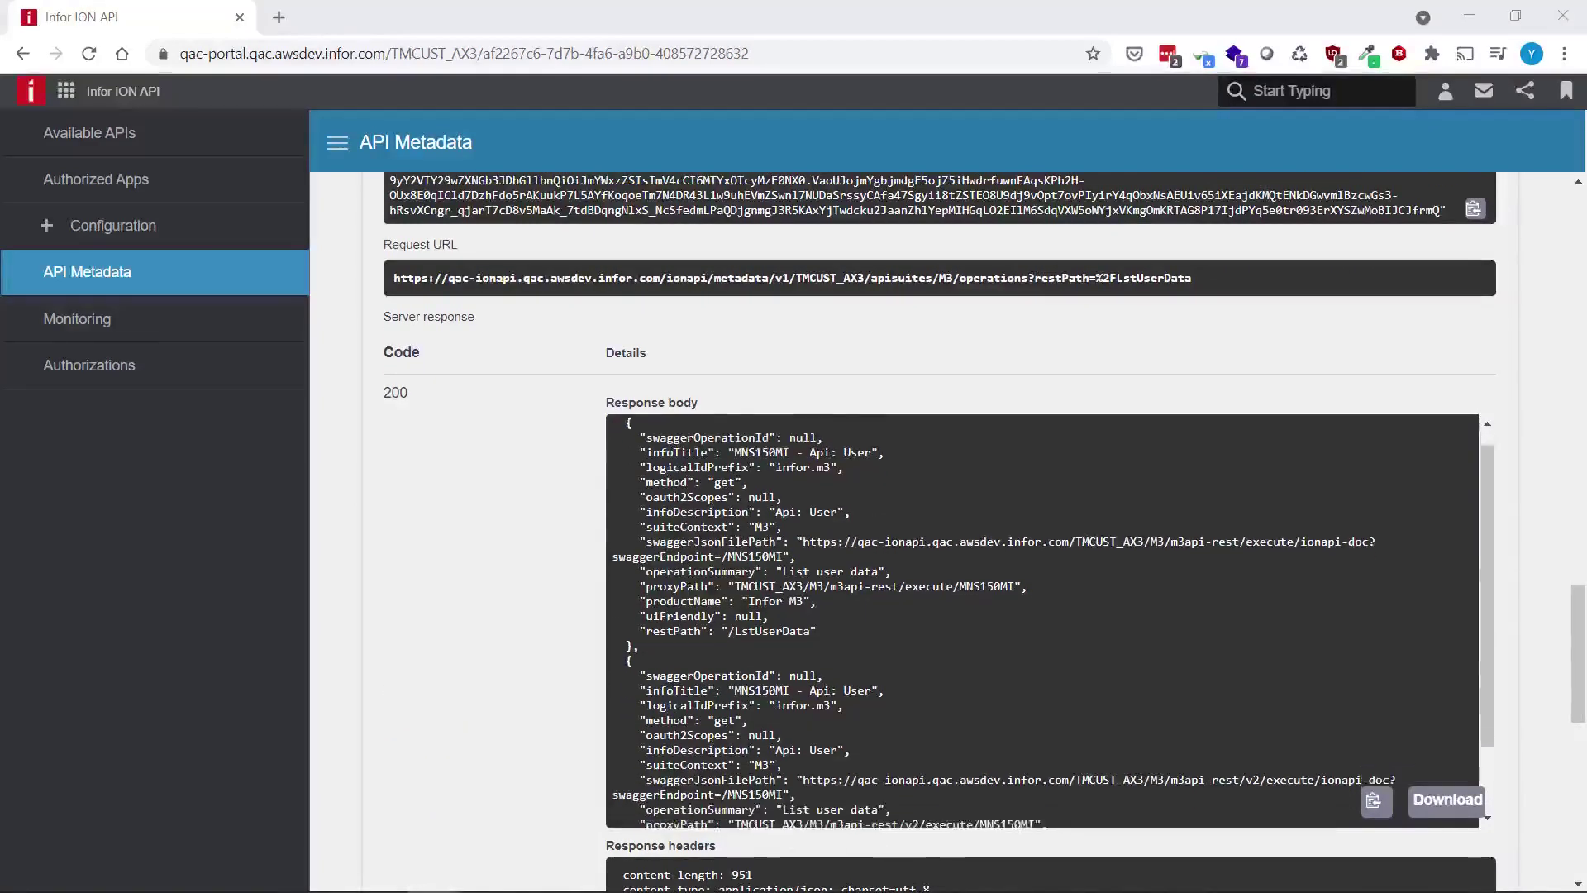
pyautogui.scroll(-1, 702, 518)
# Copy the v2 MNS150MI proxy path from the lookup results
pyautogui.doubleClick(703, 518)
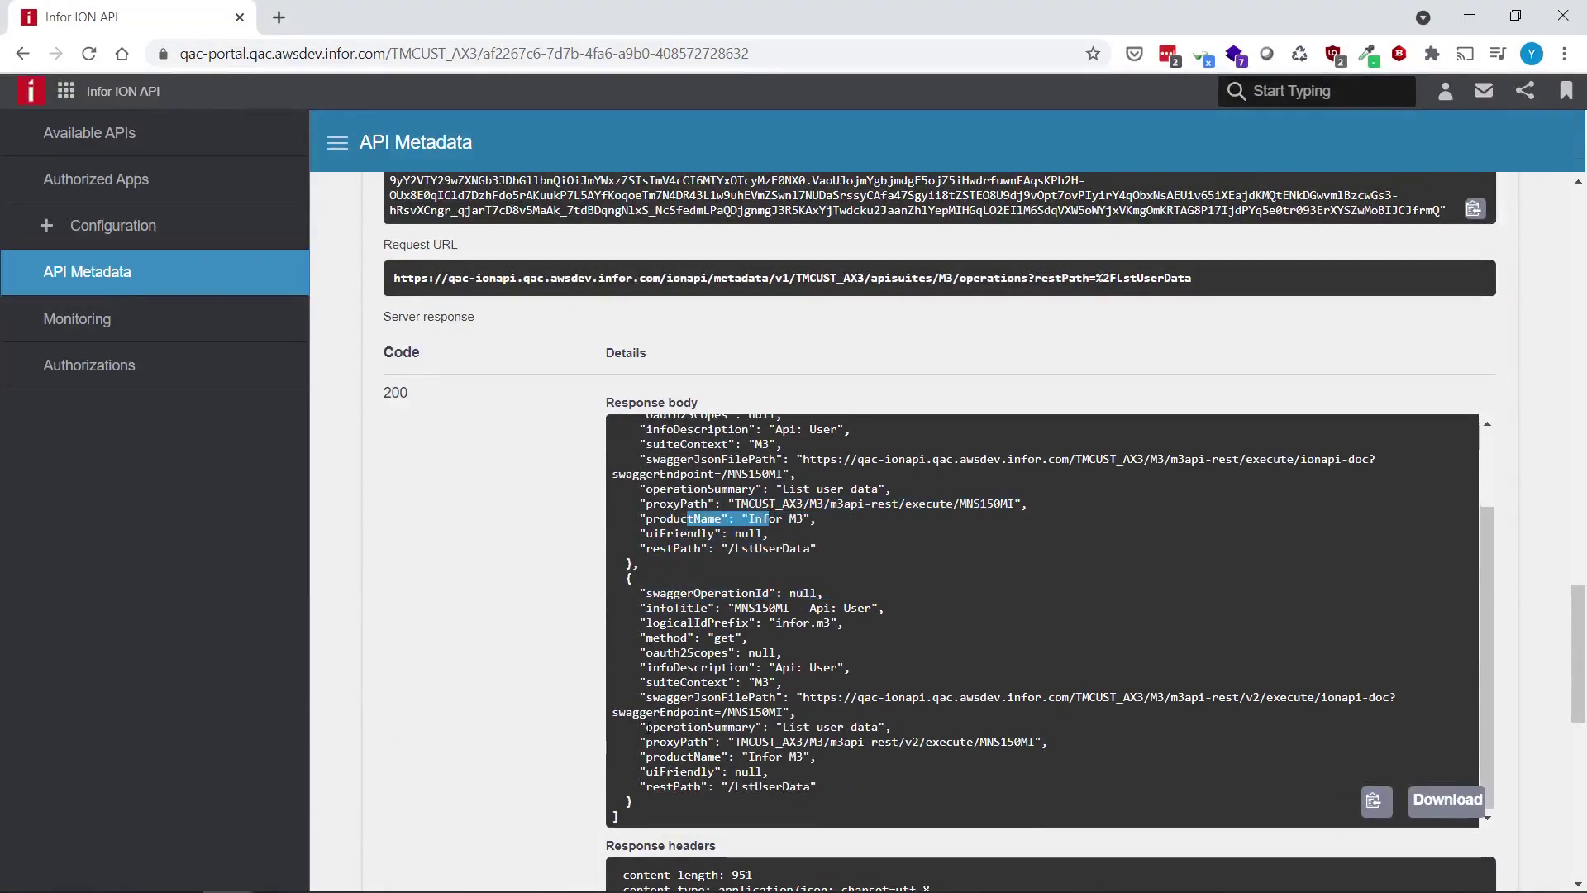
pyautogui.moveTo(645, 742); pyautogui.dragTo(754, 756)
pyautogui.click(904, 586)
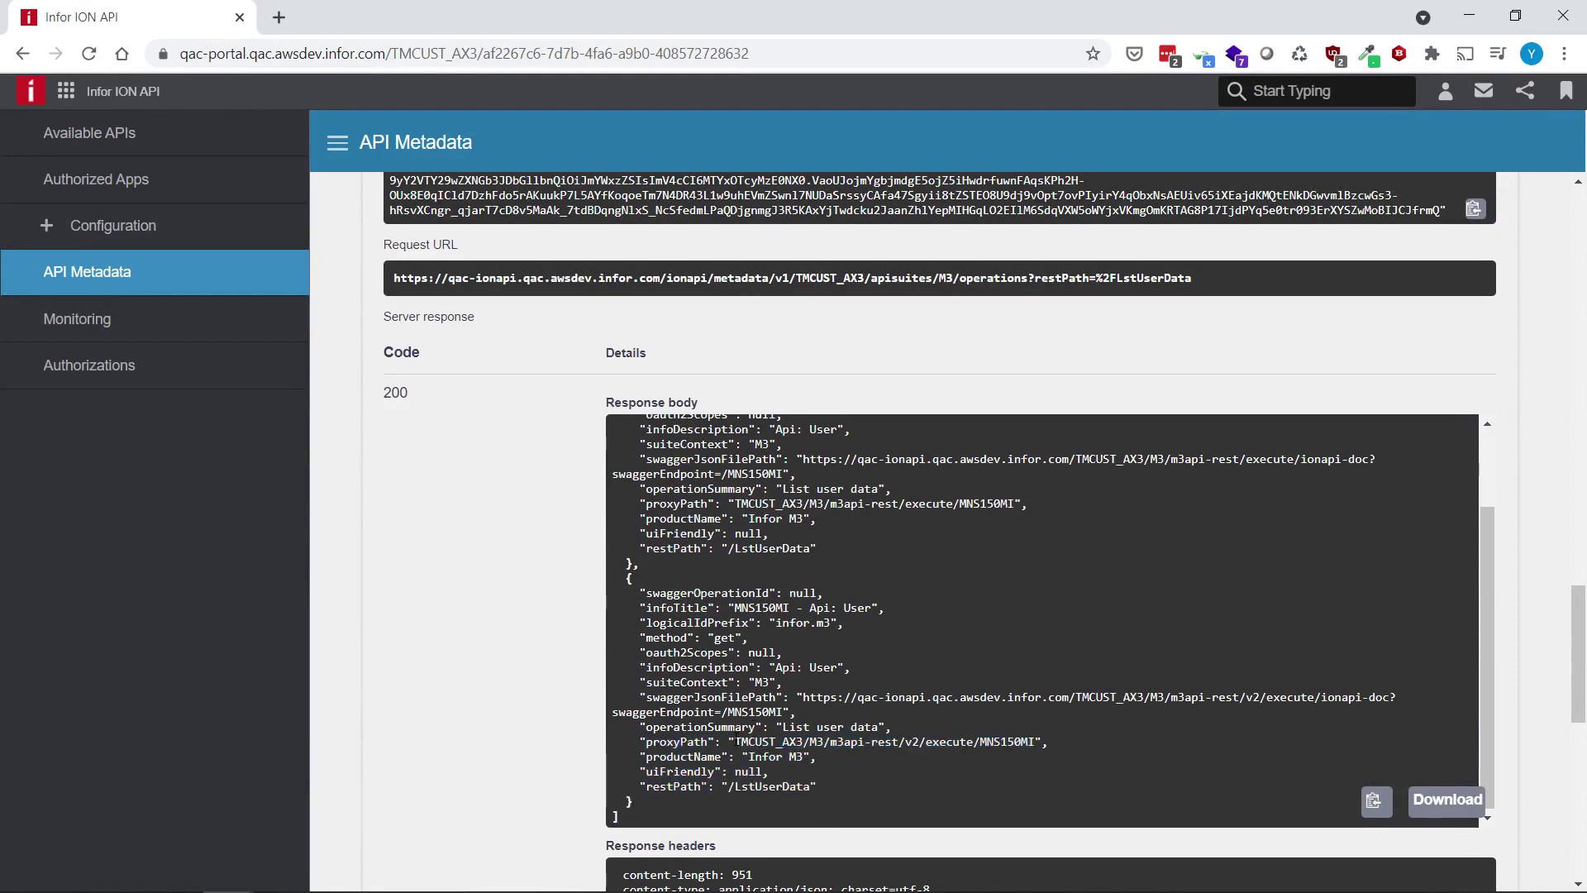
pyautogui.moveTo(735, 743); pyautogui.dragTo(1036, 741)
pyautogui.hotkey('ctrl', 'c')
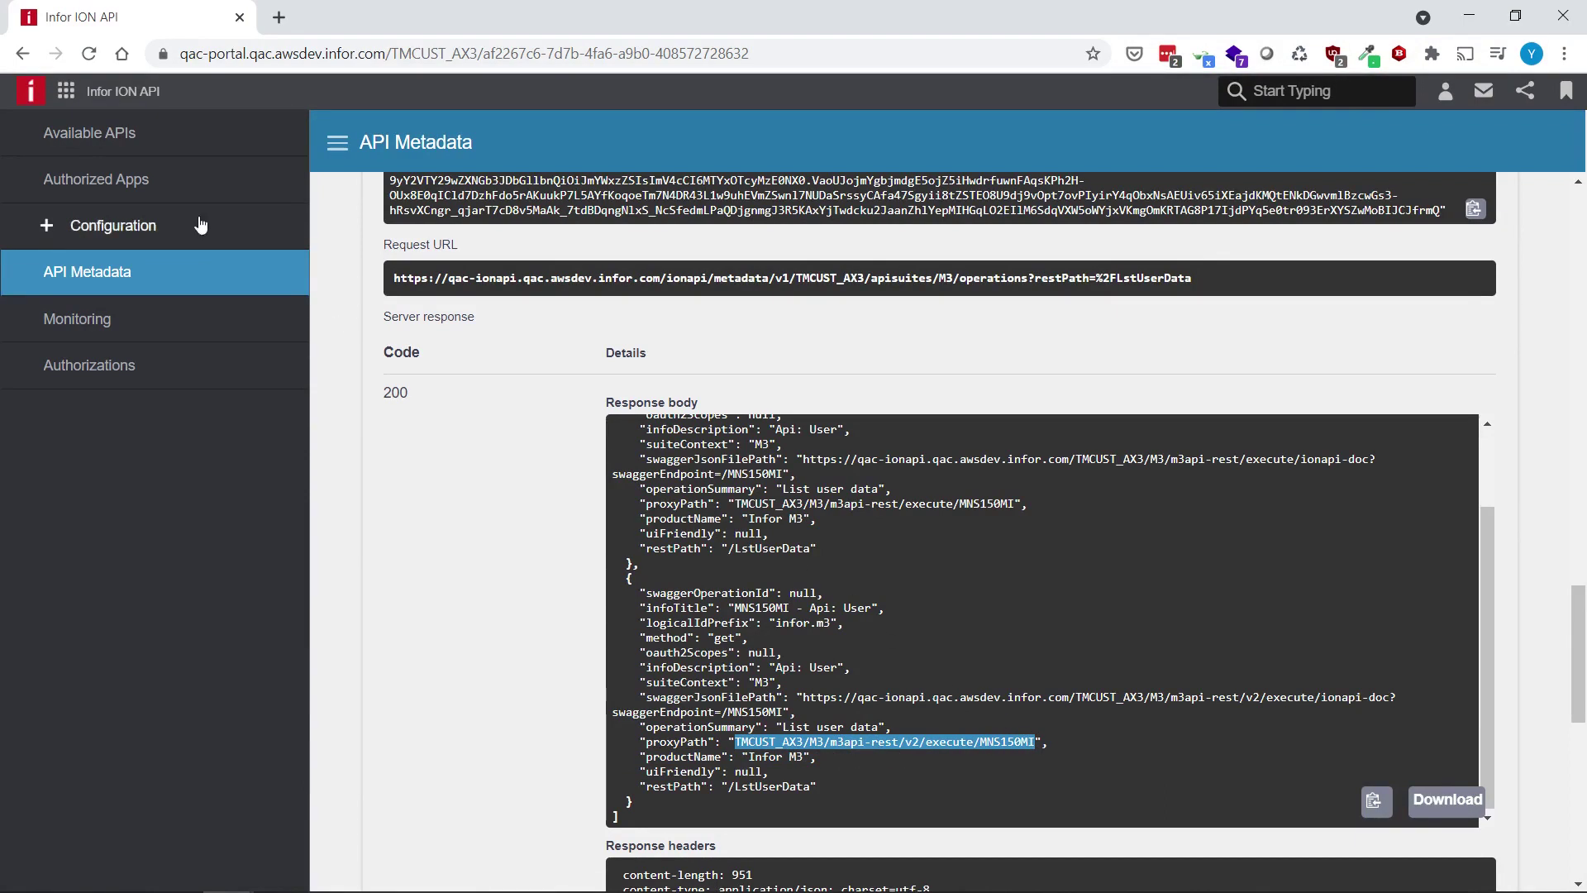
pyautogui.click(66, 95)
# Paste the proxy path, pick /m3api-rest/v2/execute/MNS150MI/LstUserData, and advance the wizard
pyautogui.click(314, 323)
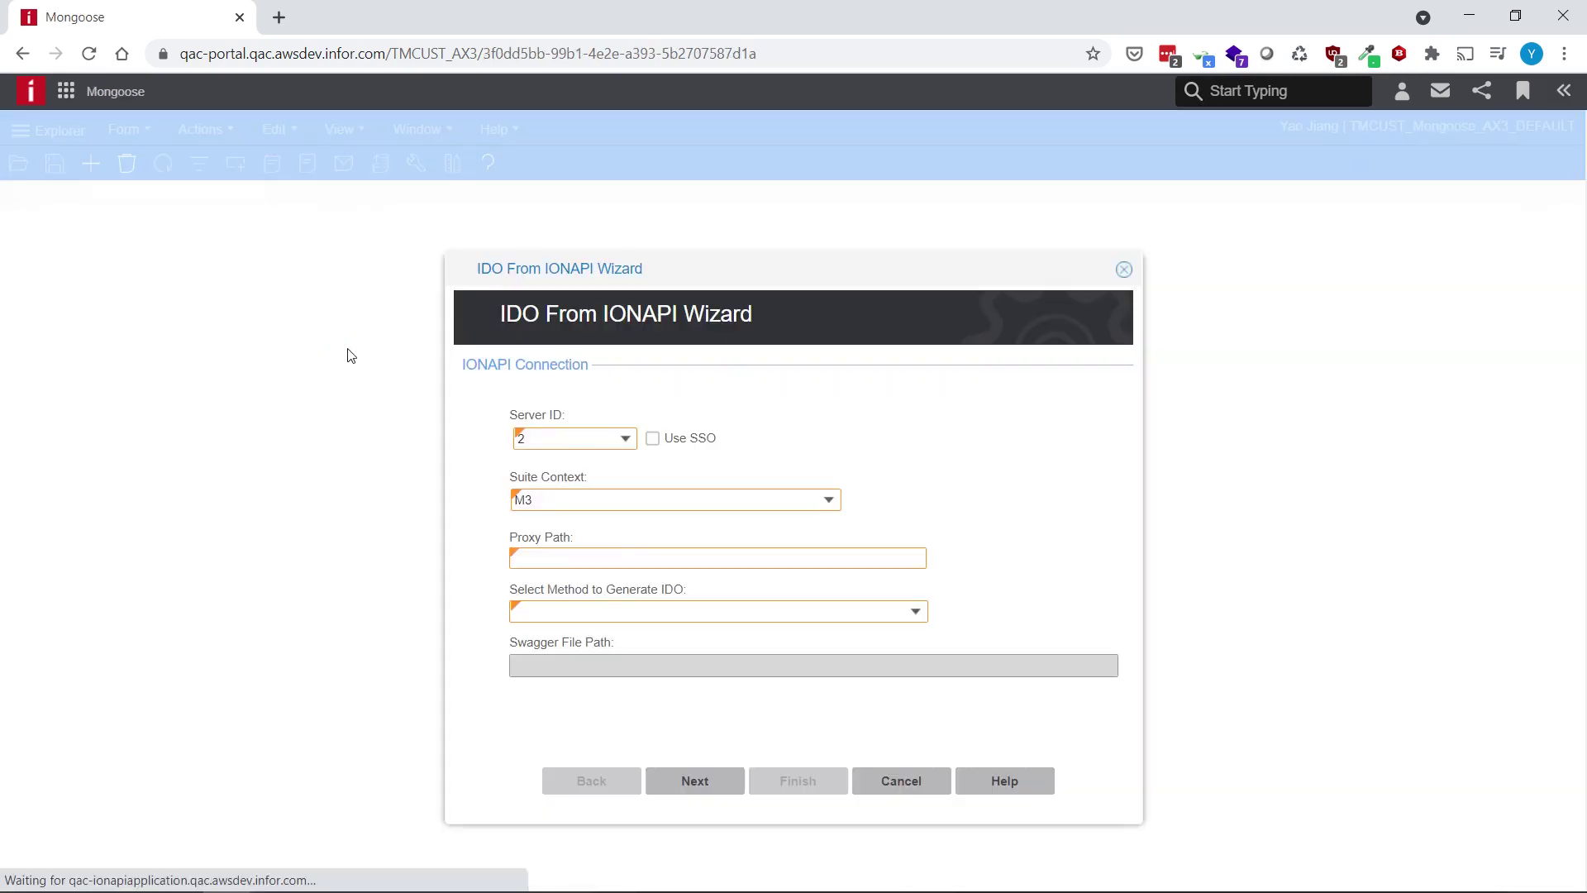
pyautogui.hotkey('ctrl', 'v')
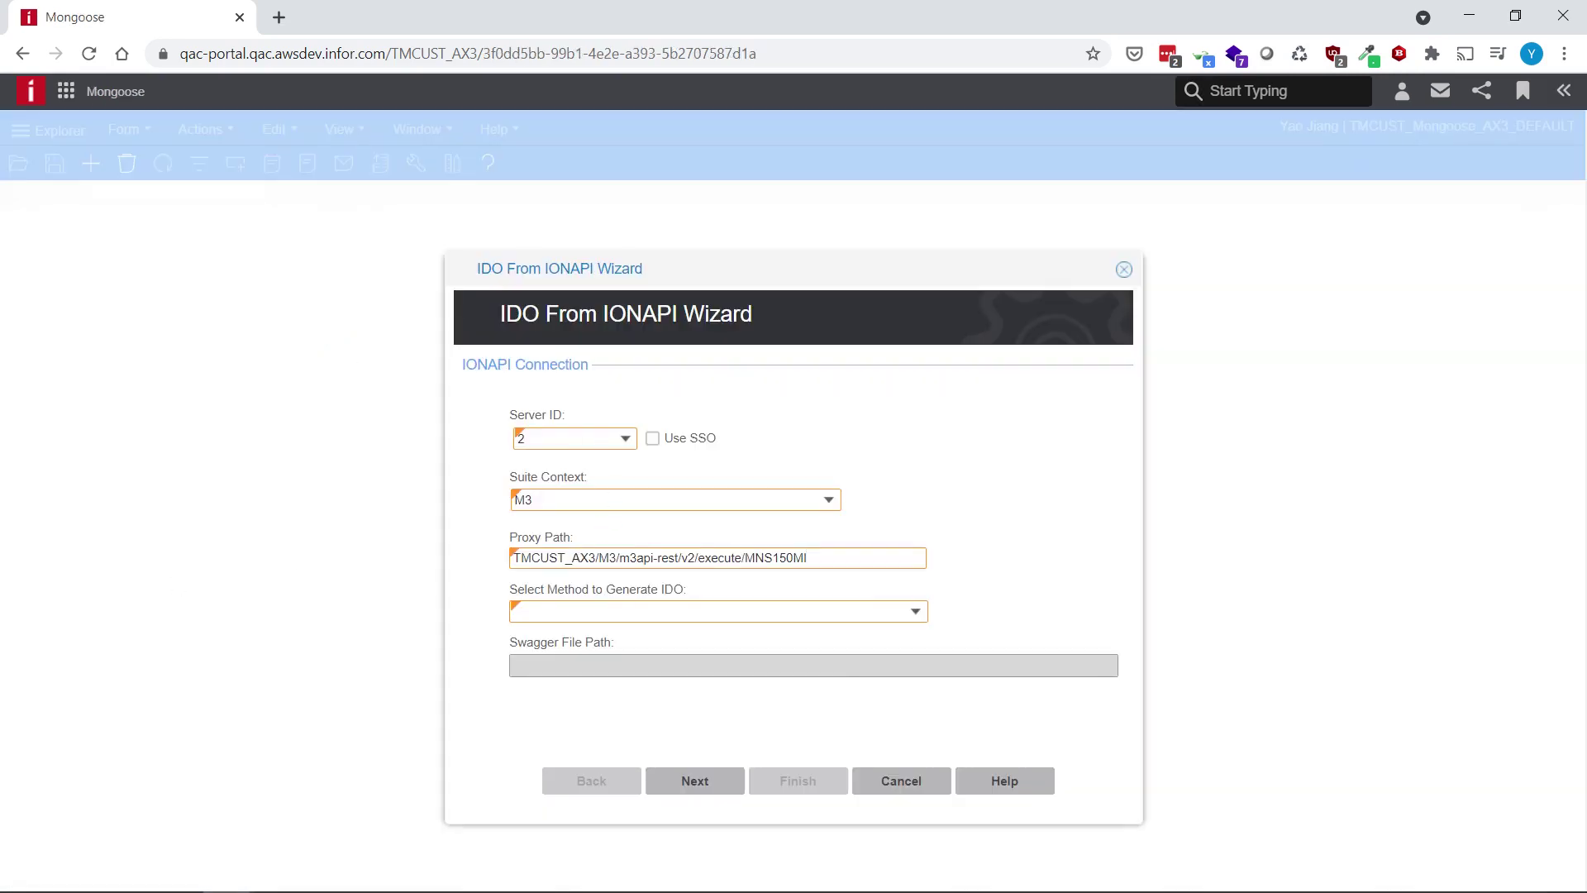
pyautogui.click(917, 611)
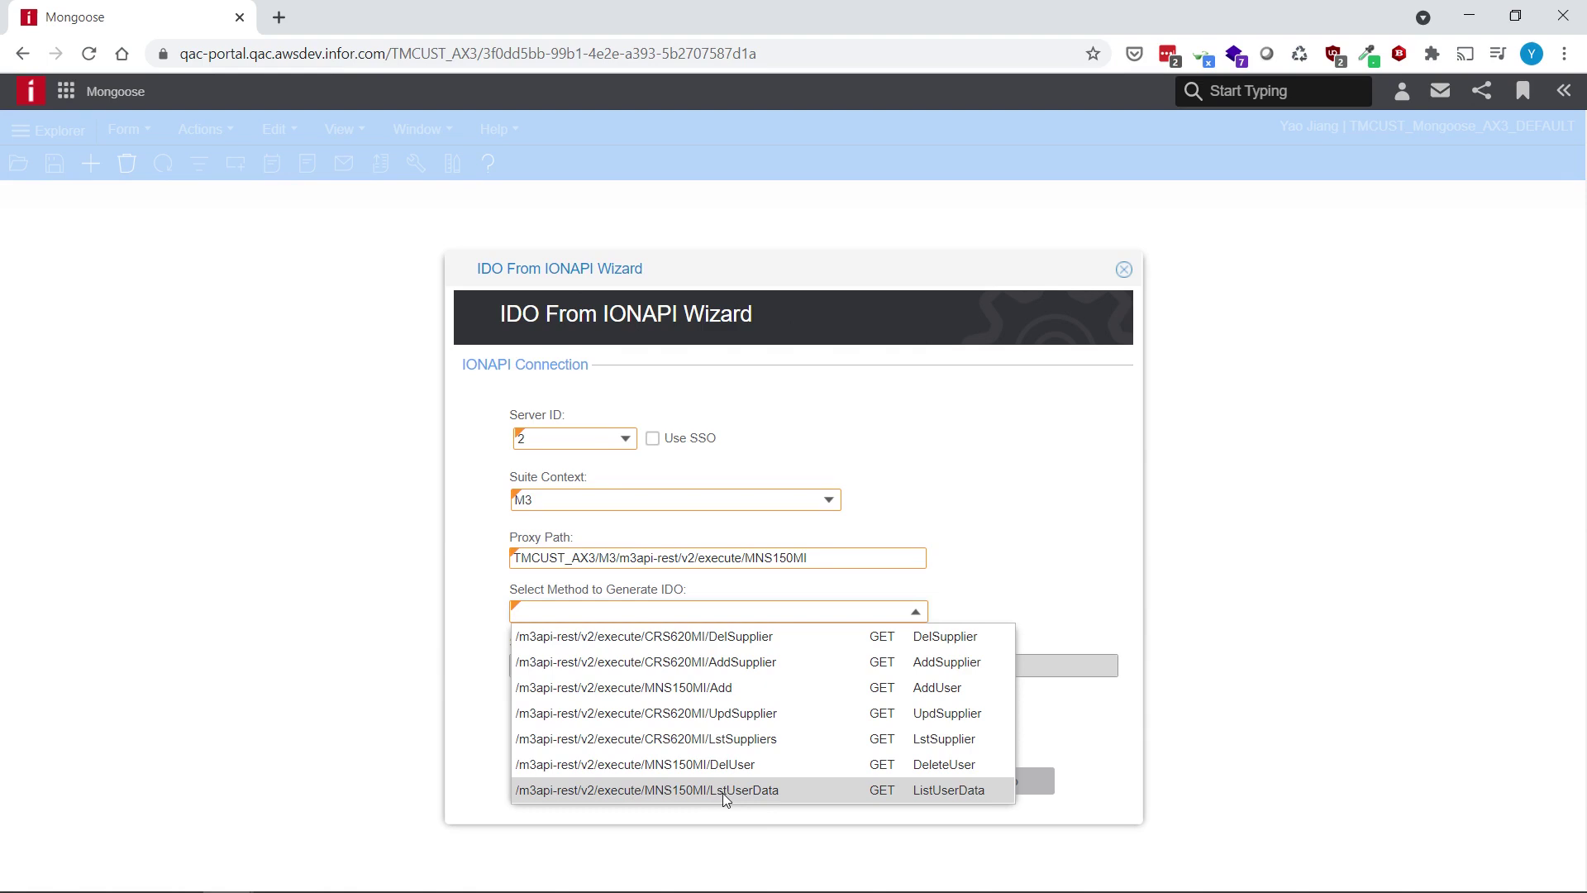
pyautogui.click(760, 794)
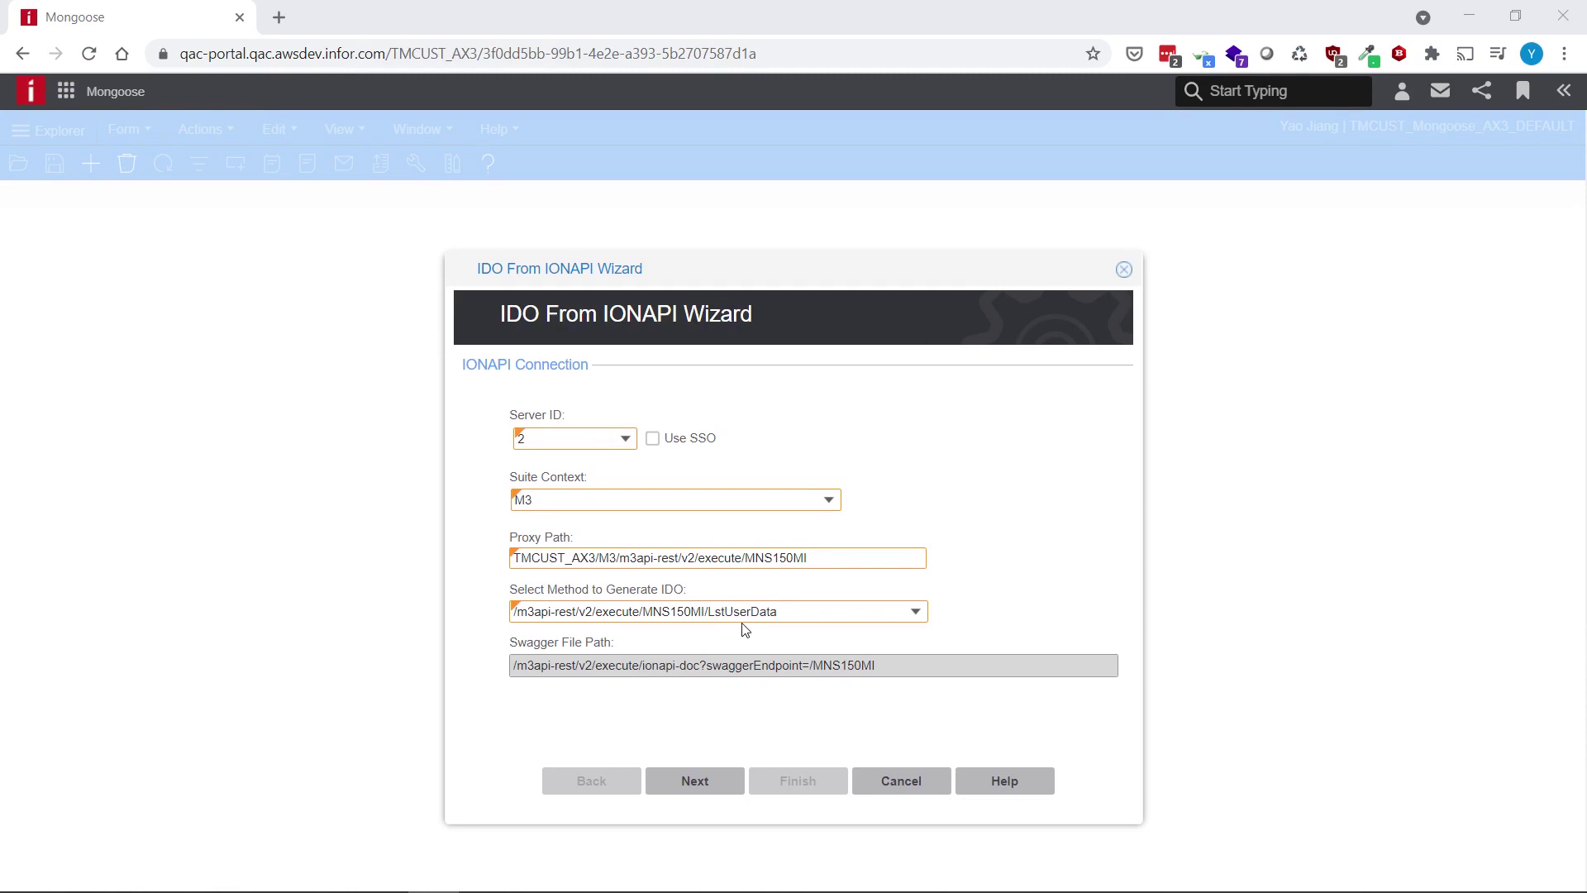
pyautogui.click(690, 782)
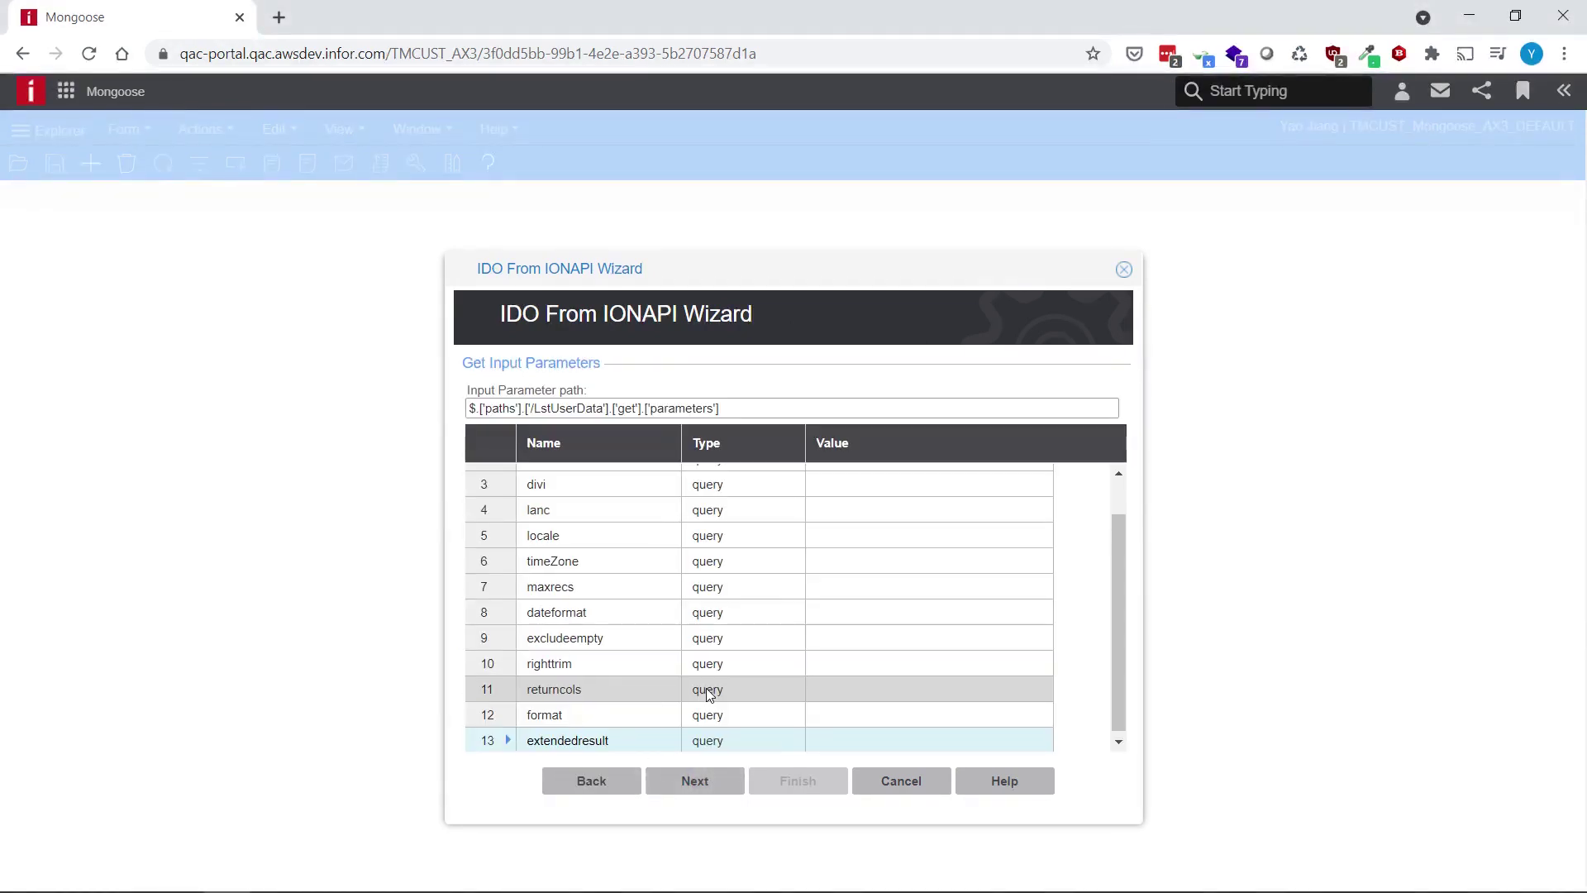
pyautogui.scroll(2, 707, 691)
pyautogui.scroll(-1, 671, 555)
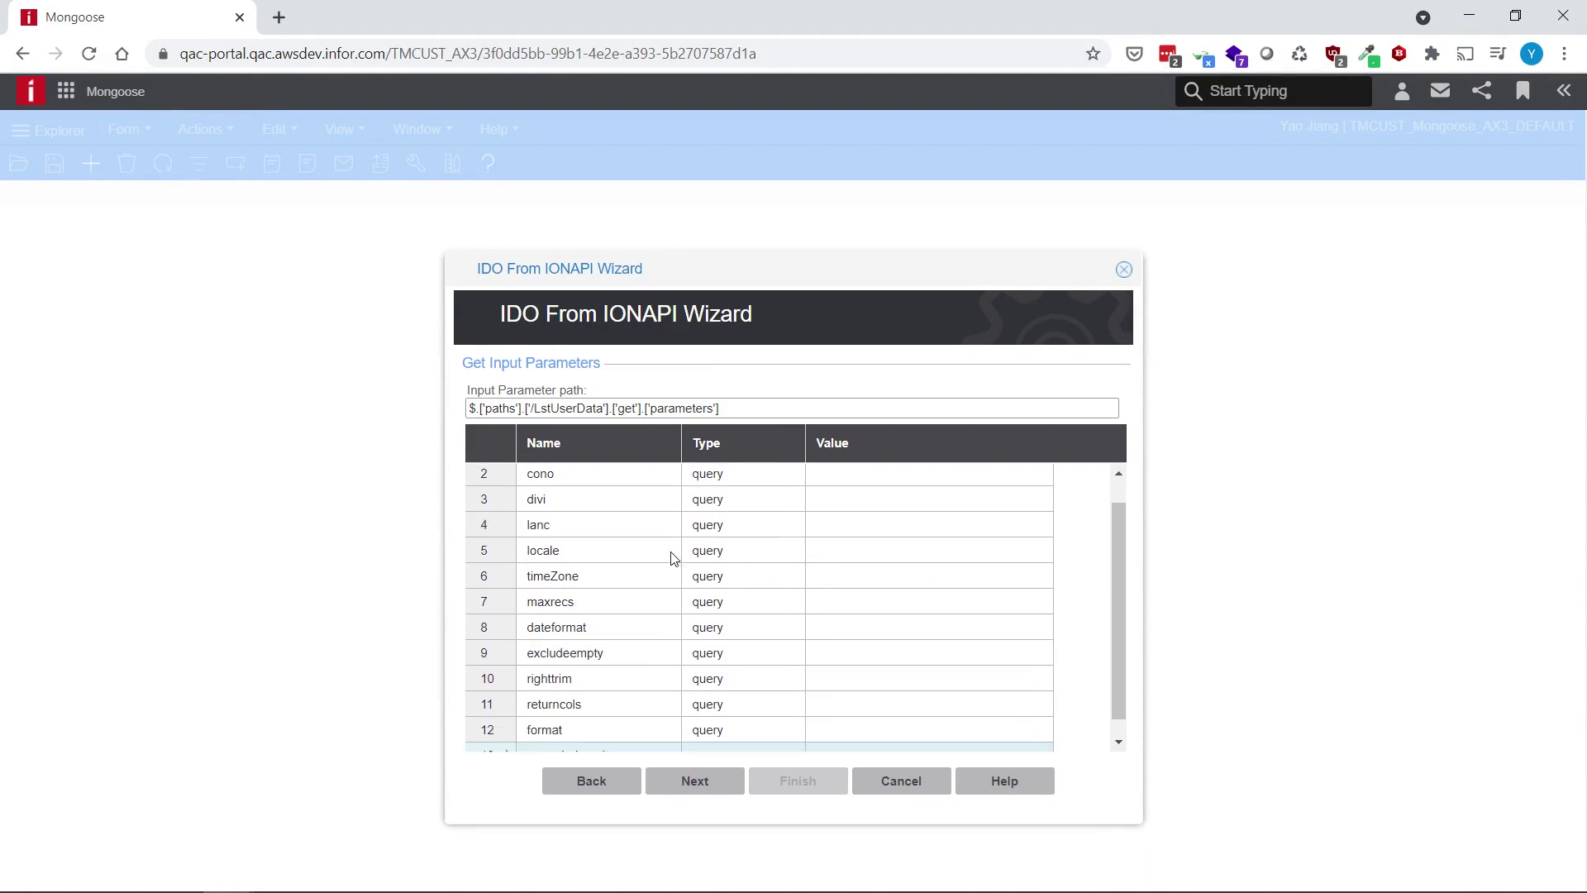
pyautogui.scroll(-1, 645, 561)
pyautogui.scroll(2, 627, 568)
pyautogui.scroll(-2, 606, 529)
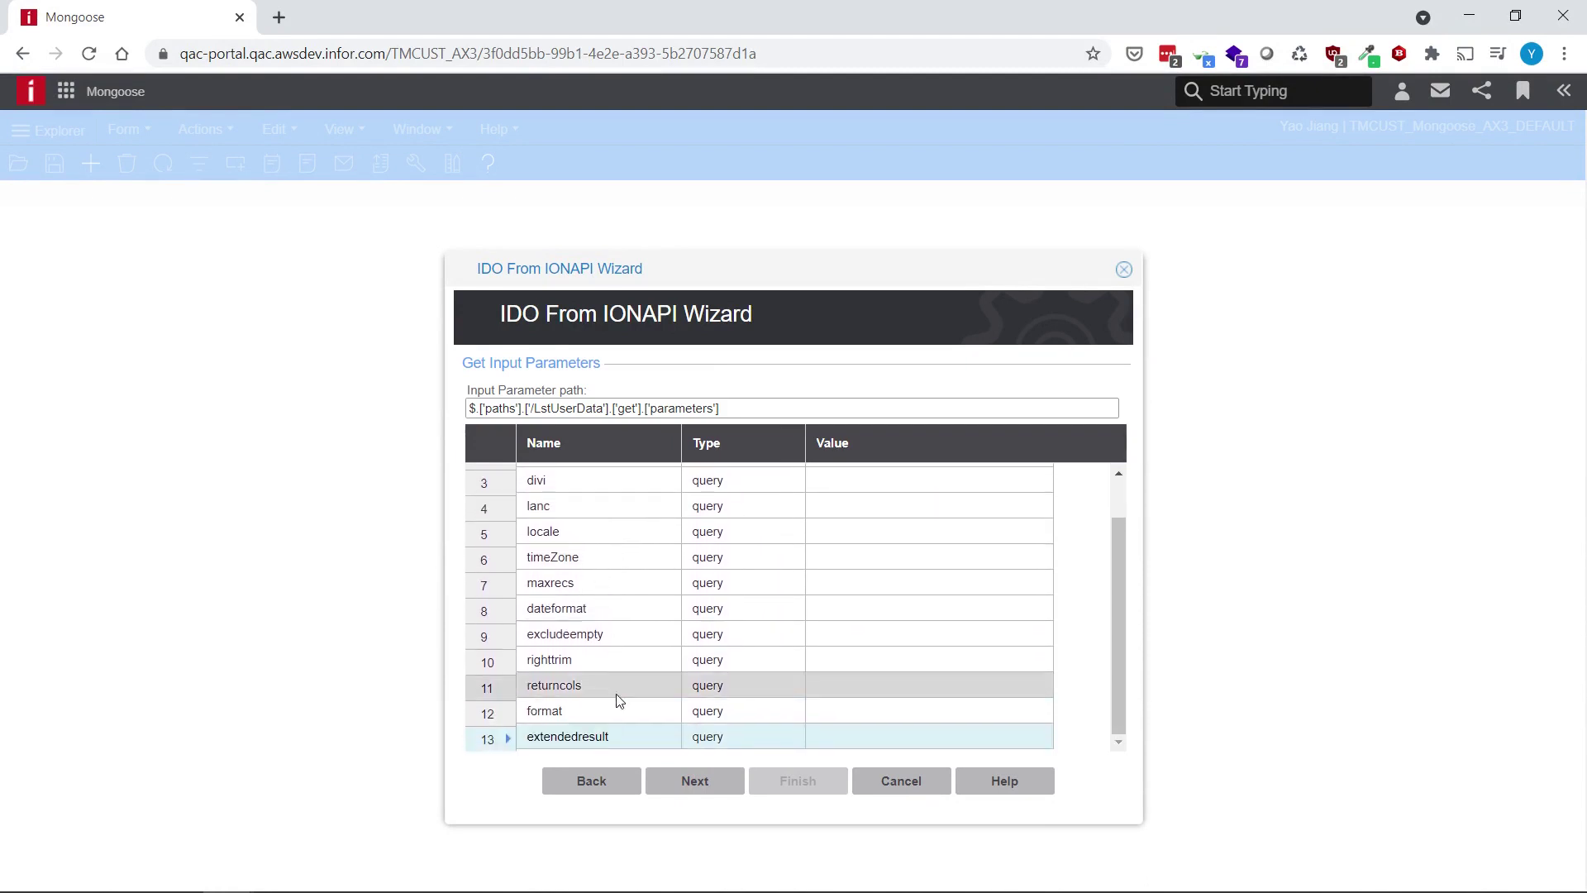
# Check the input parameter descriptions in Infor ION API, then advance to output parameters
pyautogui.click(66, 91)
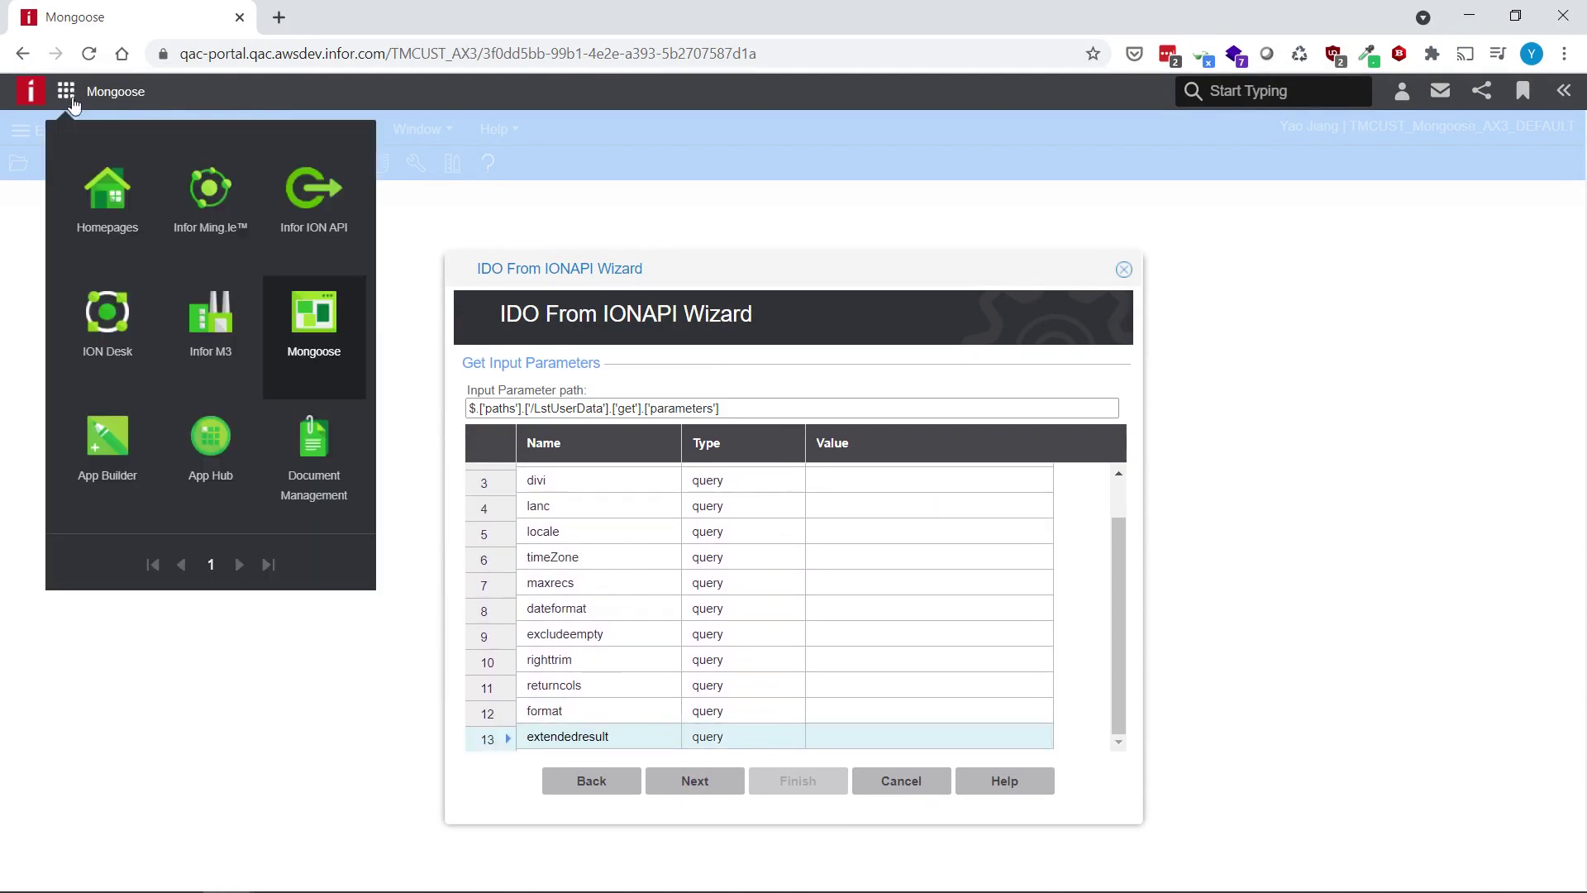
pyautogui.click(313, 199)
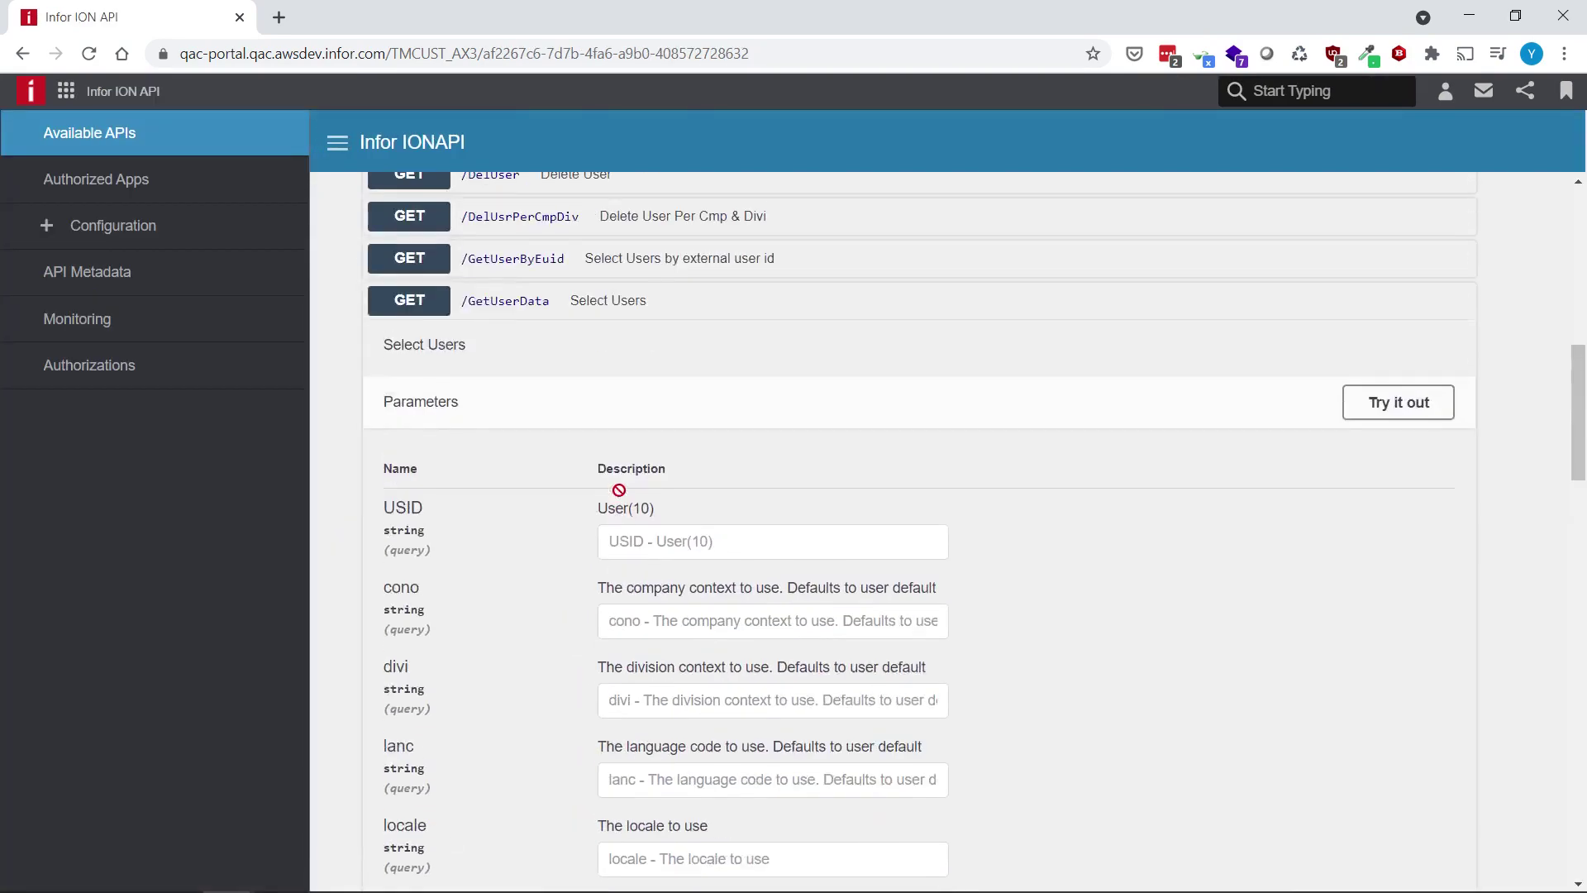
pyautogui.scroll(-3, 621, 486)
pyautogui.scroll(-2, 621, 486)
pyautogui.scroll(2, 479, 372)
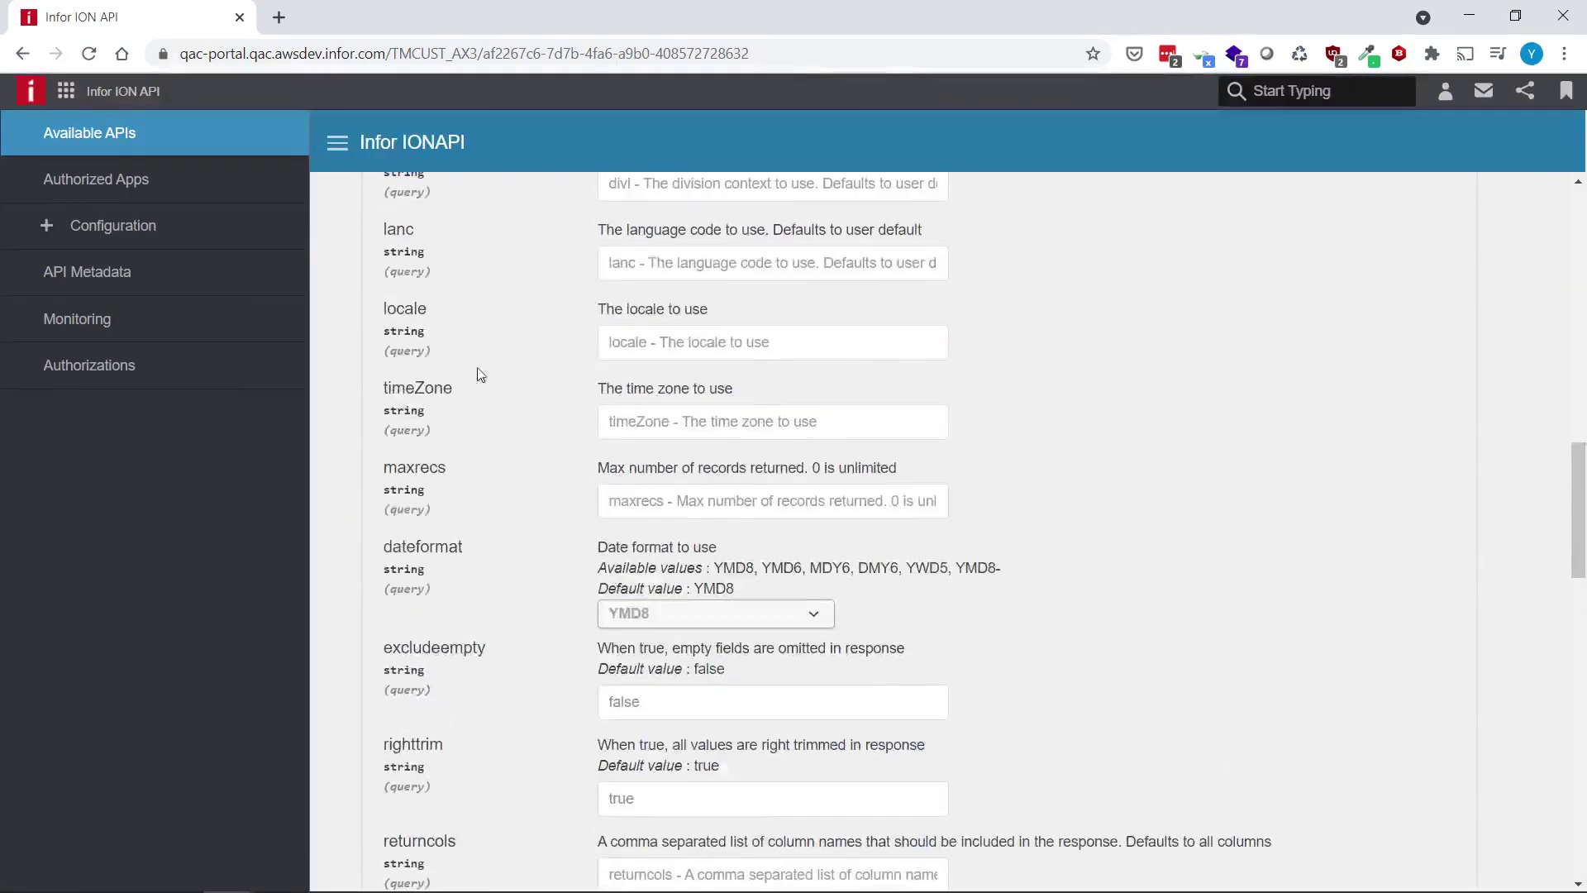
pyautogui.click(66, 91)
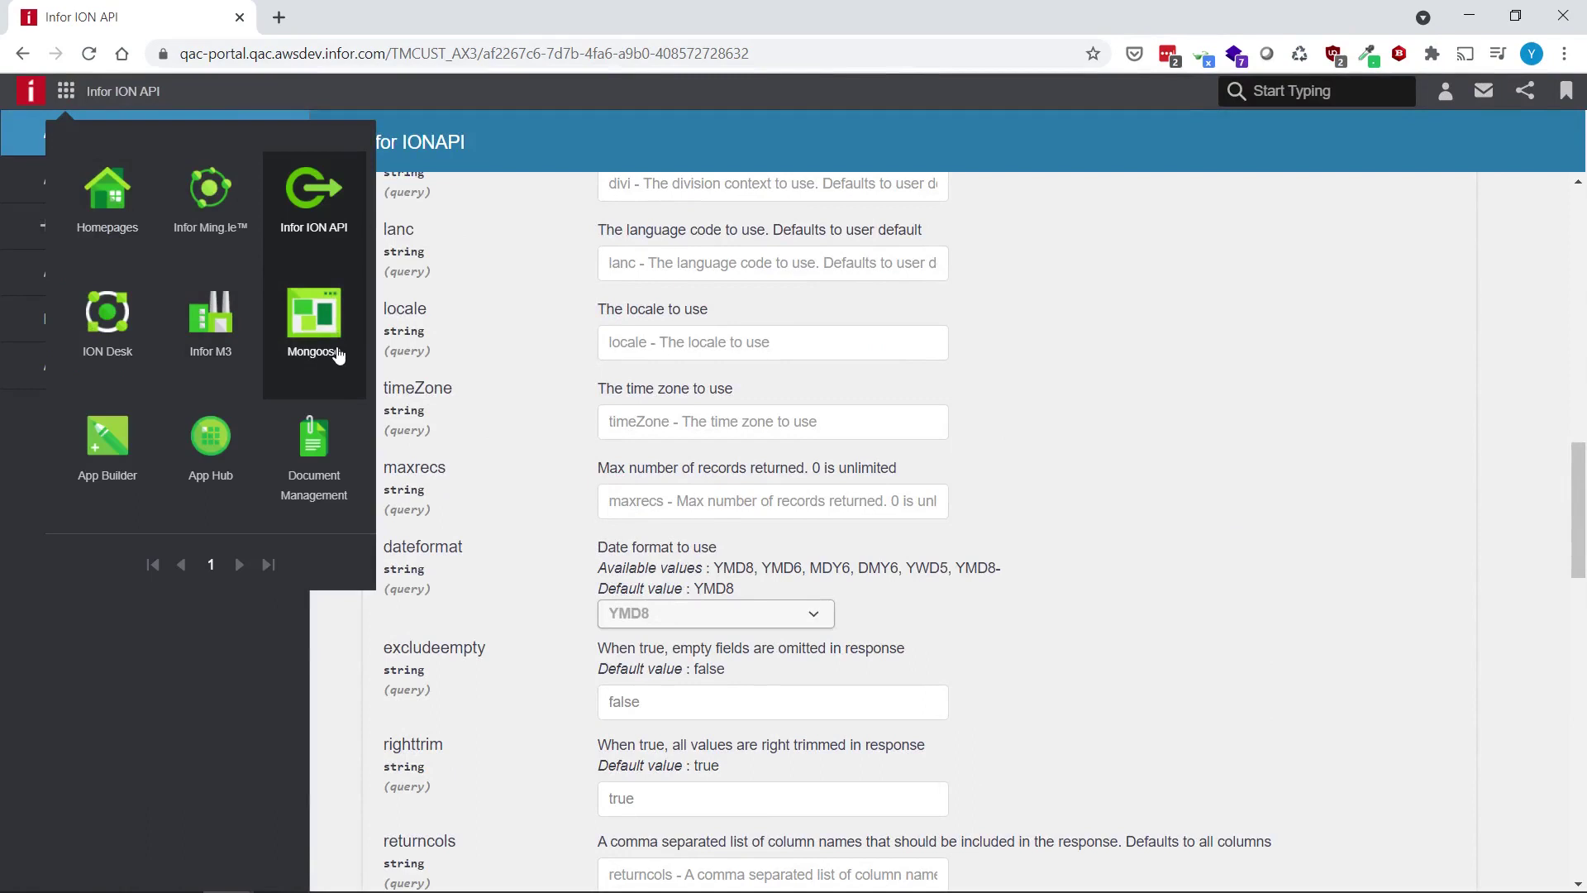
pyautogui.click(312, 317)
pyautogui.click(690, 523)
pyautogui.scroll(1, 645, 524)
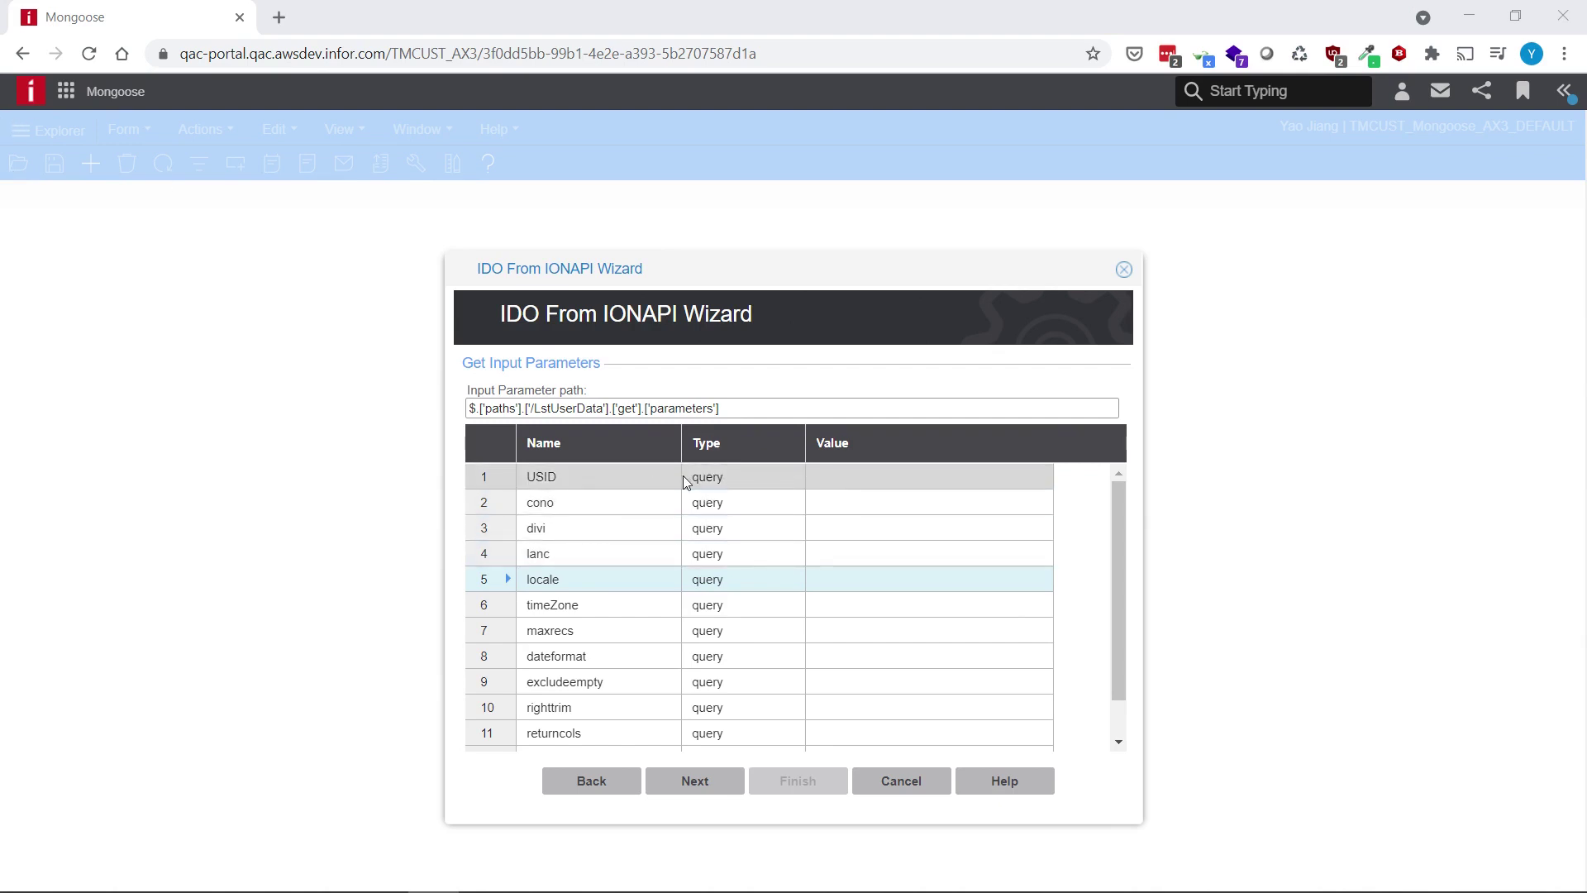
pyautogui.click(701, 784)
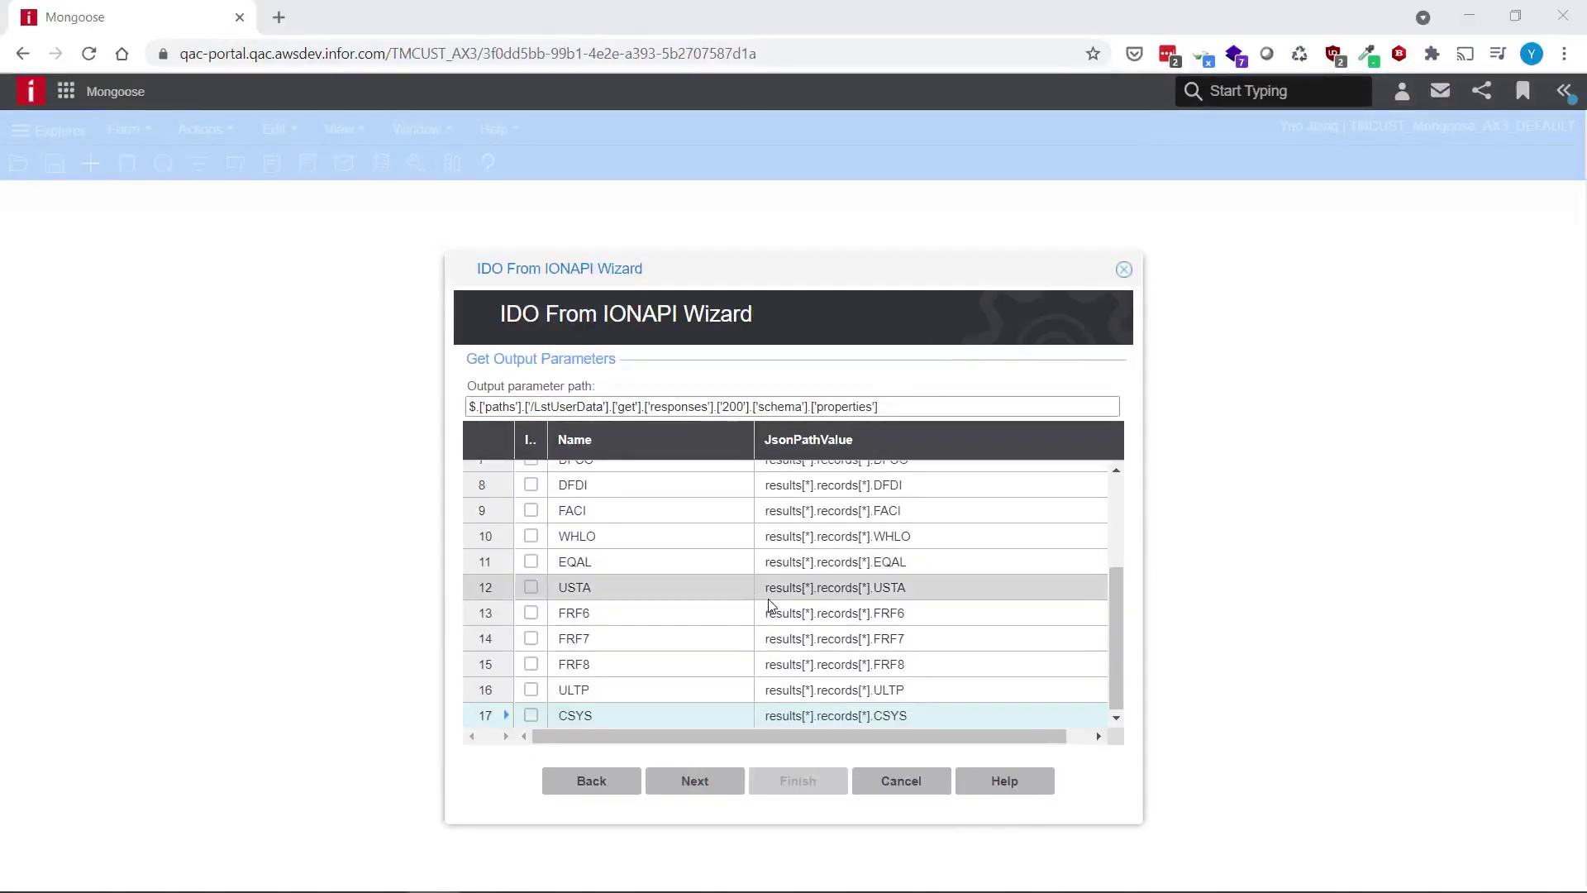
pyautogui.scroll(3, 769, 603)
pyautogui.scroll(-1, 744, 564)
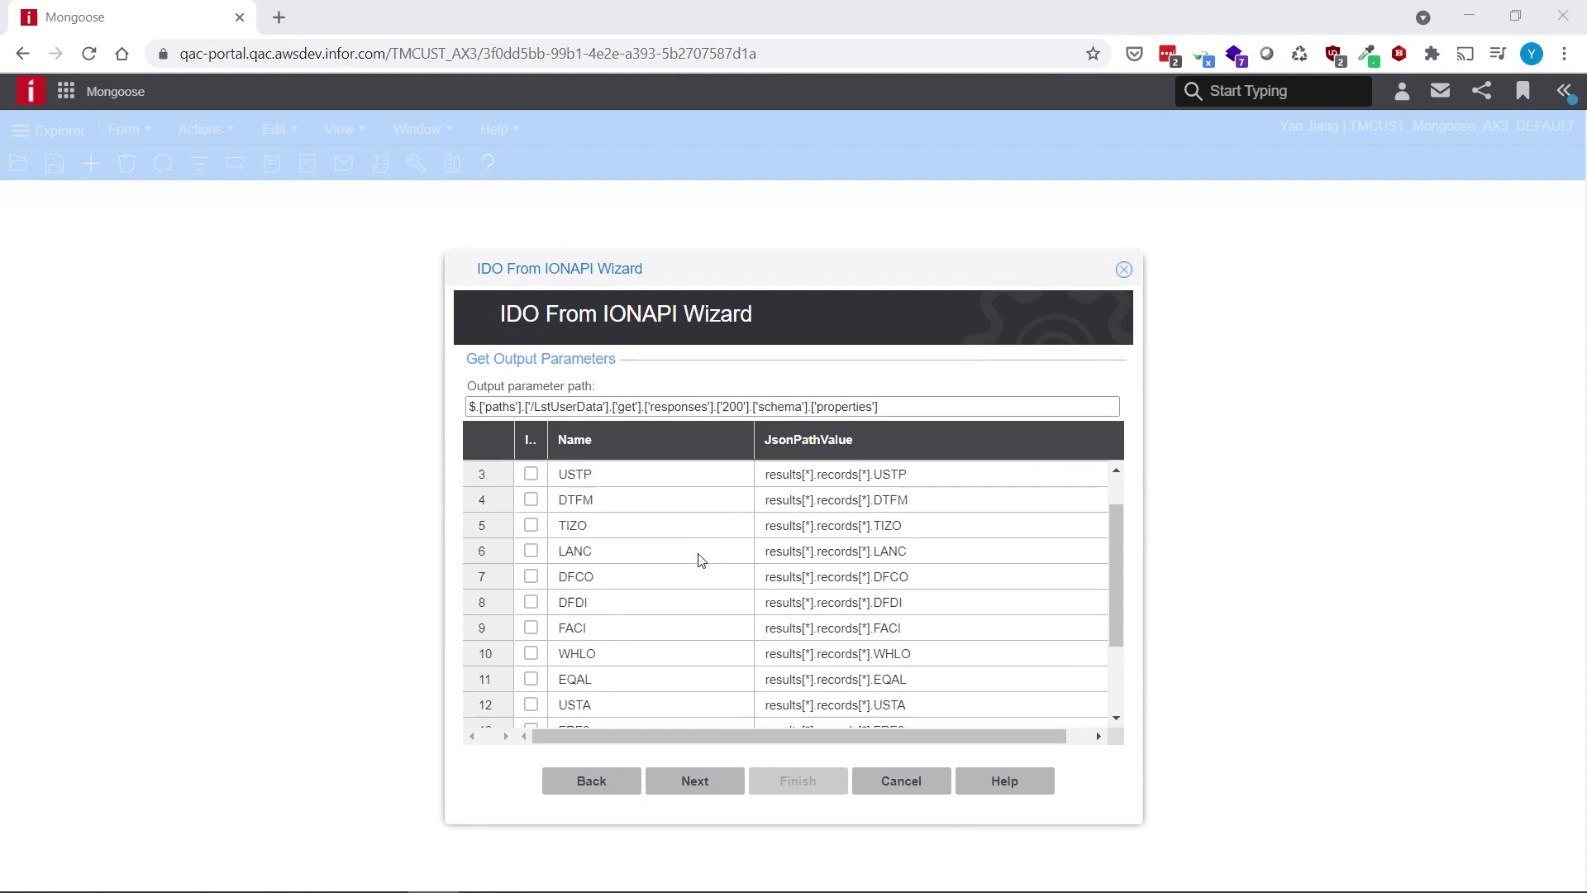
pyautogui.scroll(-2, 699, 559)
pyautogui.scroll(3, 674, 637)
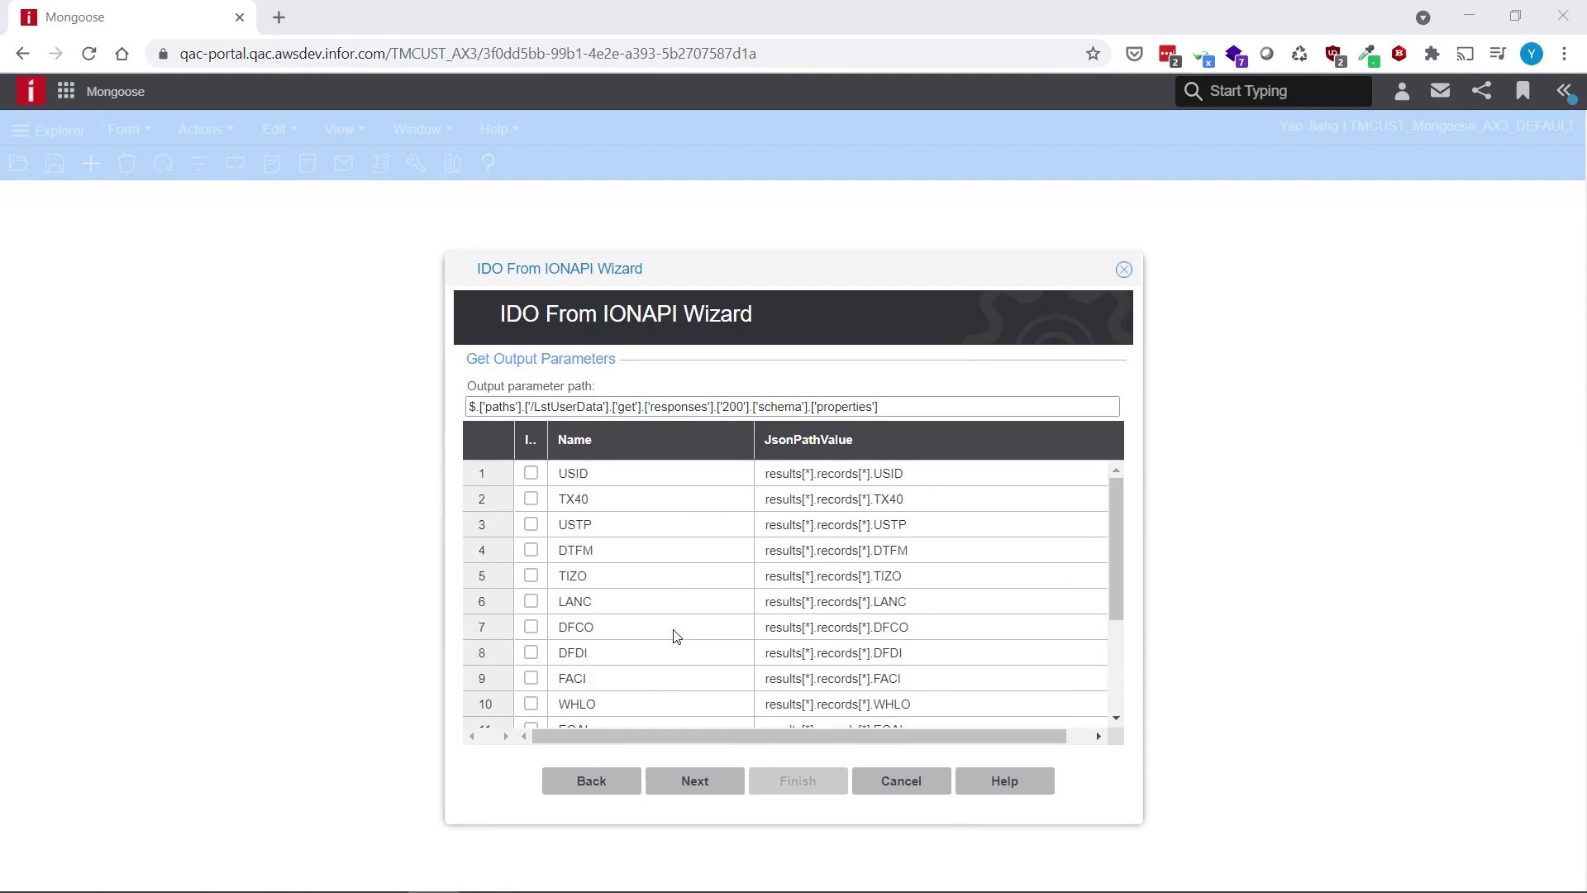
# Include output fields USID, TIZO, DFCO and WHLO, then advance to the post method step
pyautogui.click(532, 473)
pyautogui.click(531, 576)
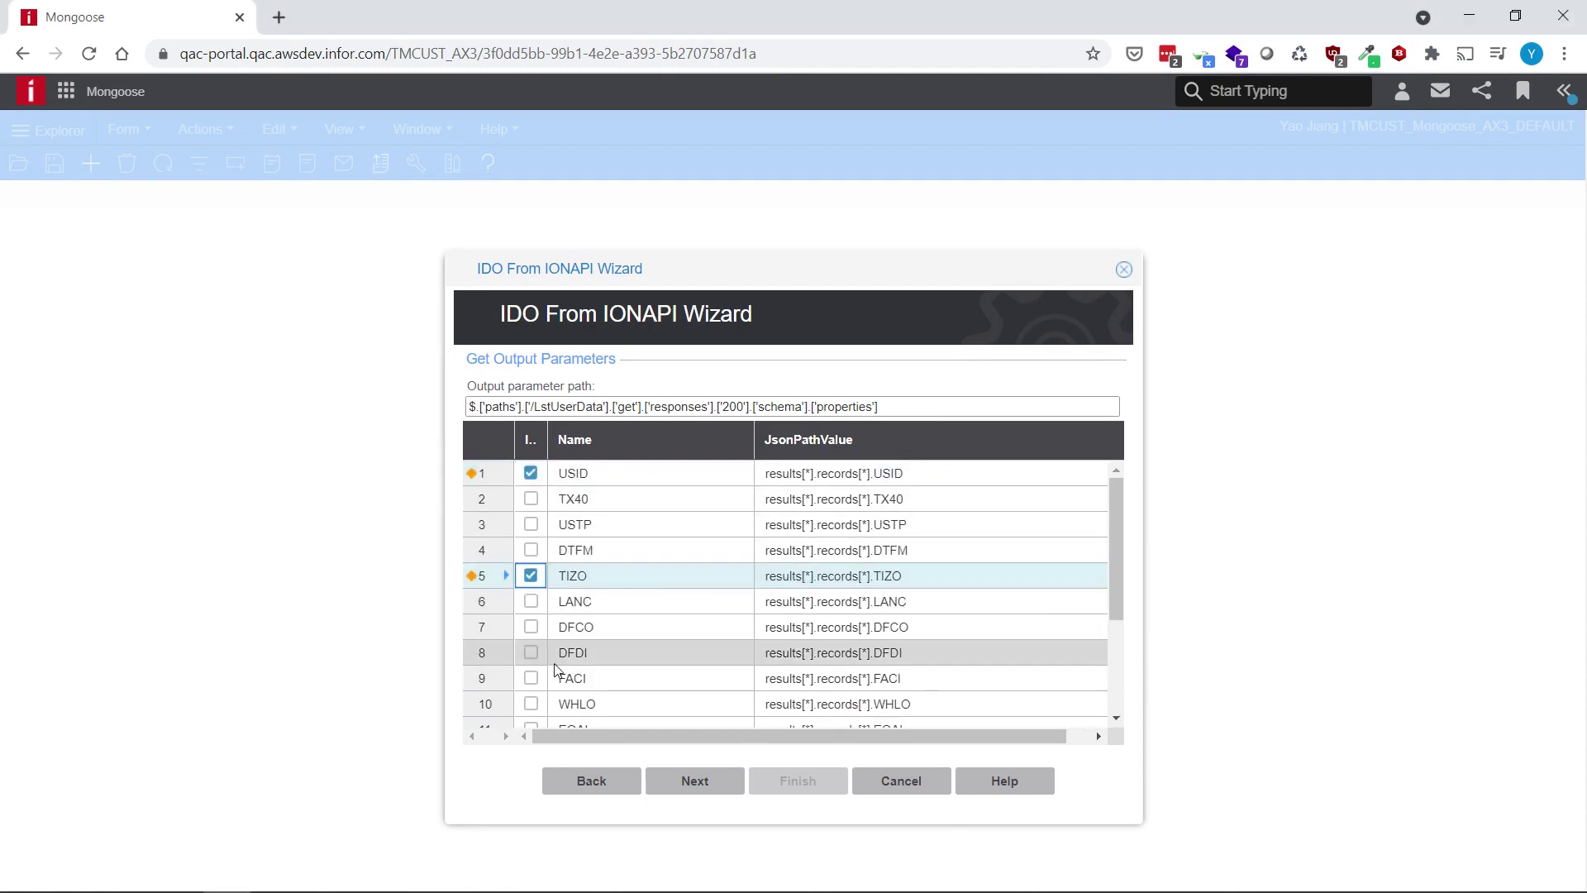
pyautogui.click(531, 626)
pyautogui.scroll(-2, 531, 638)
pyautogui.click(530, 600)
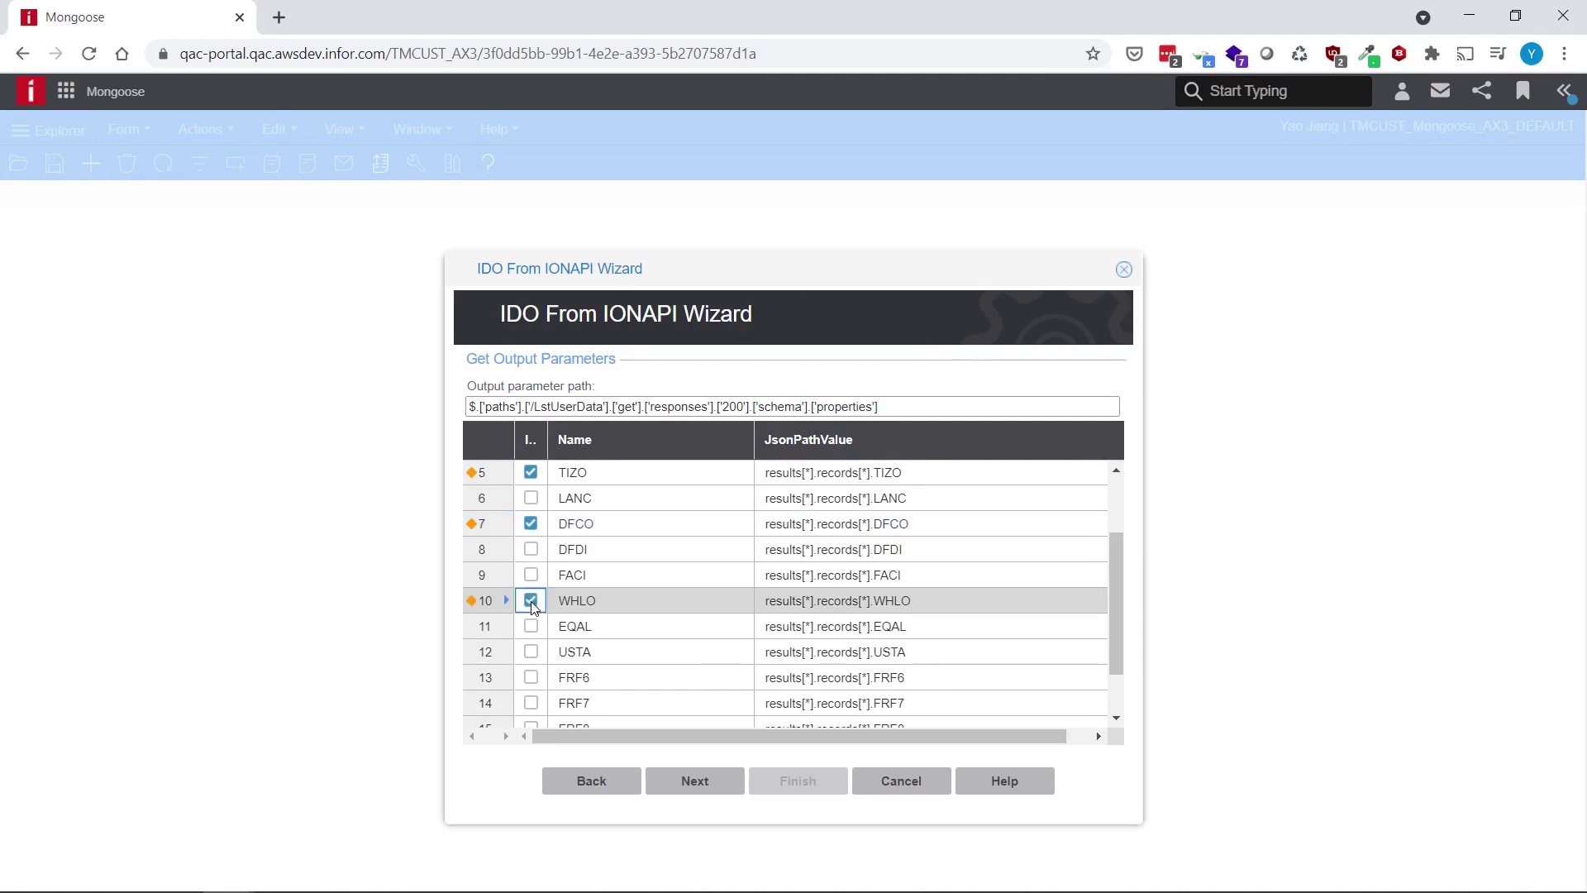
pyautogui.scroll(-2, 651, 662)
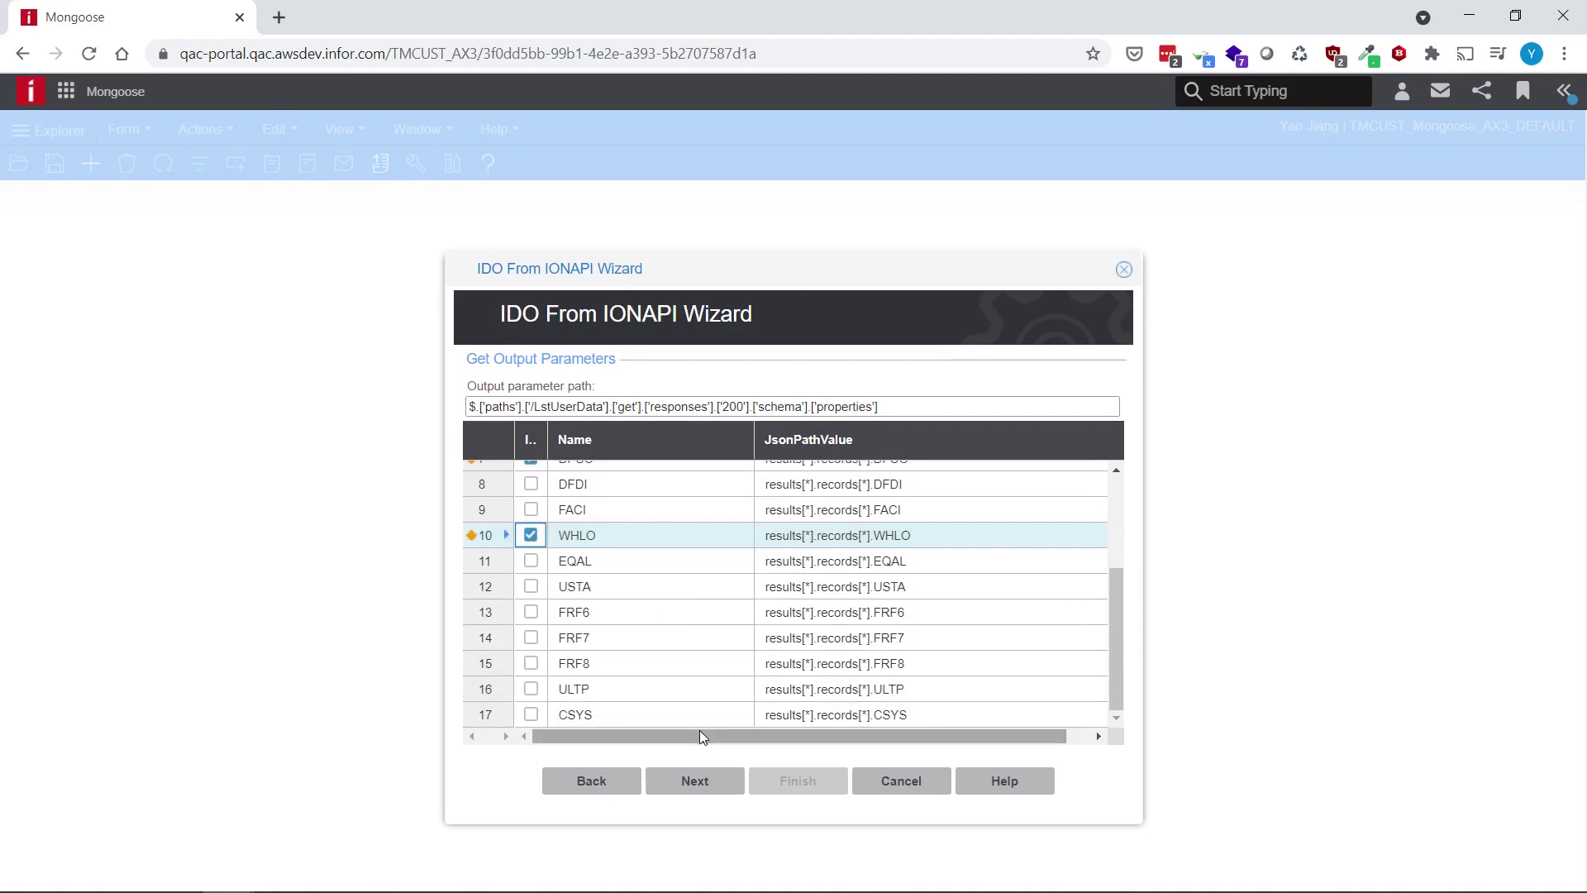
pyautogui.scroll(3, 644, 706)
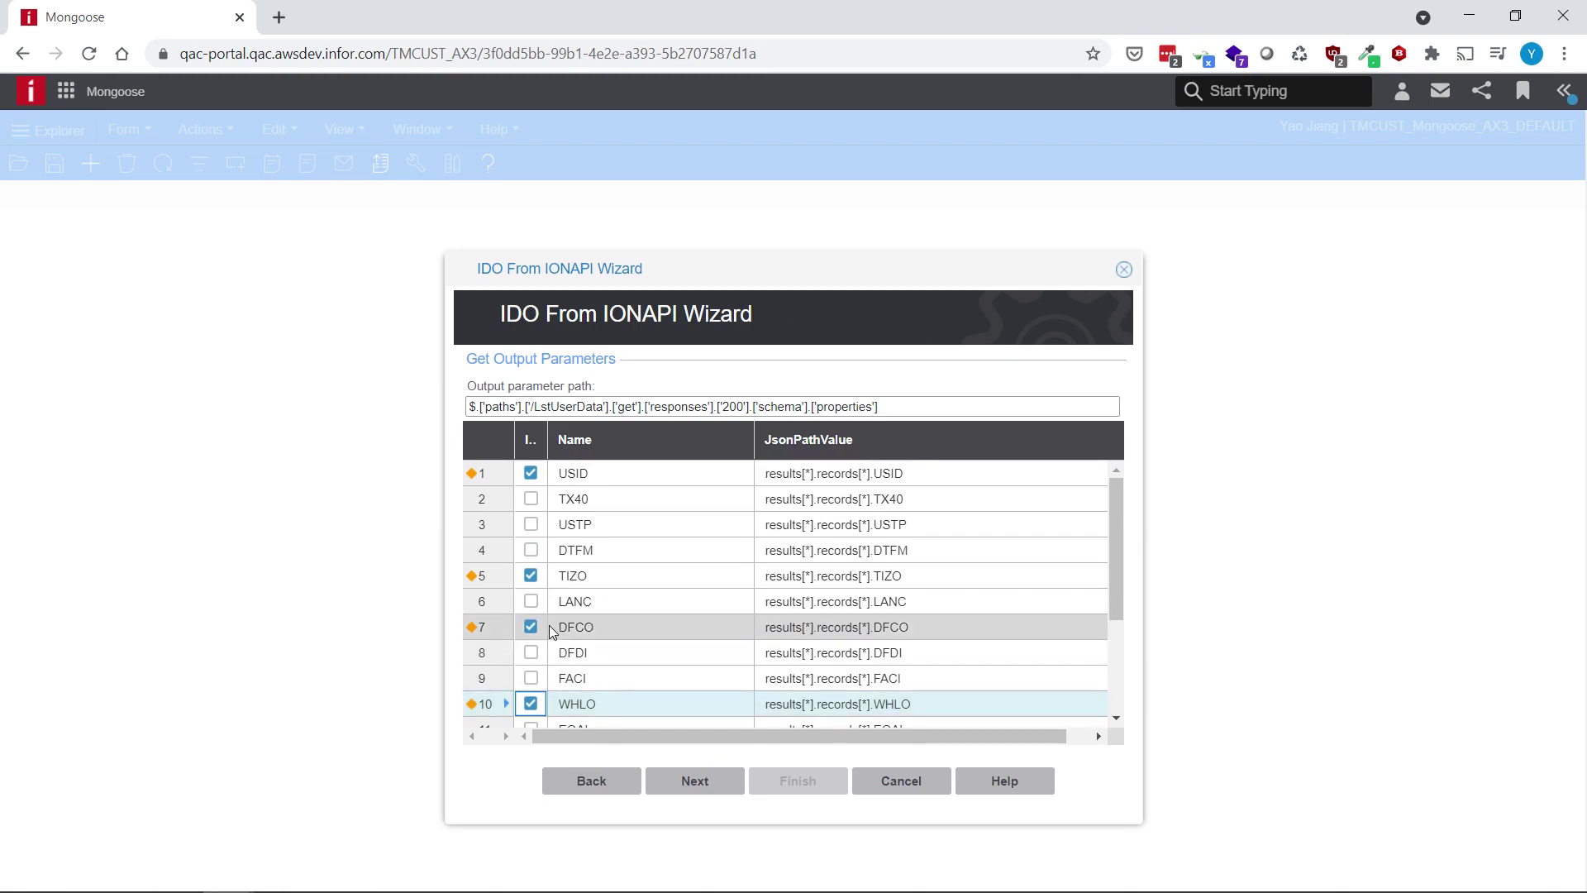
pyautogui.click(699, 786)
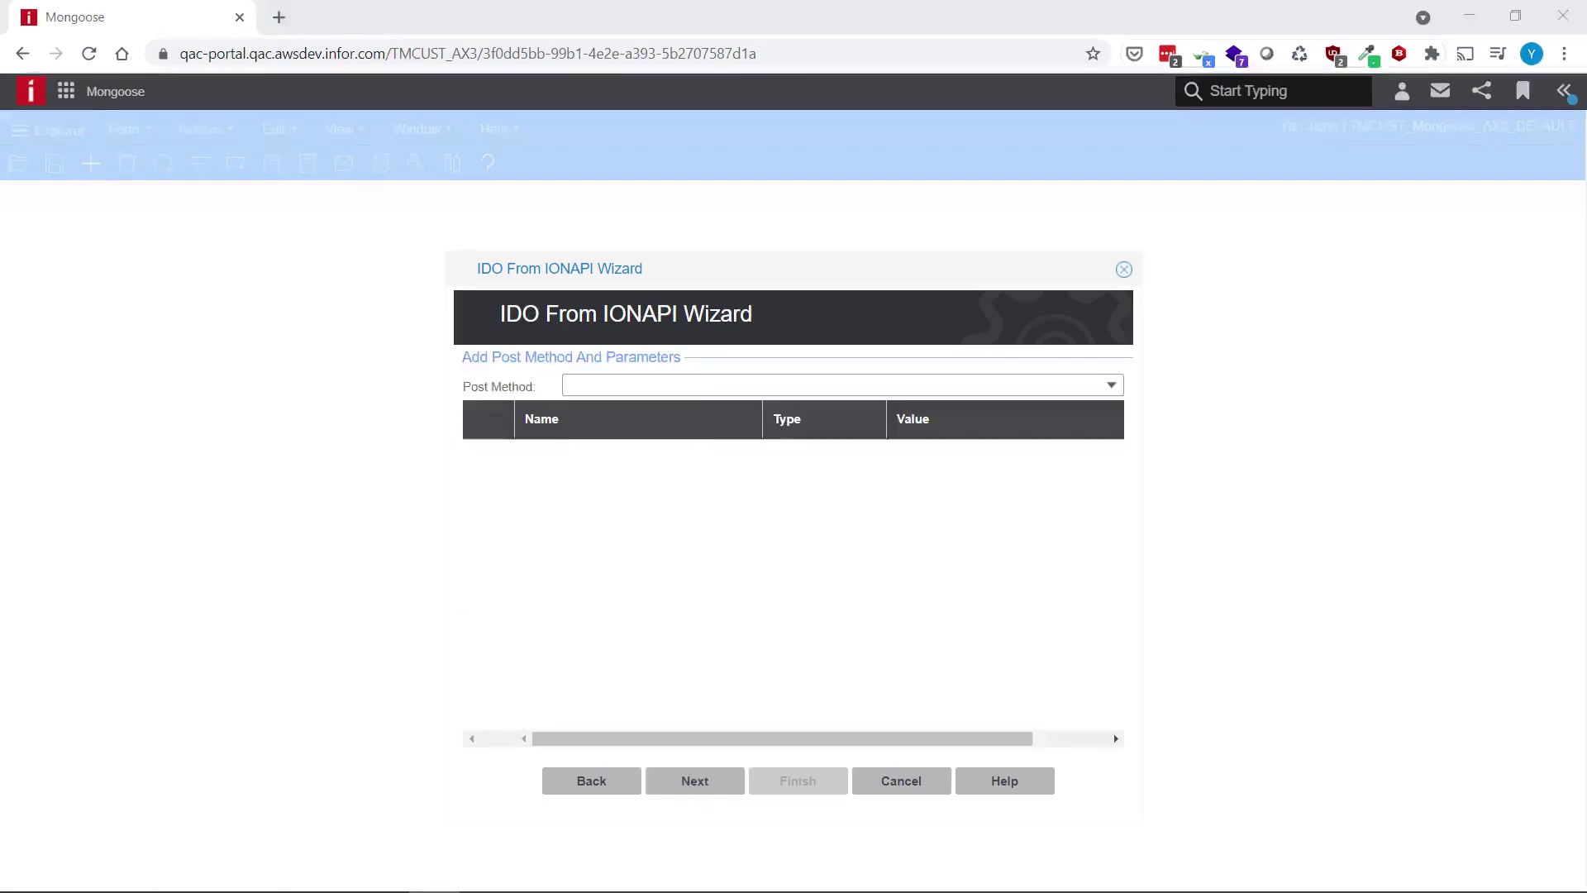
# Choose MNS150MI/Add as the post method and review its parameters in the ION API docs
pyautogui.click(1111, 386)
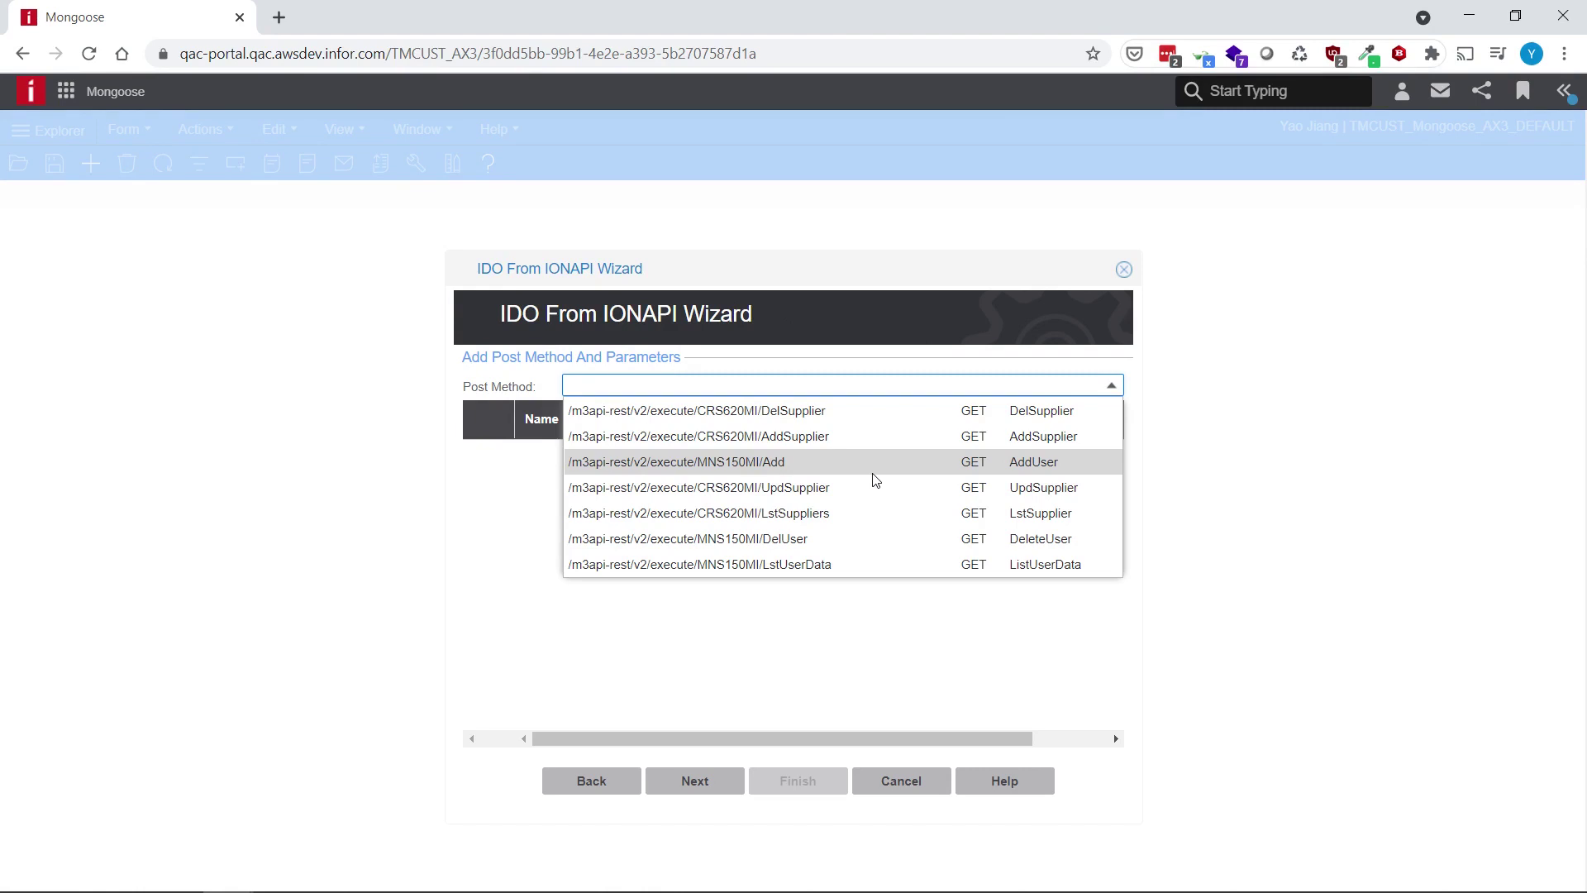
pyautogui.click(872, 468)
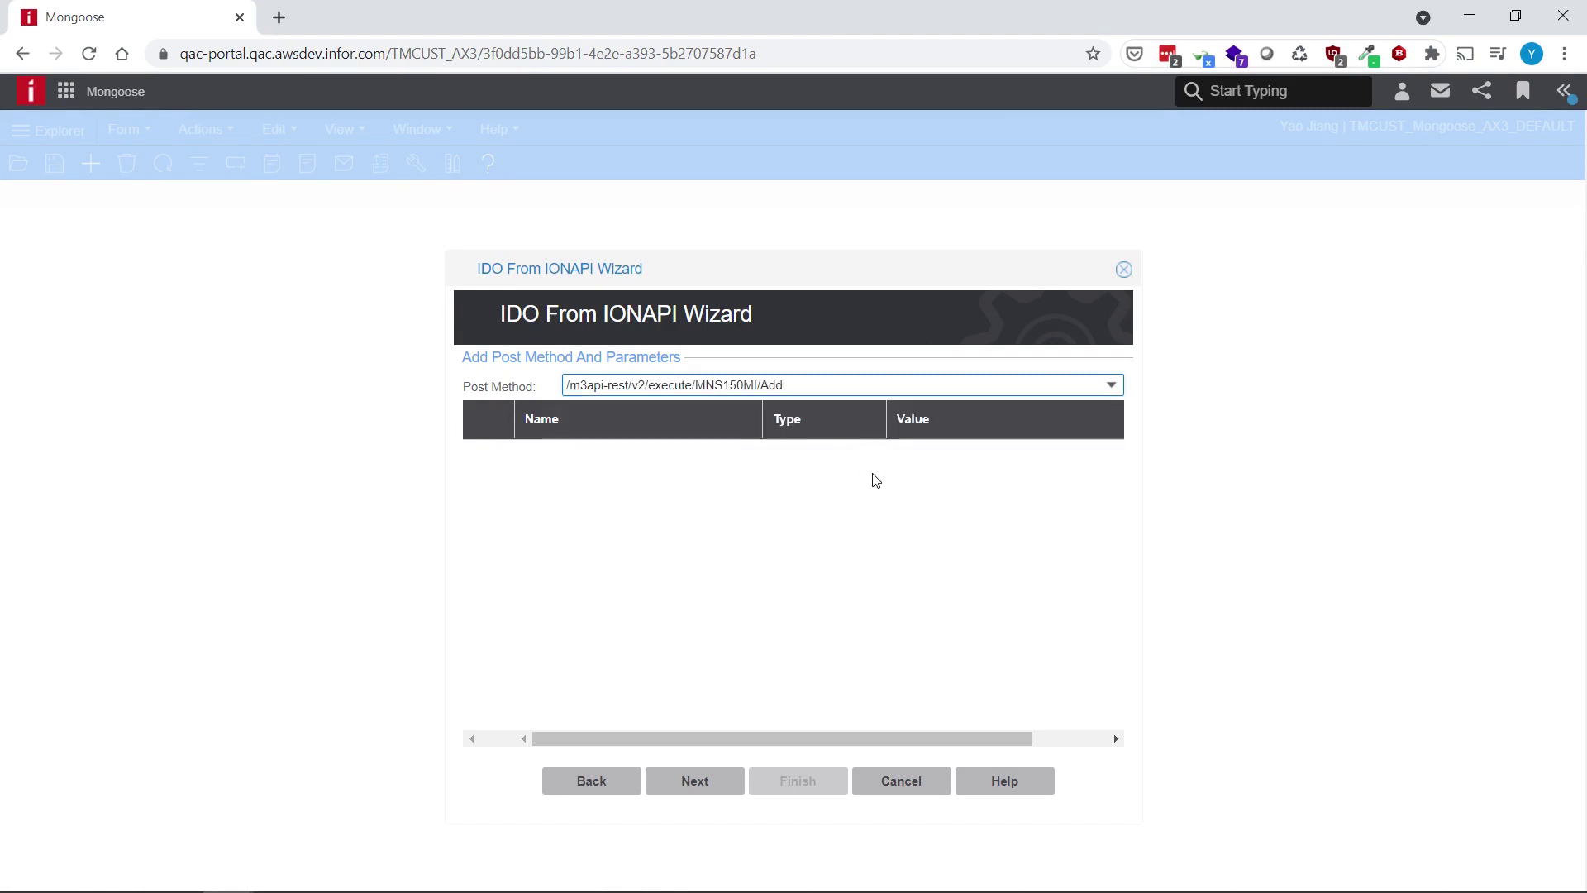
pyautogui.scroll(1, 764, 556)
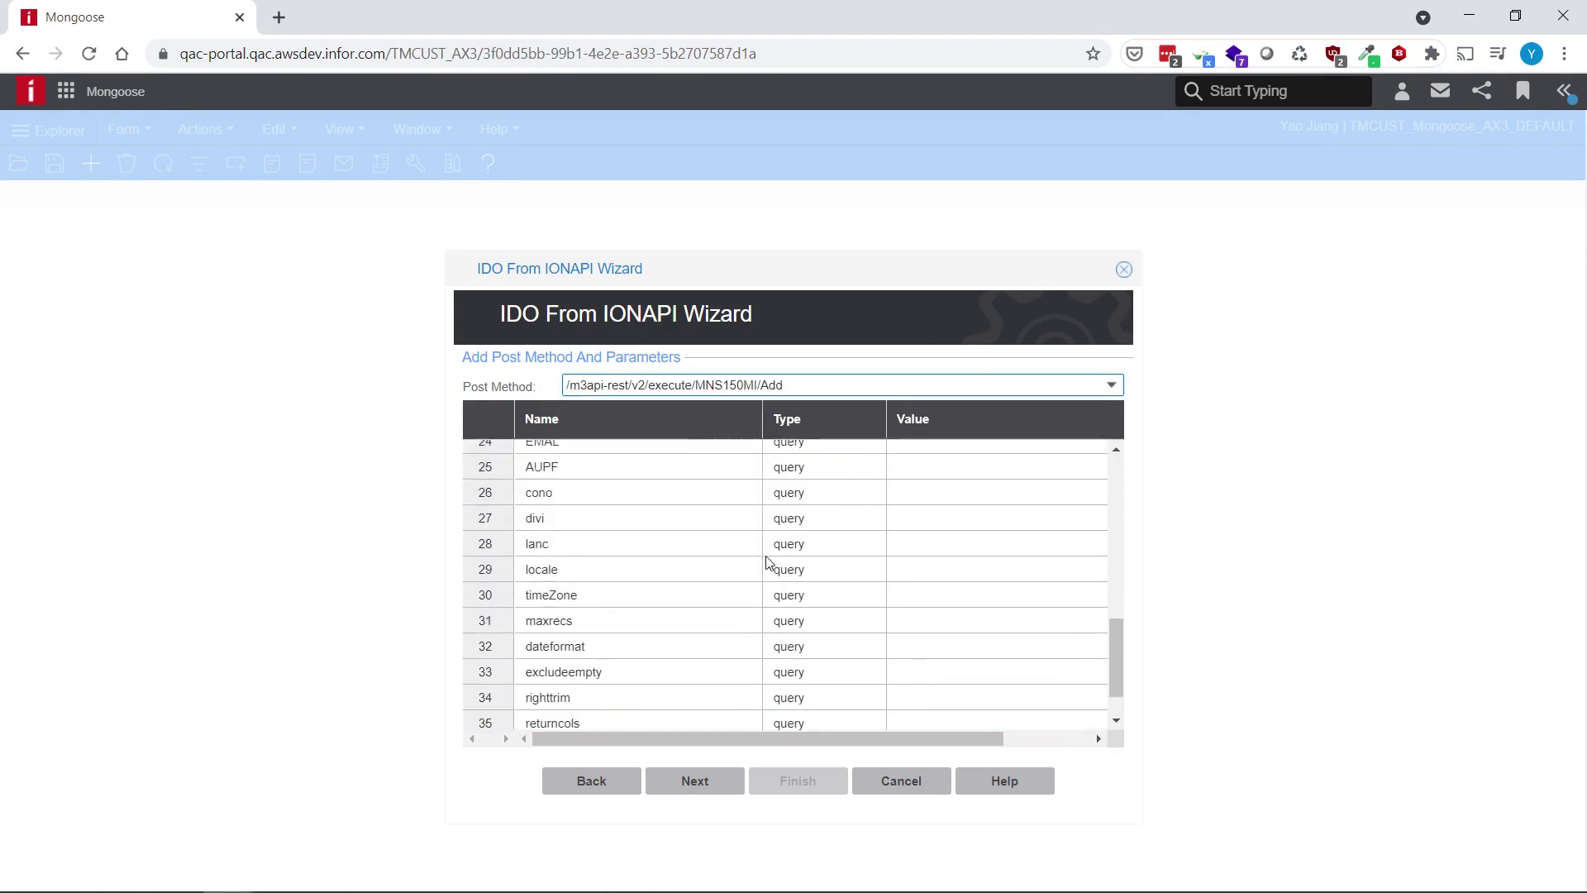
pyautogui.scroll(5, 769, 553)
pyautogui.scroll(4, 776, 543)
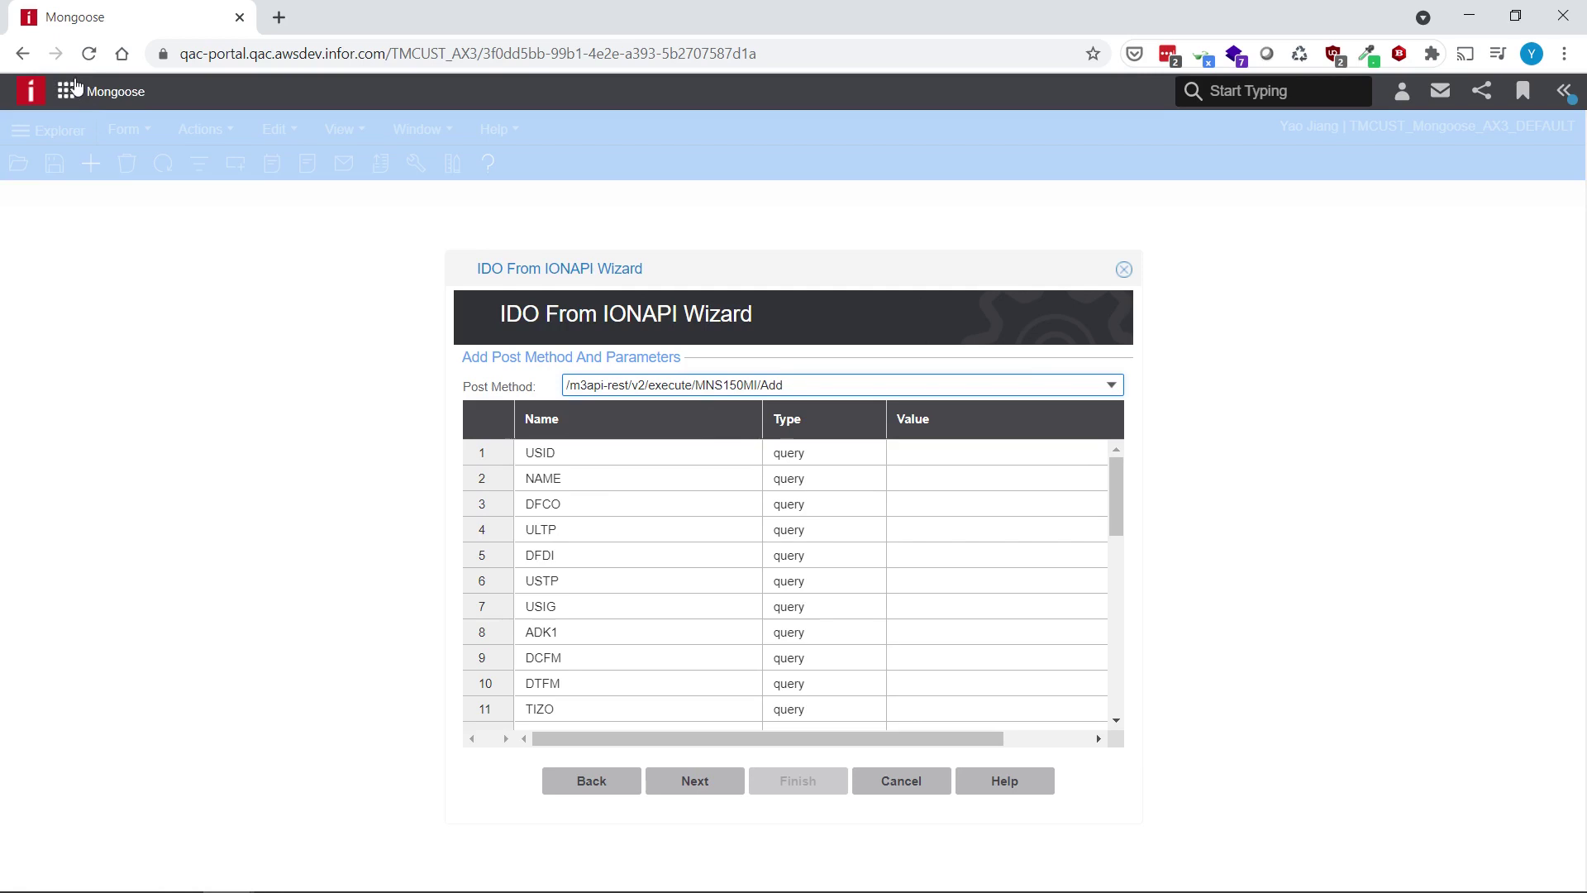
pyautogui.click(69, 91)
pyautogui.click(314, 199)
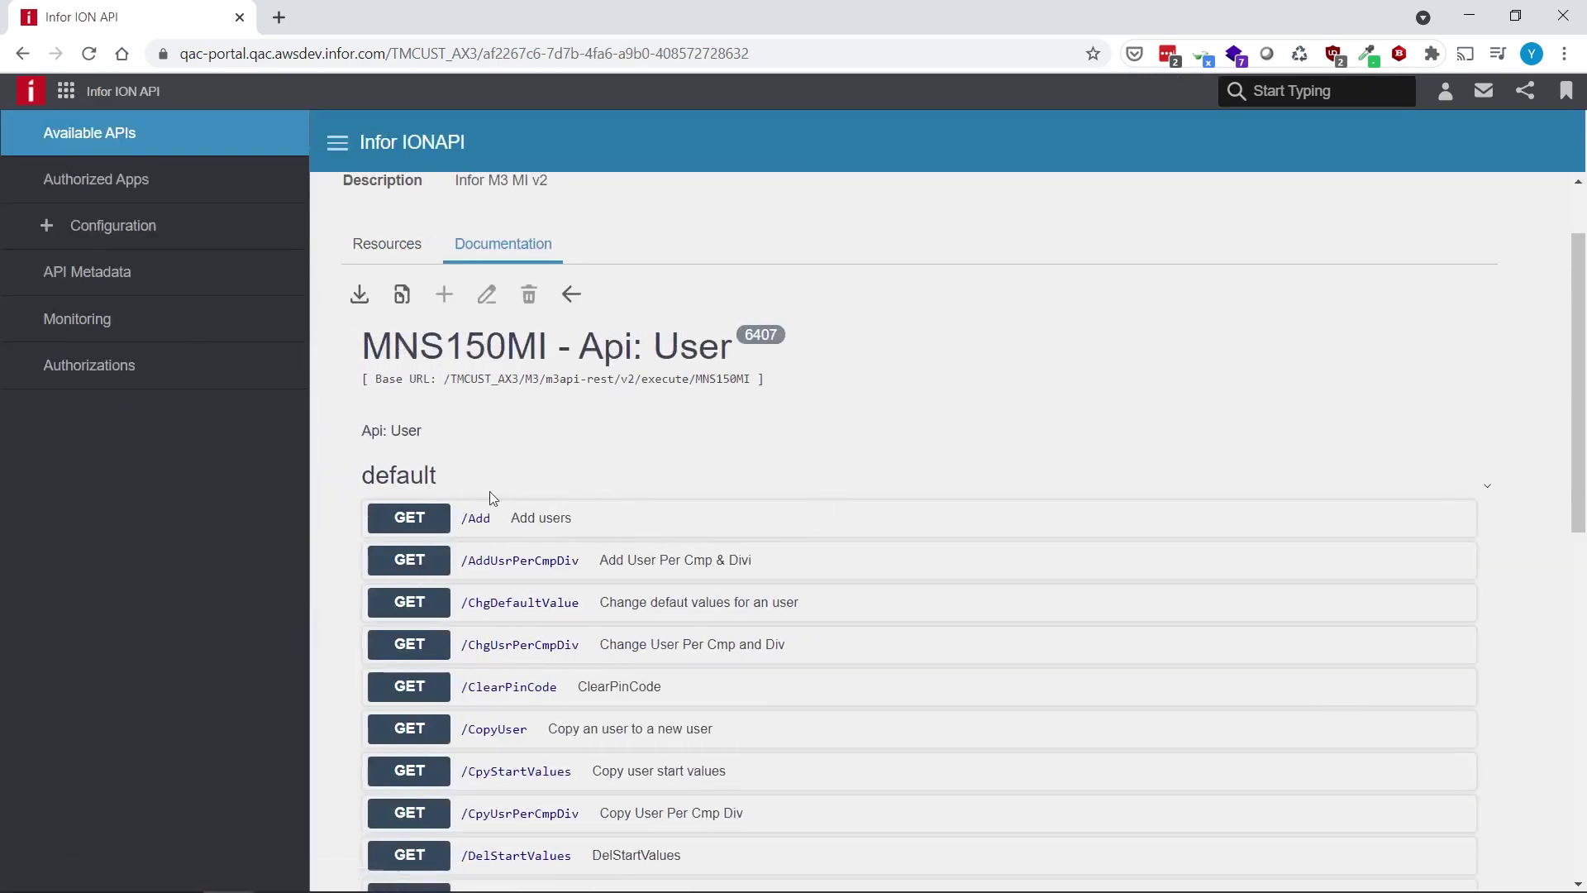
pyautogui.click(423, 531)
pyautogui.scroll(-3, 326, 430)
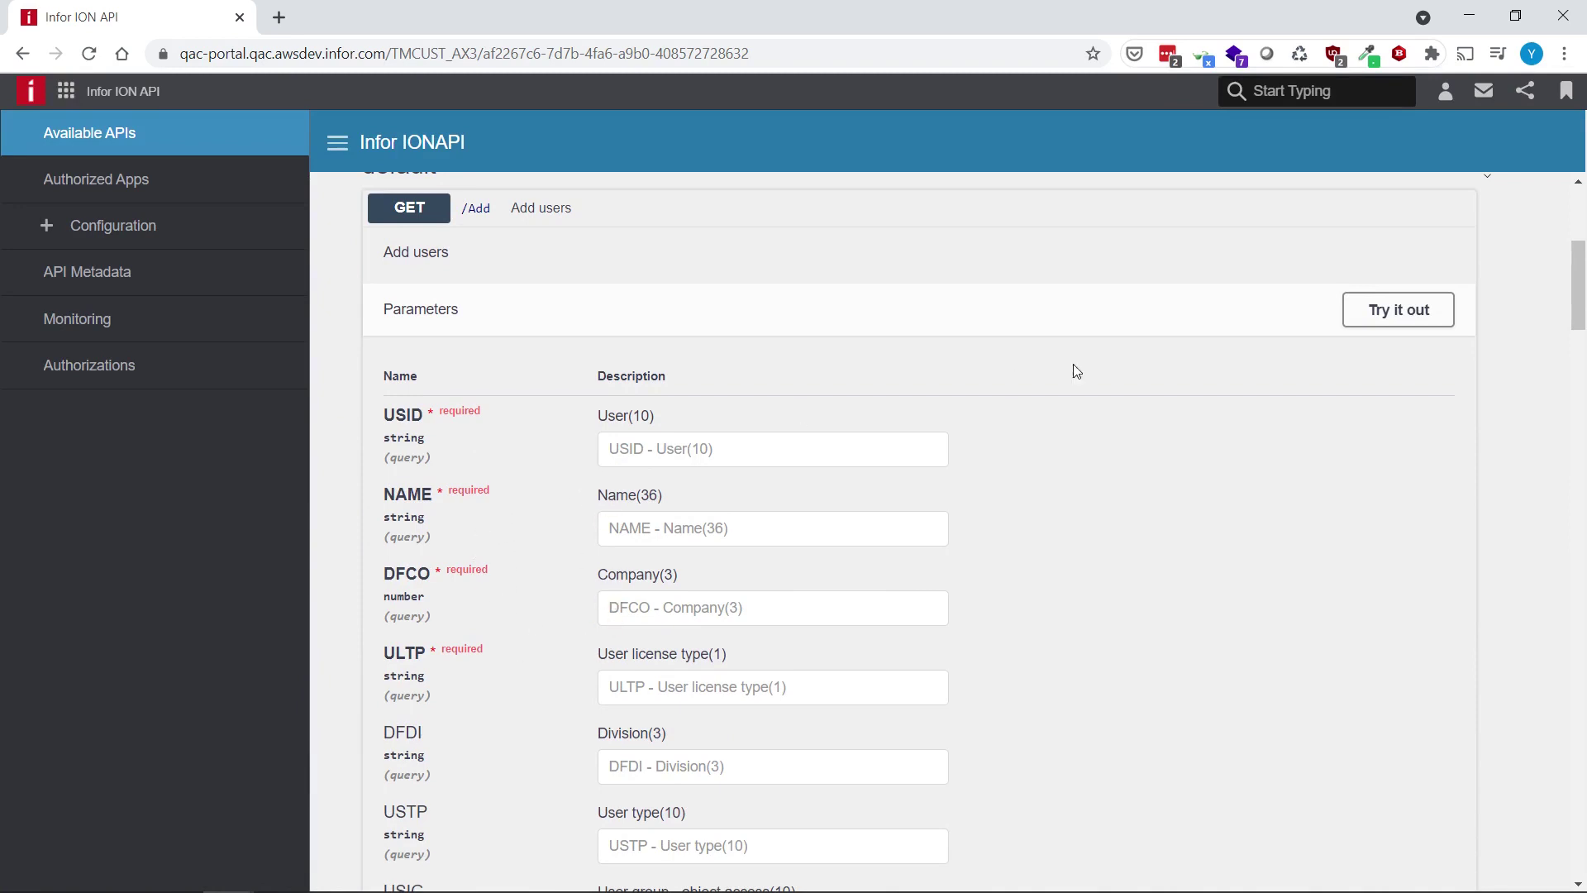
# Back in the wizard, narrow the Name column and map the USID parameter to USID
pyautogui.click(69, 93)
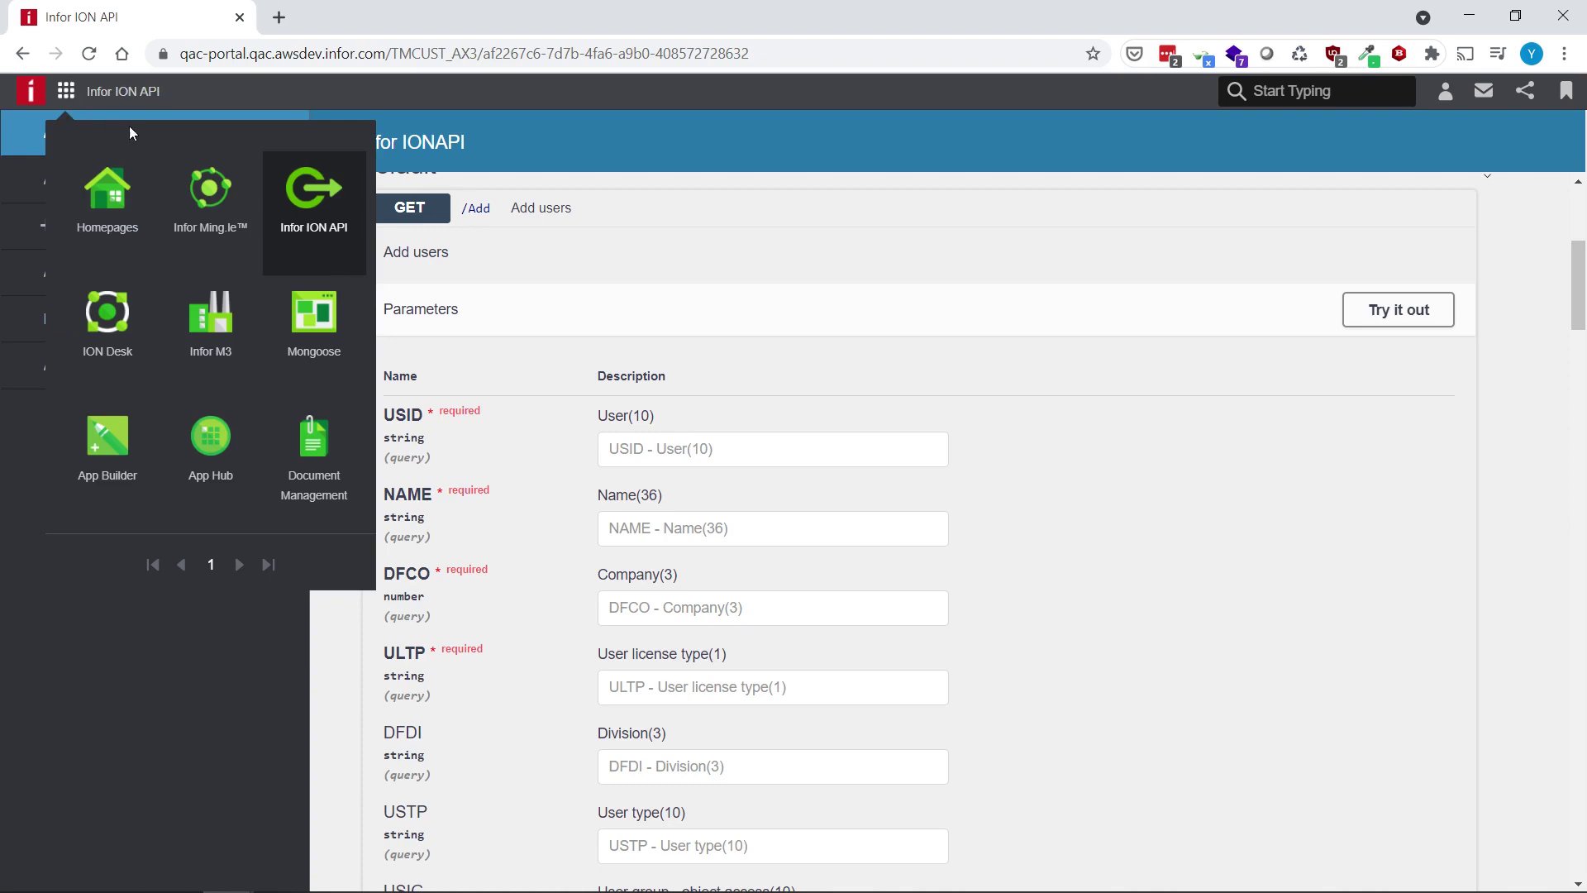
pyautogui.click(313, 320)
pyautogui.moveTo(761, 410); pyautogui.dragTo(631, 409)
pyautogui.click(793, 453)
pyautogui.write('USID')
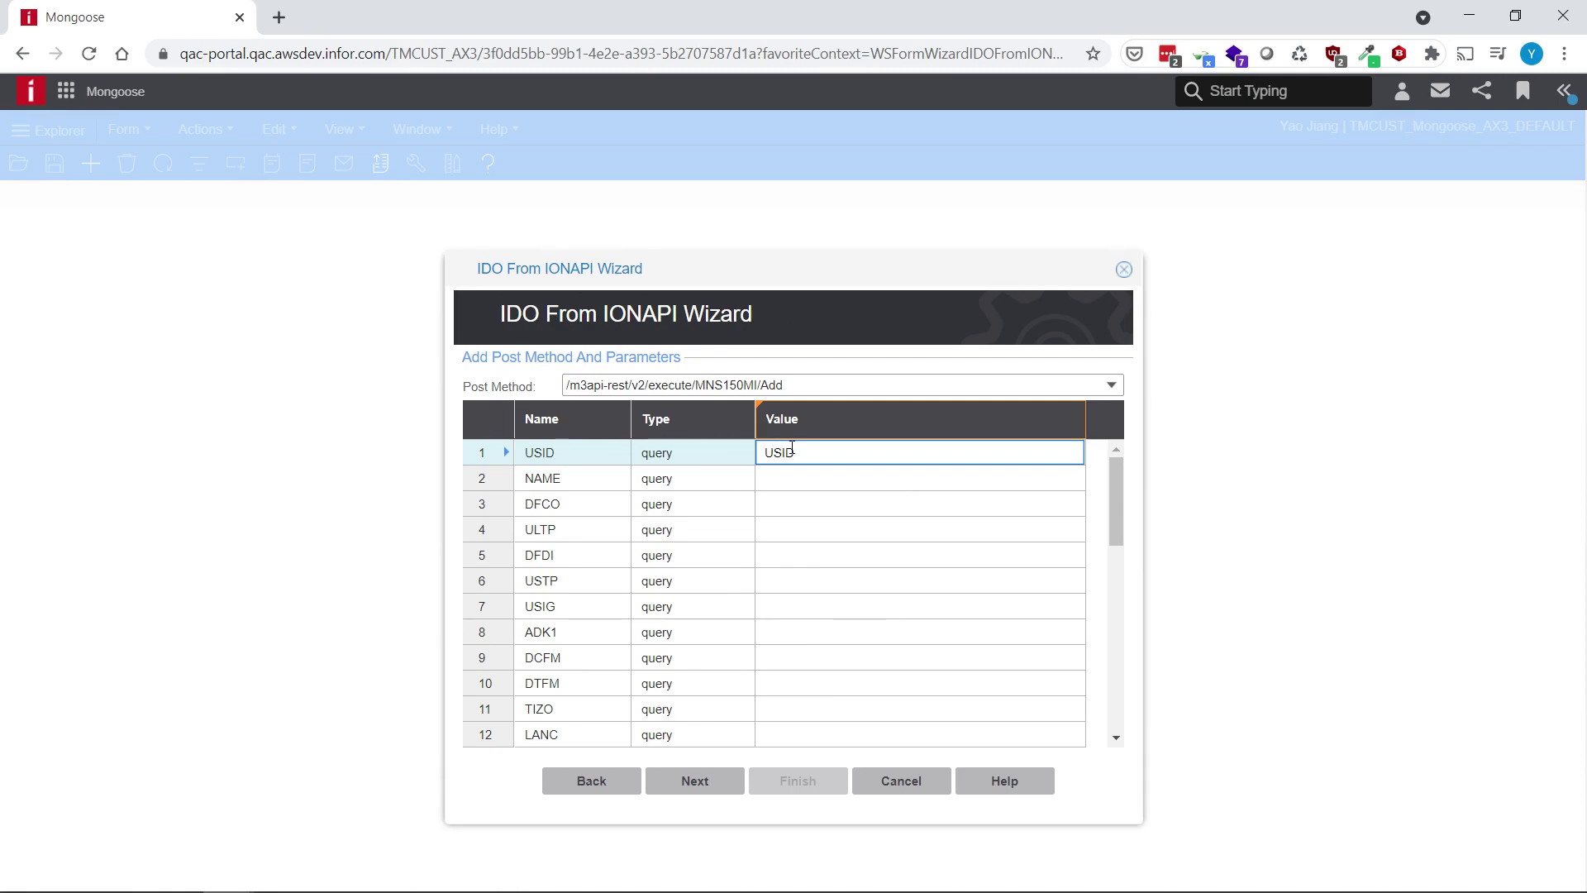
# Fill the NAME, DFCO and ULTP parameter values with TX40, DFCO and ULTP
pyautogui.click(792, 474)
pyautogui.write('TX')
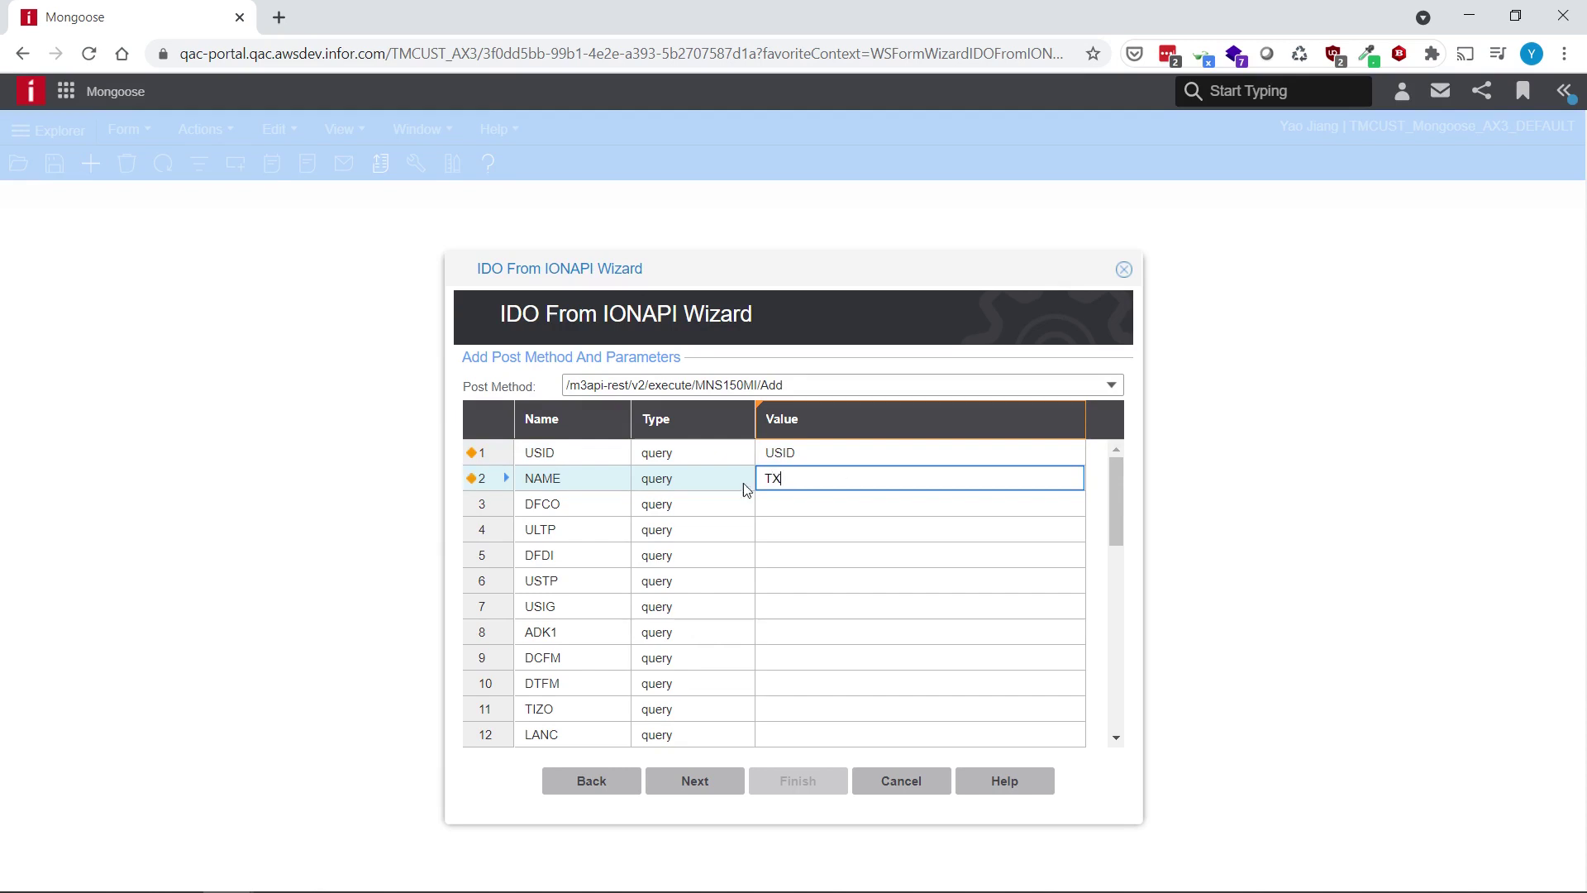
pyautogui.write('40')
pyautogui.press('Return')
pyautogui.write('O')
pyautogui.press('Return')
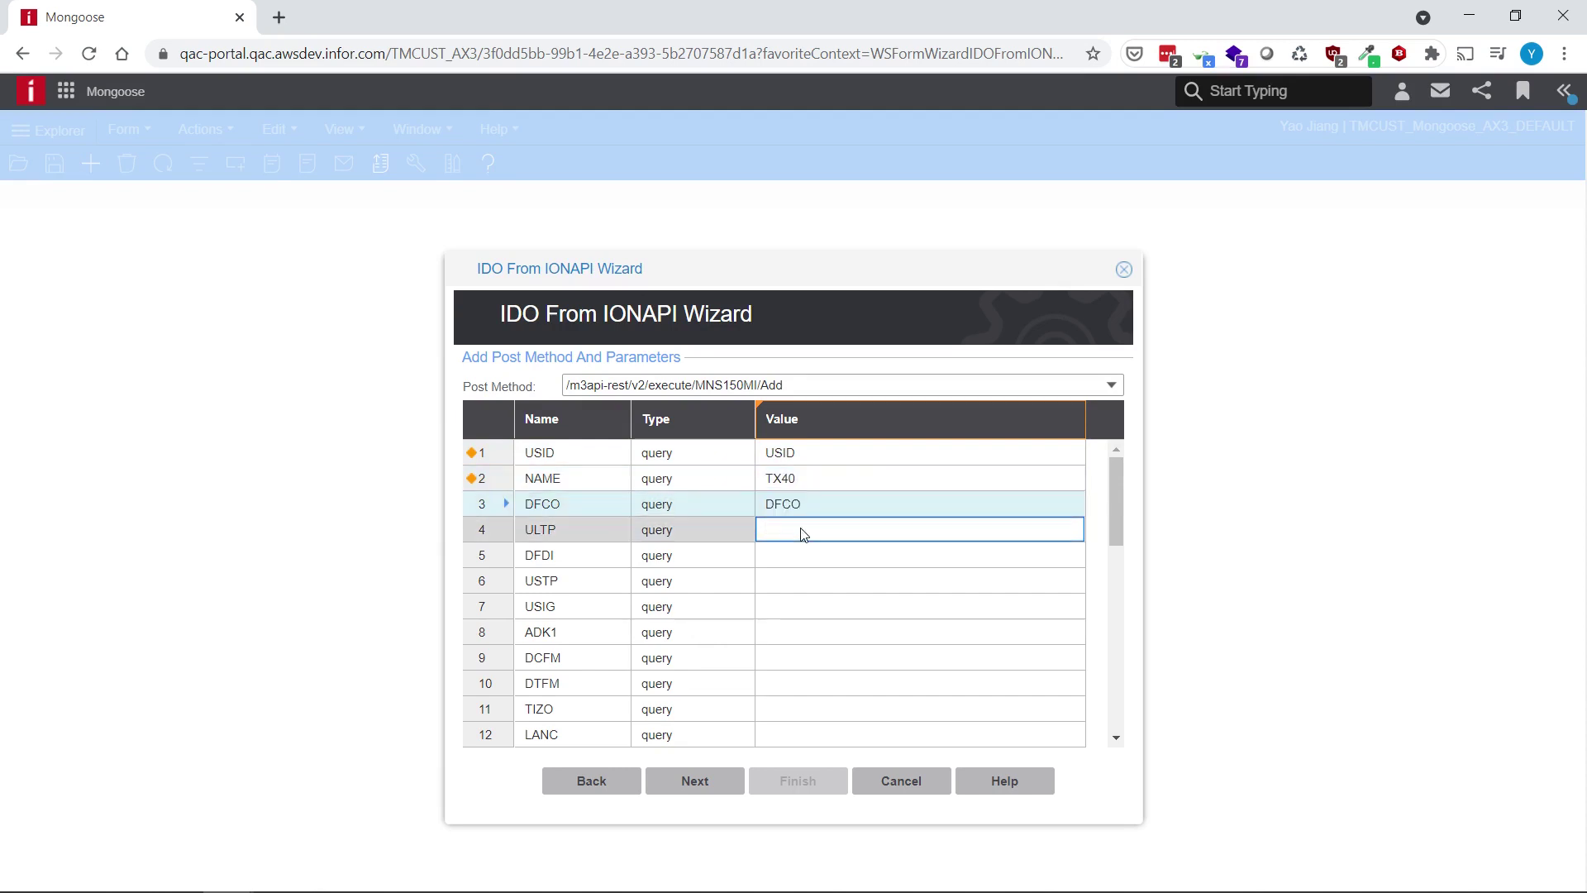
pyautogui.write('ULTP')
pyautogui.press('Return')
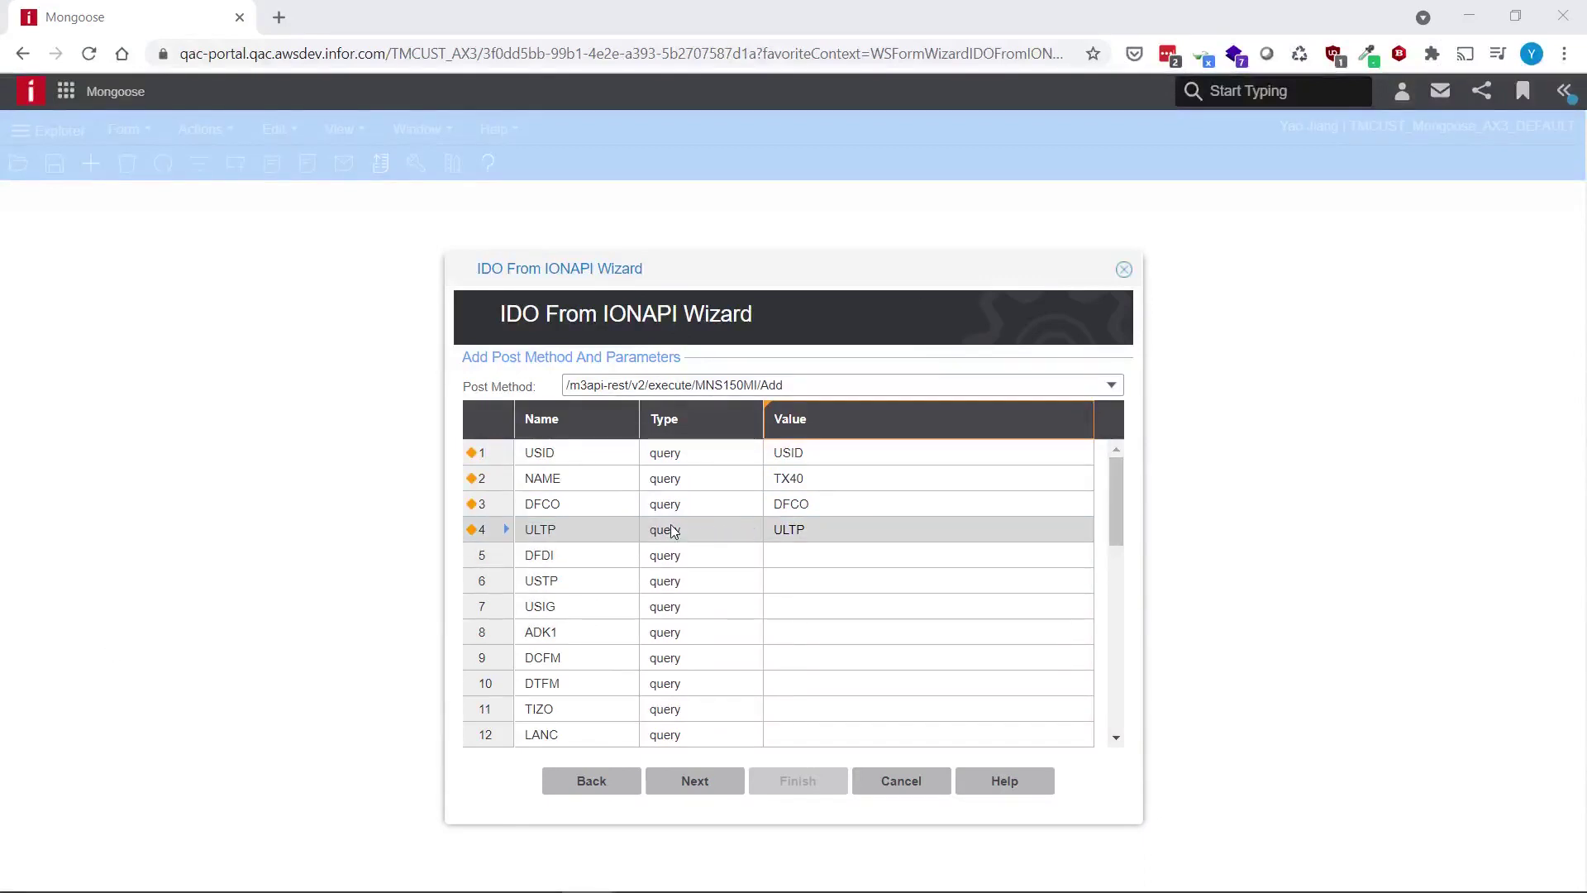
# Review the output parameters, advance to the Put Method step, and view the MNS150MI API docs
pyautogui.click(630, 789)
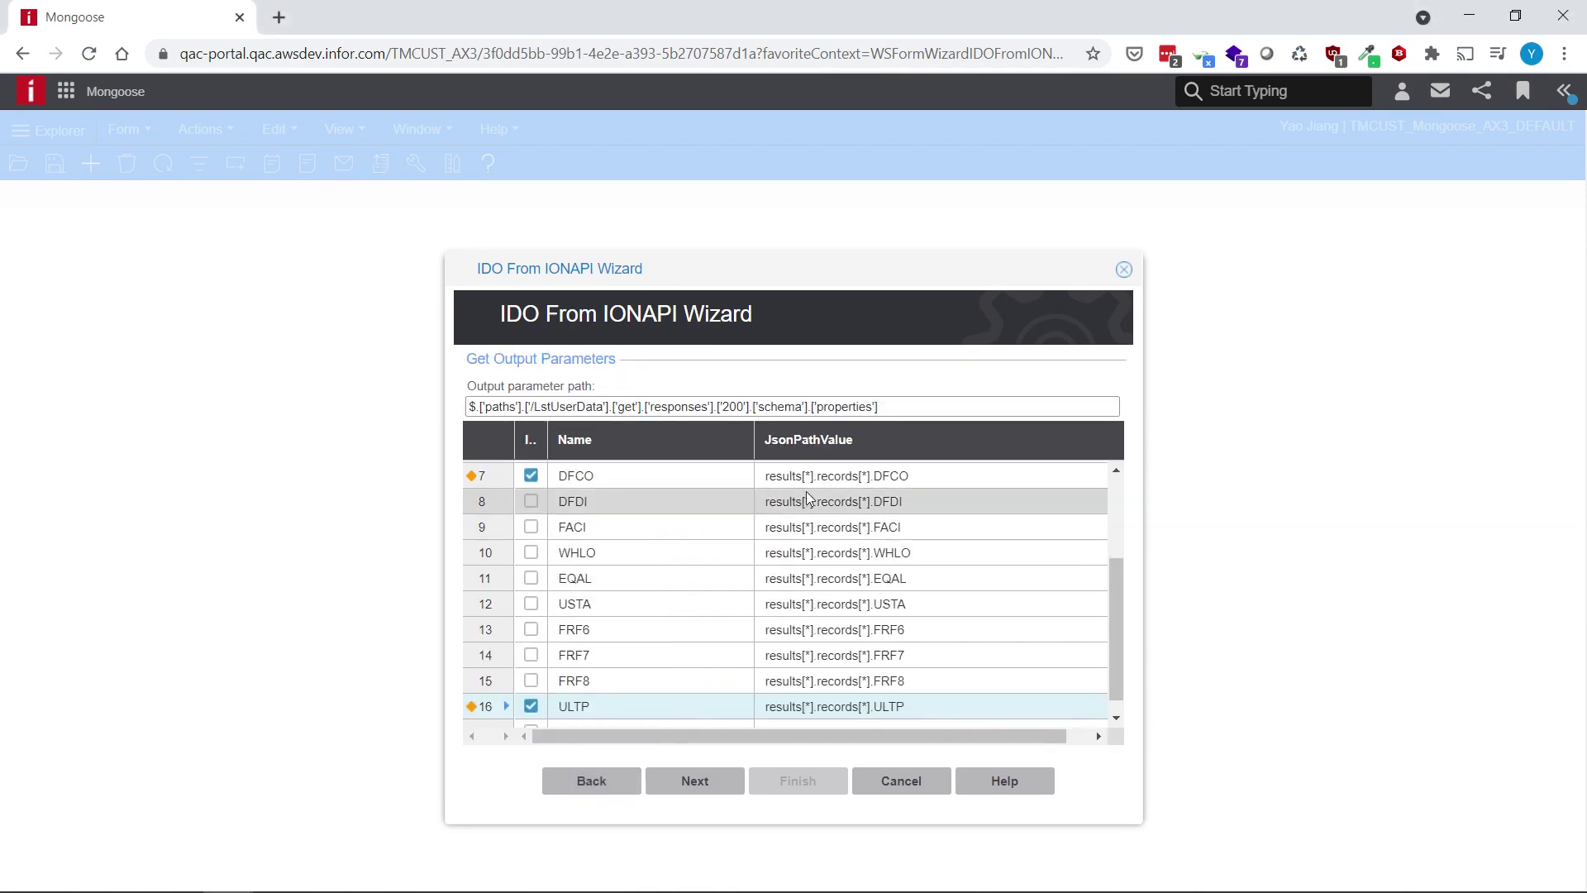
pyautogui.scroll(3, 800, 520)
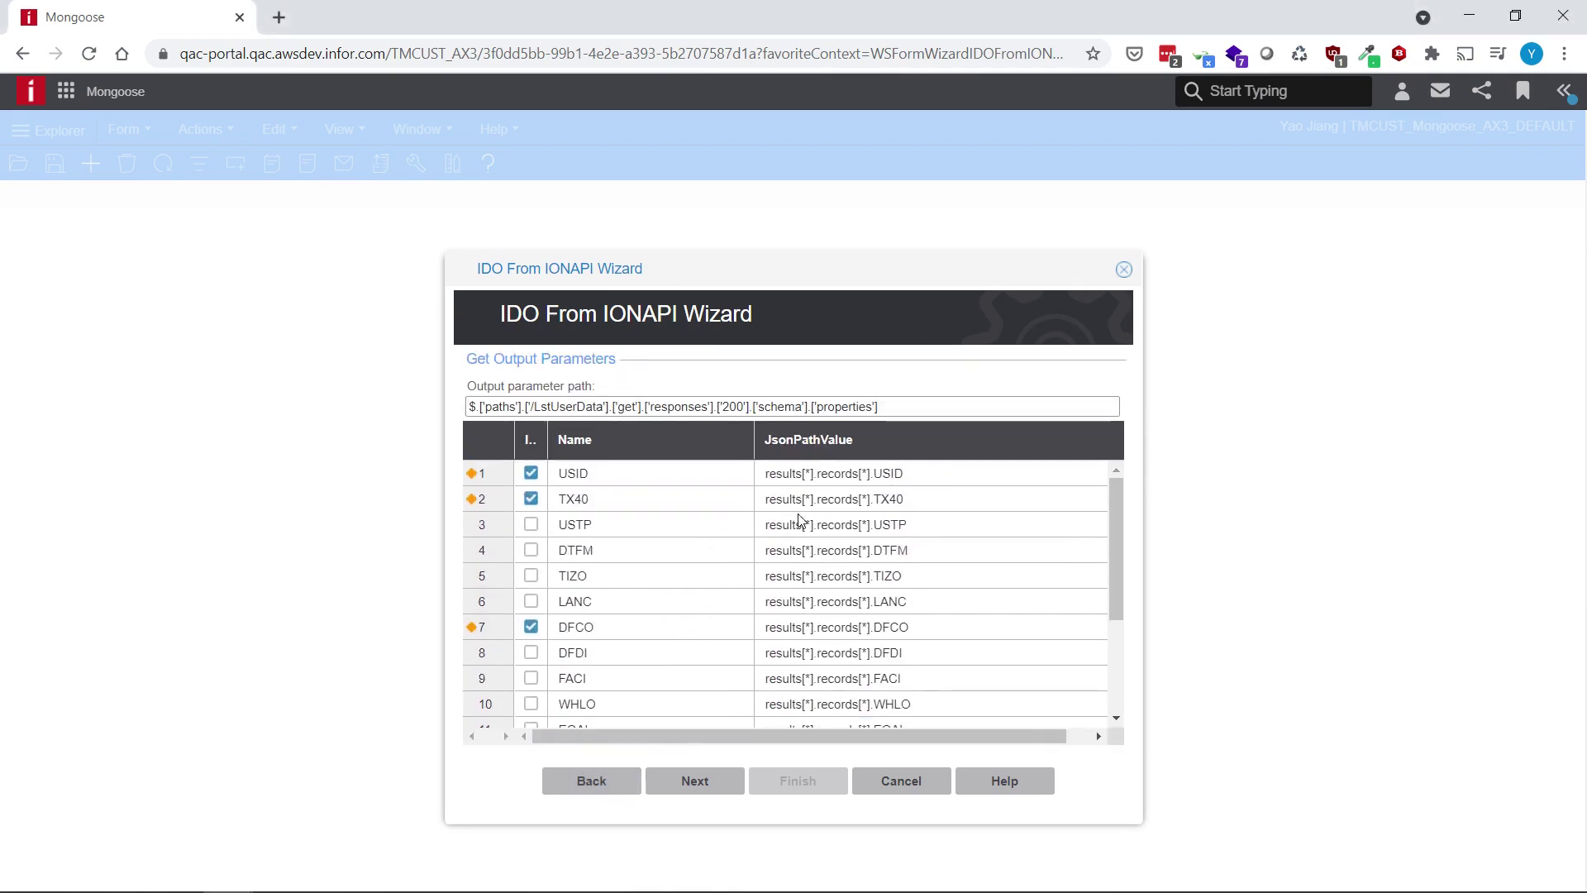
pyautogui.scroll(-3, 639, 615)
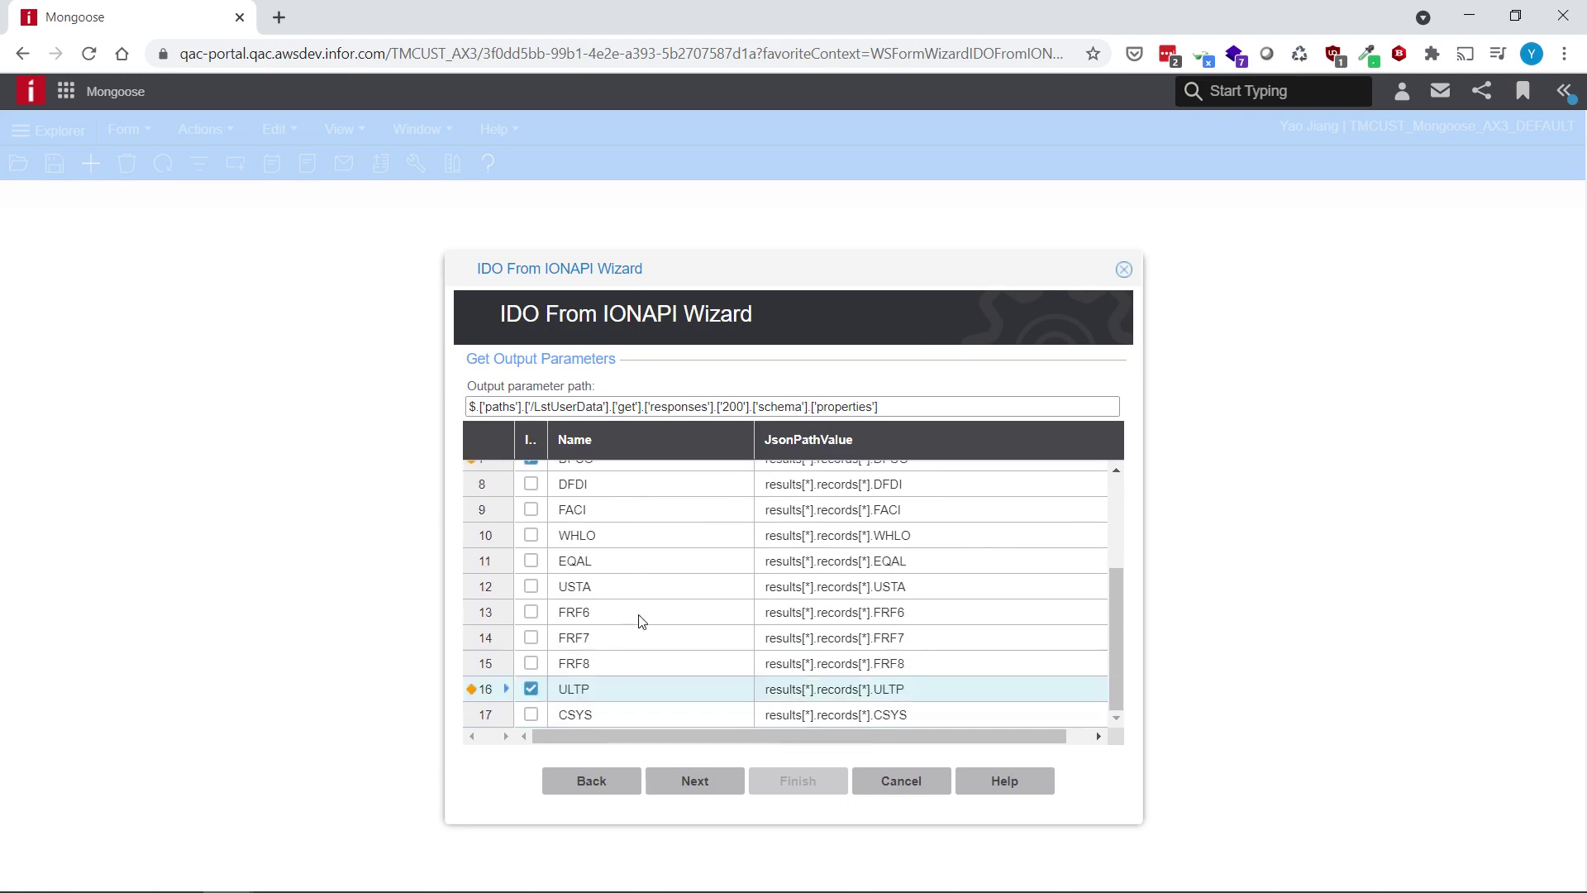
pyautogui.click(707, 785)
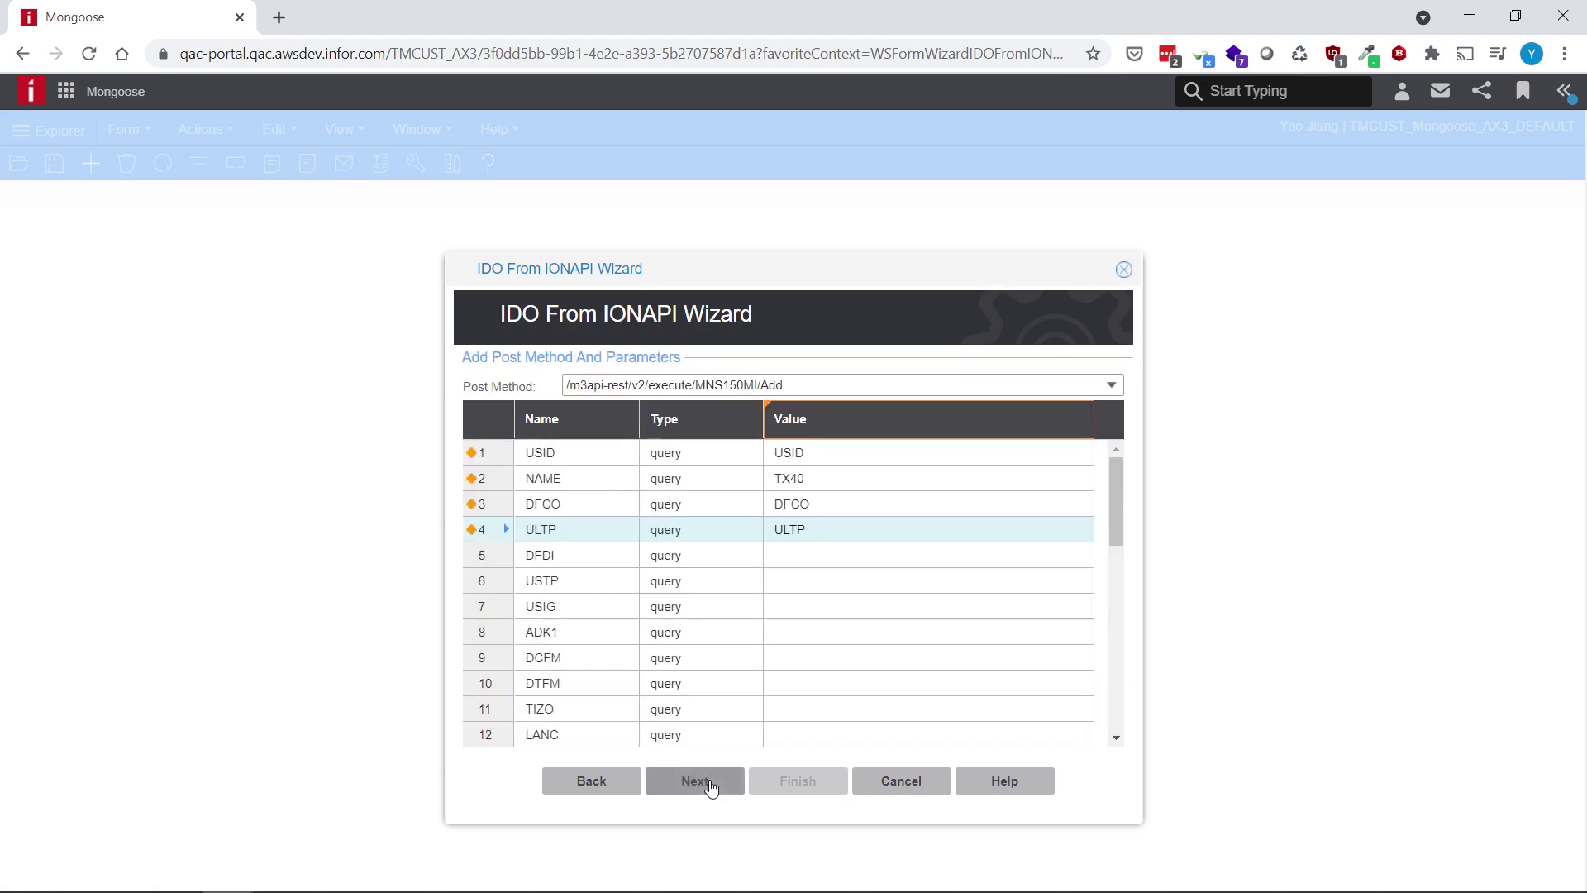
pyautogui.click(707, 784)
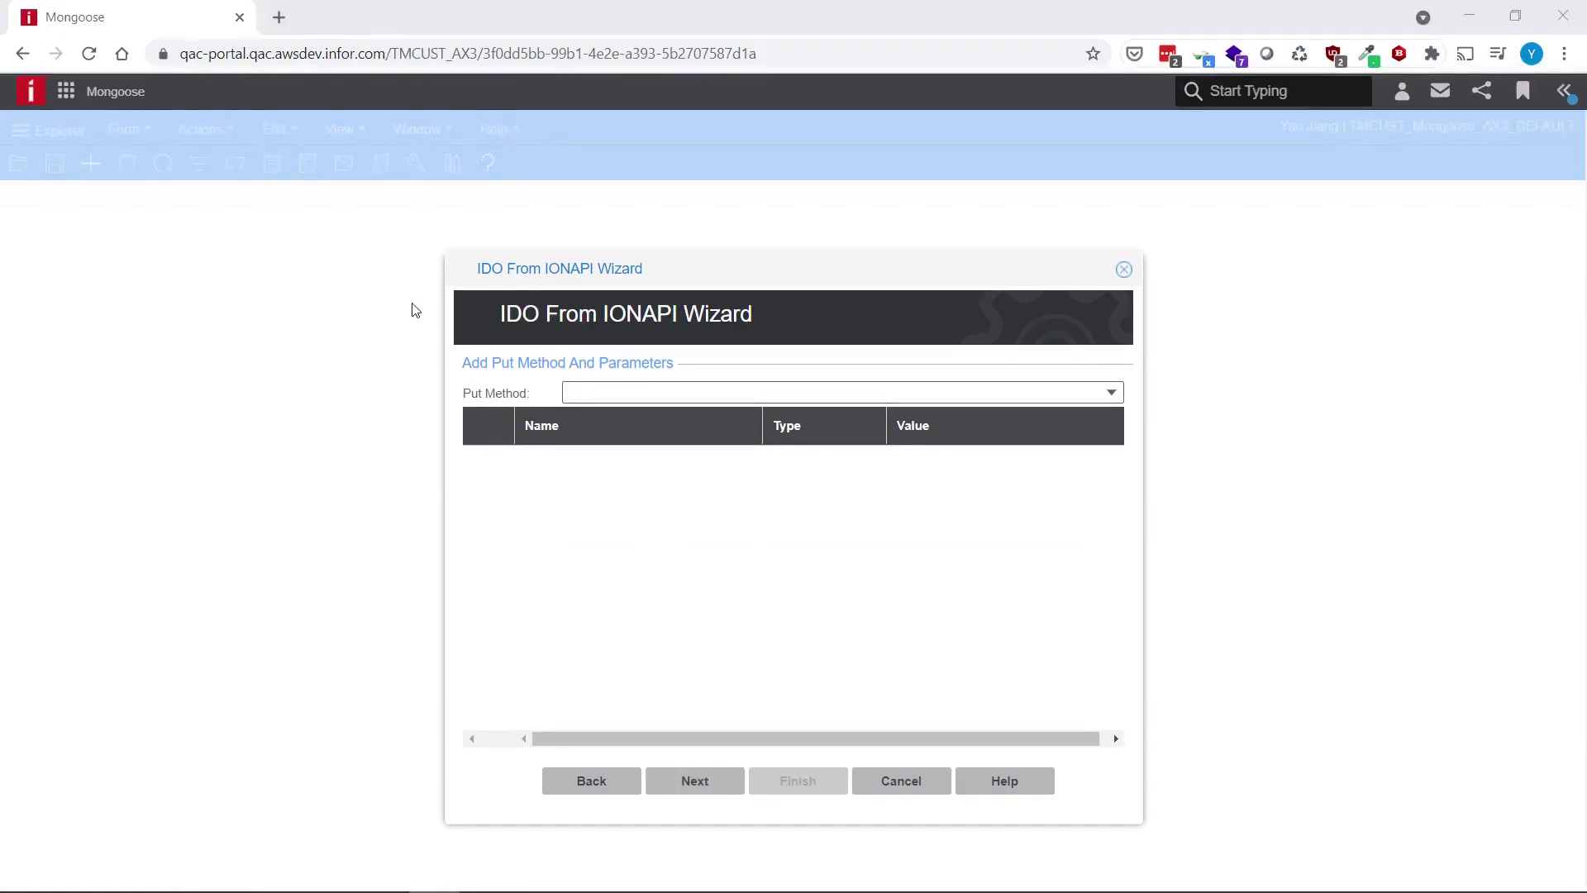
pyautogui.click(65, 90)
pyautogui.click(315, 199)
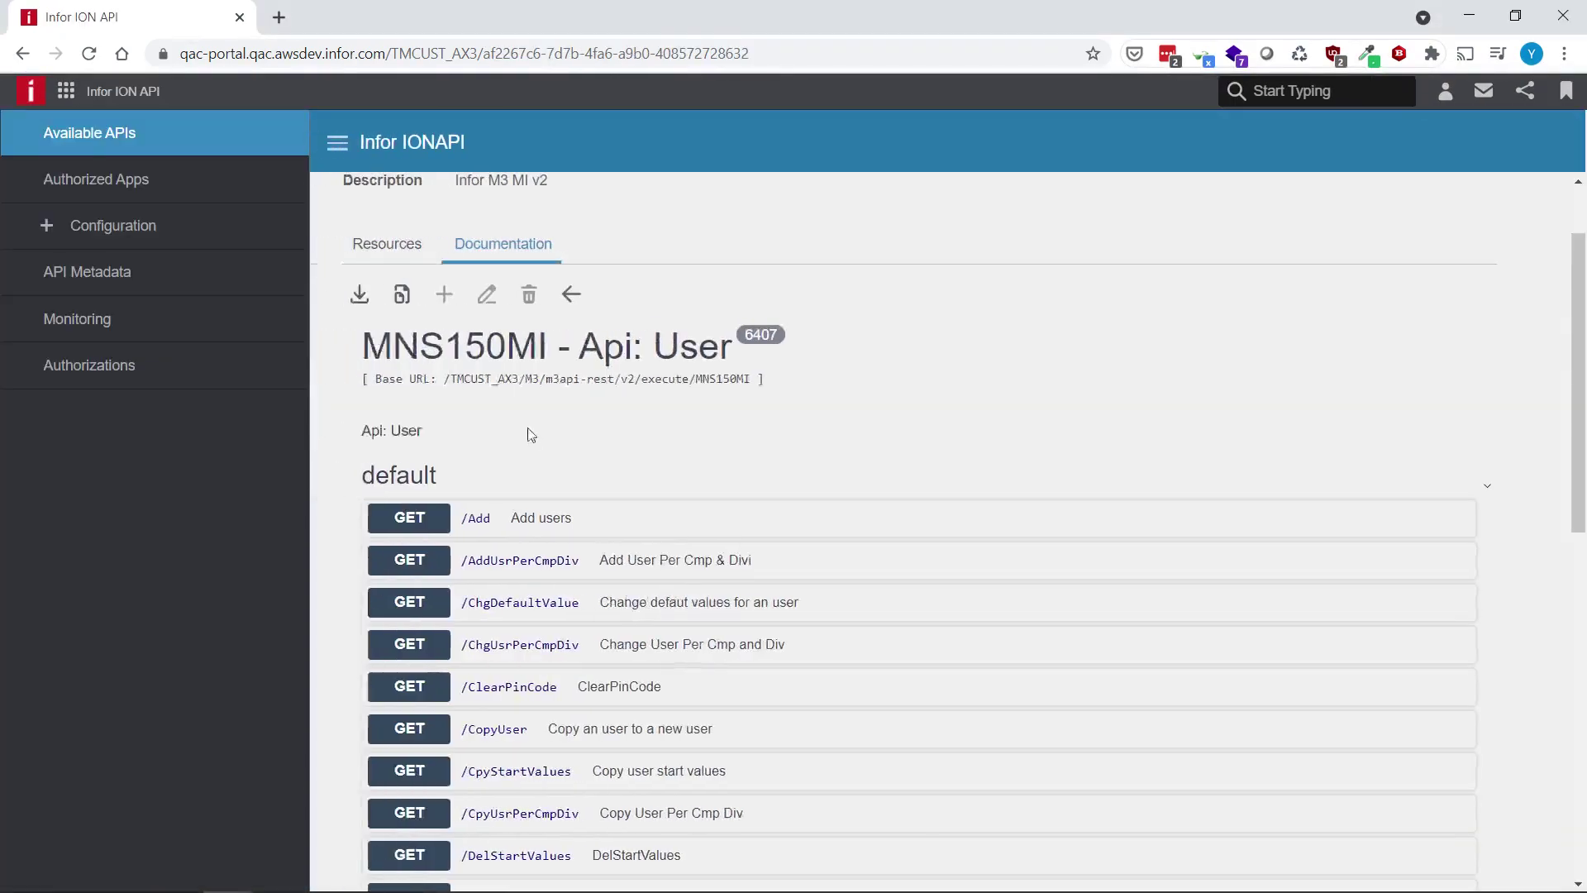
pyautogui.scroll(-1, 525, 436)
pyautogui.scroll(-4, 524, 442)
pyautogui.scroll(-1, 526, 596)
pyautogui.scroll(-2, 530, 779)
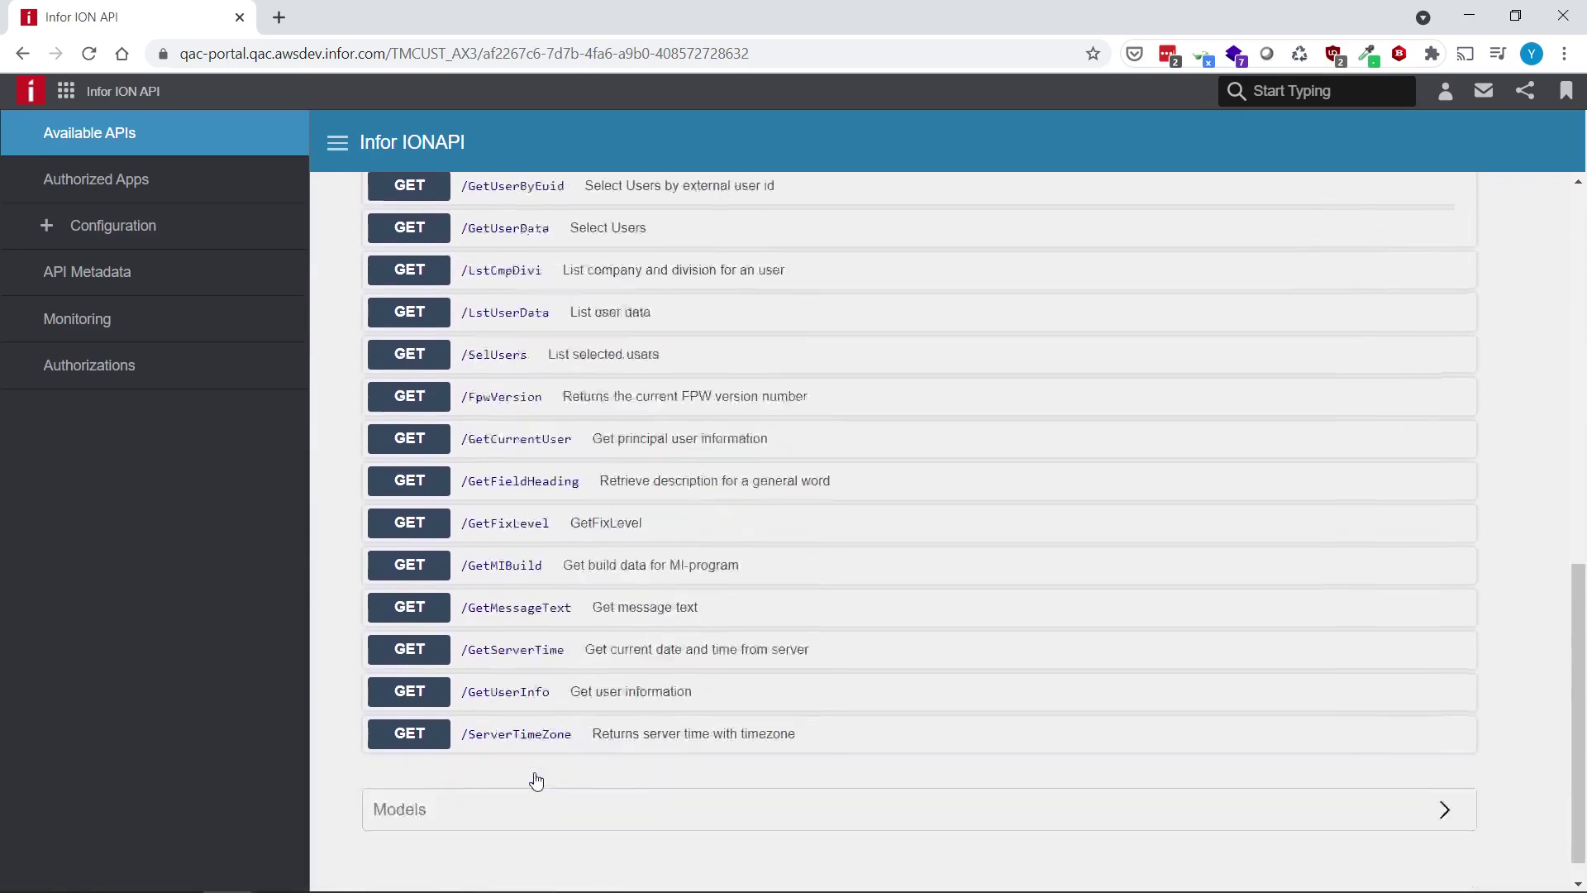
pyautogui.scroll(2, 532, 762)
pyautogui.scroll(3, 532, 762)
# Skip the put method and choose MNS150MI/DelUser as the delete method
pyautogui.click(65, 90)
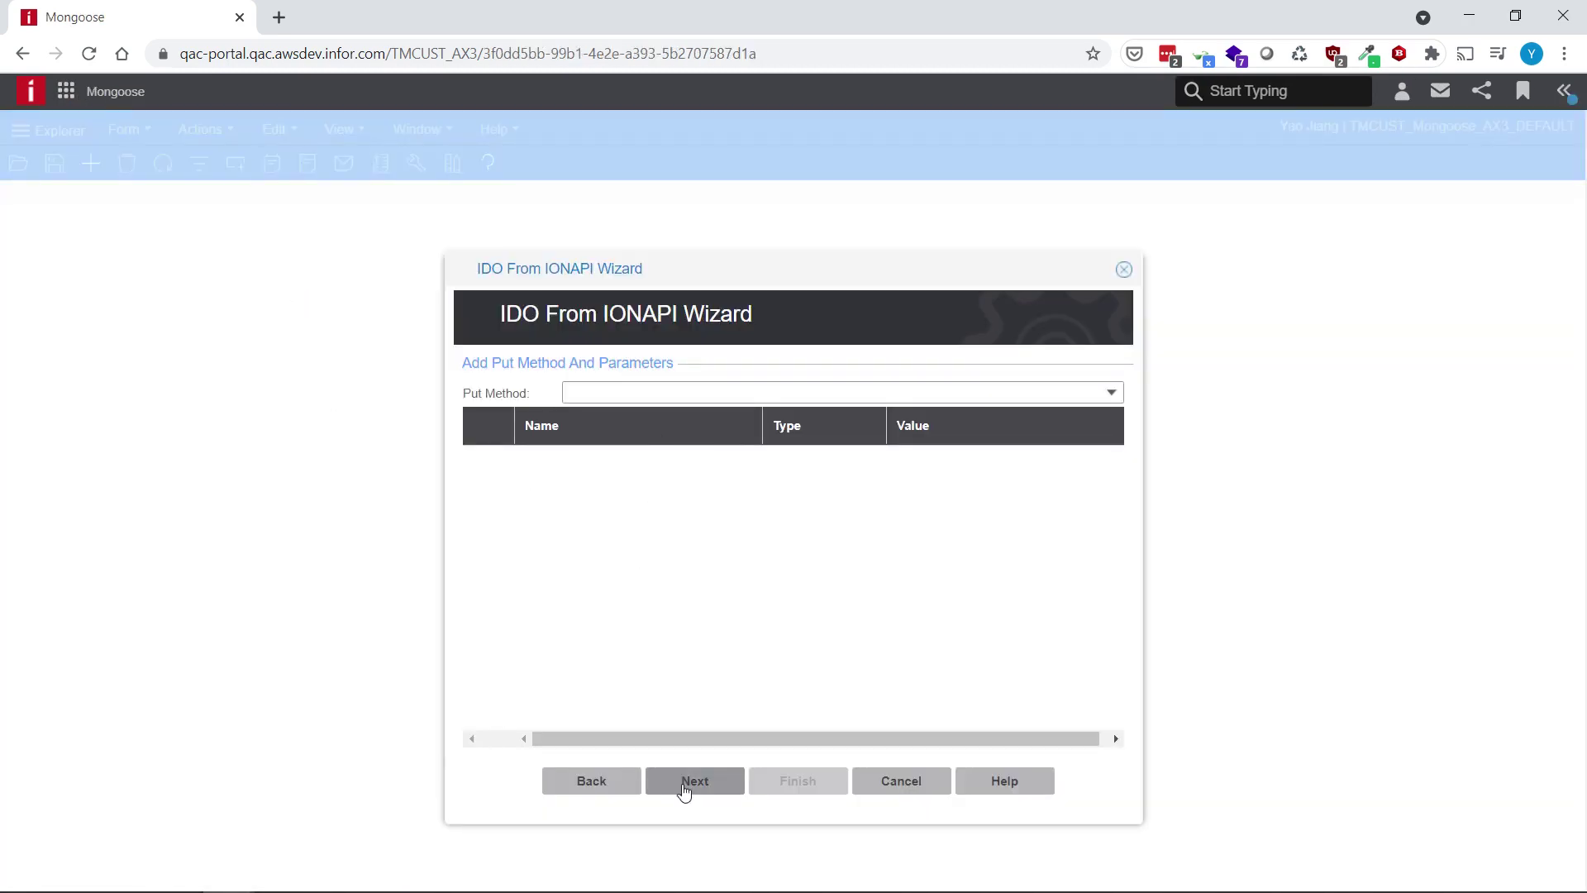
pyautogui.click(684, 786)
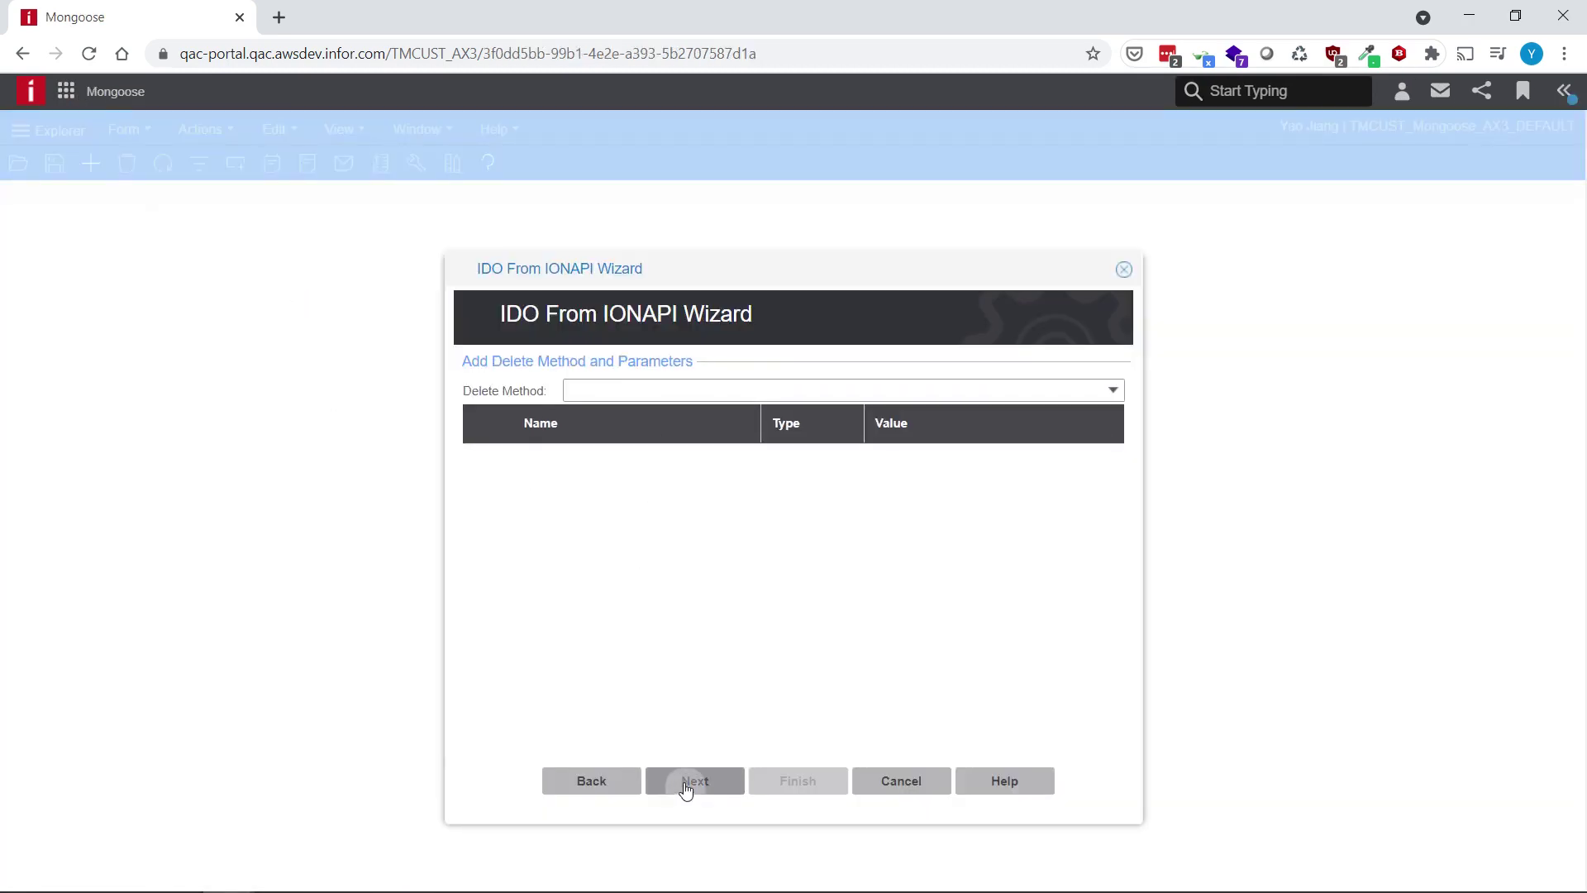
pyautogui.click(1112, 389)
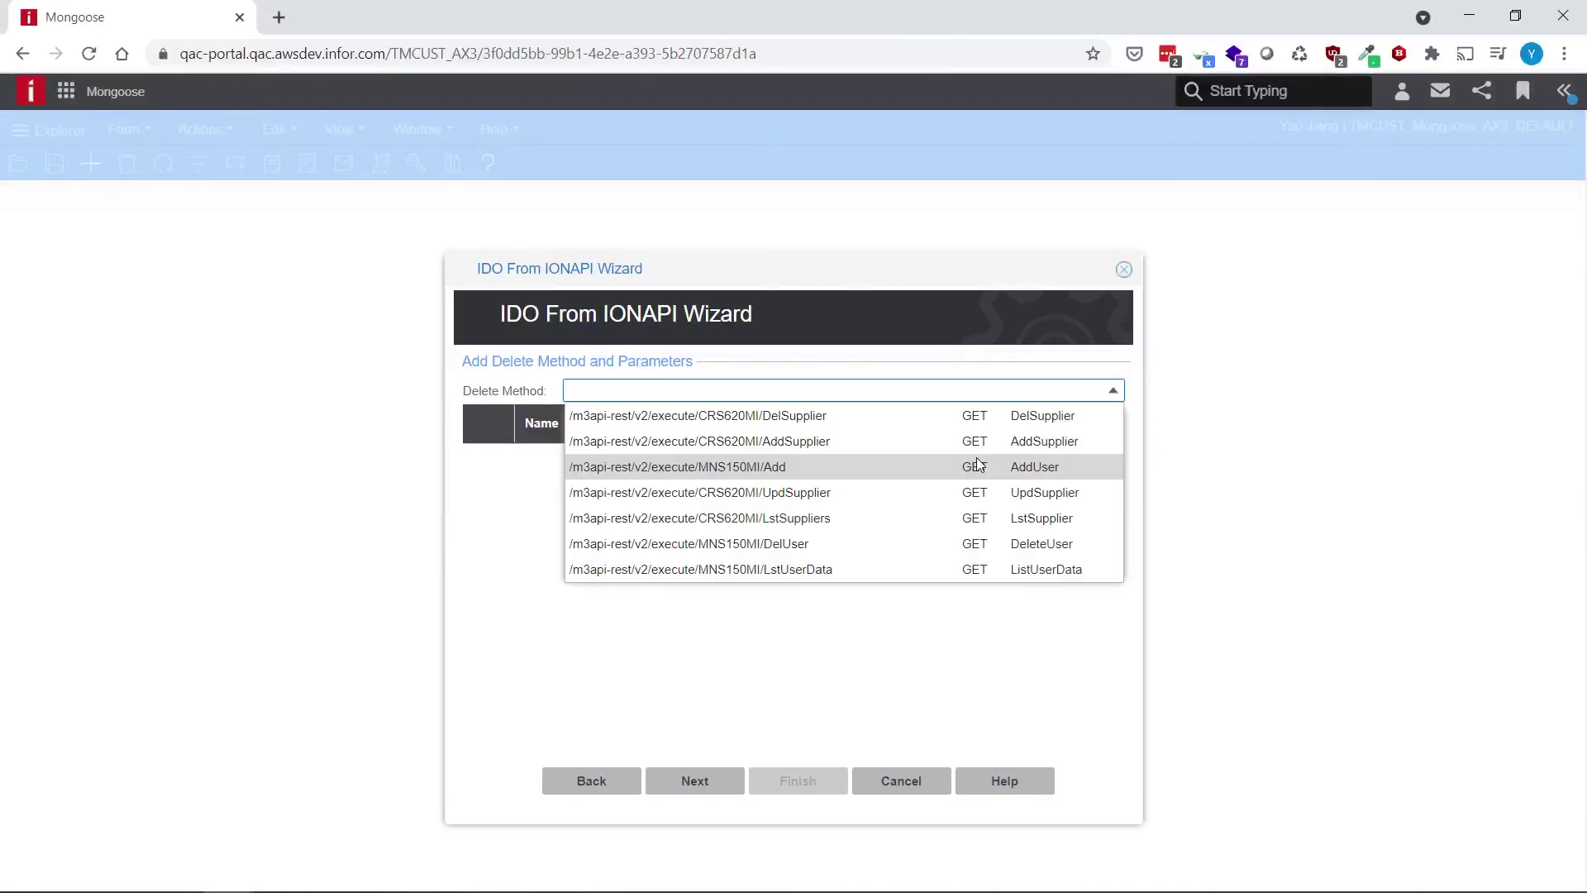
pyautogui.click(1016, 542)
pyautogui.scroll(-1, 922, 539)
pyautogui.scroll(1, 914, 549)
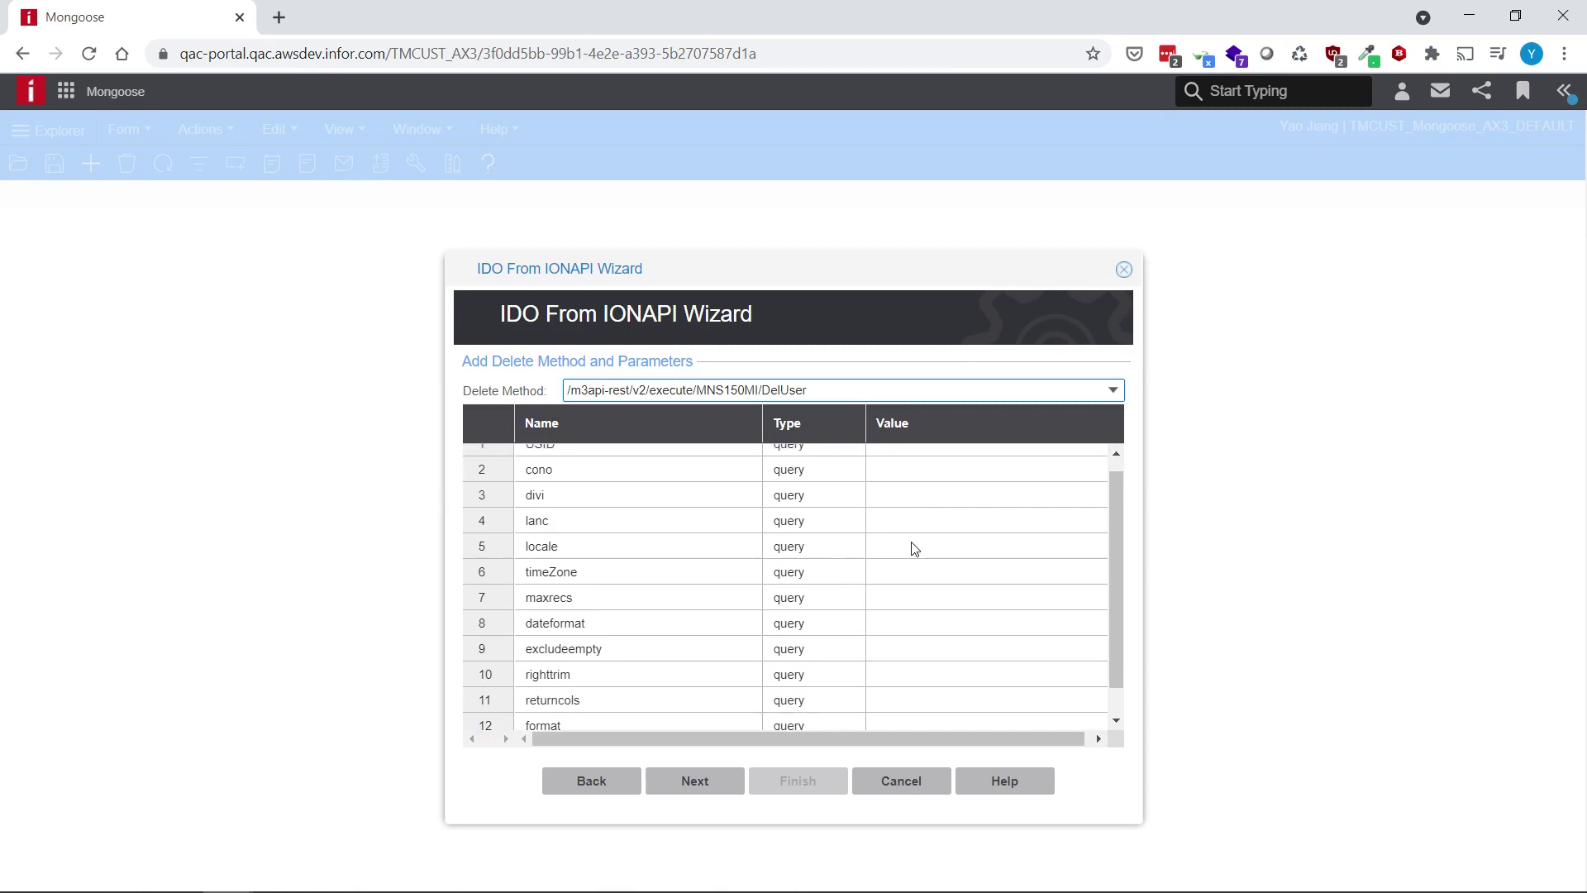
pyautogui.scroll(1, 913, 549)
# Check the DelUser parameters in the API docs, then map USID to USID
pyautogui.click(66, 91)
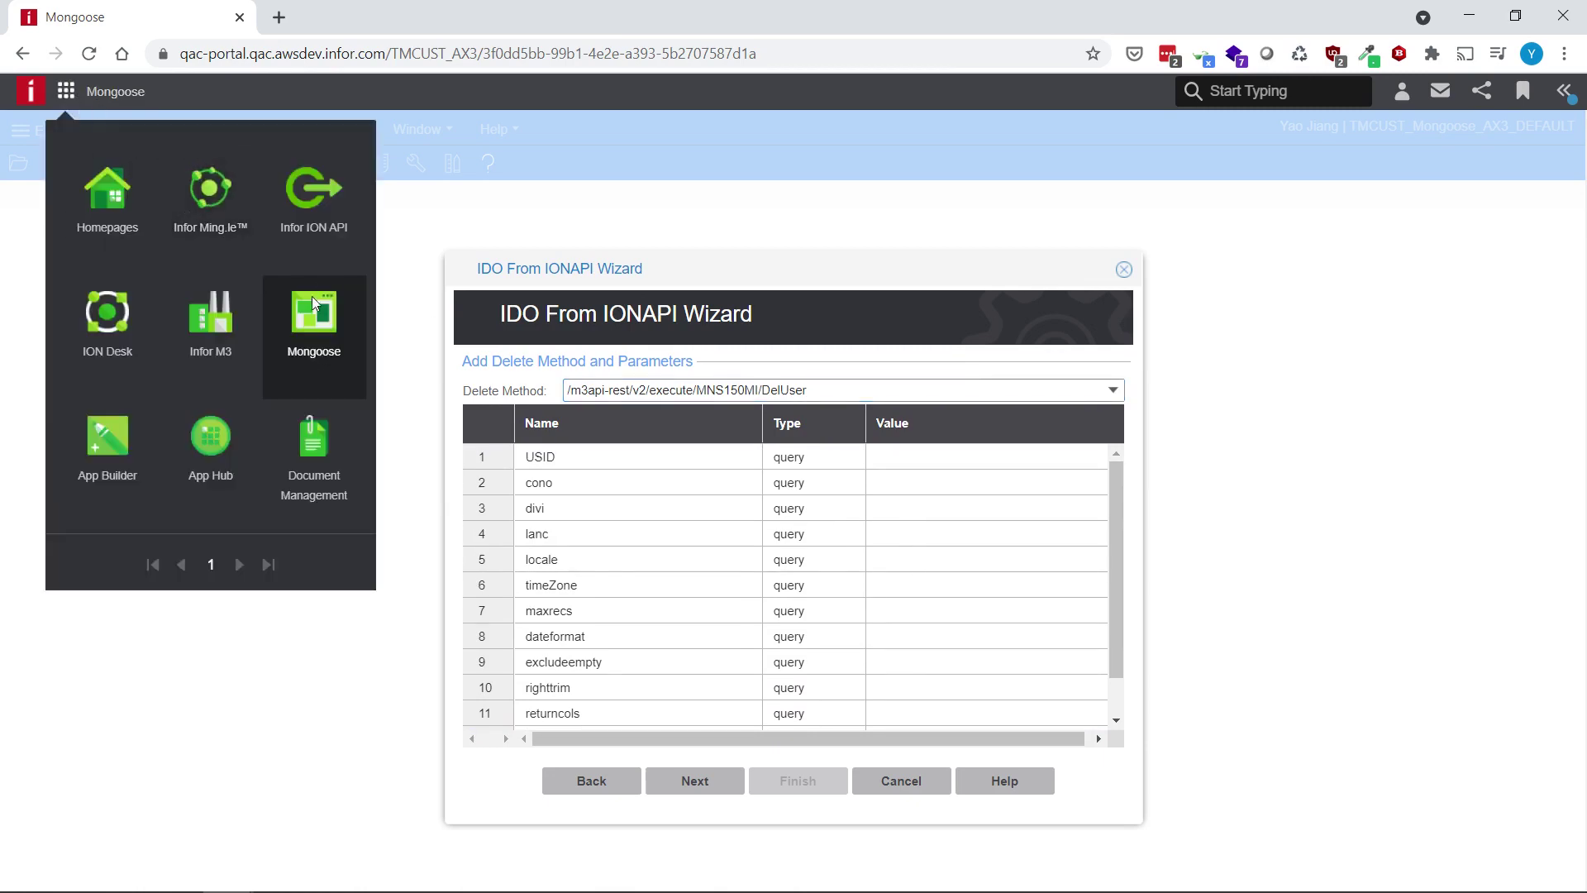
pyautogui.click(319, 237)
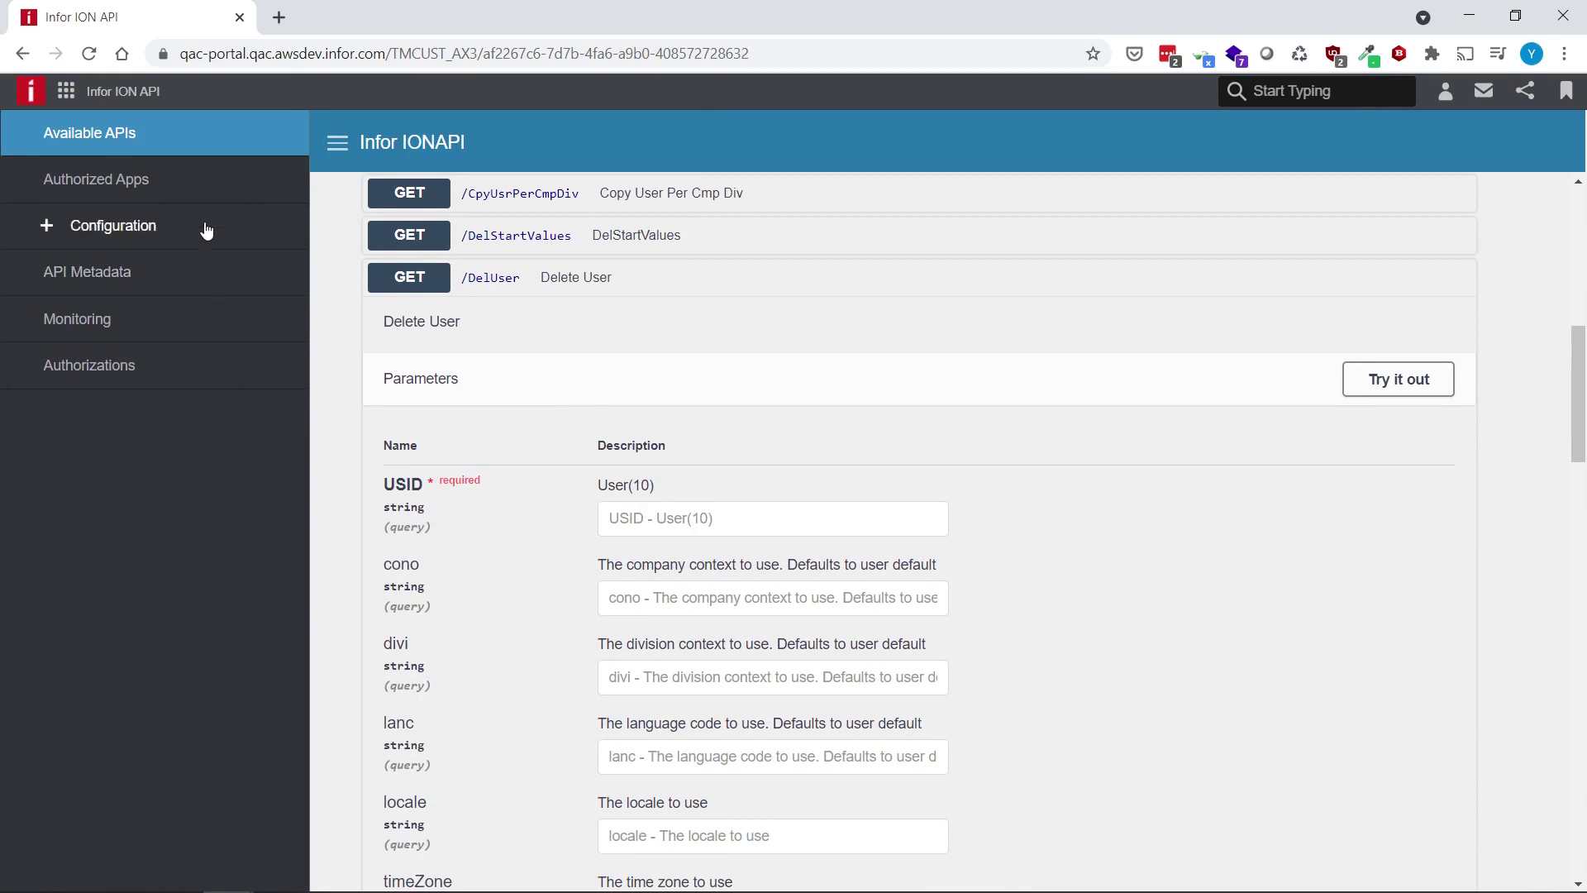
pyautogui.click(66, 91)
pyautogui.click(311, 350)
pyautogui.click(986, 458)
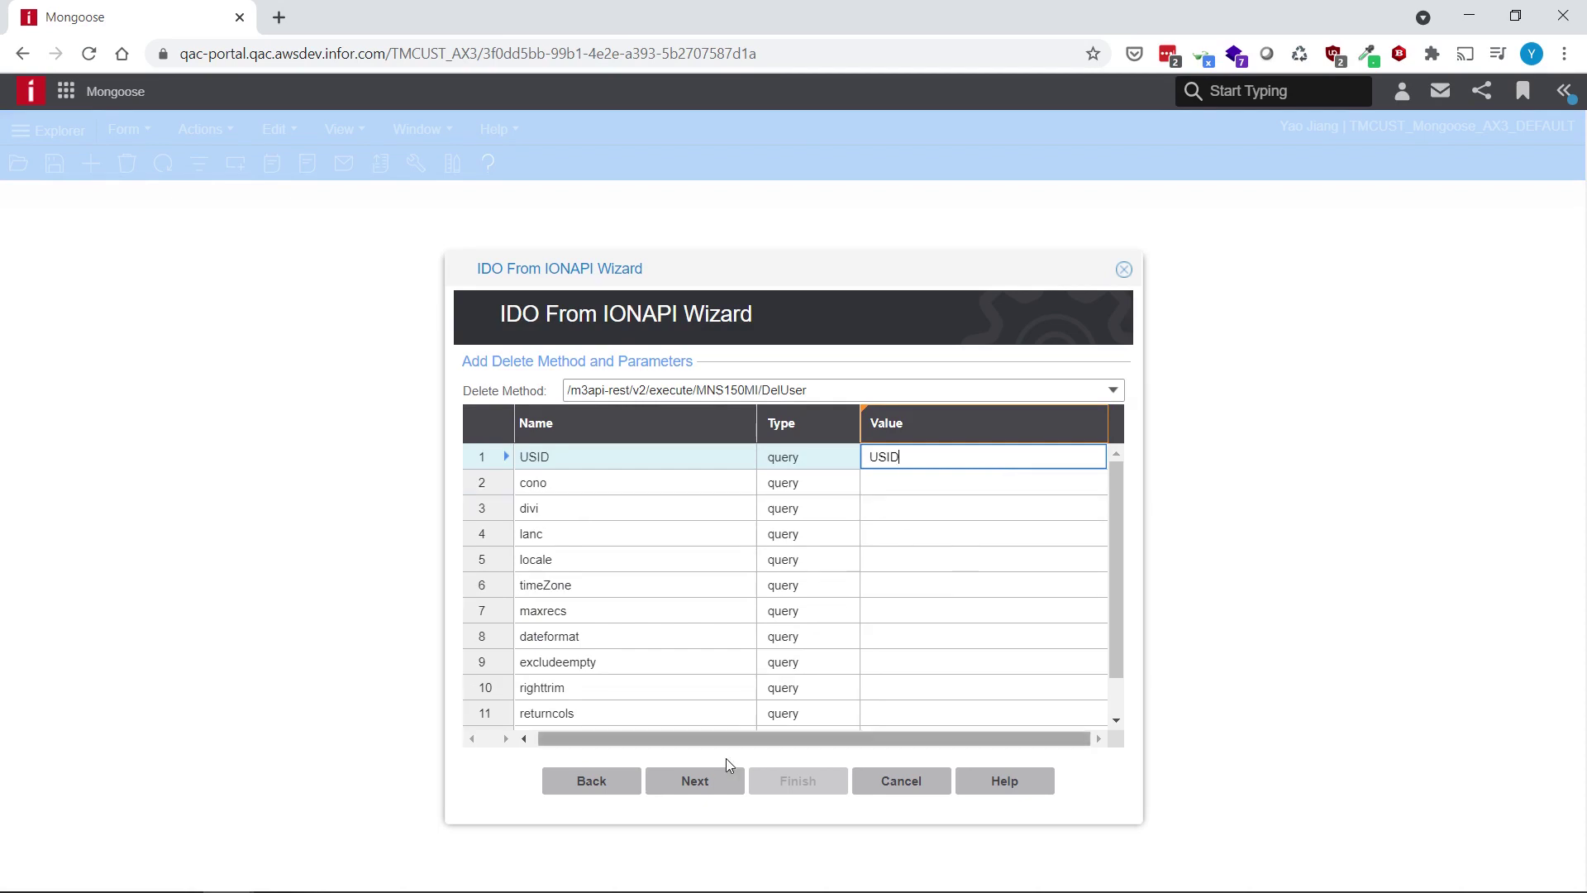
# Put LstUserDataYJ in project M3CE, describe it 'M3 User Data generated from ION API Wizard', and finish
pyautogui.click(720, 781)
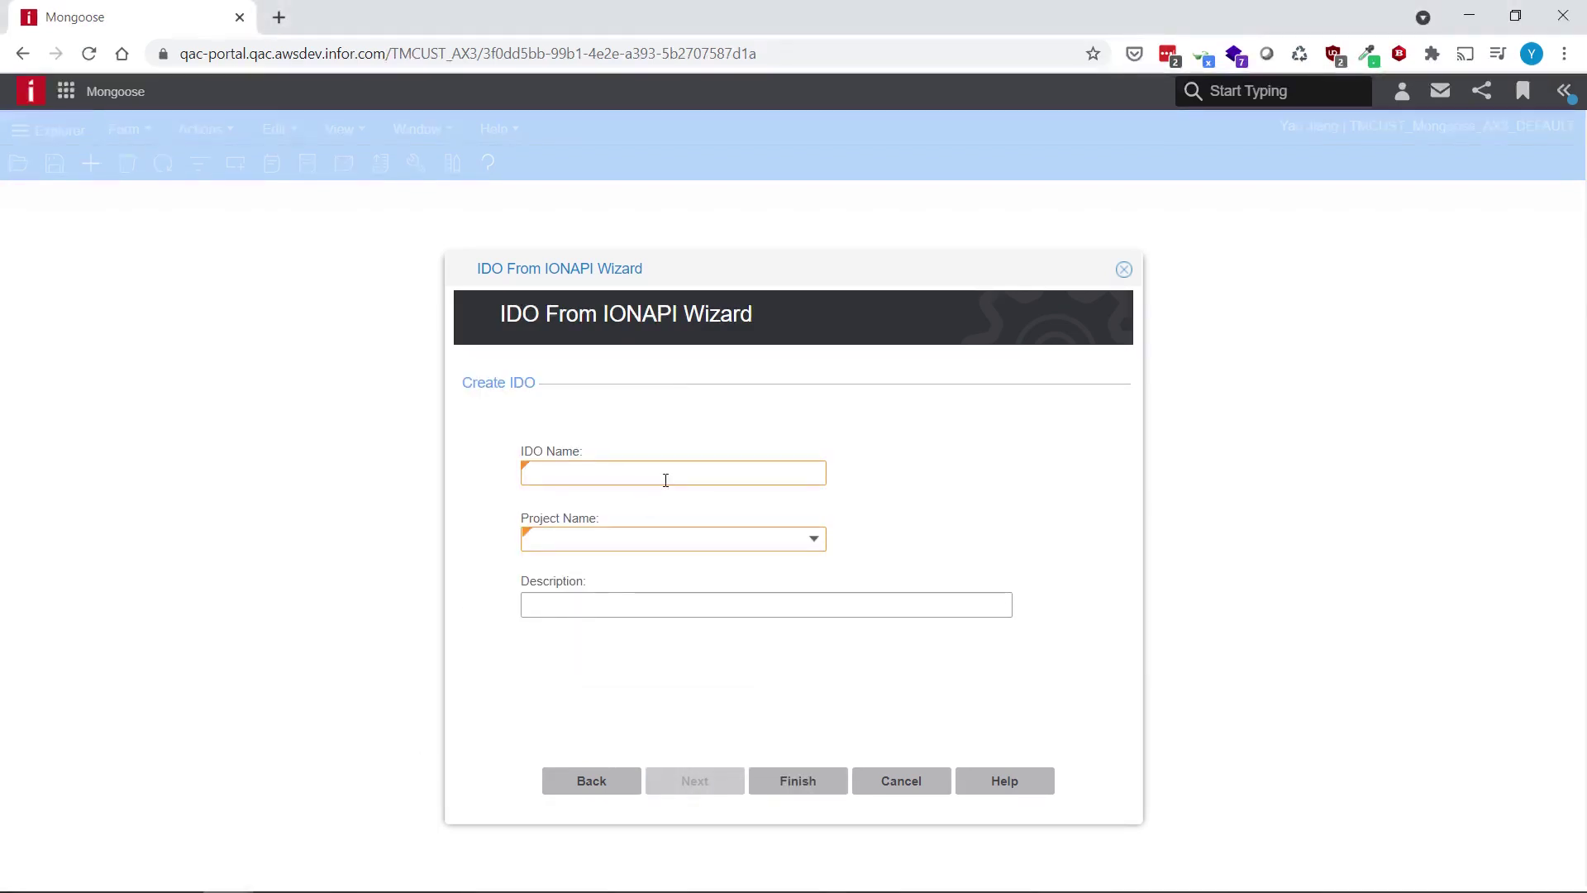
pyautogui.write('LstUserDataYJ')
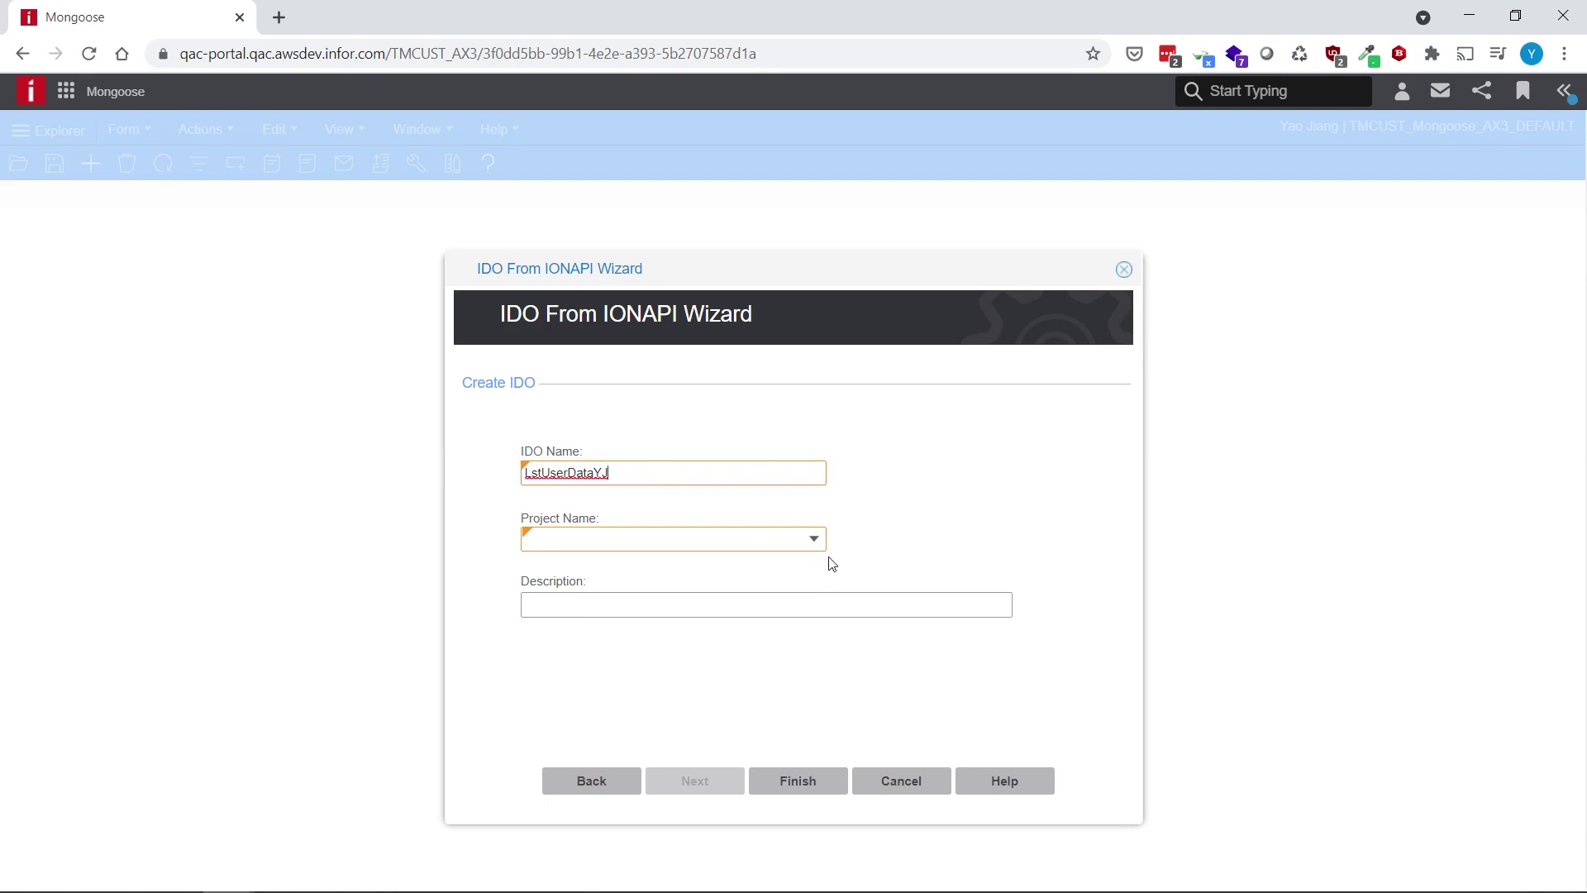
pyautogui.click(814, 541)
pyautogui.click(800, 562)
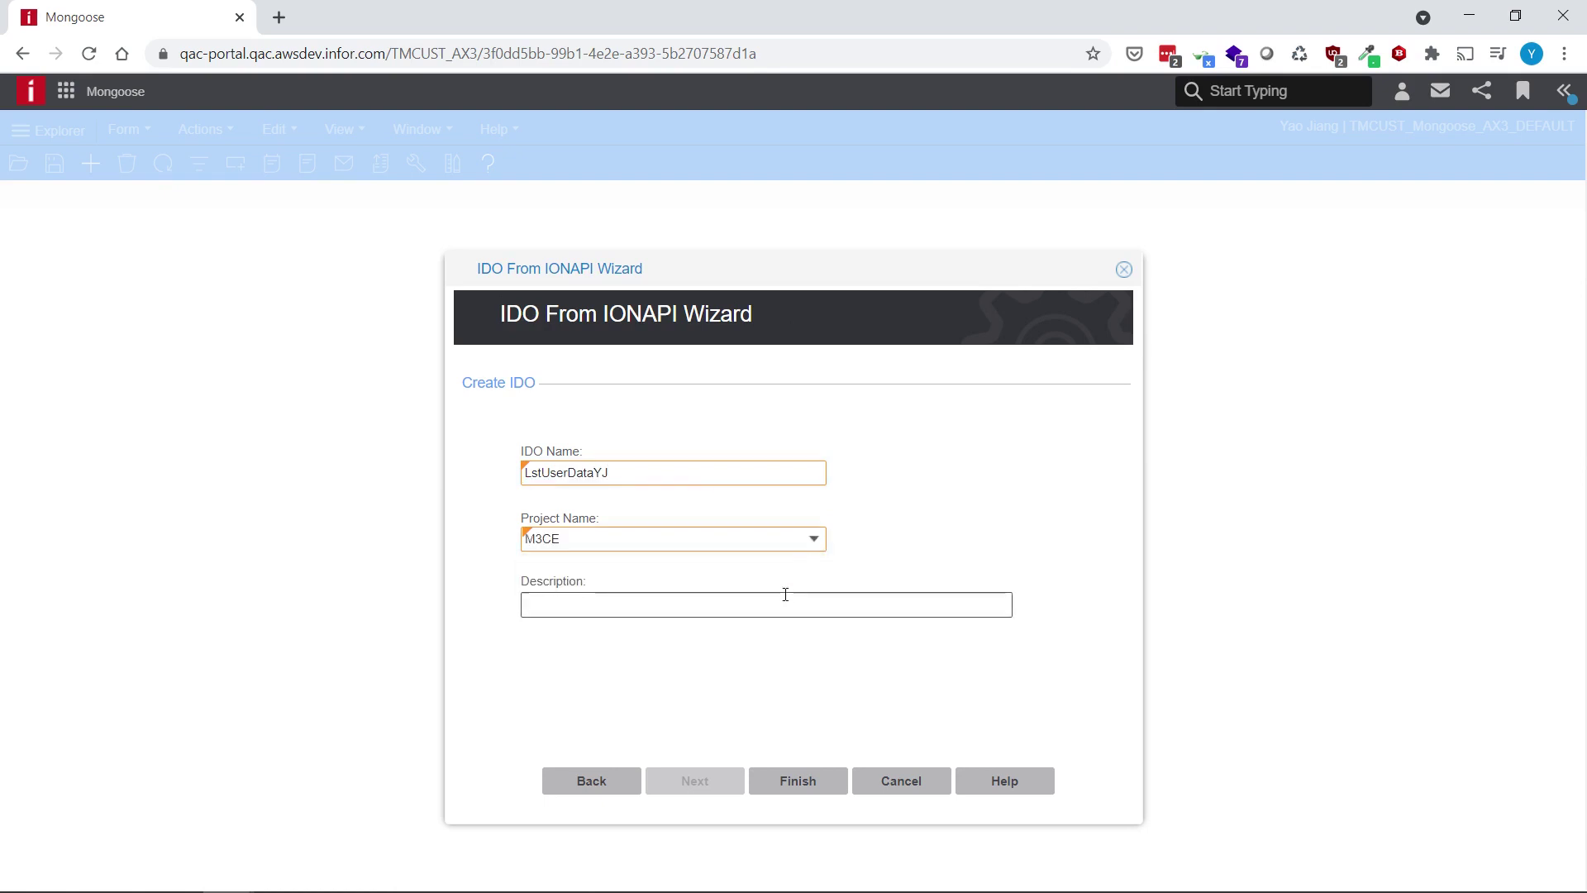
pyautogui.click(806, 608)
pyautogui.write('M3 User Data generated from ION API Wizard')
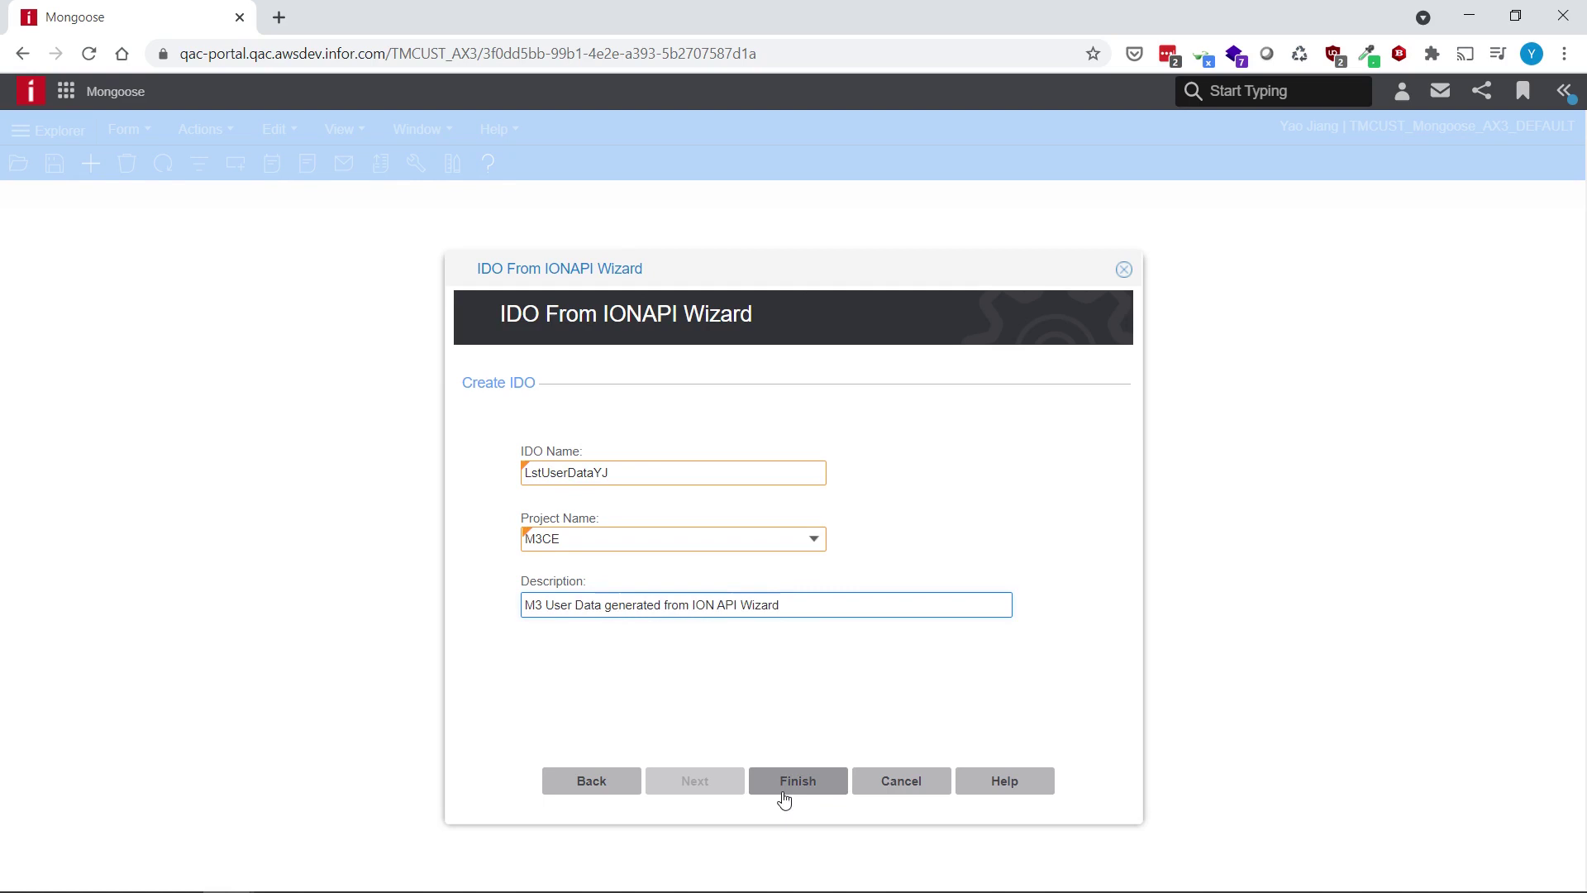
pyautogui.click(785, 788)
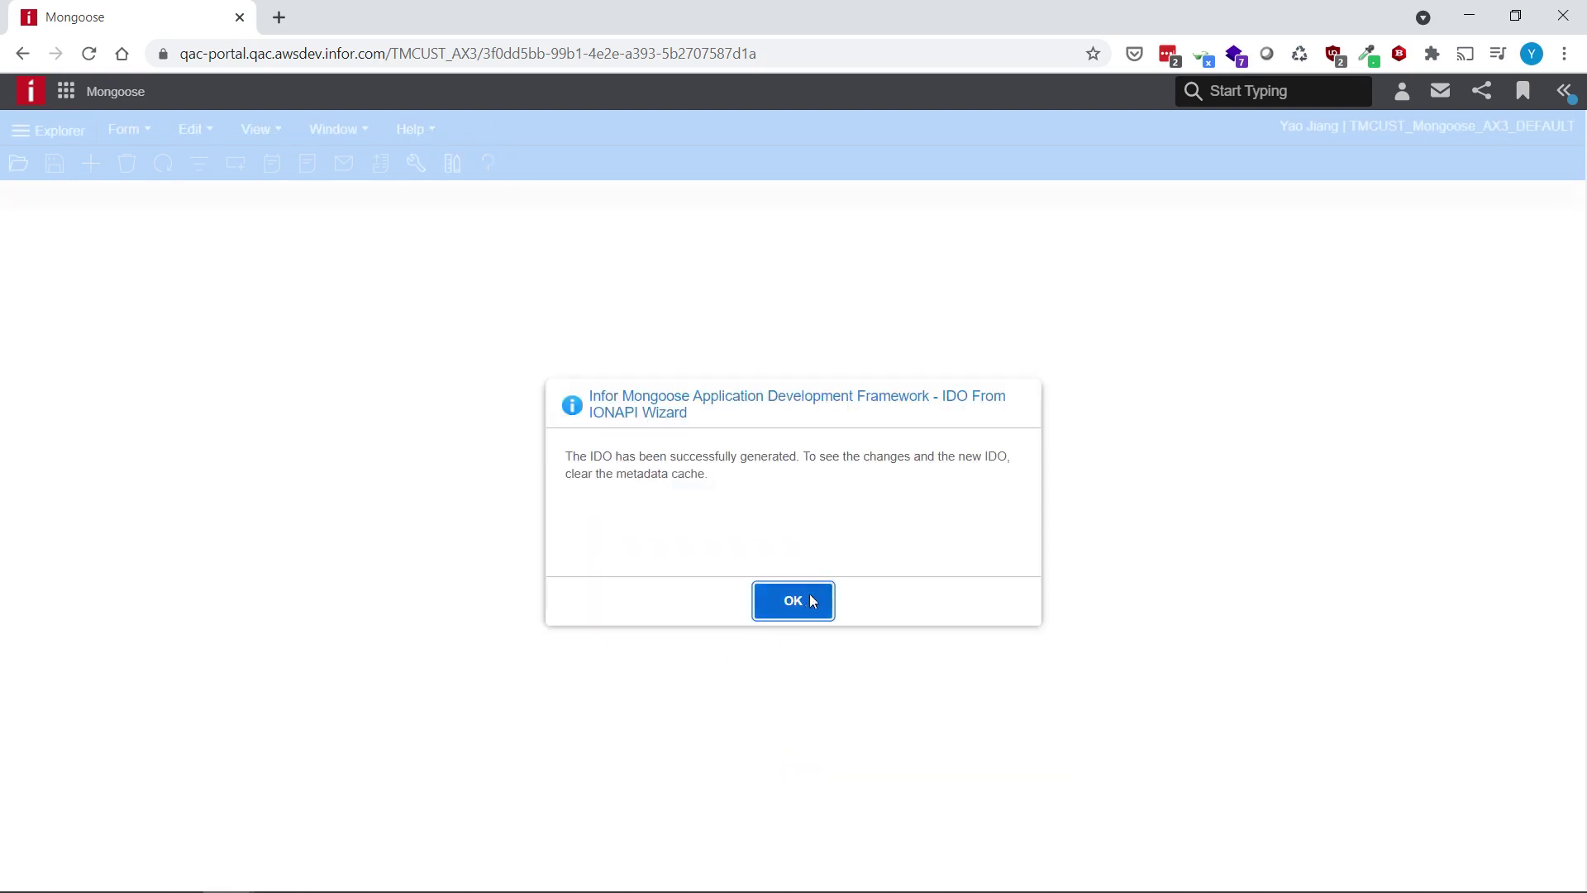
# Acknowledge the generation message and open the Refresh Farm Metadata form
pyautogui.click(810, 597)
pyautogui.click(127, 129)
pyautogui.click(150, 162)
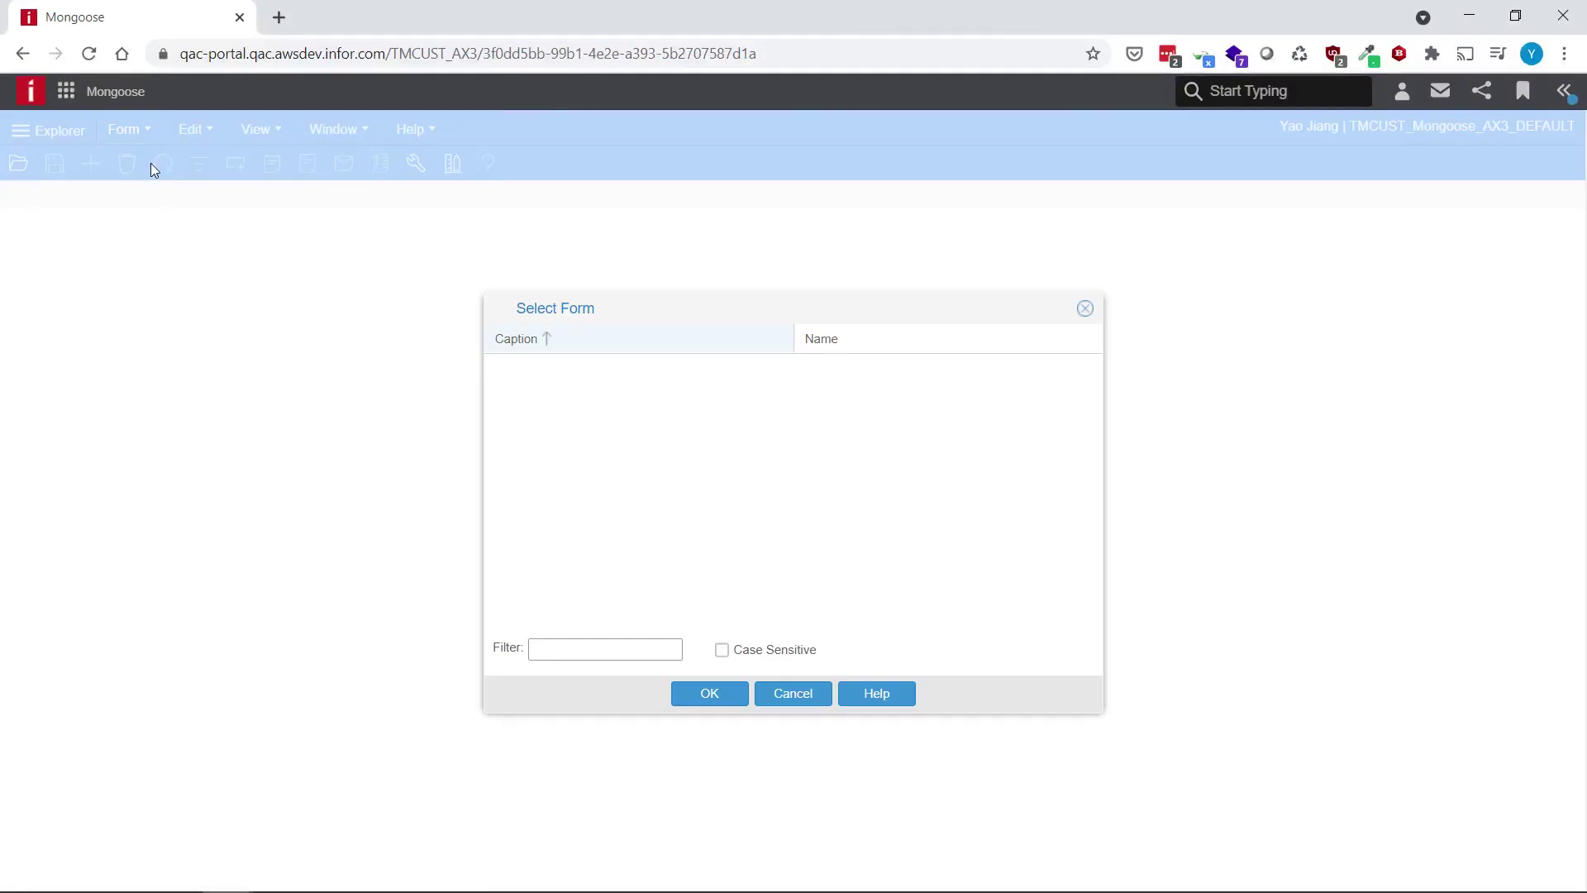
pyautogui.write('uni')
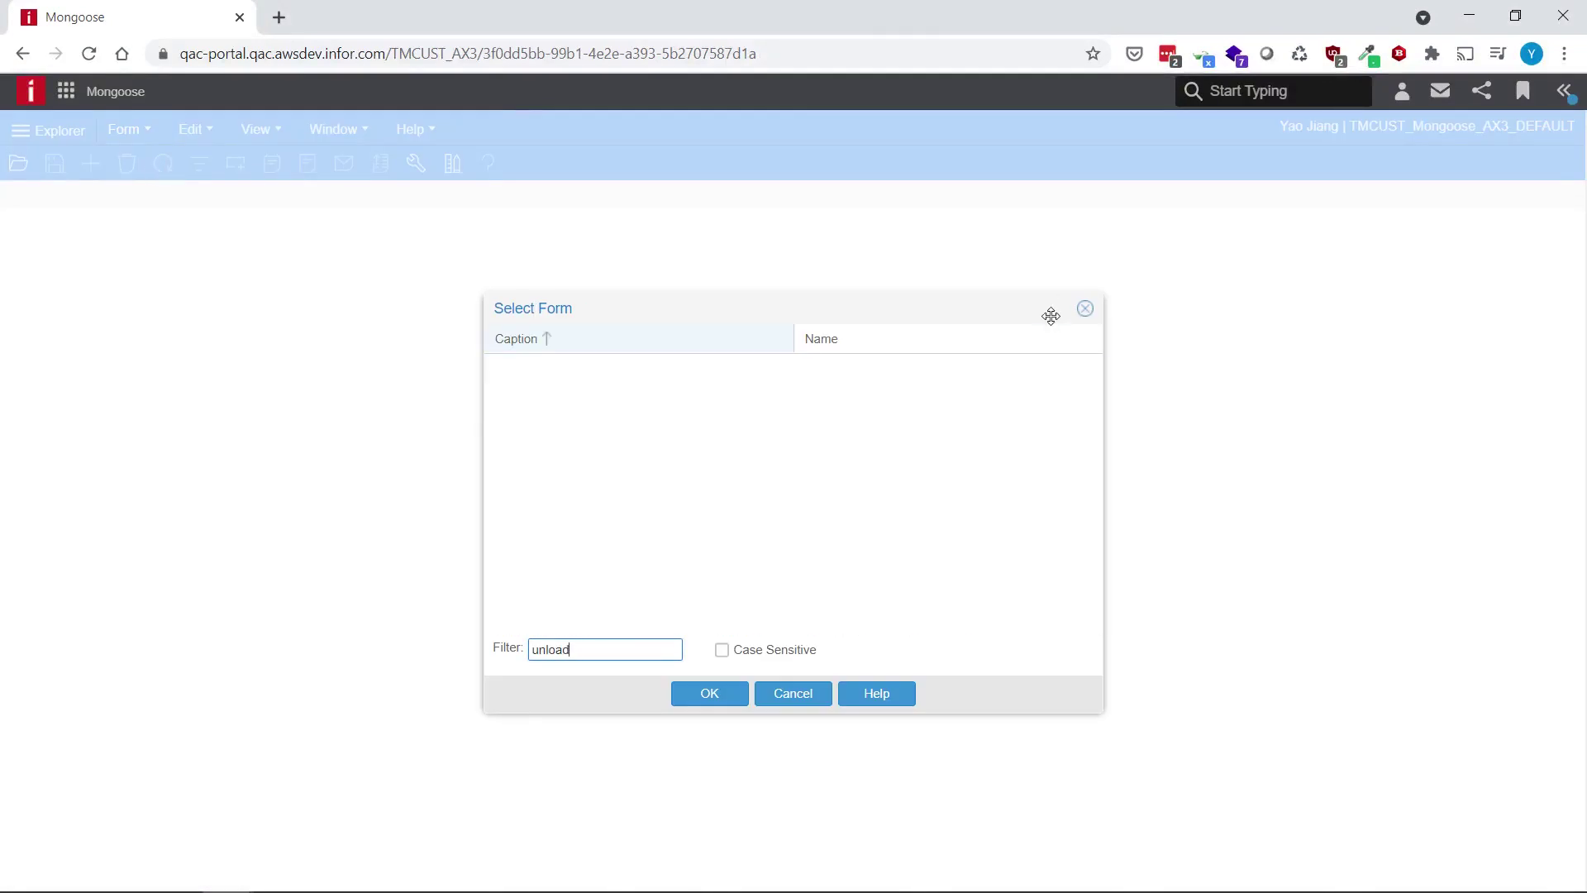
pyautogui.click(1026, 344)
pyautogui.doubleClick(735, 377)
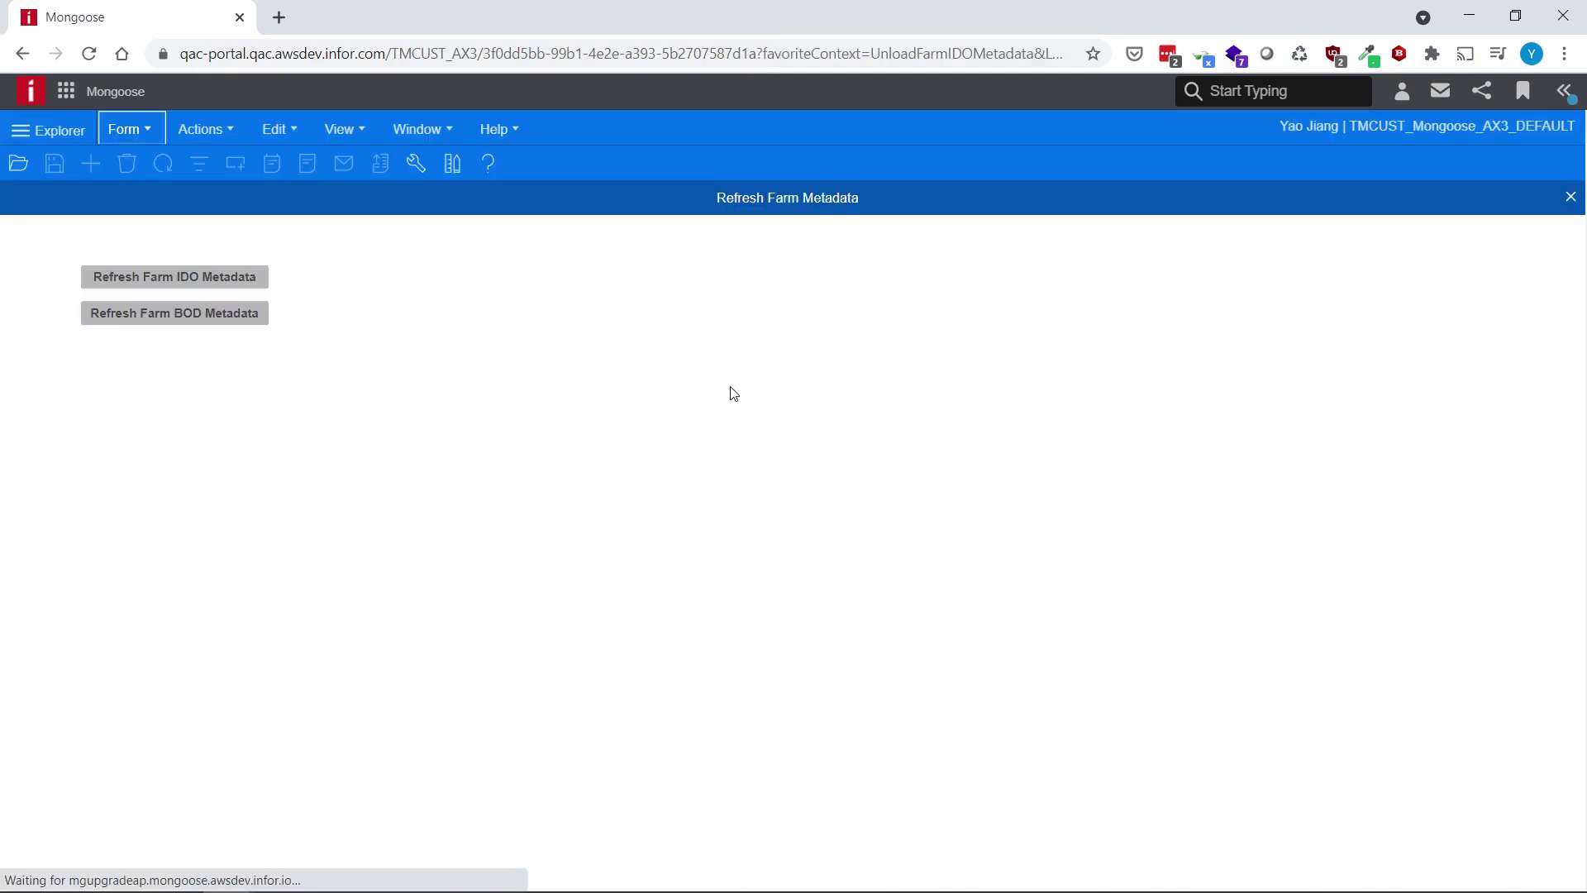
# Discard the farm IDO metadata cache and refresh the farm BOD metadata
pyautogui.click(199, 280)
pyautogui.click(793, 601)
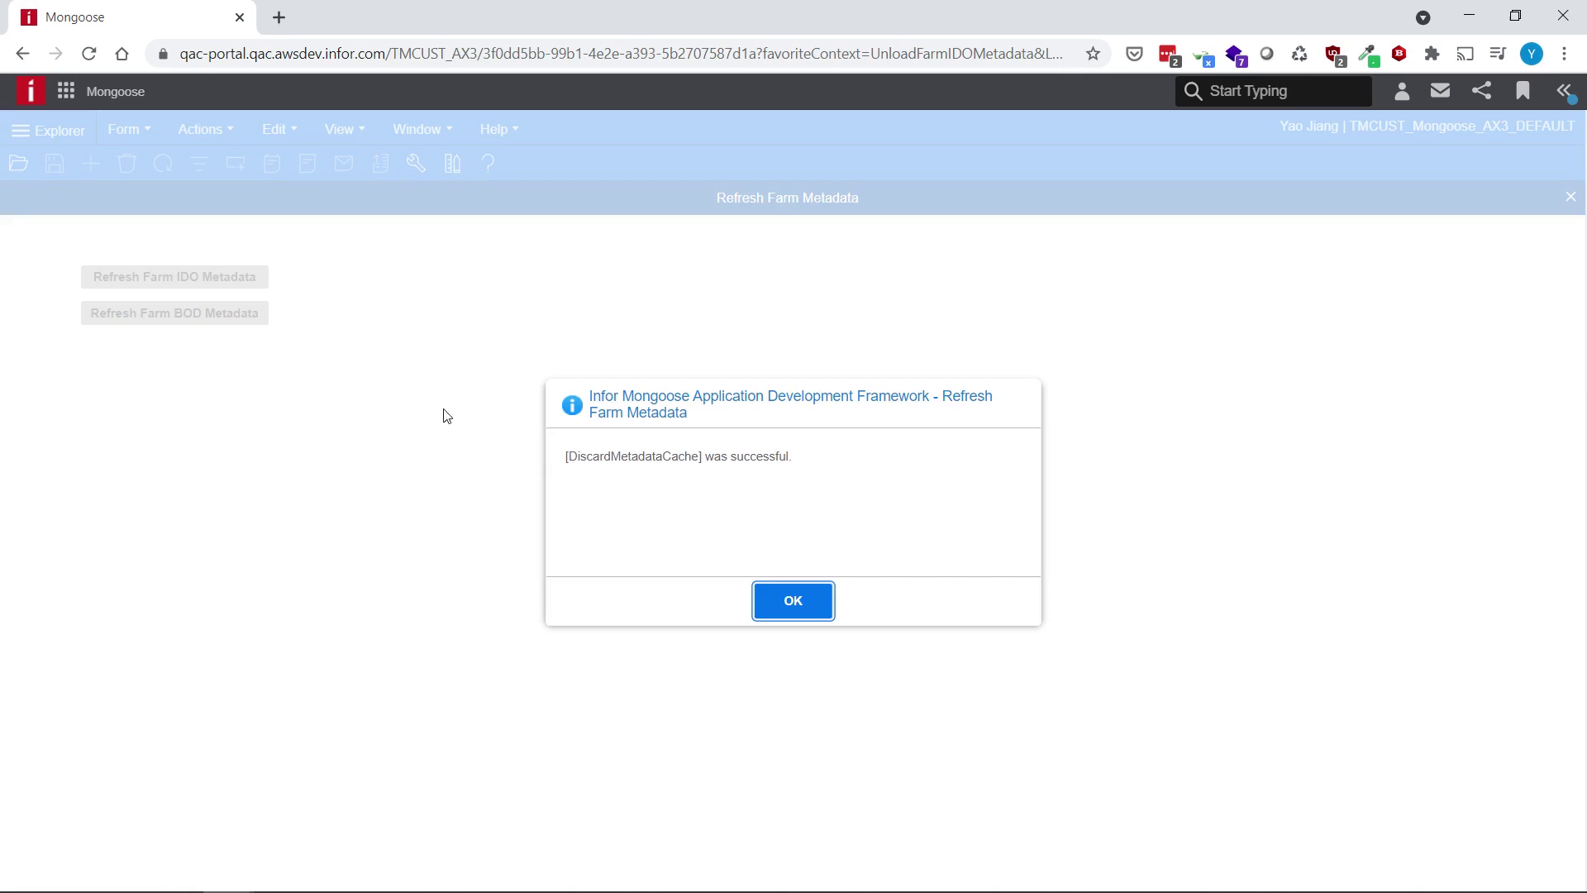
pyautogui.click(786, 602)
pyautogui.click(231, 316)
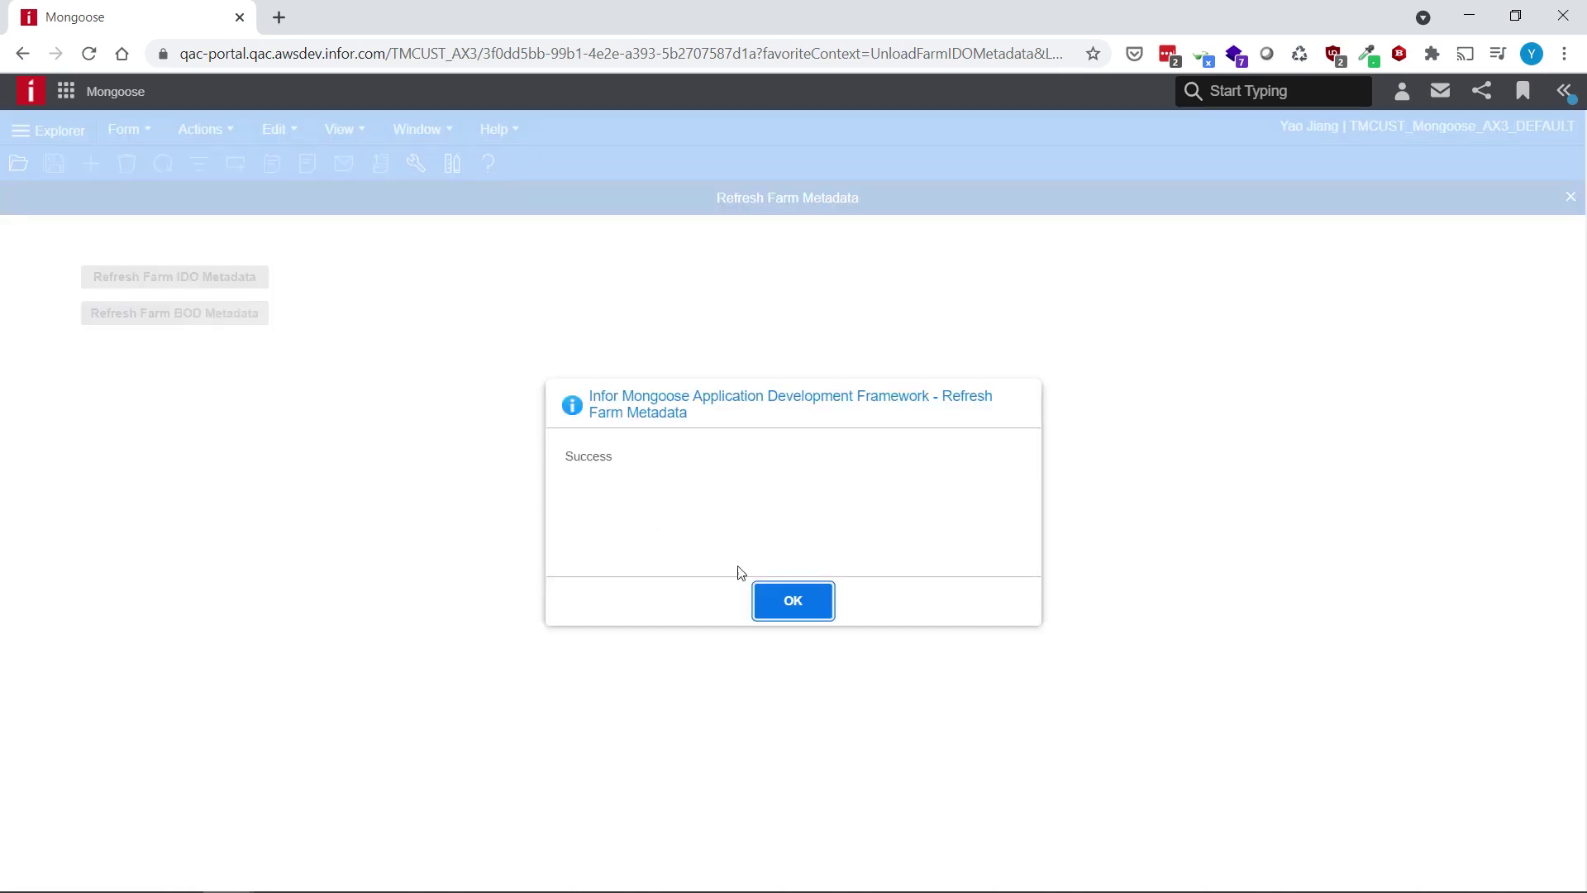
pyautogui.click(784, 598)
# Sign out, sign back in with the default configuration, and open the IDOs form
pyautogui.click(124, 132)
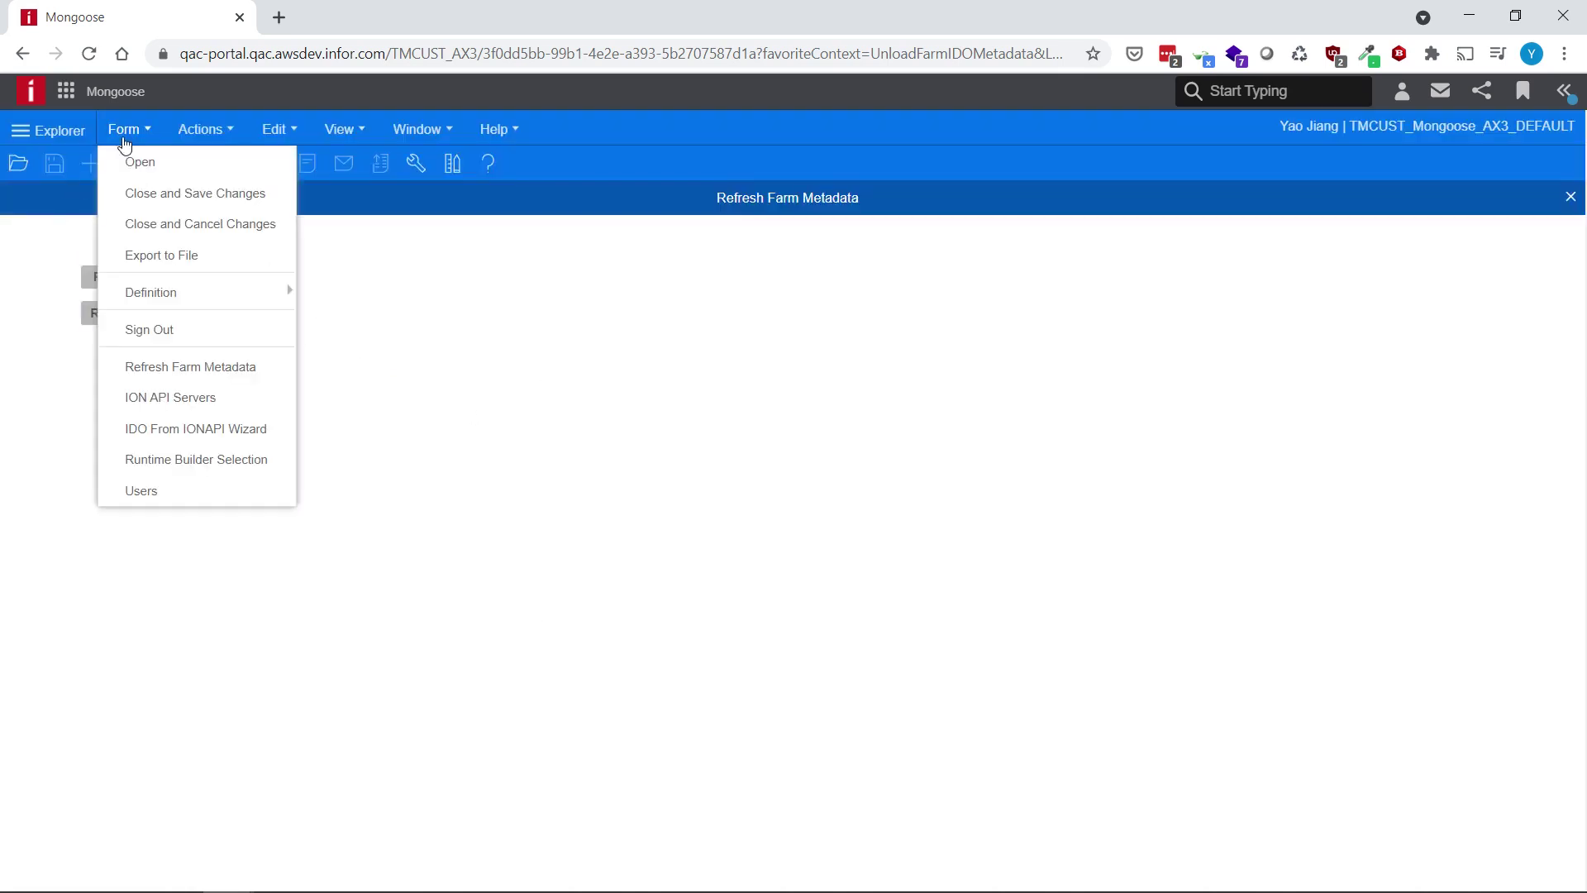
pyautogui.click(172, 345)
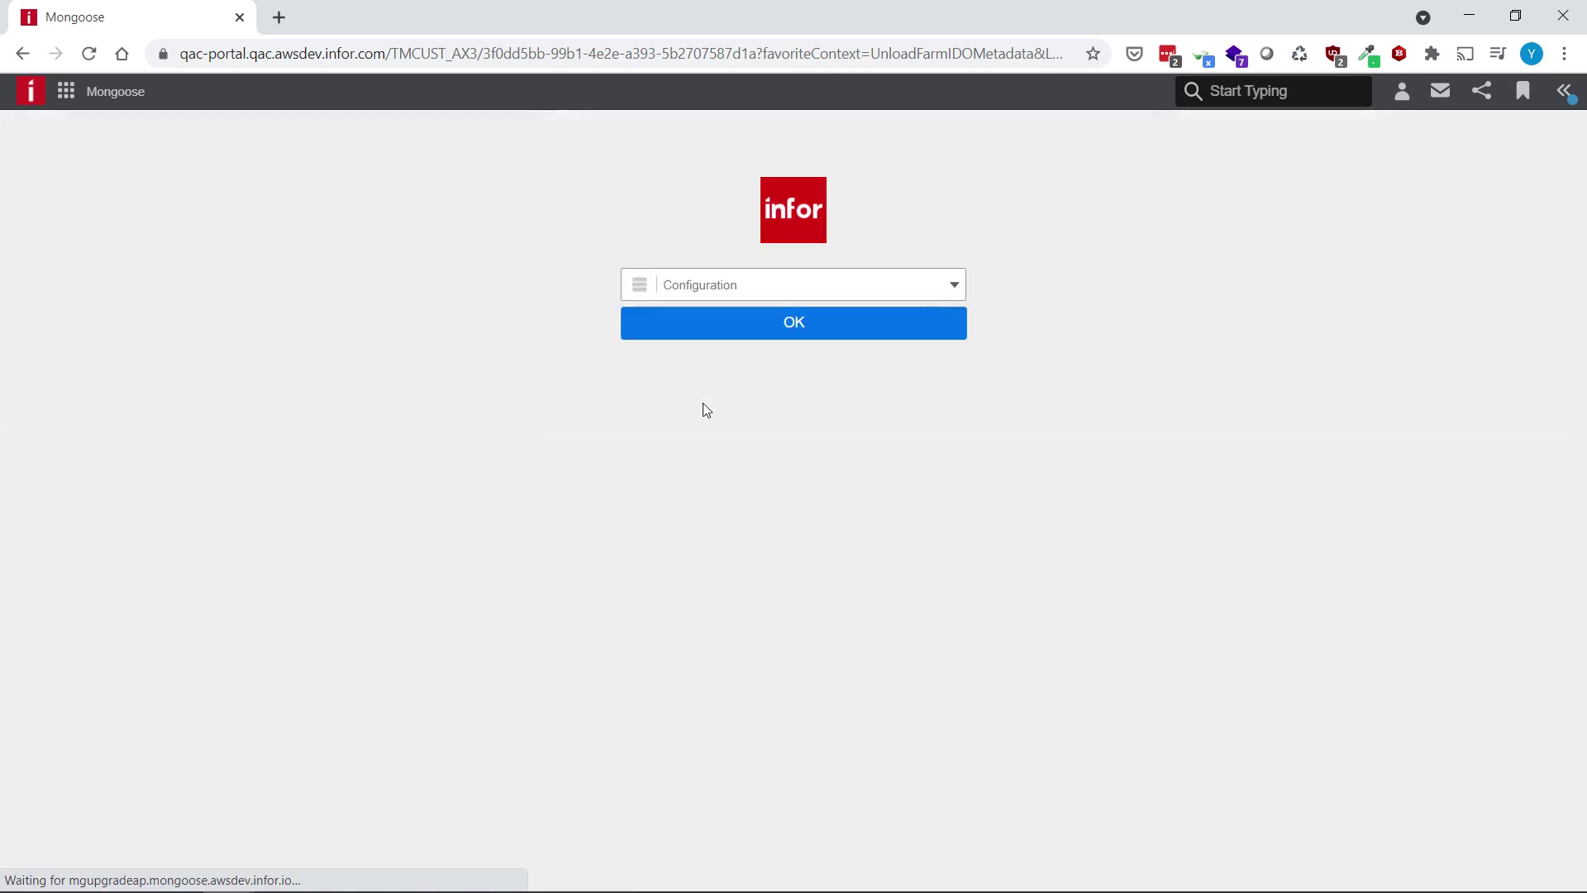
pyautogui.click(794, 328)
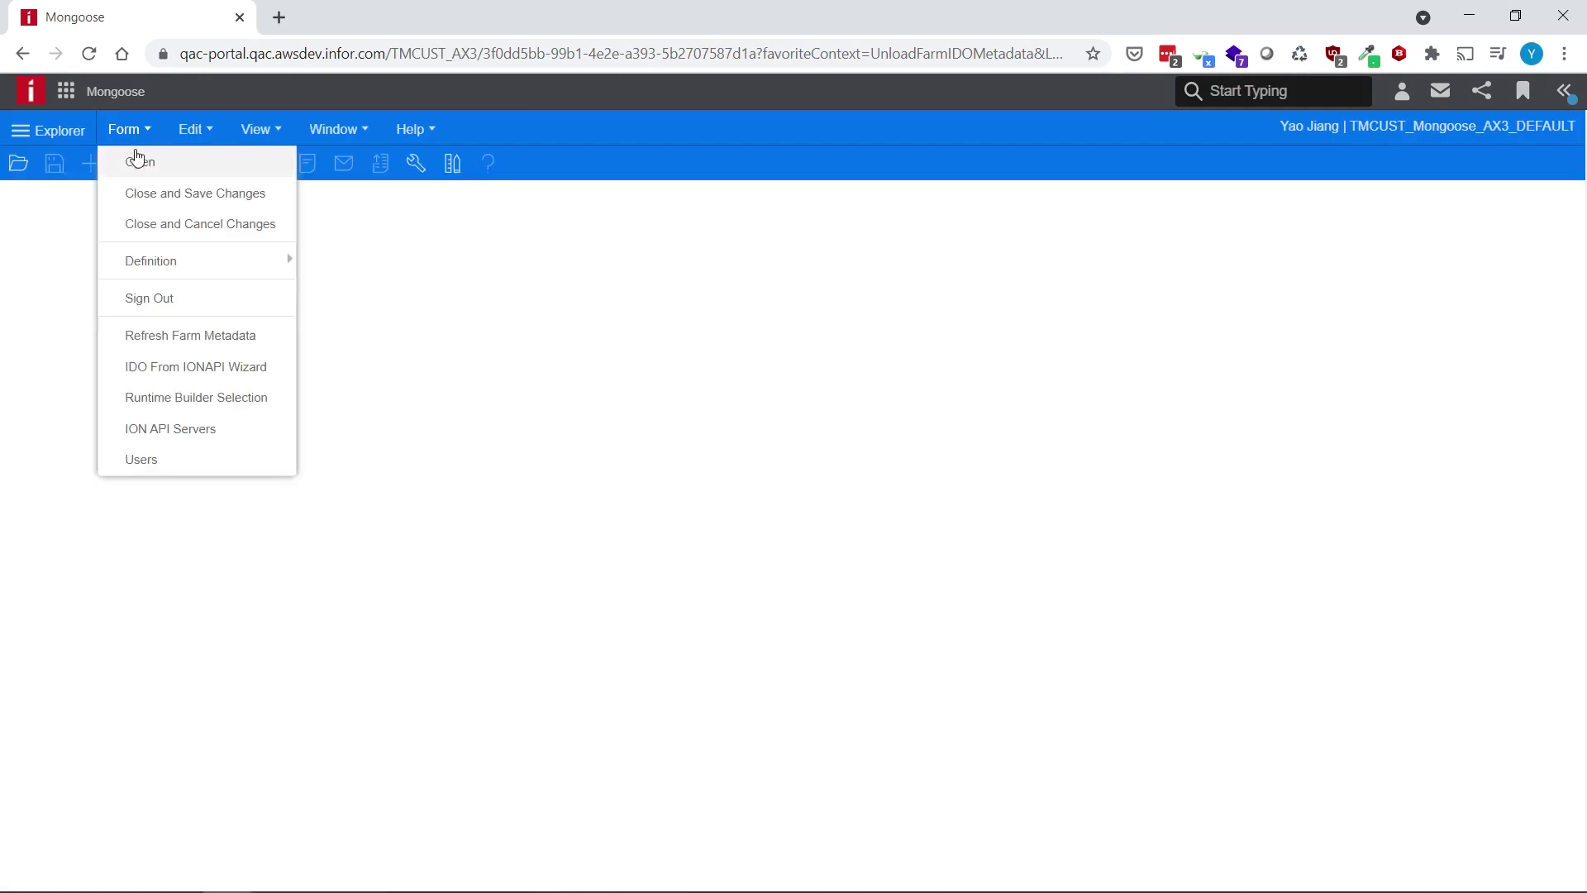
pyautogui.click(180, 166)
pyautogui.write('do')
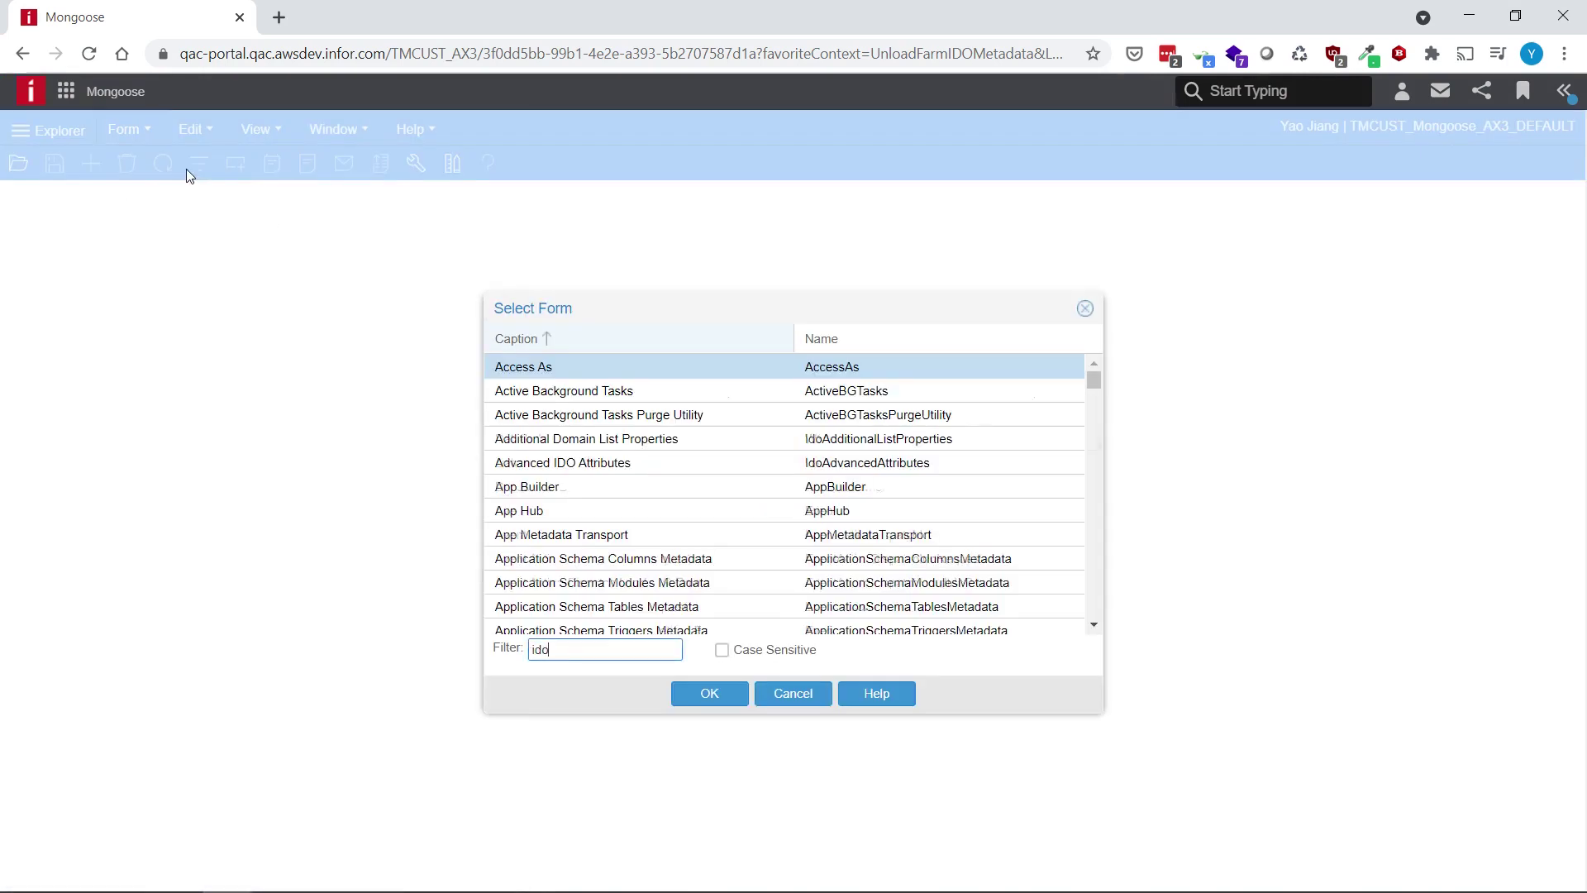
pyautogui.write('c')
pyautogui.click(833, 344)
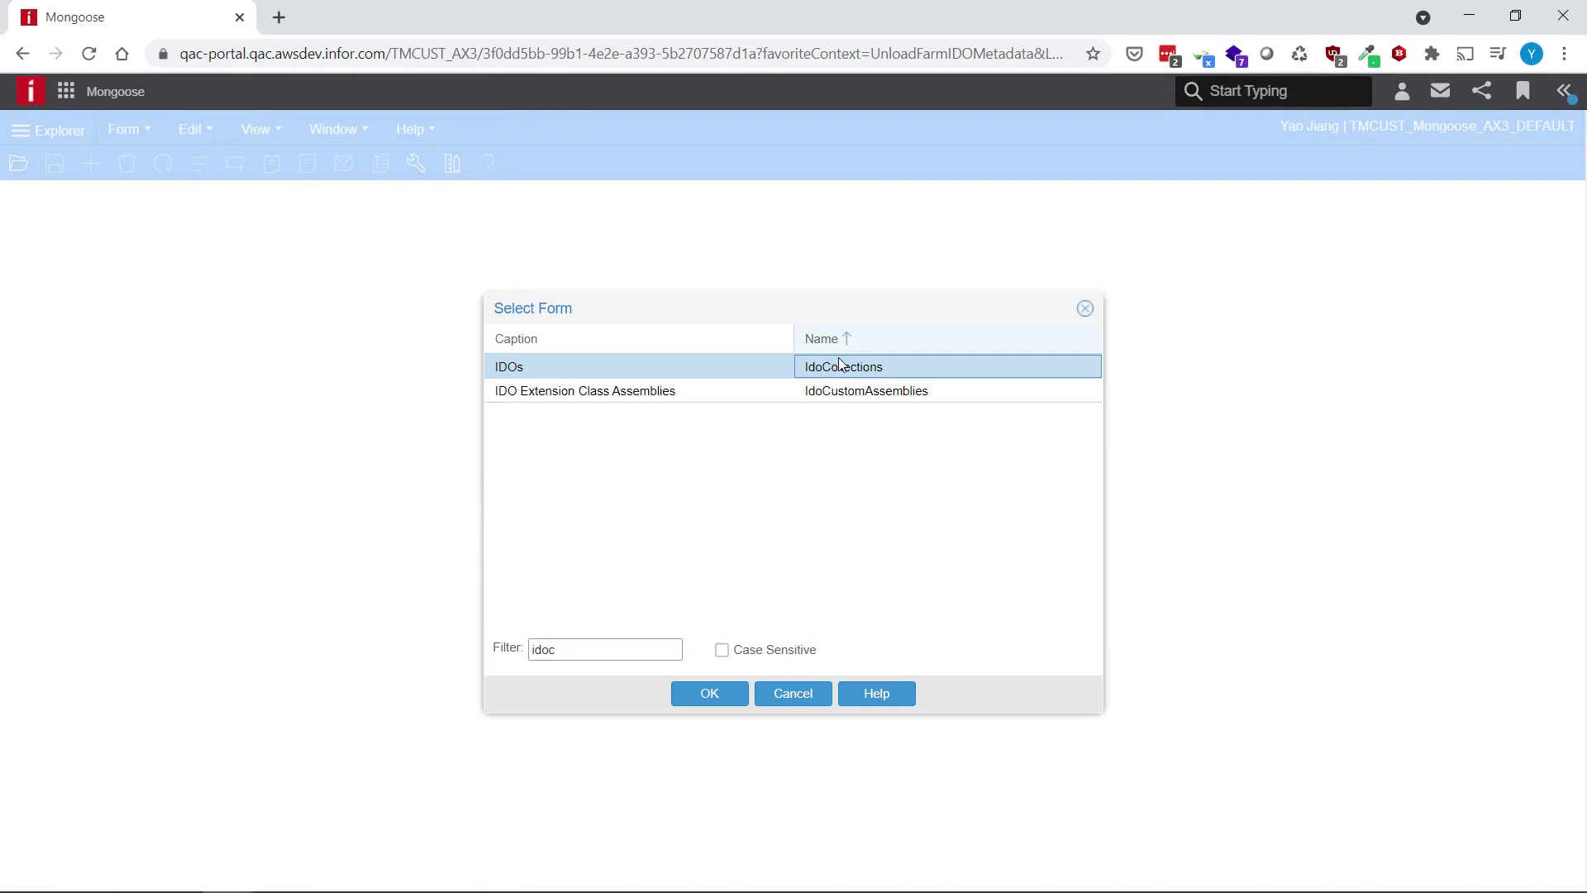
pyautogui.doubleClick(840, 366)
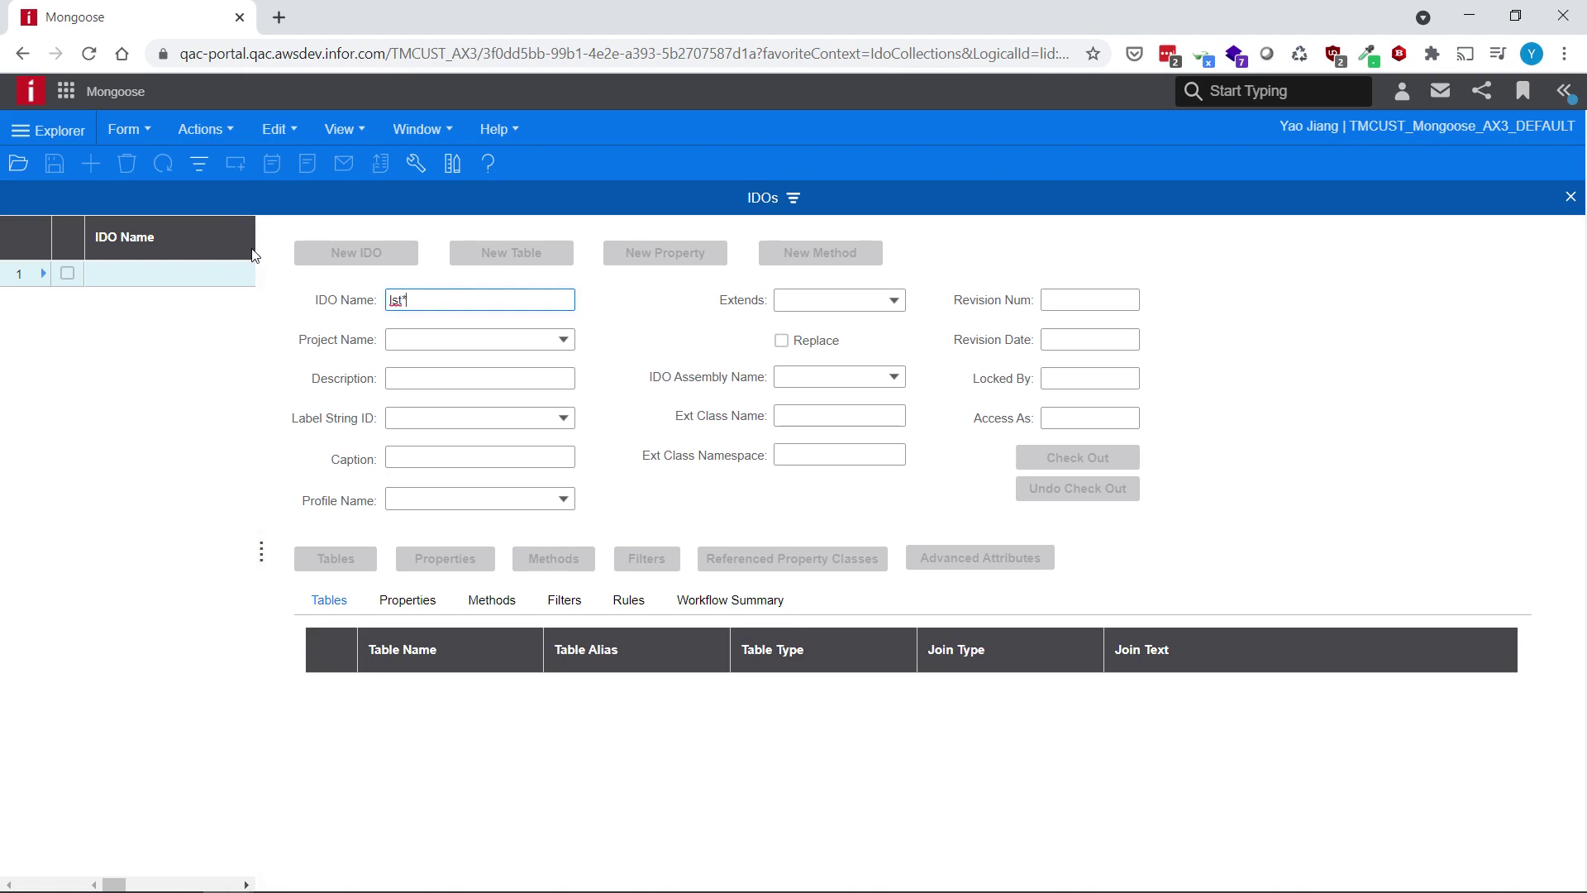
# Load the LstUserDataYJ IDO and open the designer with Site Default editing scope
pyautogui.click(201, 166)
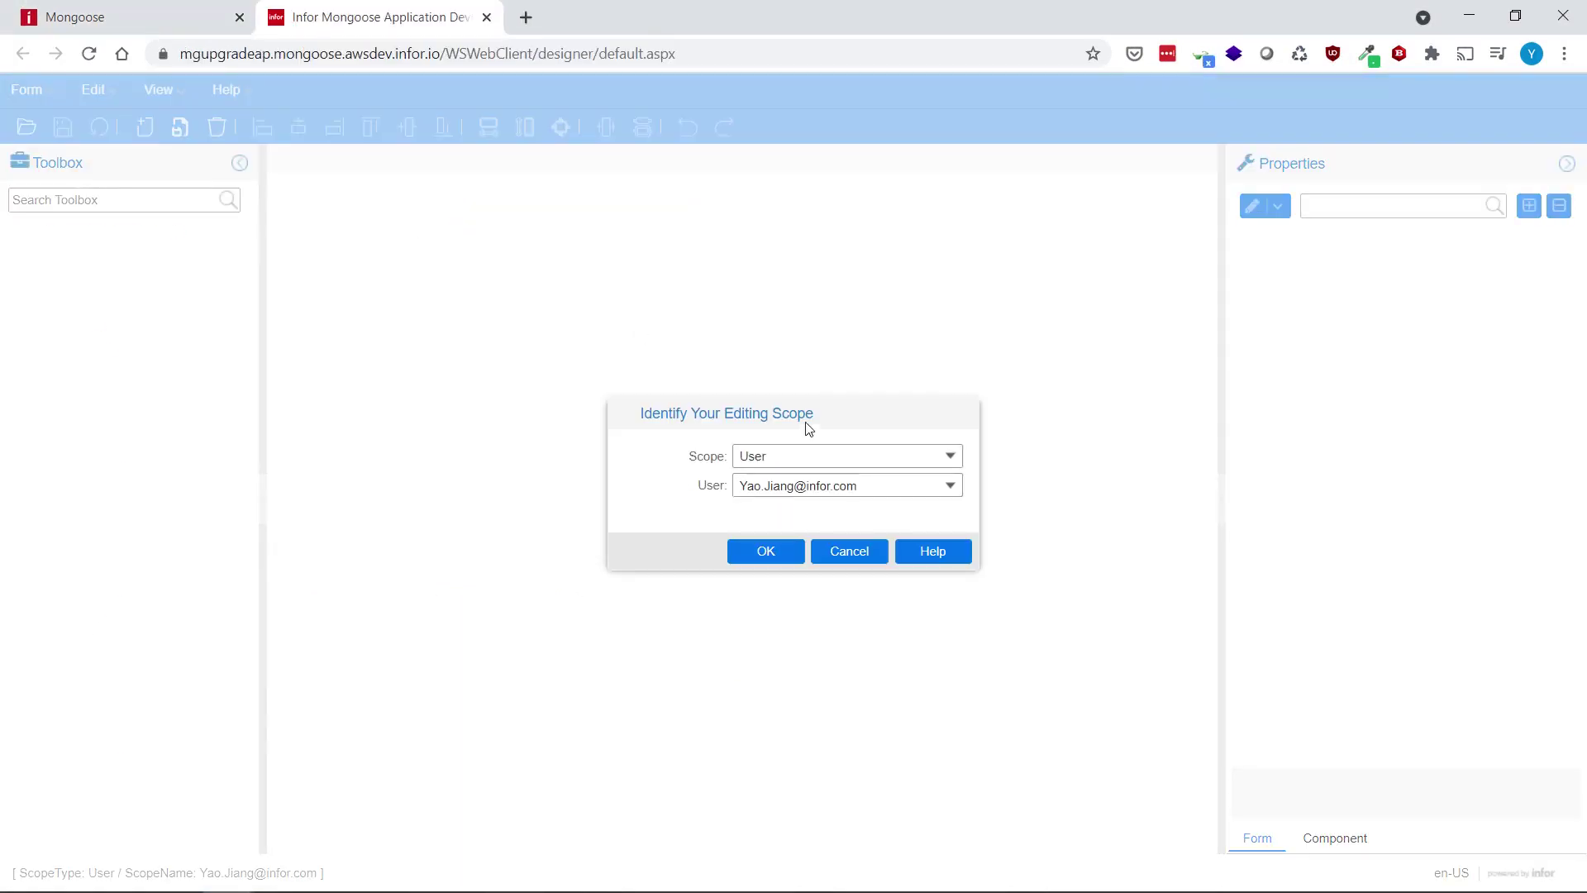
pyautogui.click(794, 456)
pyautogui.click(769, 551)
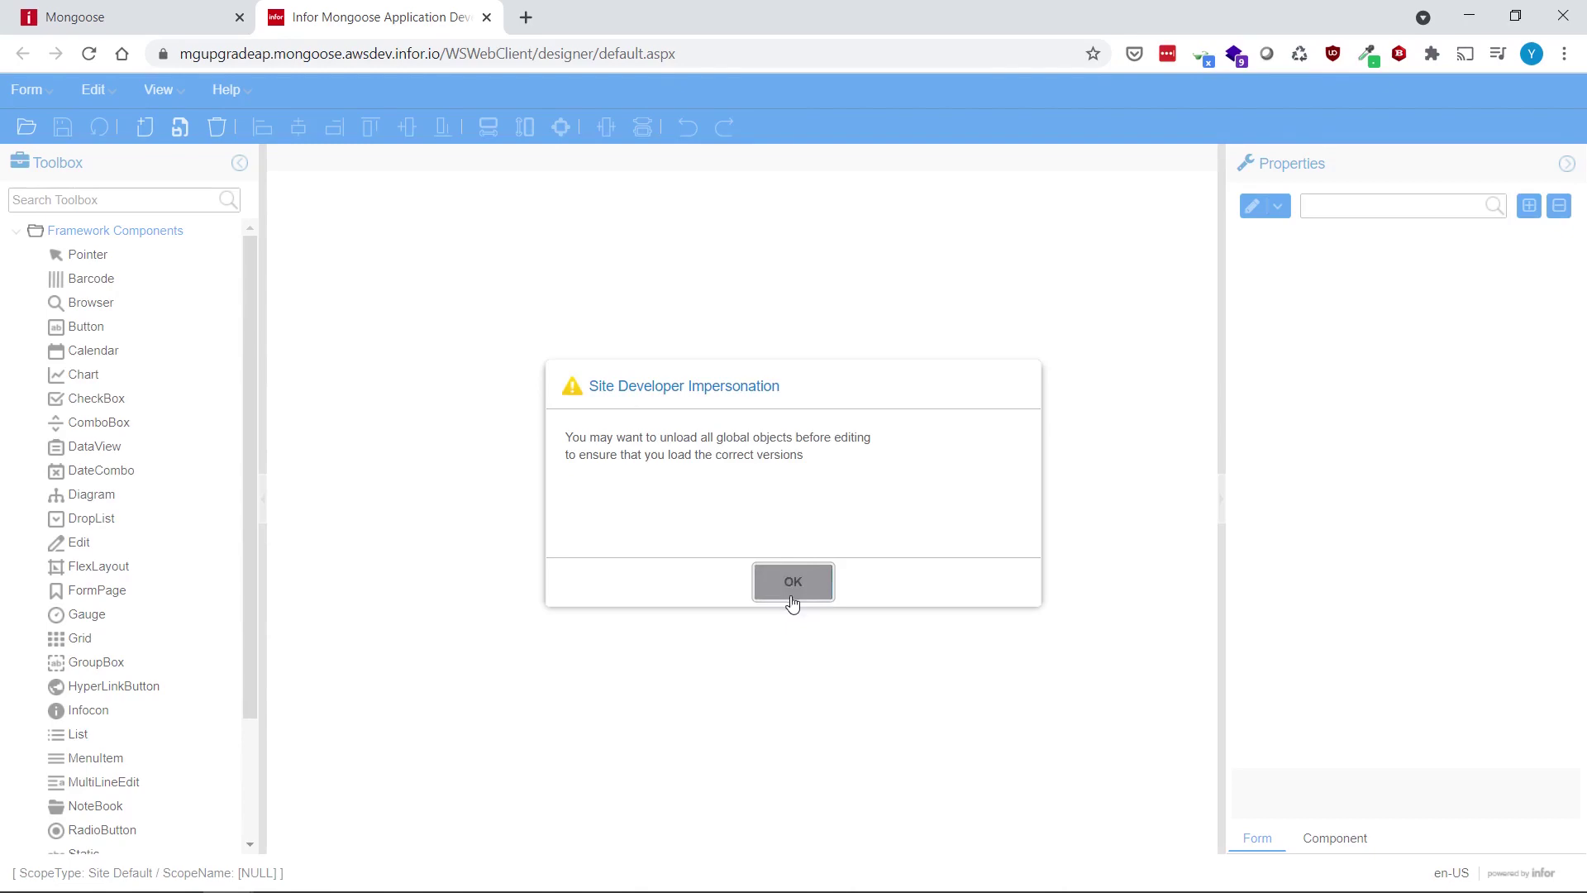
pyautogui.click(794, 581)
# Start a new form using the Classic MultiView form wizard
pyautogui.click(59, 100)
pyautogui.moveTo(53, 125)
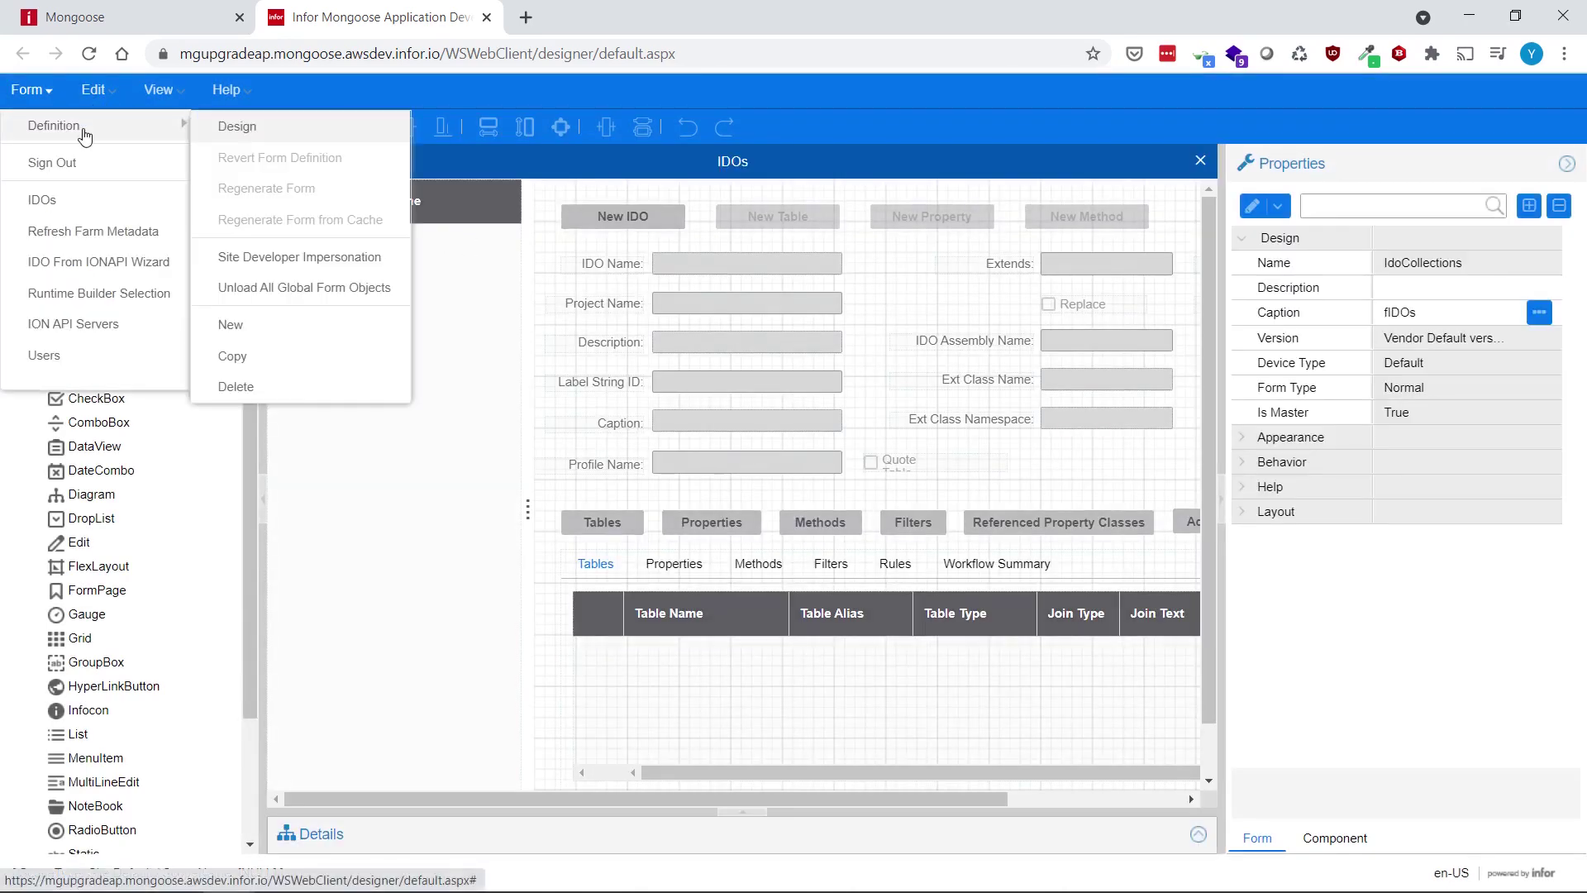
pyautogui.click(236, 322)
pyautogui.click(1011, 395)
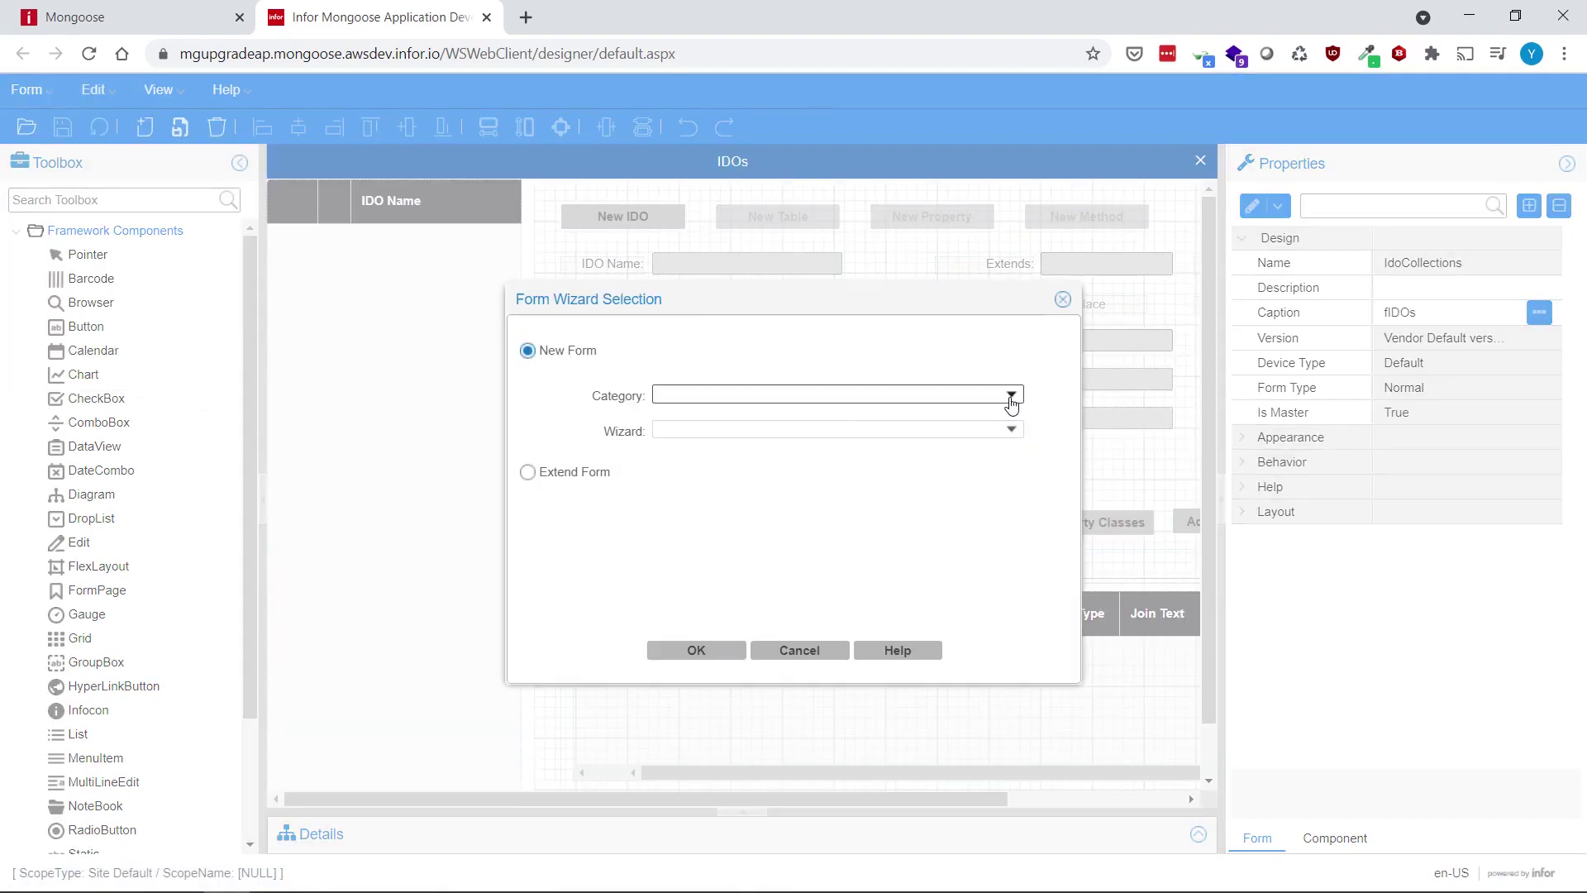
pyautogui.click(918, 434)
pyautogui.click(1010, 429)
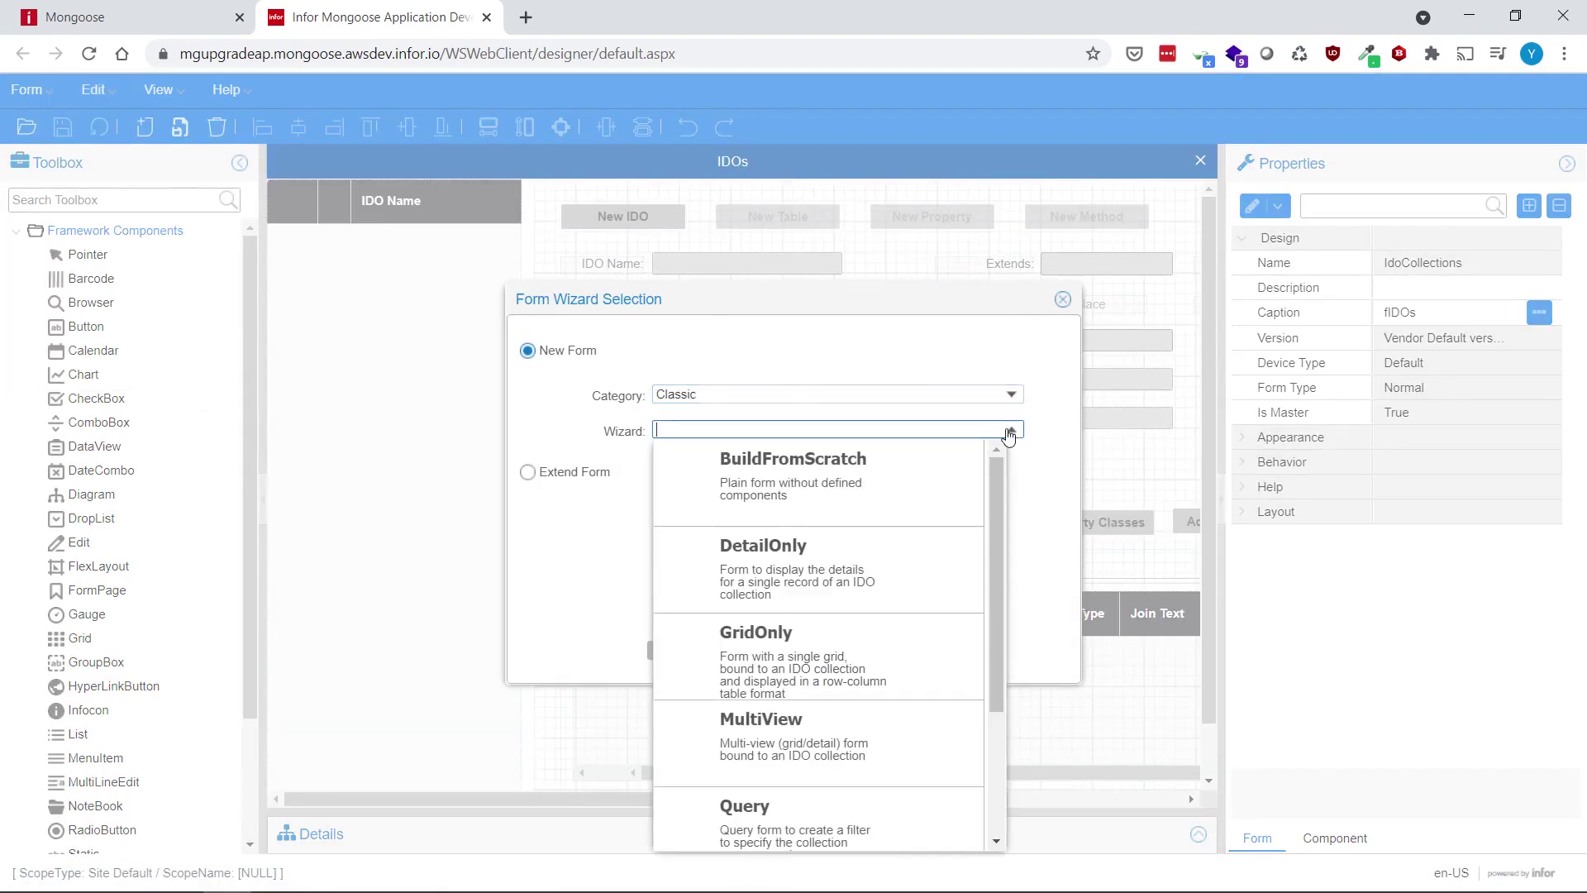
pyautogui.click(854, 738)
pyautogui.click(736, 651)
pyautogui.write('LstUserDataYJ')
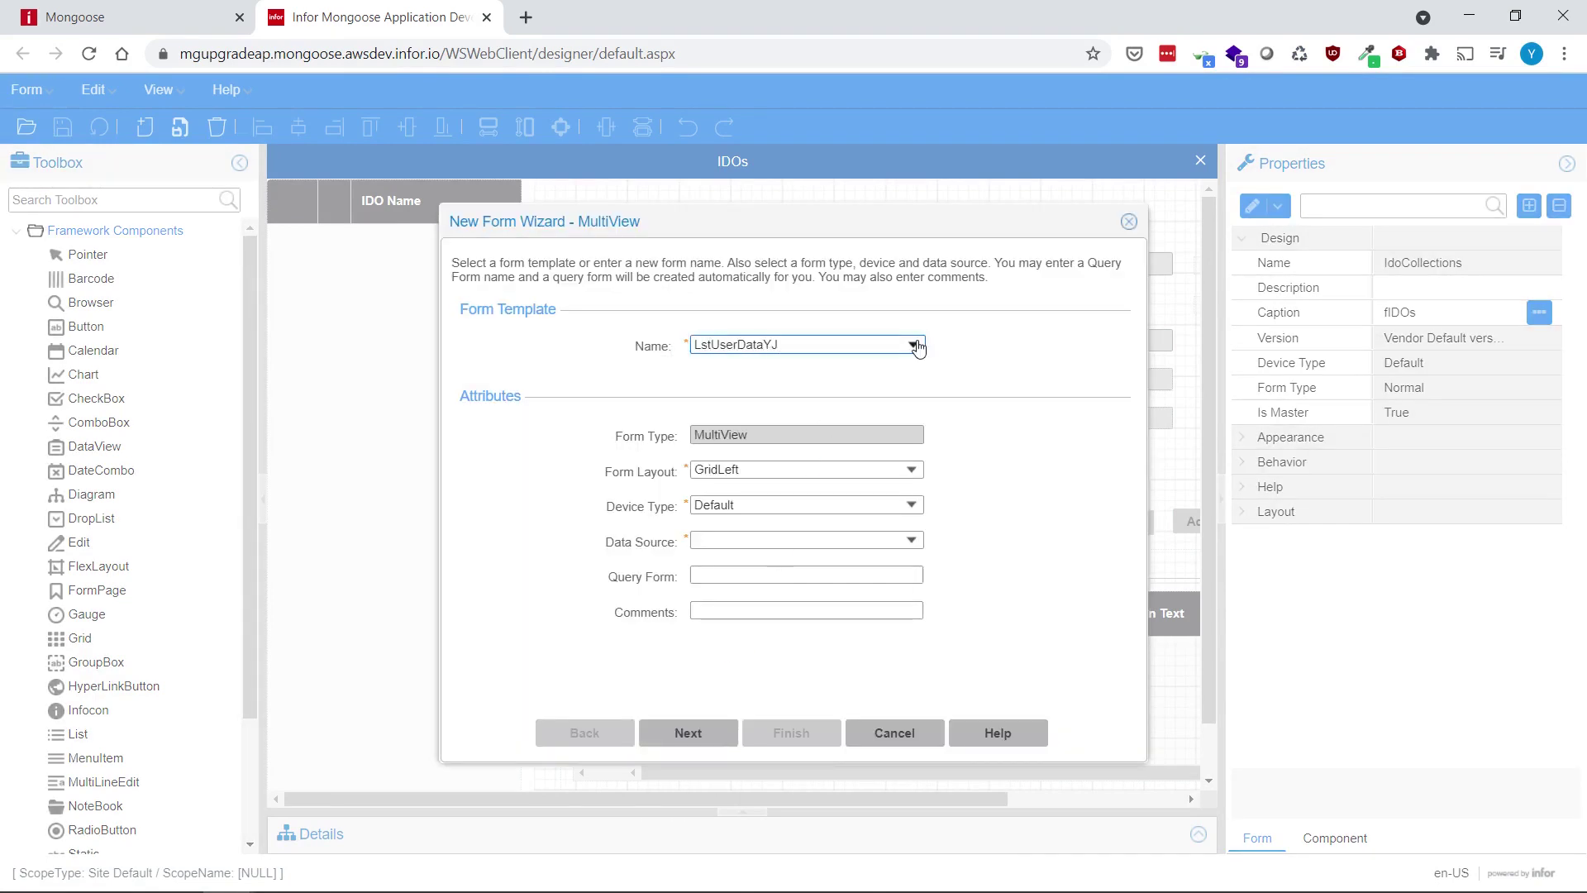
# Name the form LstUserDataYJ with LstUserDataYJ as data source, finish, and close IDOs
pyautogui.doubleClick(846, 348)
pyautogui.hotkey('ctrl', 'c')
pyautogui.click(732, 541)
pyautogui.hotkey('ctrl', 'v')
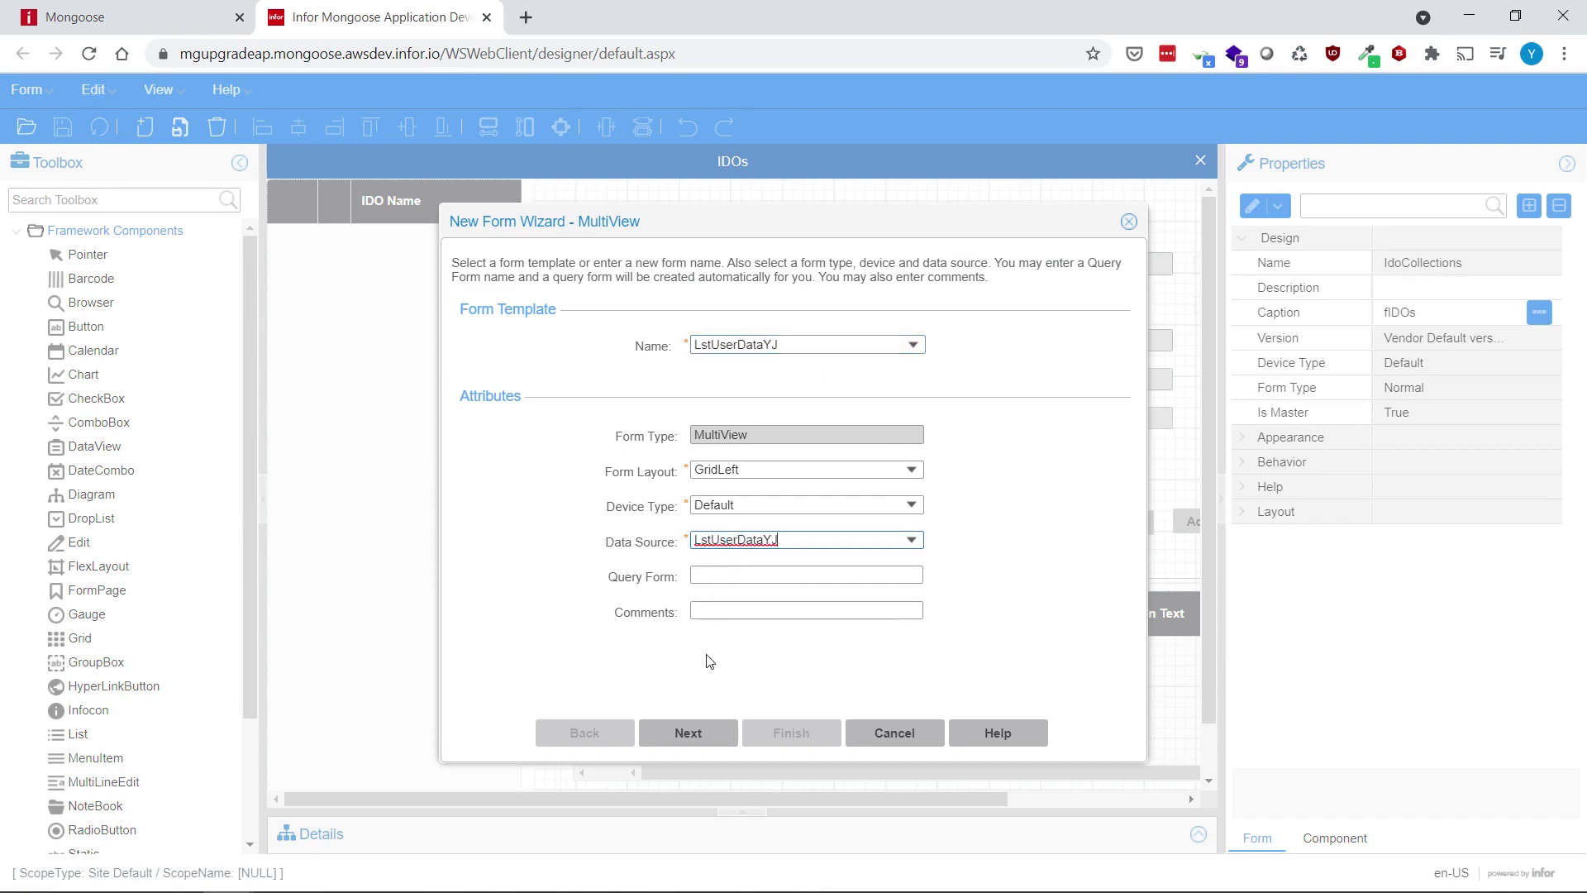
pyautogui.click(692, 730)
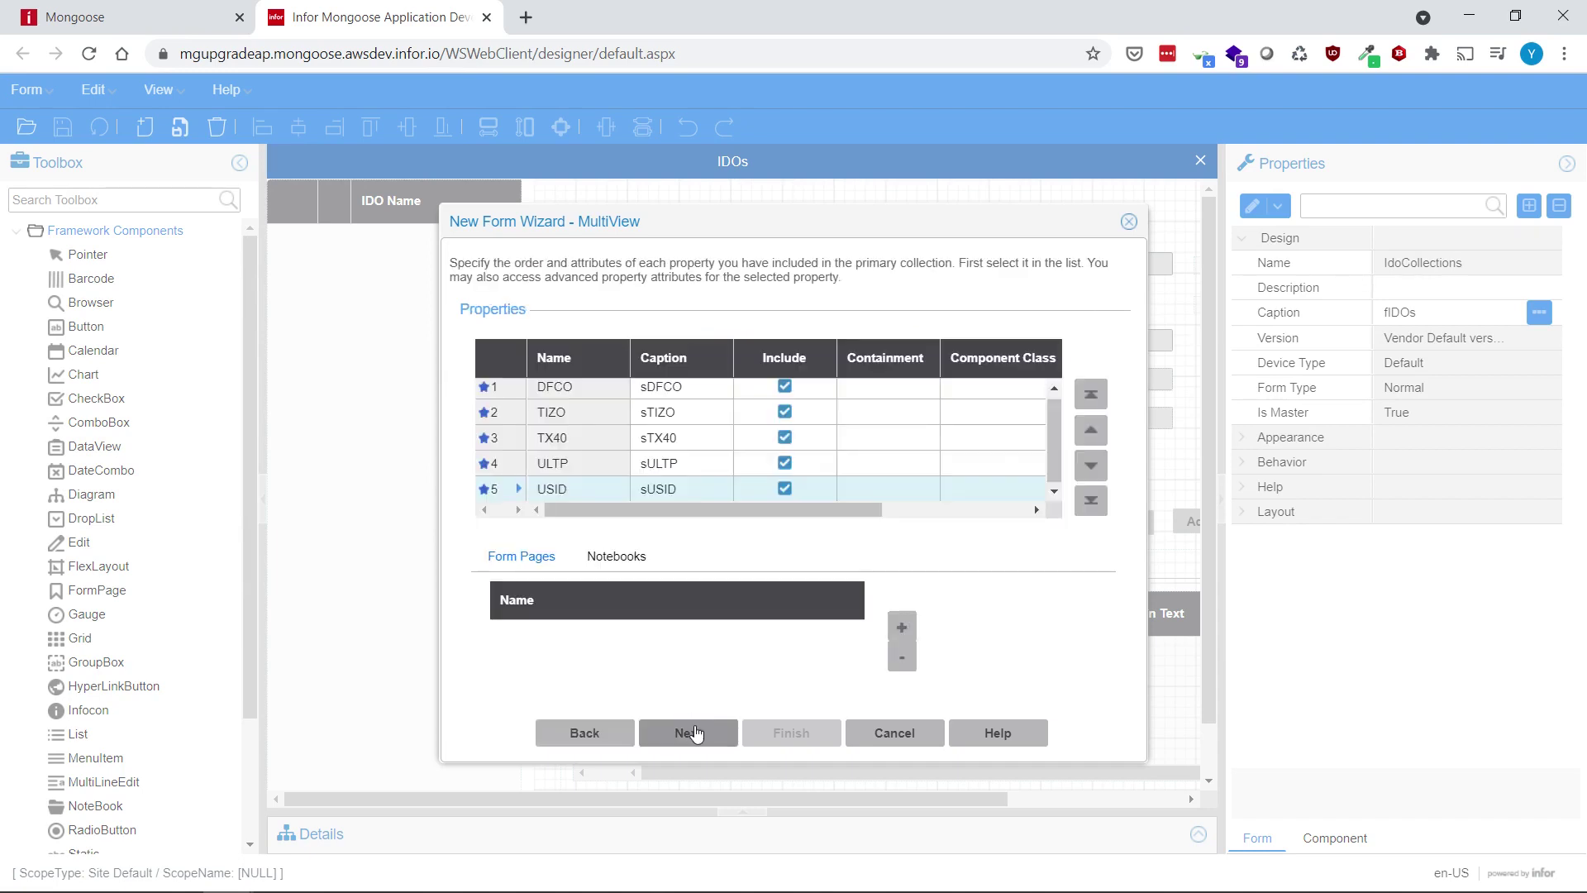
pyautogui.click(694, 729)
pyautogui.click(791, 736)
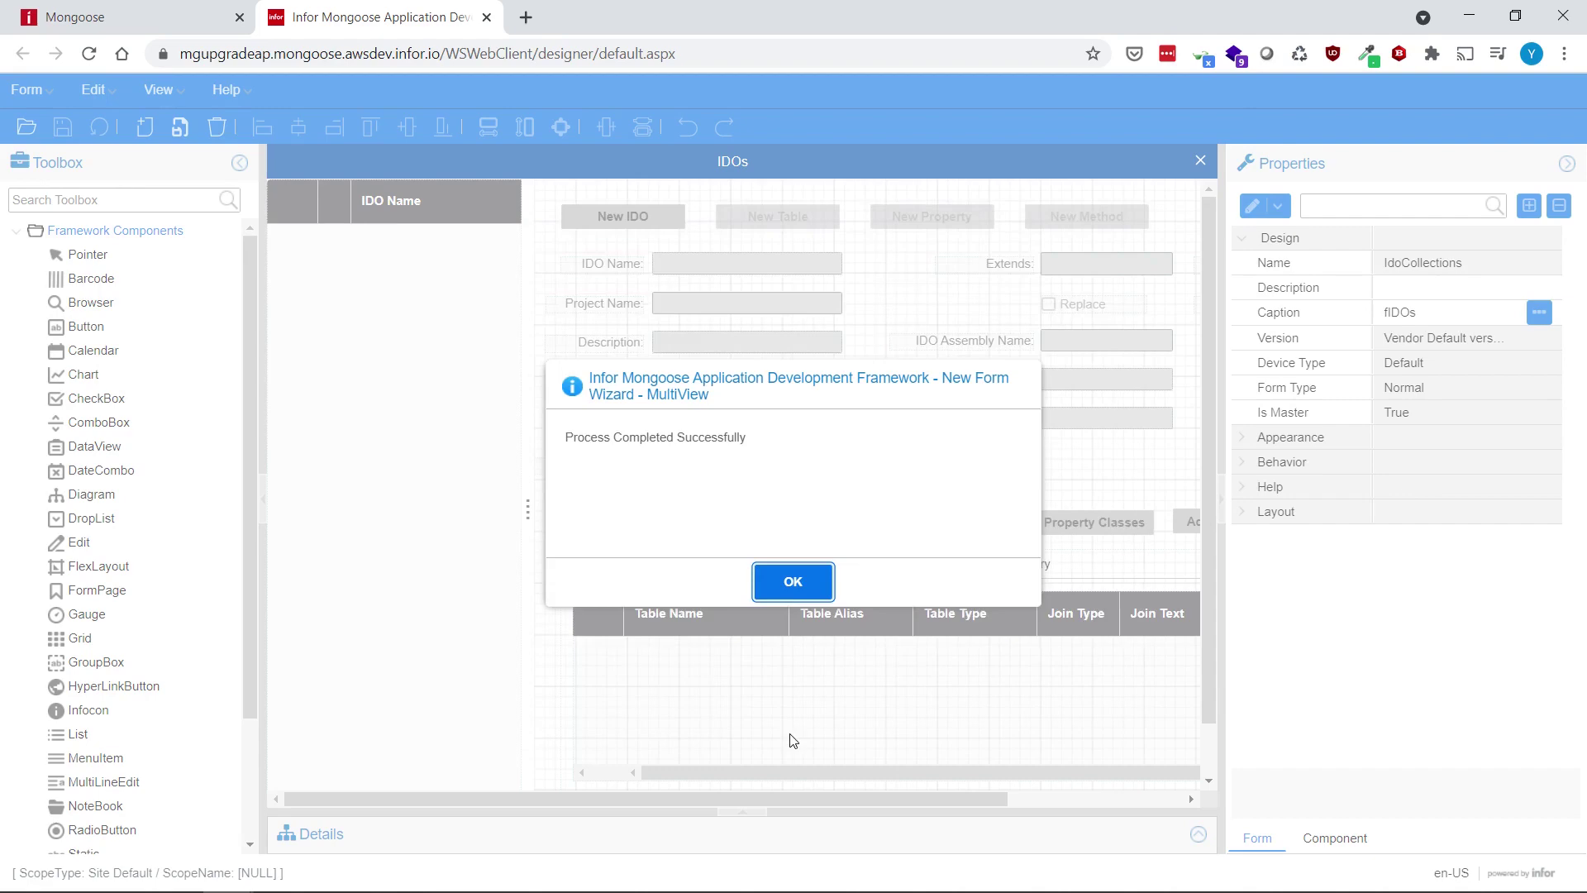
pyautogui.click(792, 581)
pyautogui.click(726, 159)
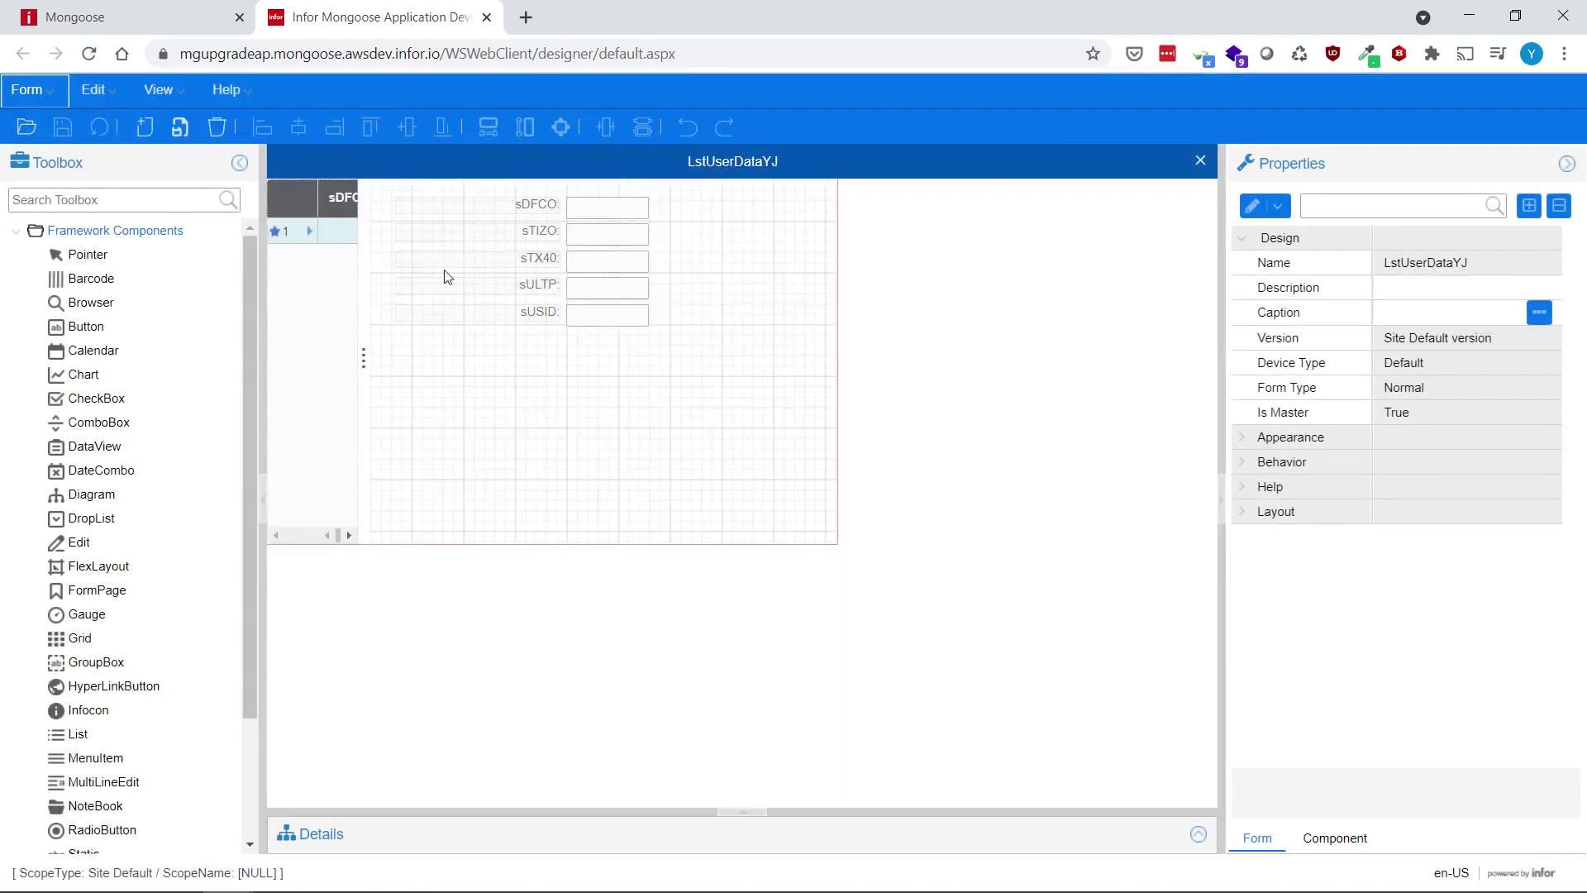
# Widen the form's grid to show more columns and full sUSID values
pyautogui.moveTo(385, 321); pyautogui.dragTo(559, 322)
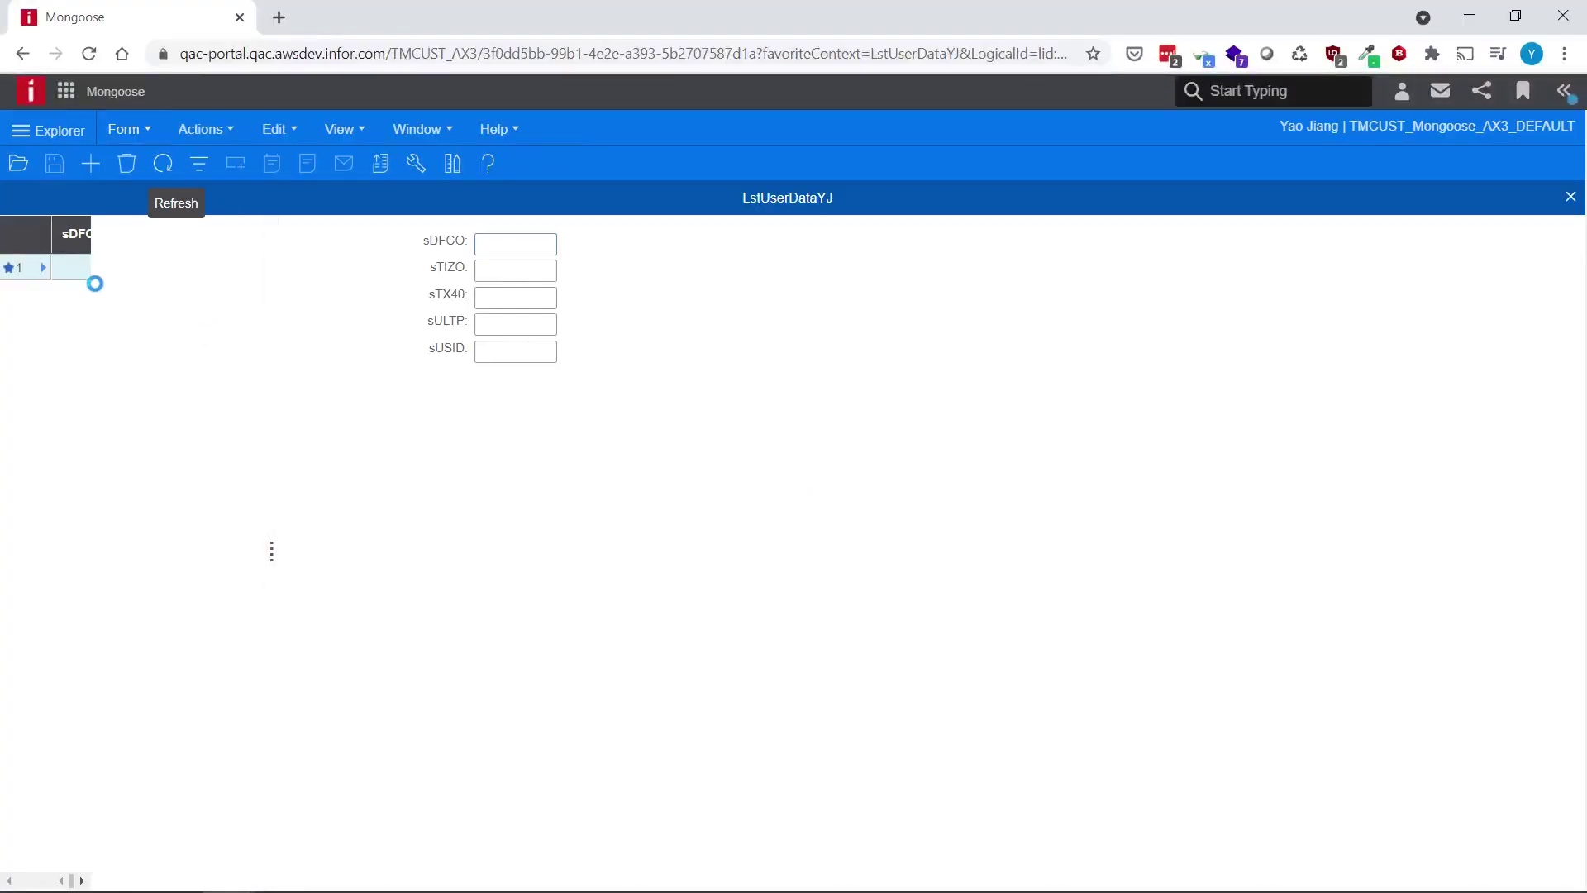
pyautogui.moveTo(269, 430); pyautogui.dragTo(620, 497)
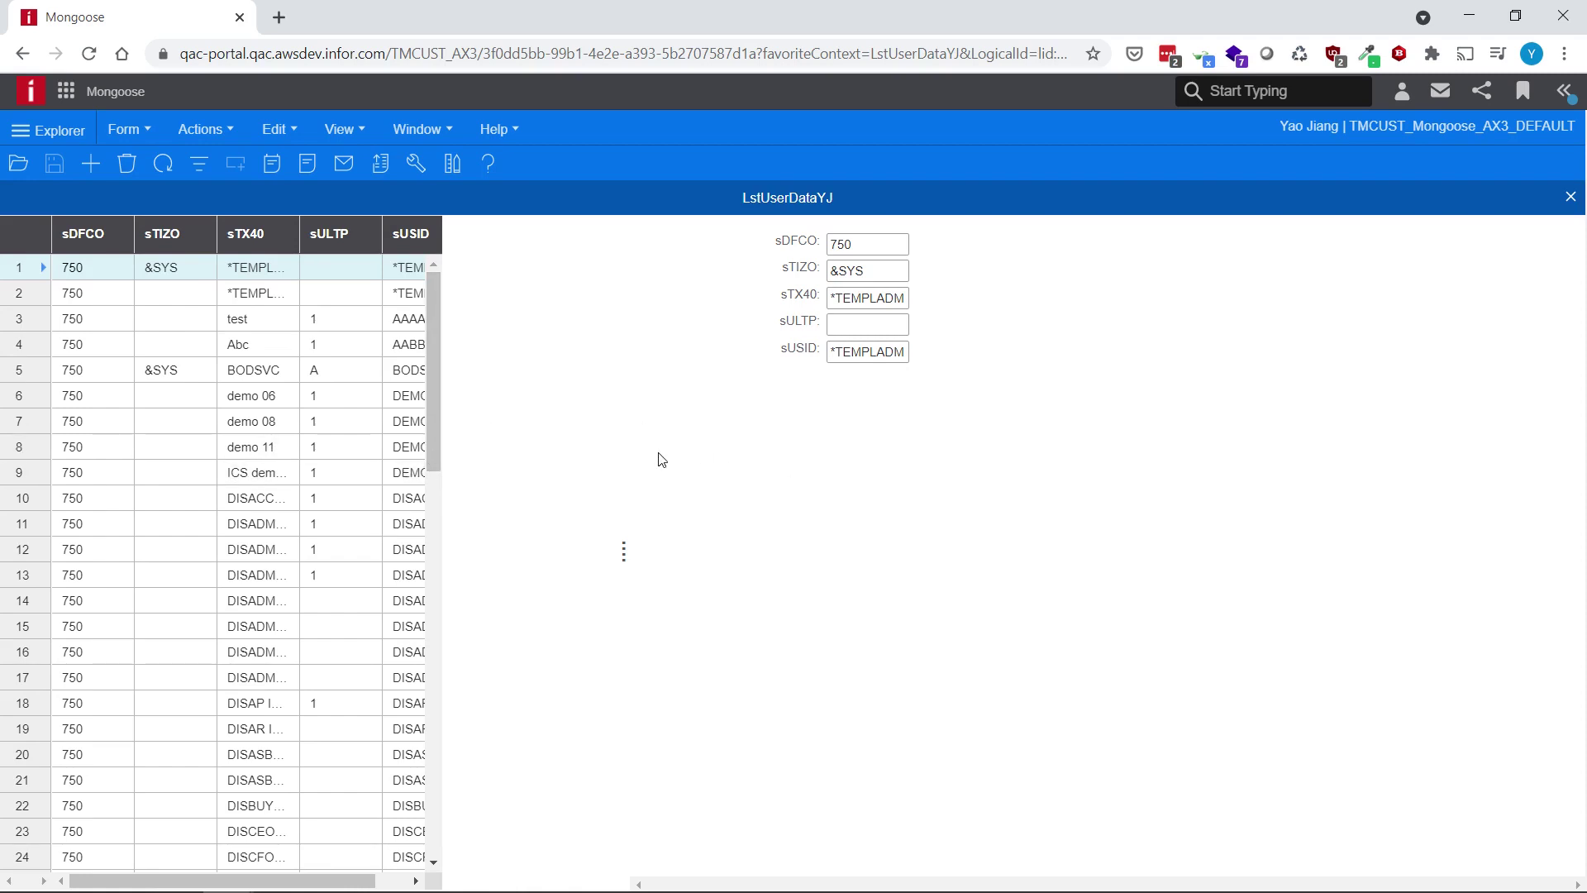
pyautogui.moveTo(624, 464); pyautogui.dragTo(731, 460)
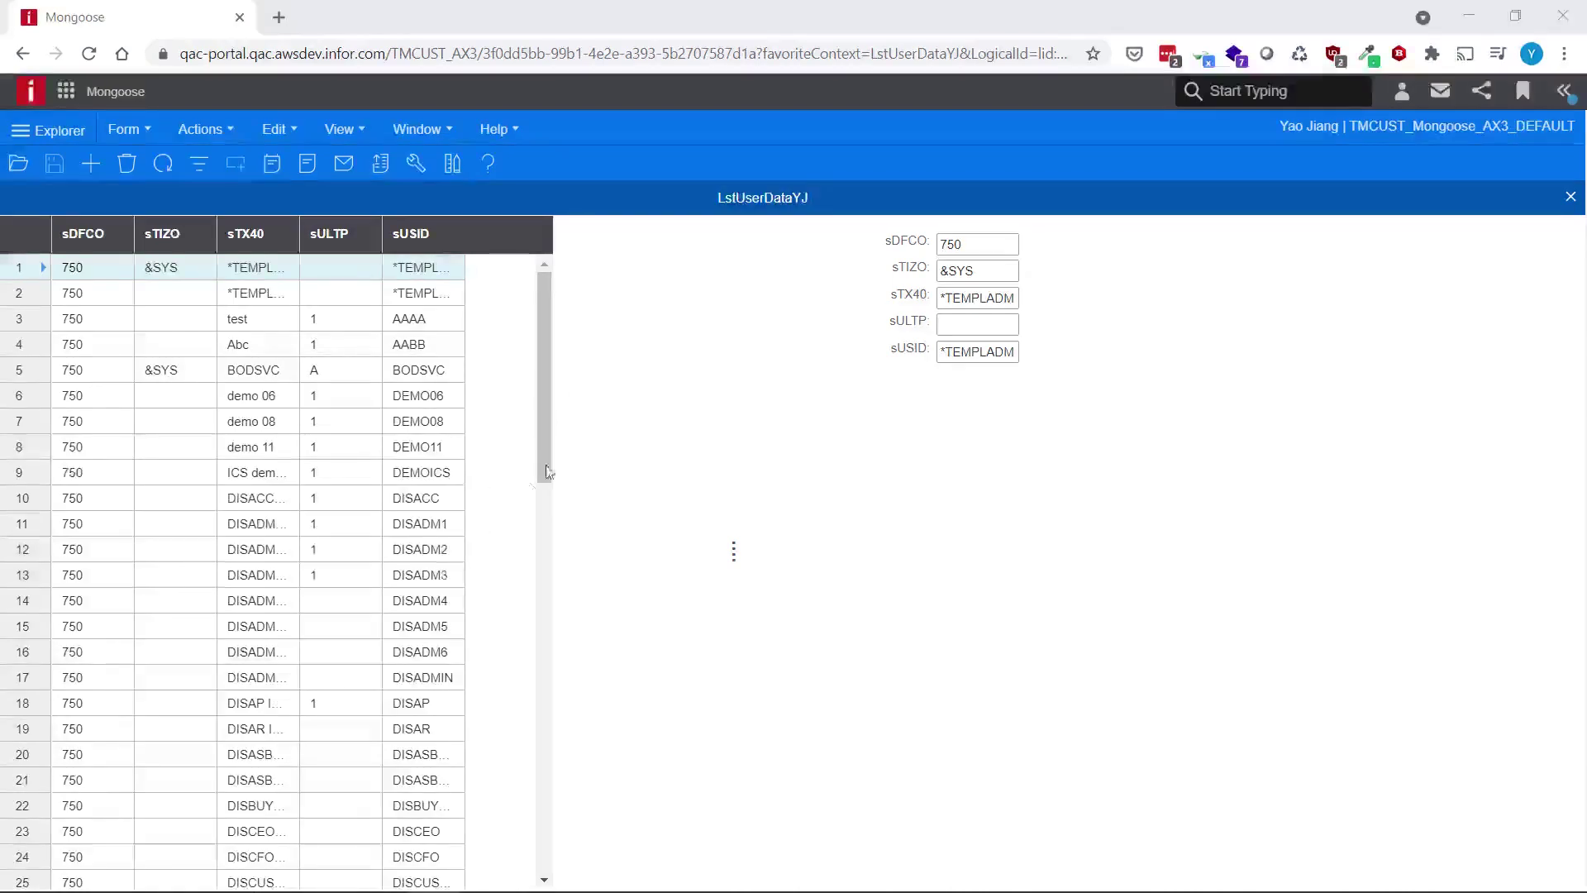
pyautogui.moveTo(549, 457); pyautogui.dragTo(509, 882)
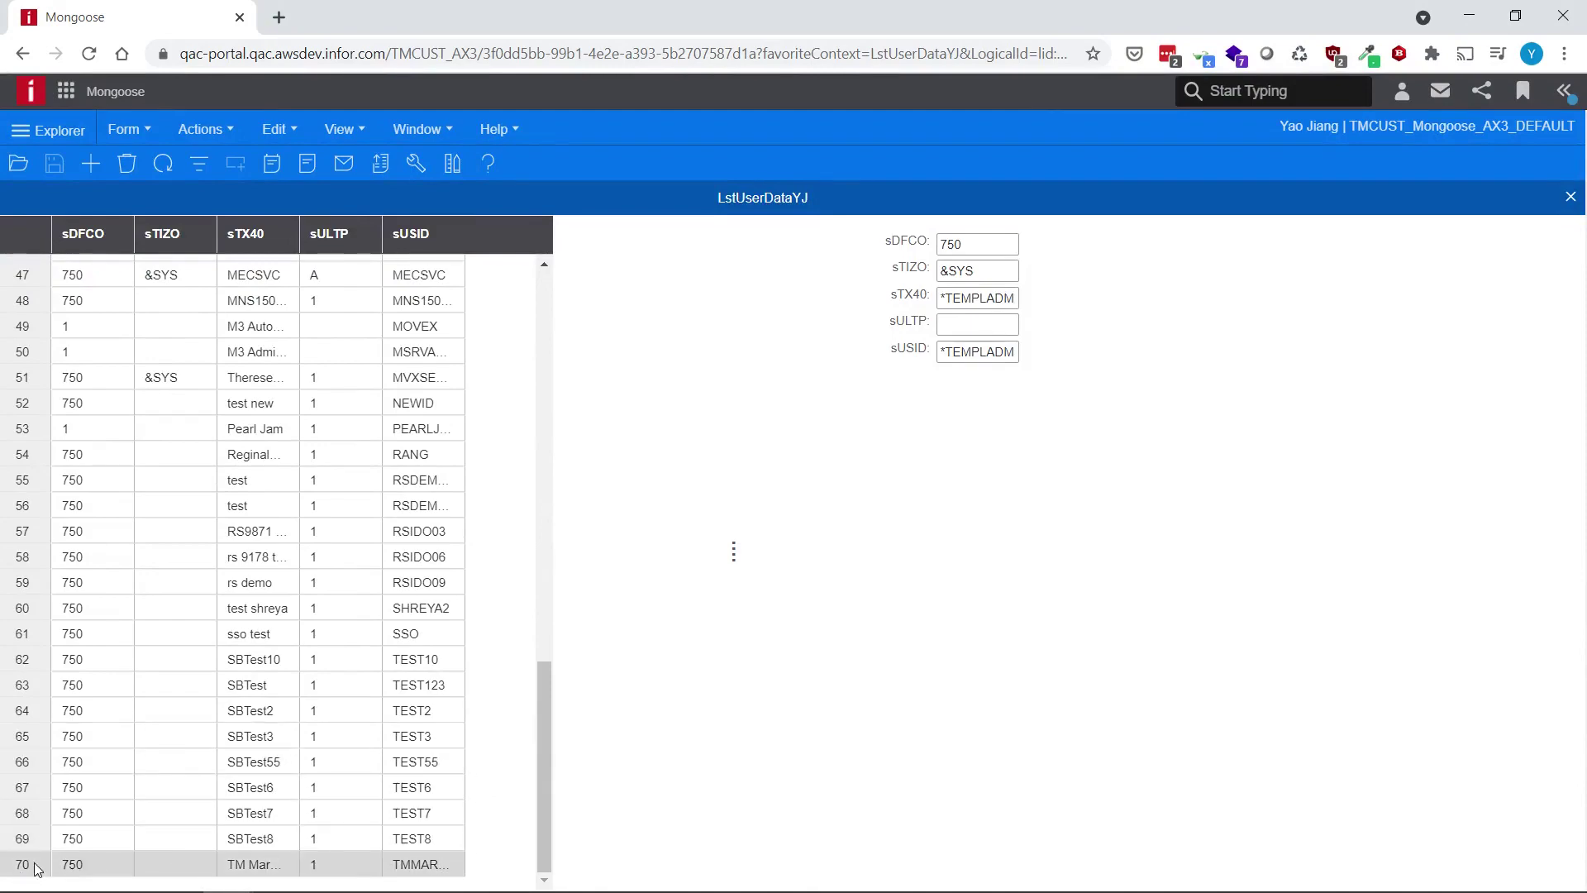
pyautogui.moveTo(553, 762); pyautogui.dragTo(563, 319)
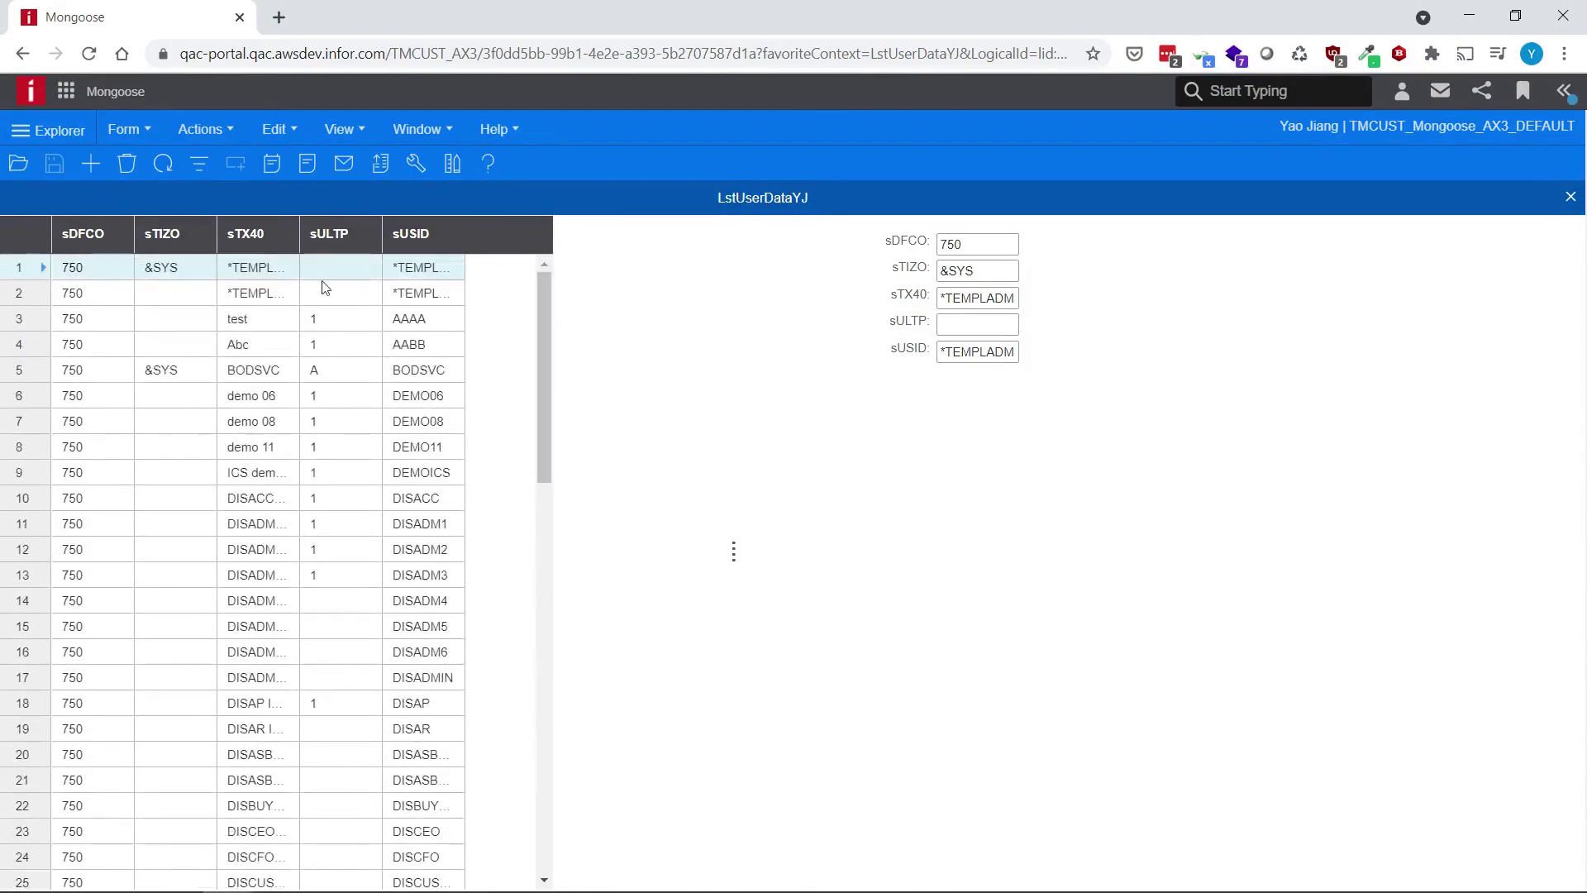
# Delete the test record in row 3 and save the removal
pyautogui.click(56, 320)
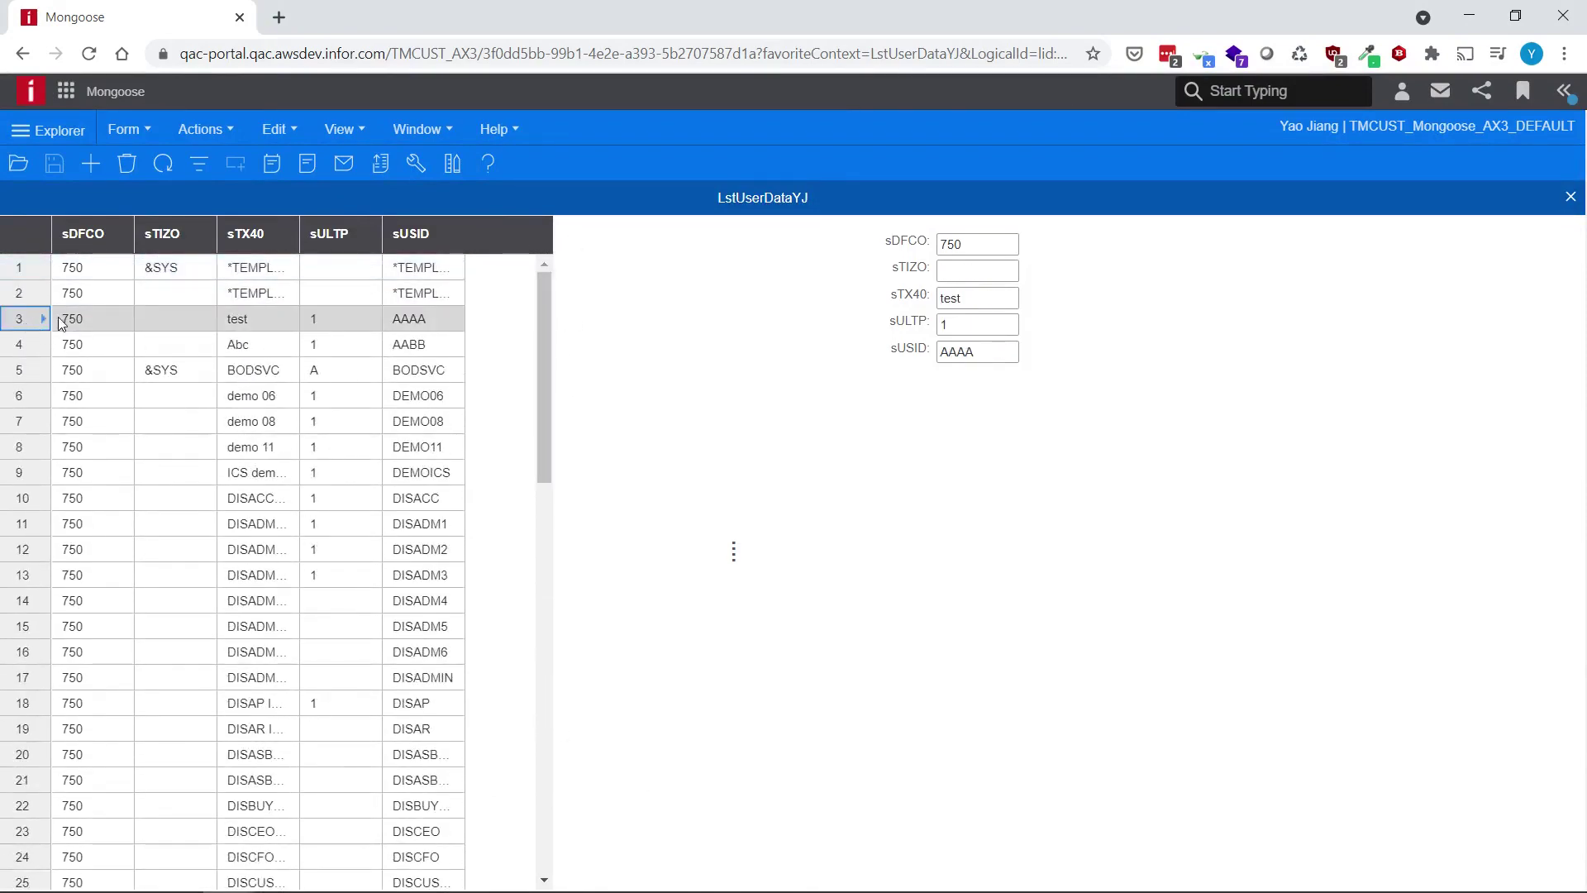
pyautogui.click(127, 162)
pyautogui.click(752, 602)
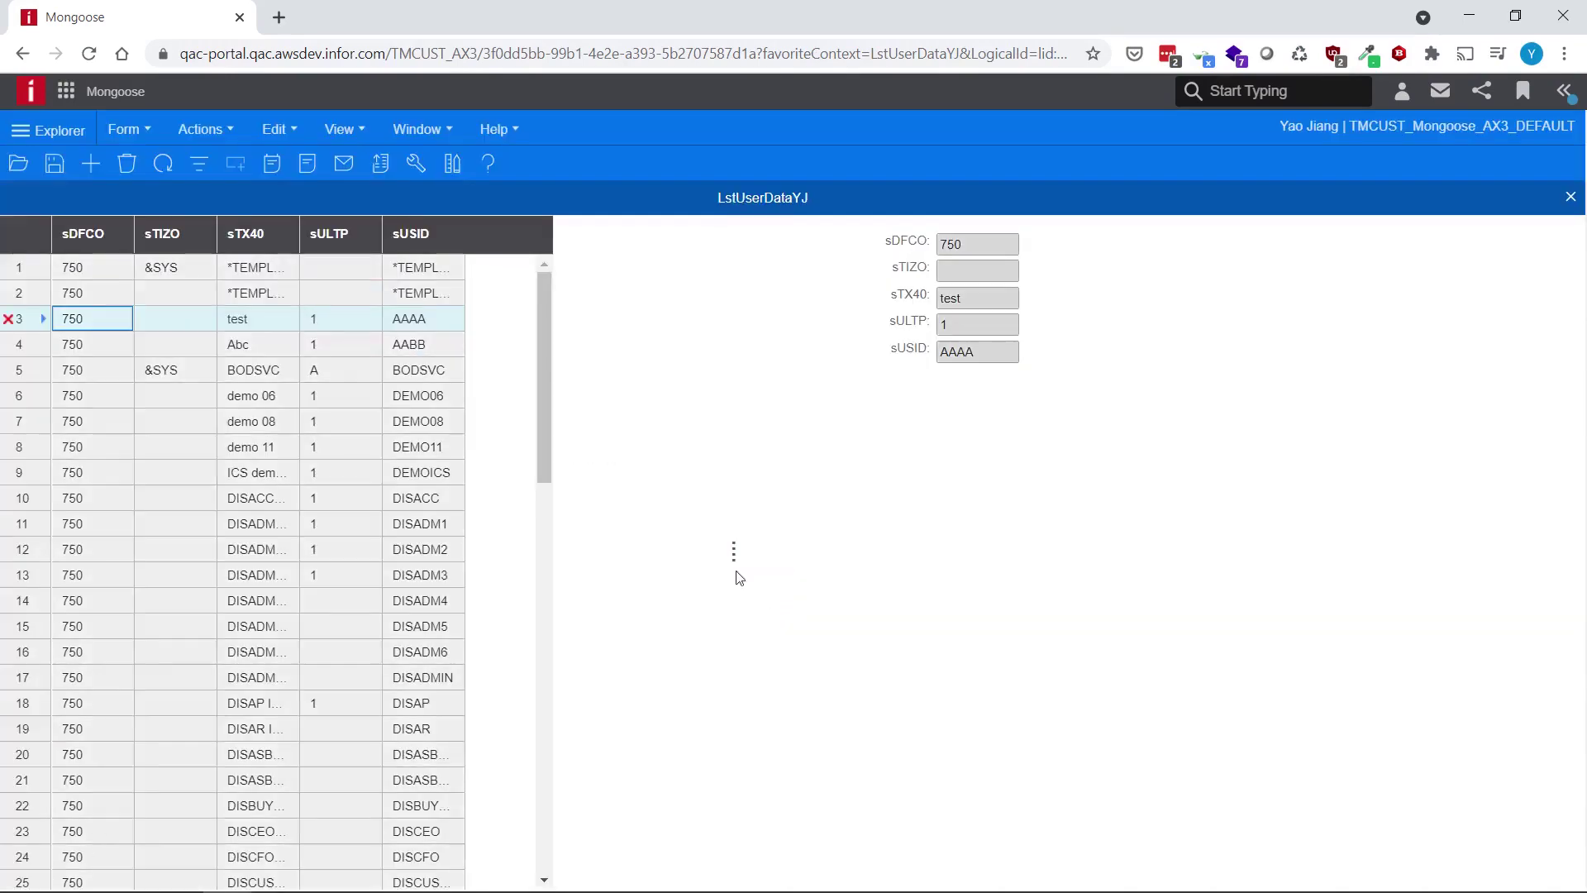
pyautogui.click(53, 163)
# Close the designer view and retrieve the M3 user records into the form
pyautogui.click(1572, 200)
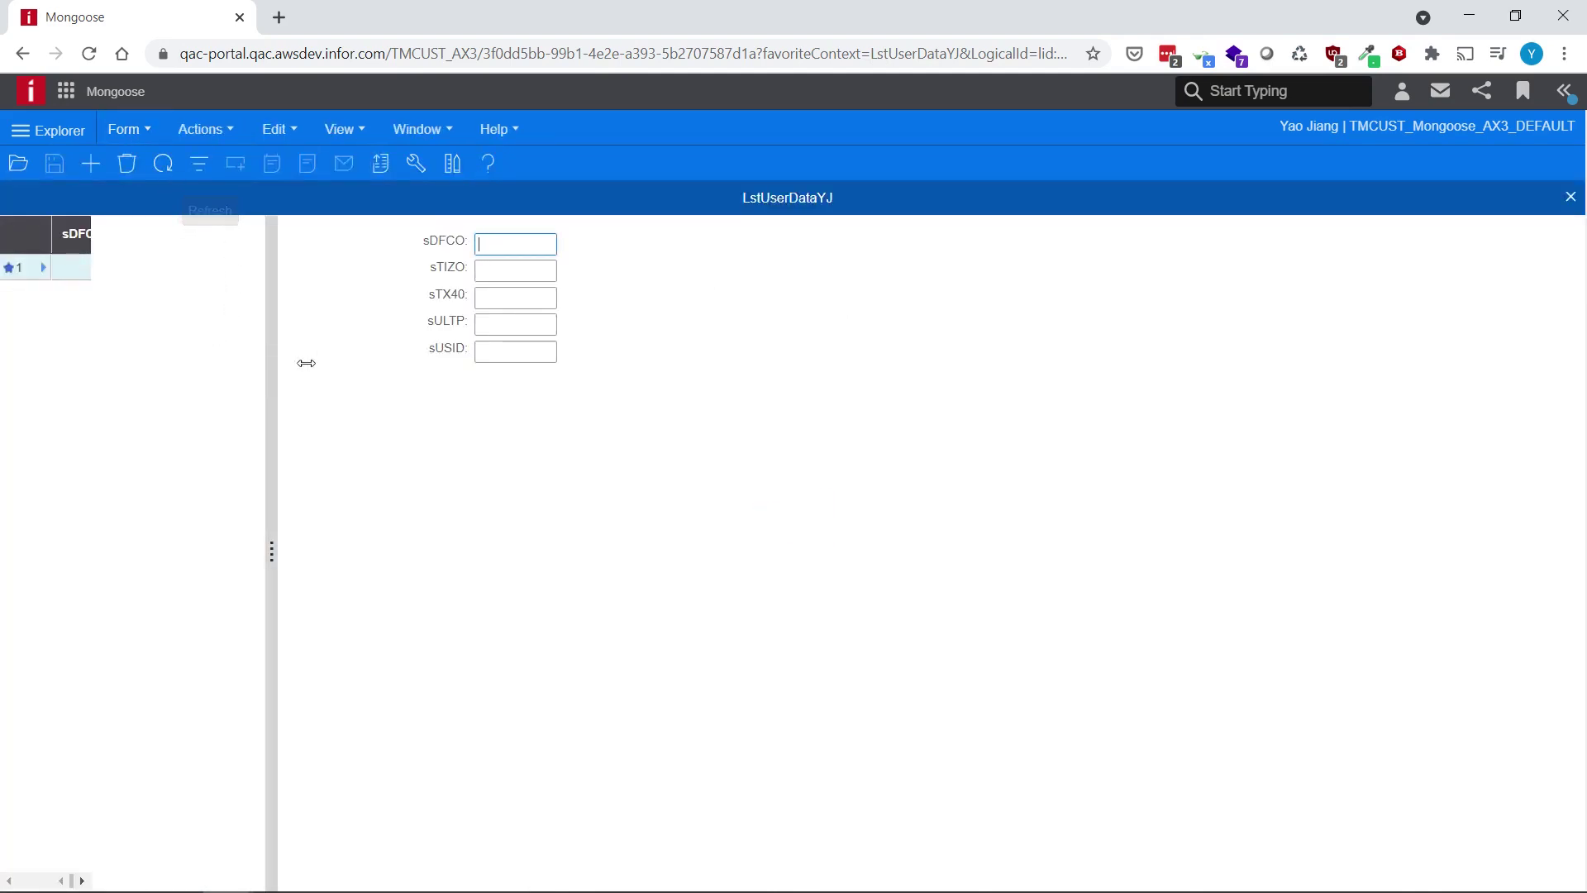
pyautogui.click(162, 166)
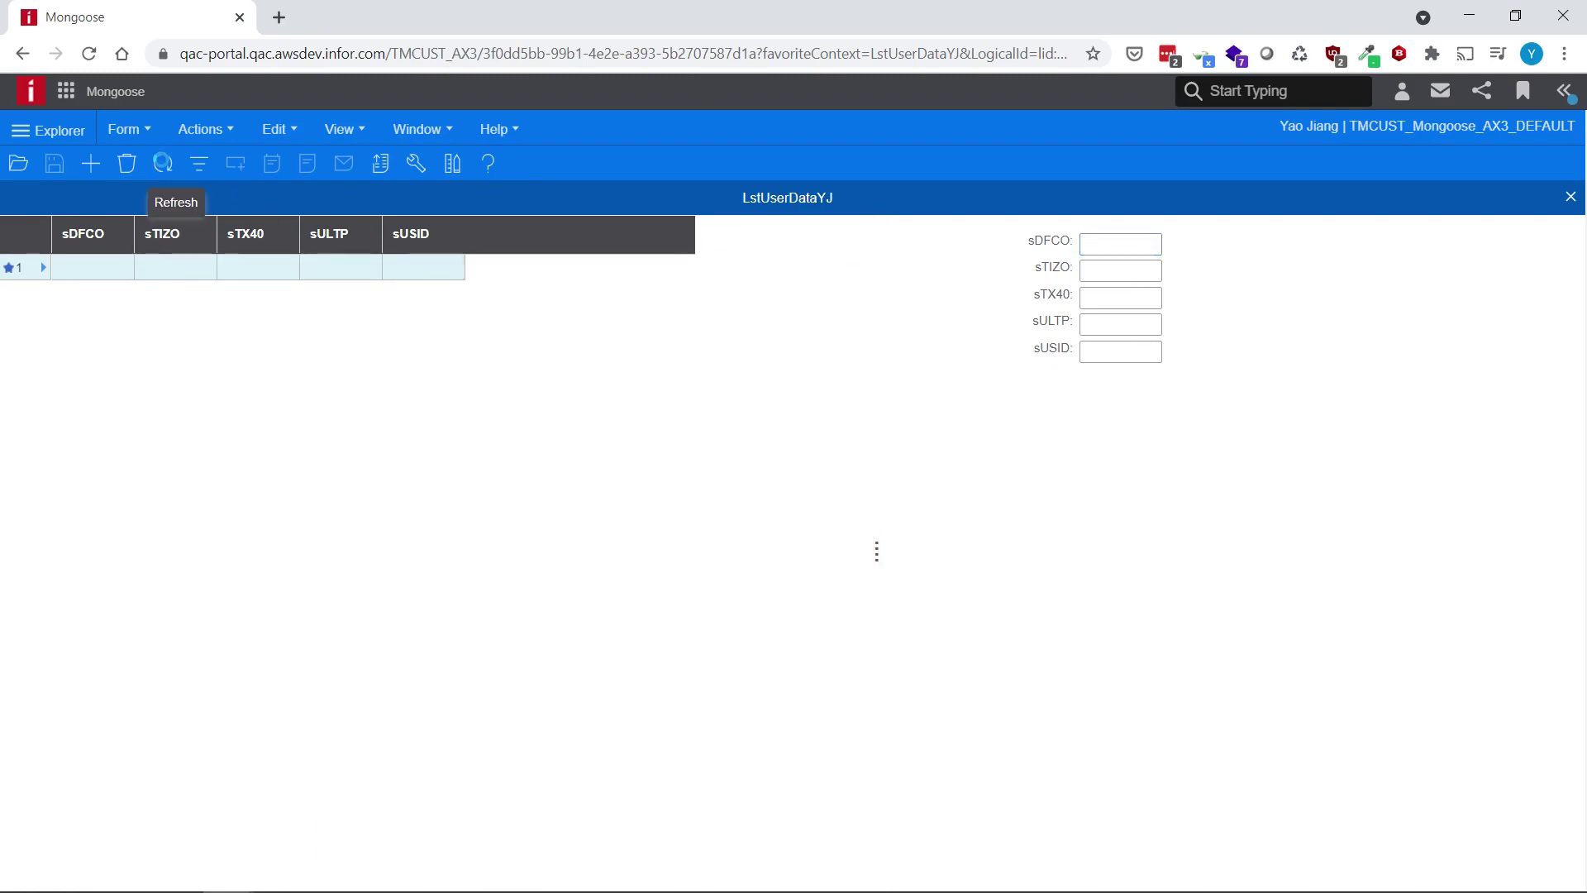
pyautogui.moveTo(685, 361); pyautogui.dragTo(702, 791)
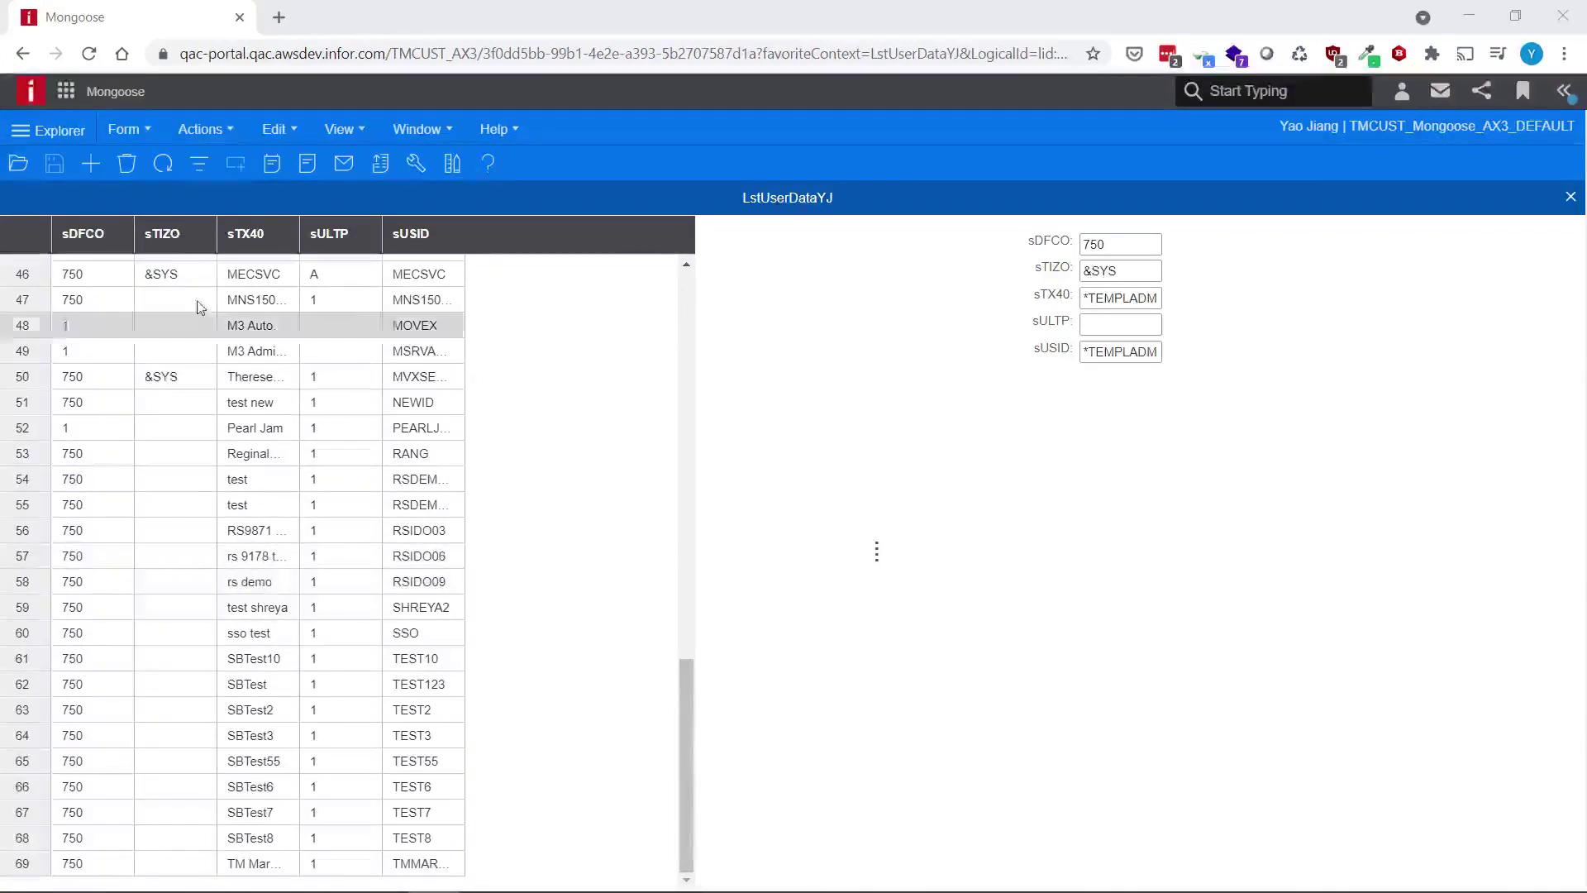
# Add and save user testnewuser with company 750 and text hello, then reload the grid
pyautogui.click(97, 167)
pyautogui.write('750')
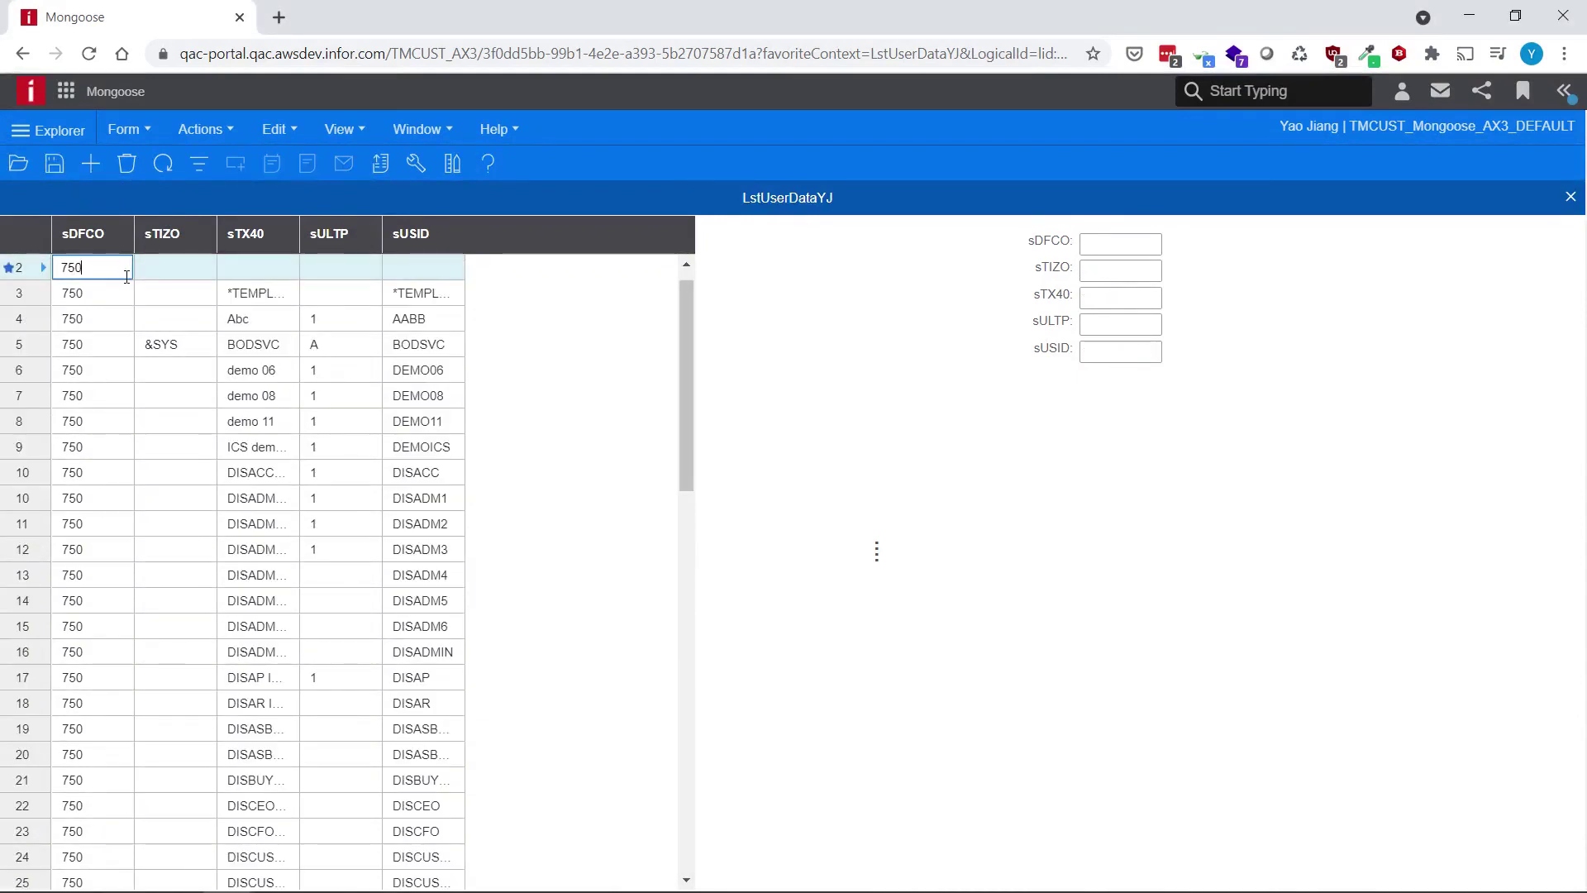
pyautogui.press('Tab')
pyautogui.press('Tab')
pyautogui.write('hello')
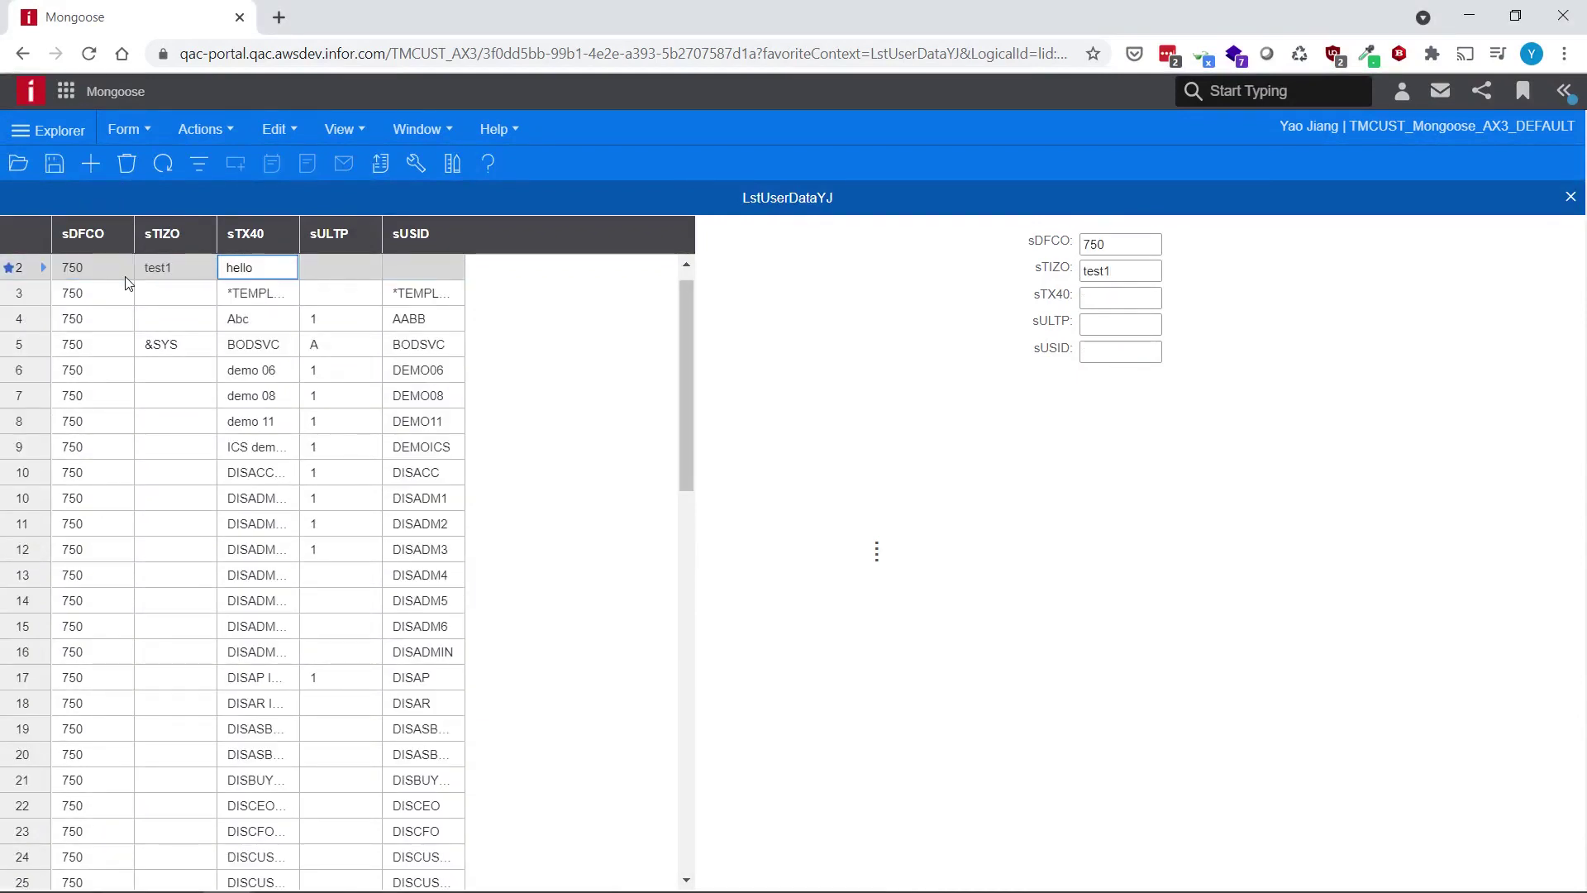
pyautogui.press('Tab')
pyautogui.write('12')
pyautogui.press('Tab')
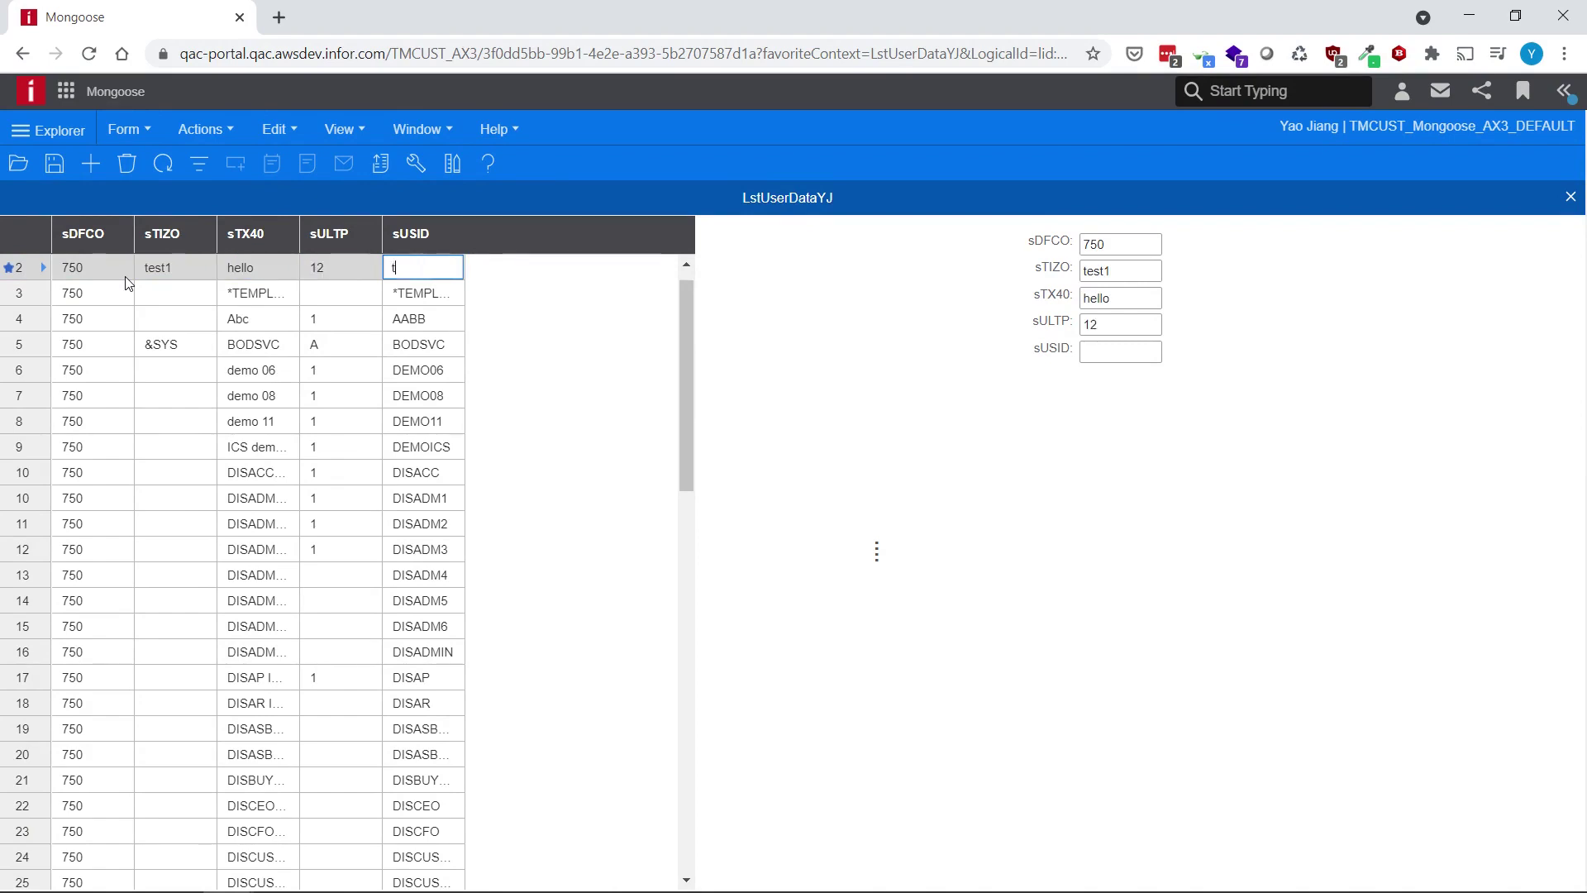
pyautogui.click(53, 163)
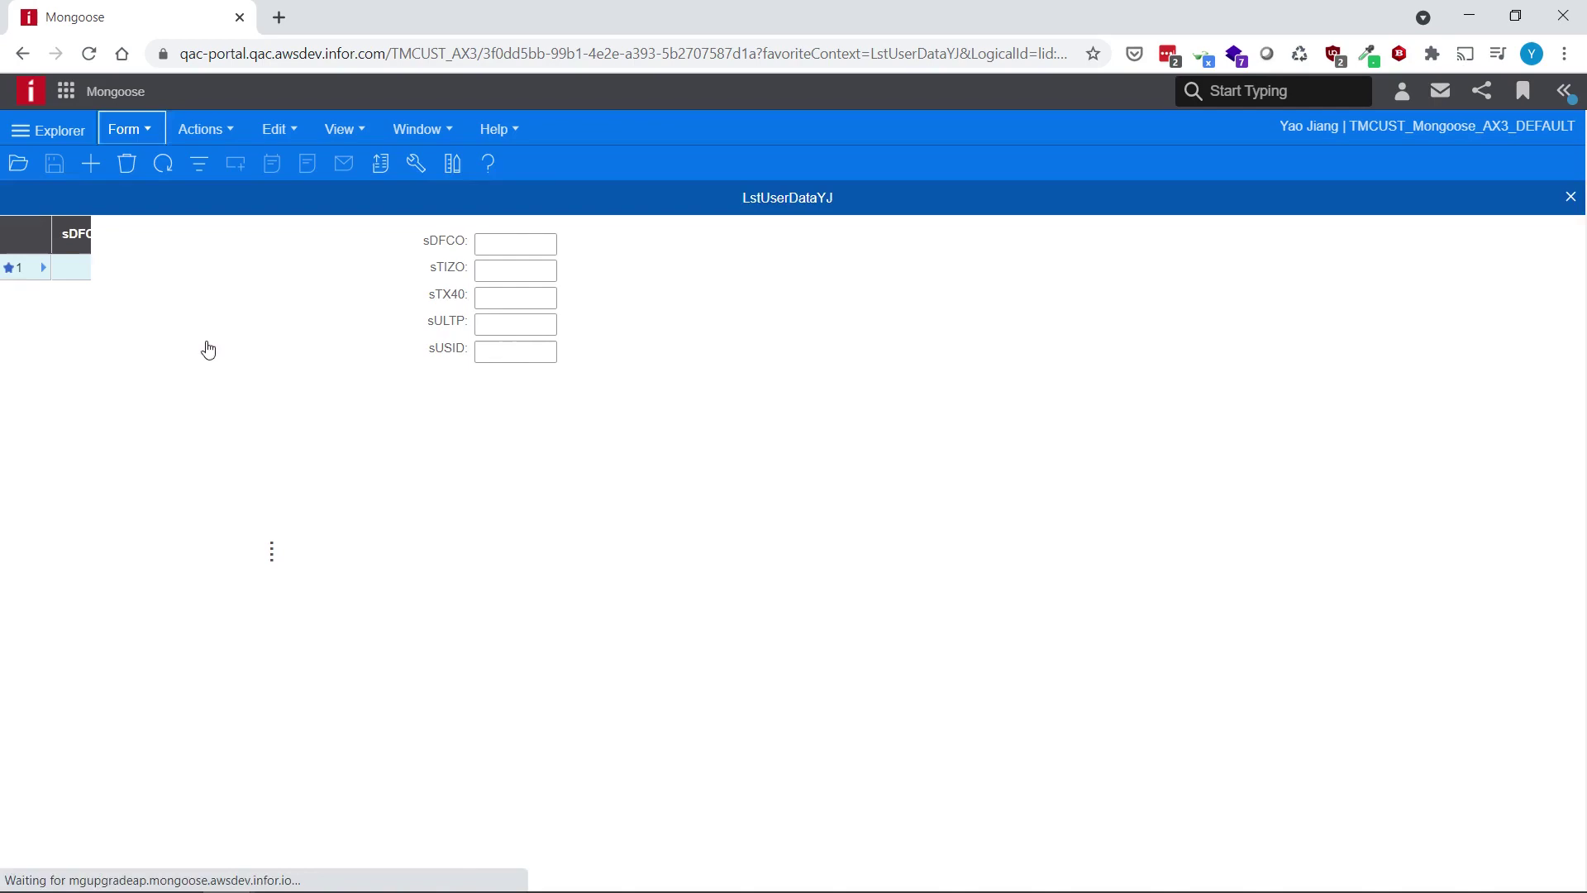
pyautogui.click(162, 162)
pyautogui.scroll(-6, 429, 583)
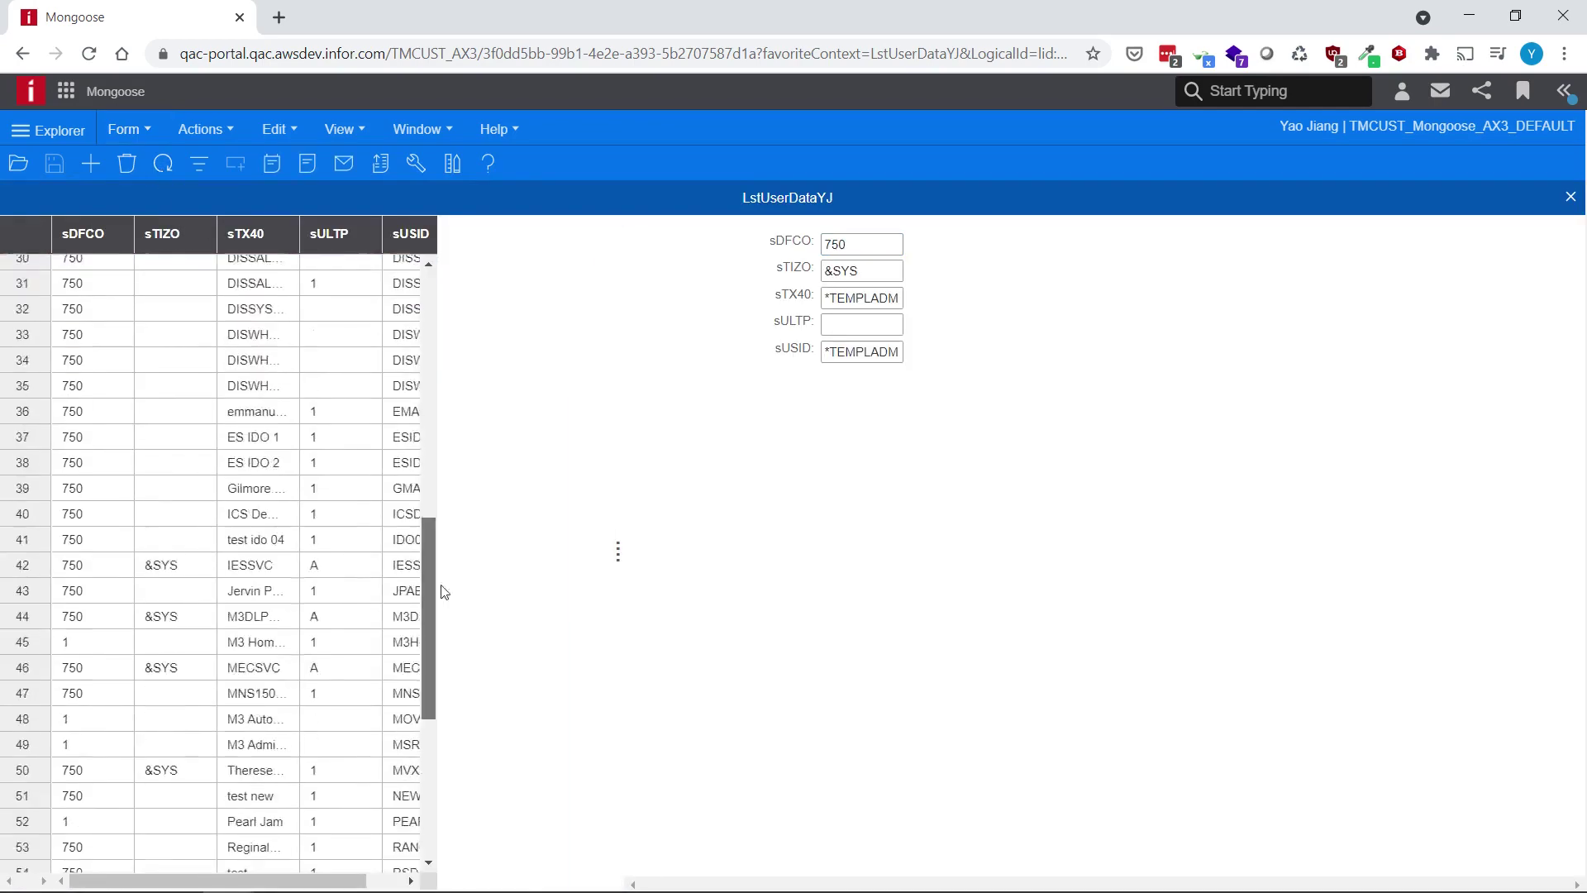
pyautogui.scroll(-3, 429, 583)
pyautogui.moveTo(618, 551); pyautogui.dragTo(639, 551)
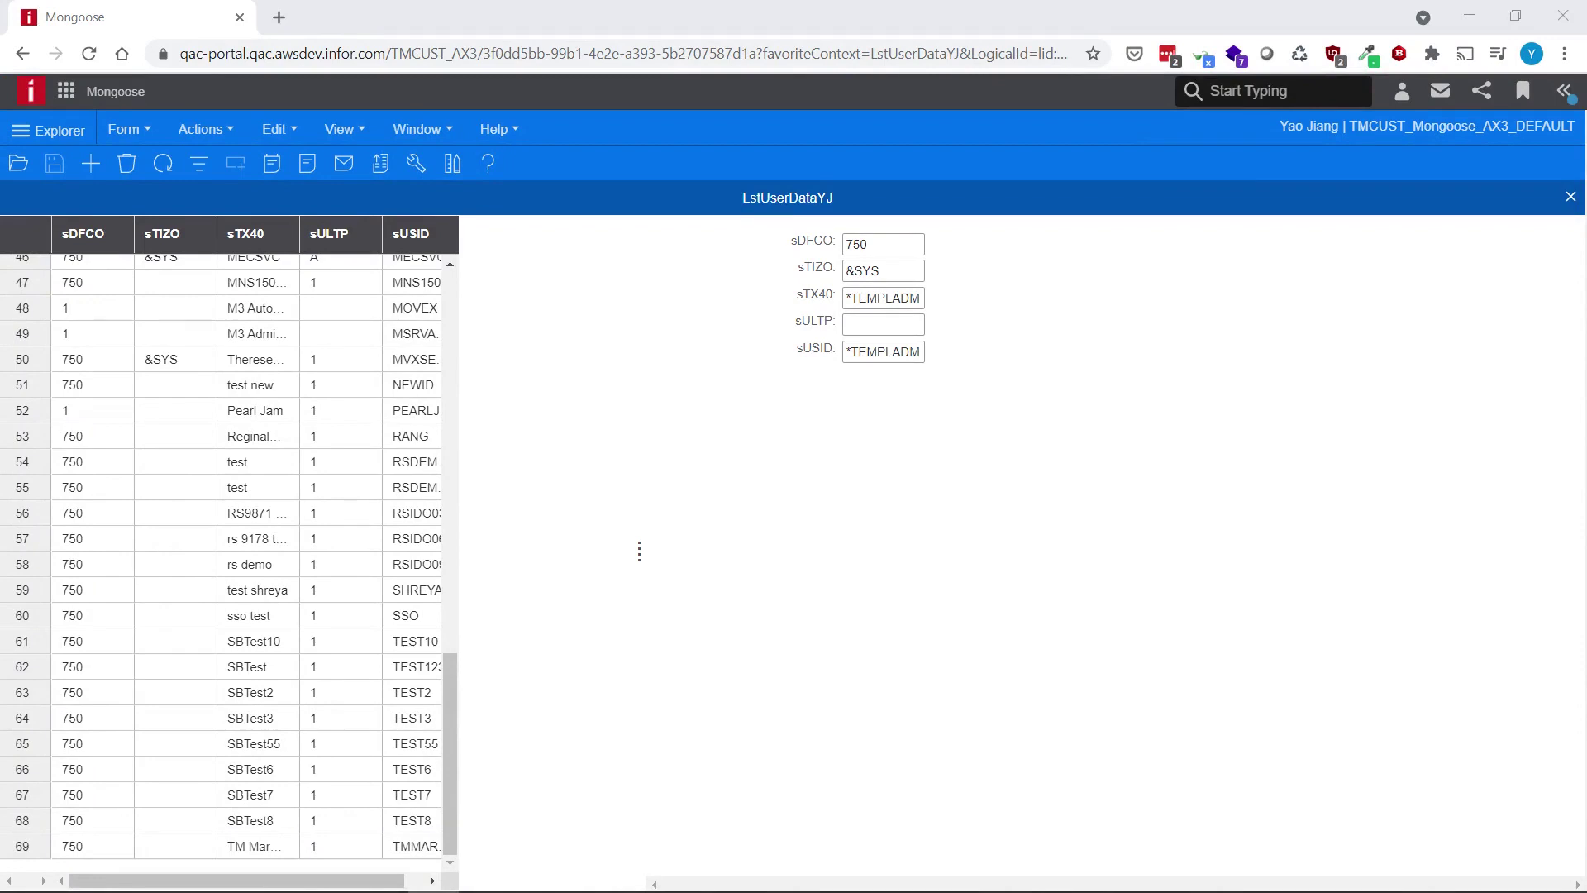
# Find the LstUserDataYJ IDO in the IDOs form and open its properties
pyautogui.click(125, 128)
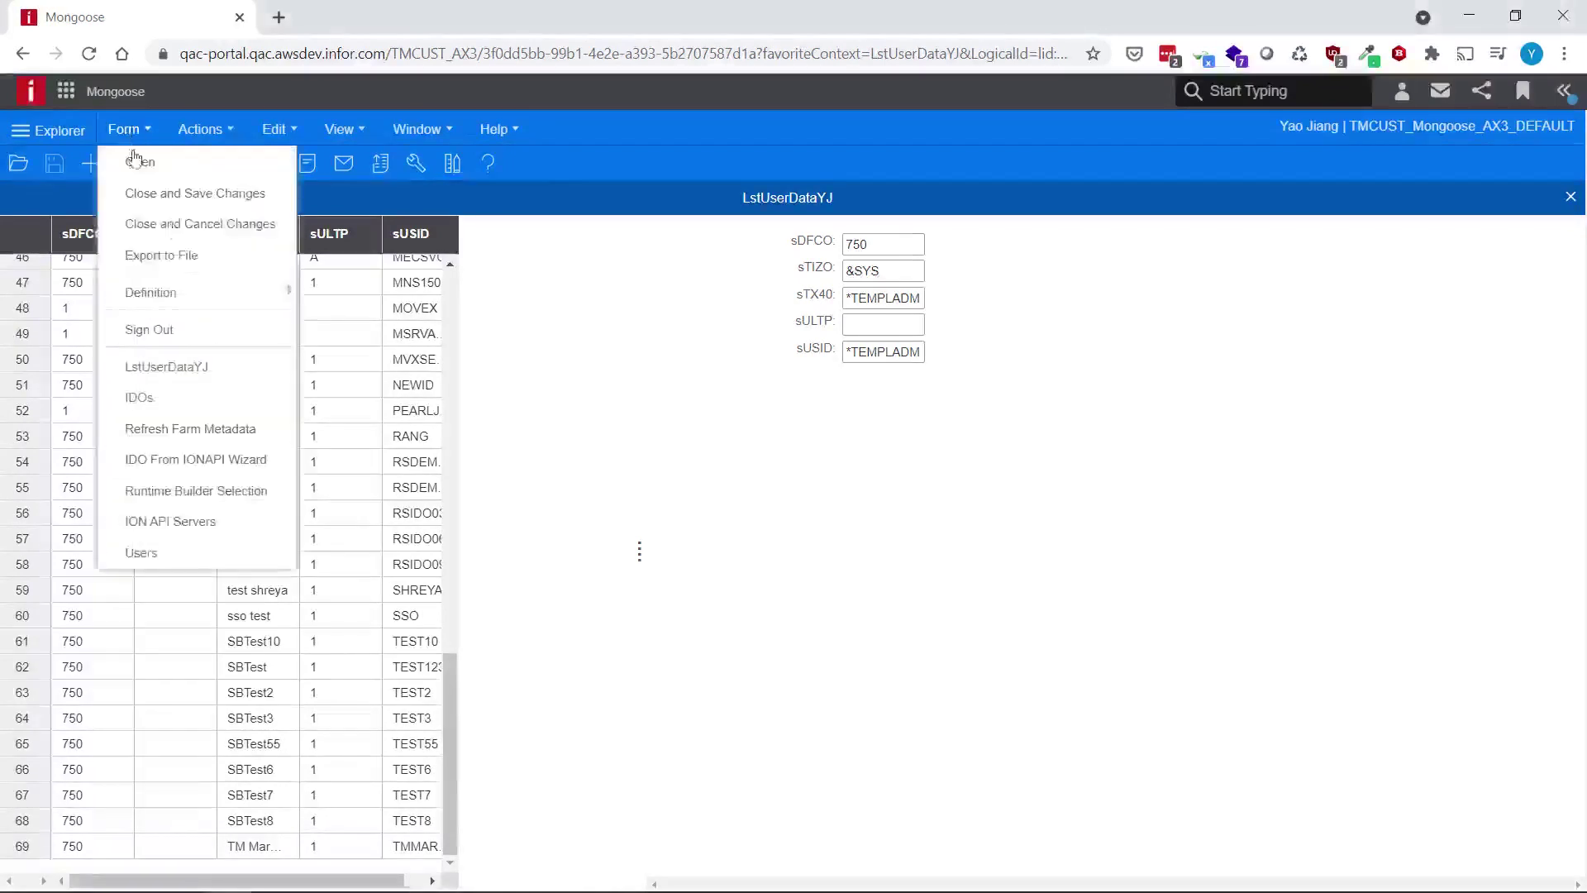
pyautogui.click(210, 387)
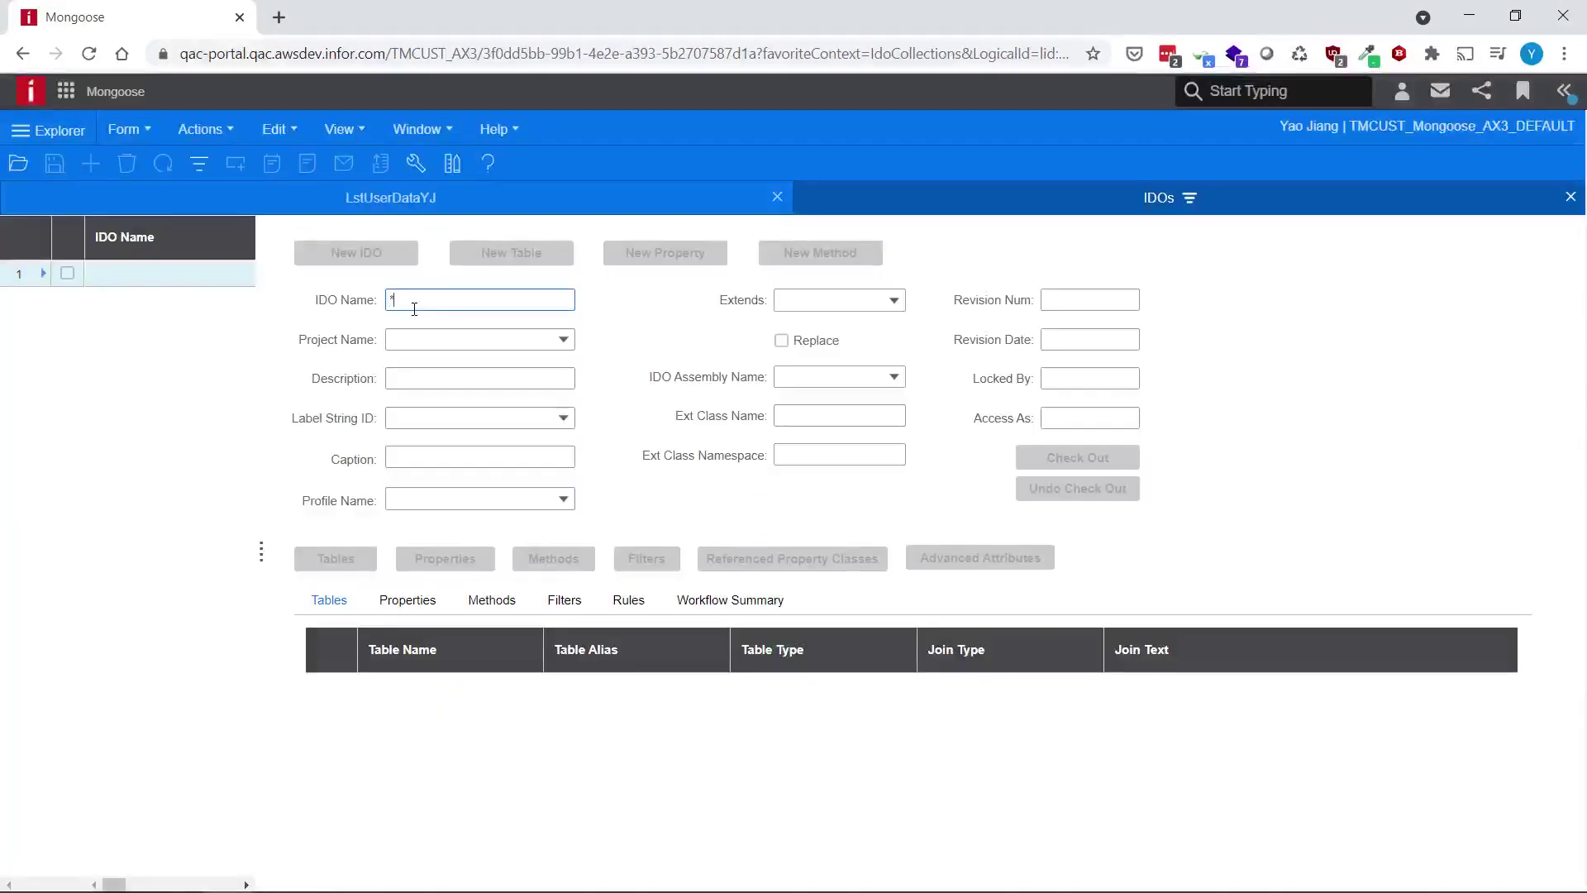
pyautogui.write('*yj')
pyautogui.press('F4')
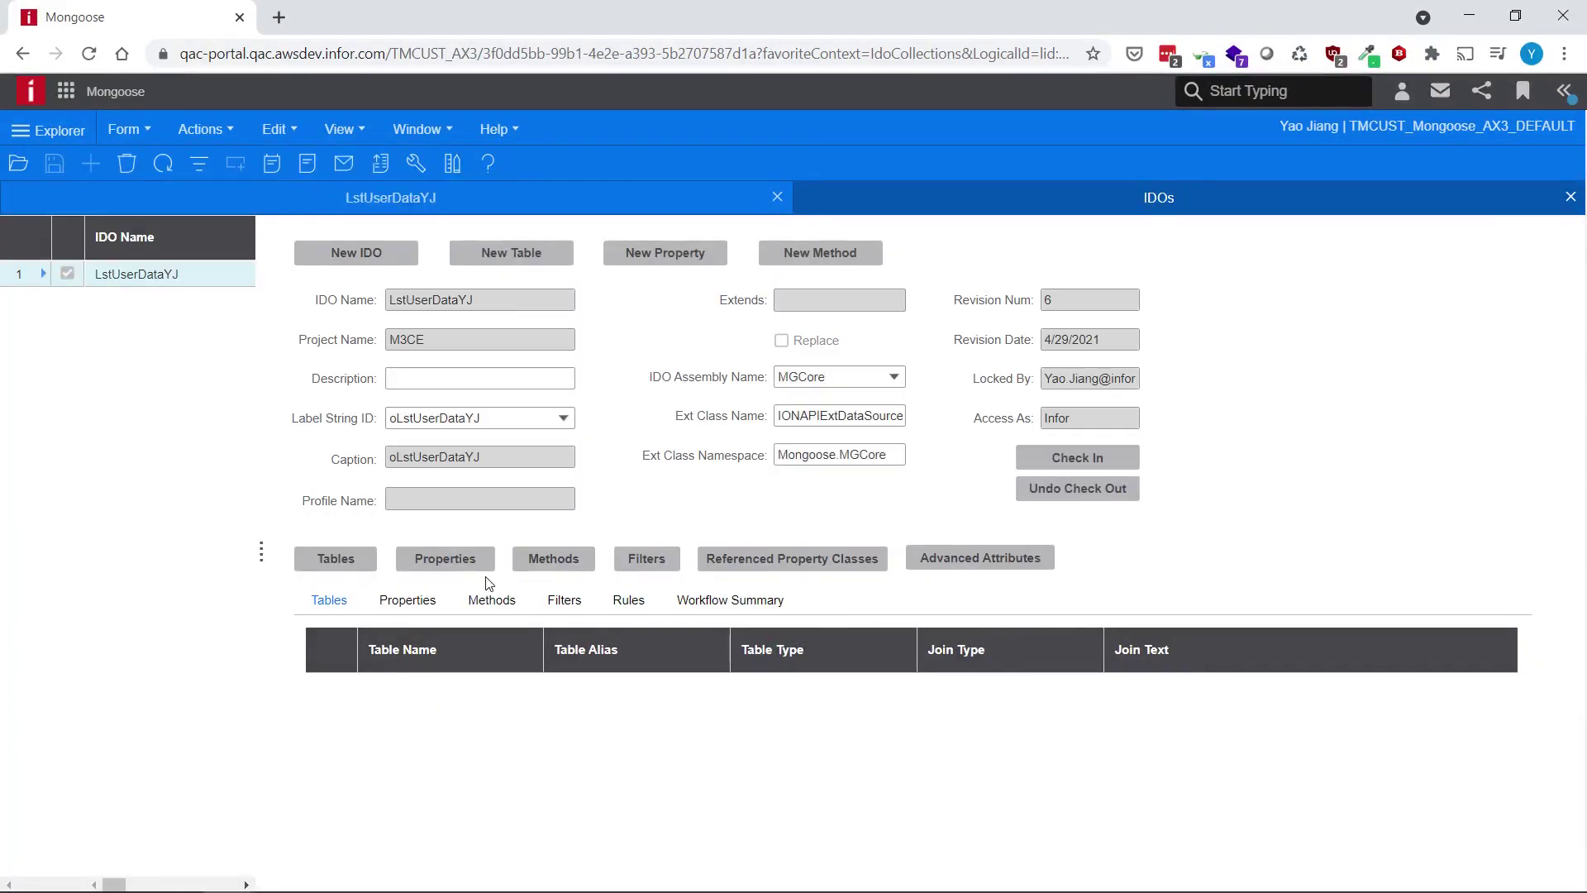
pyautogui.click(484, 568)
# Create an unbound property named infobar with data type String
pyautogui.click(323, 238)
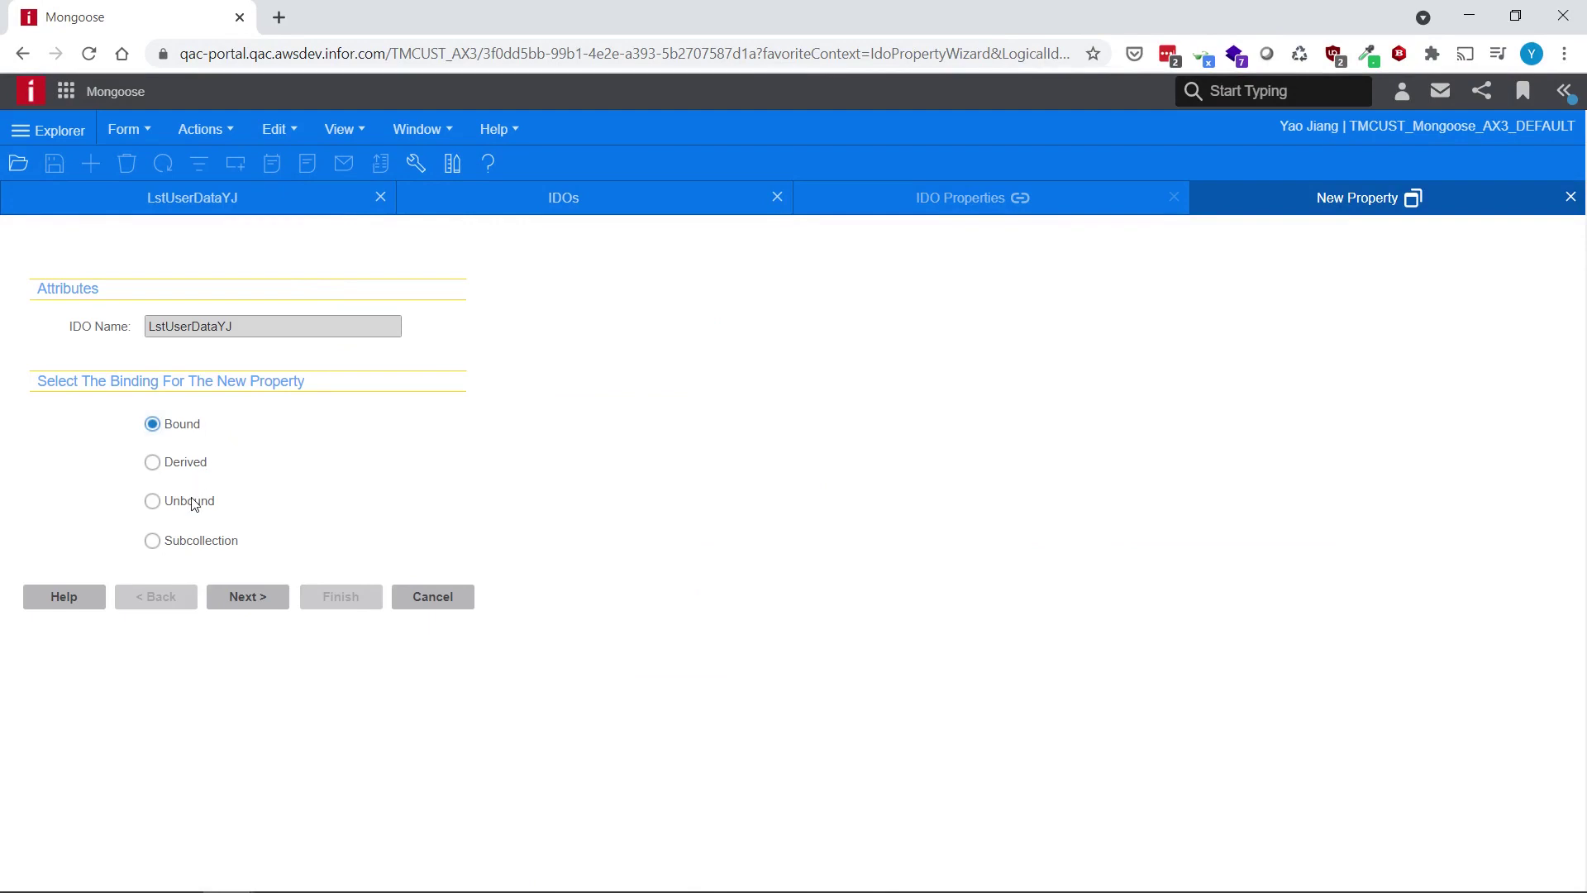
pyautogui.click(258, 593)
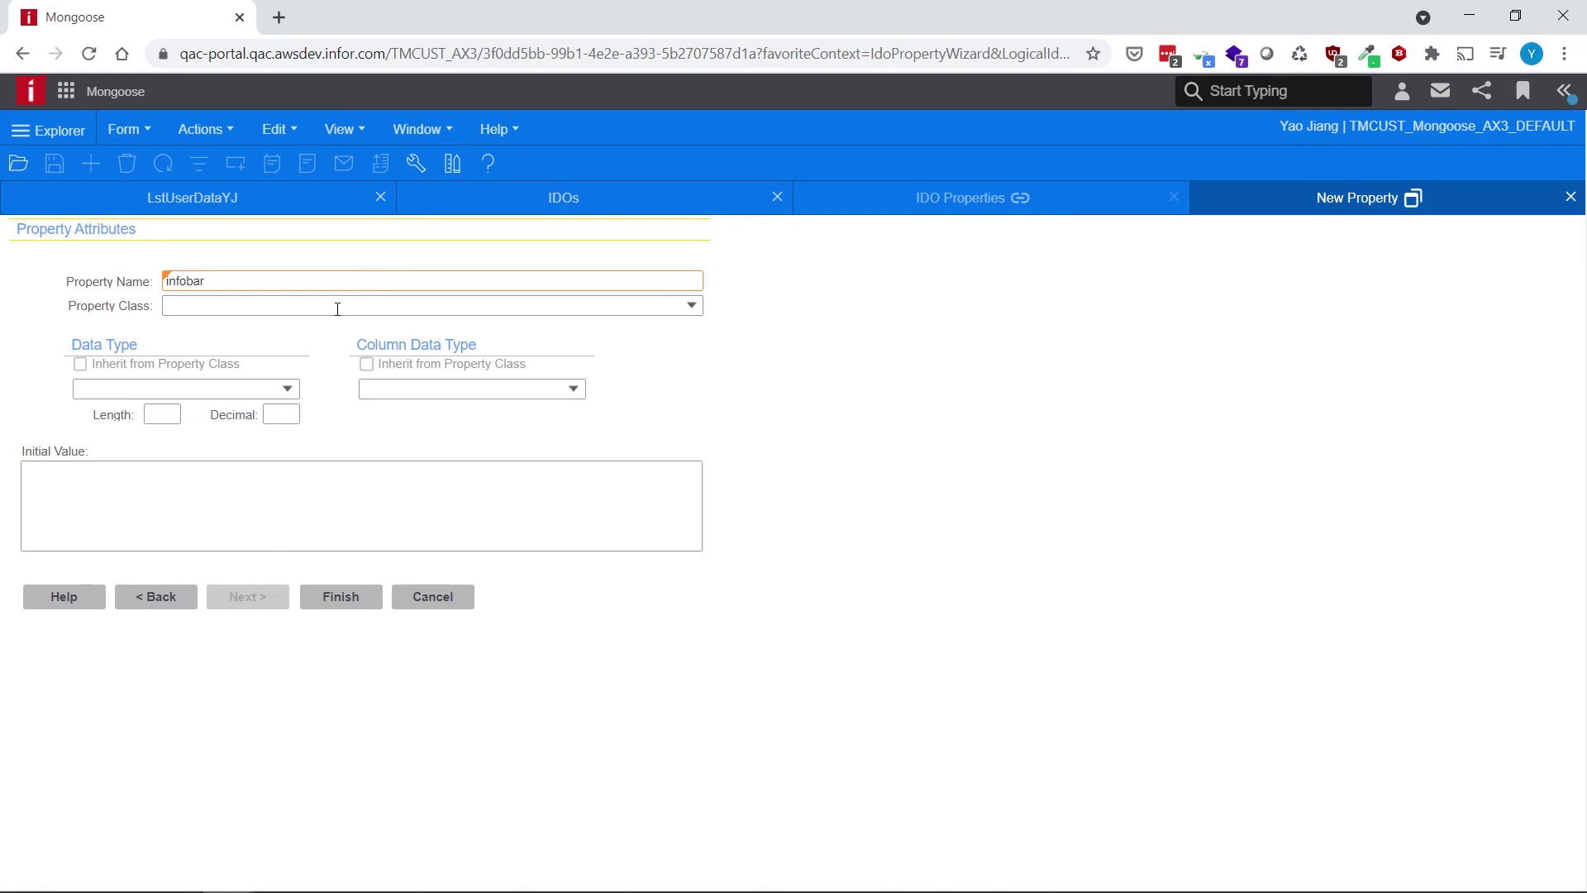
pyautogui.click(285, 388)
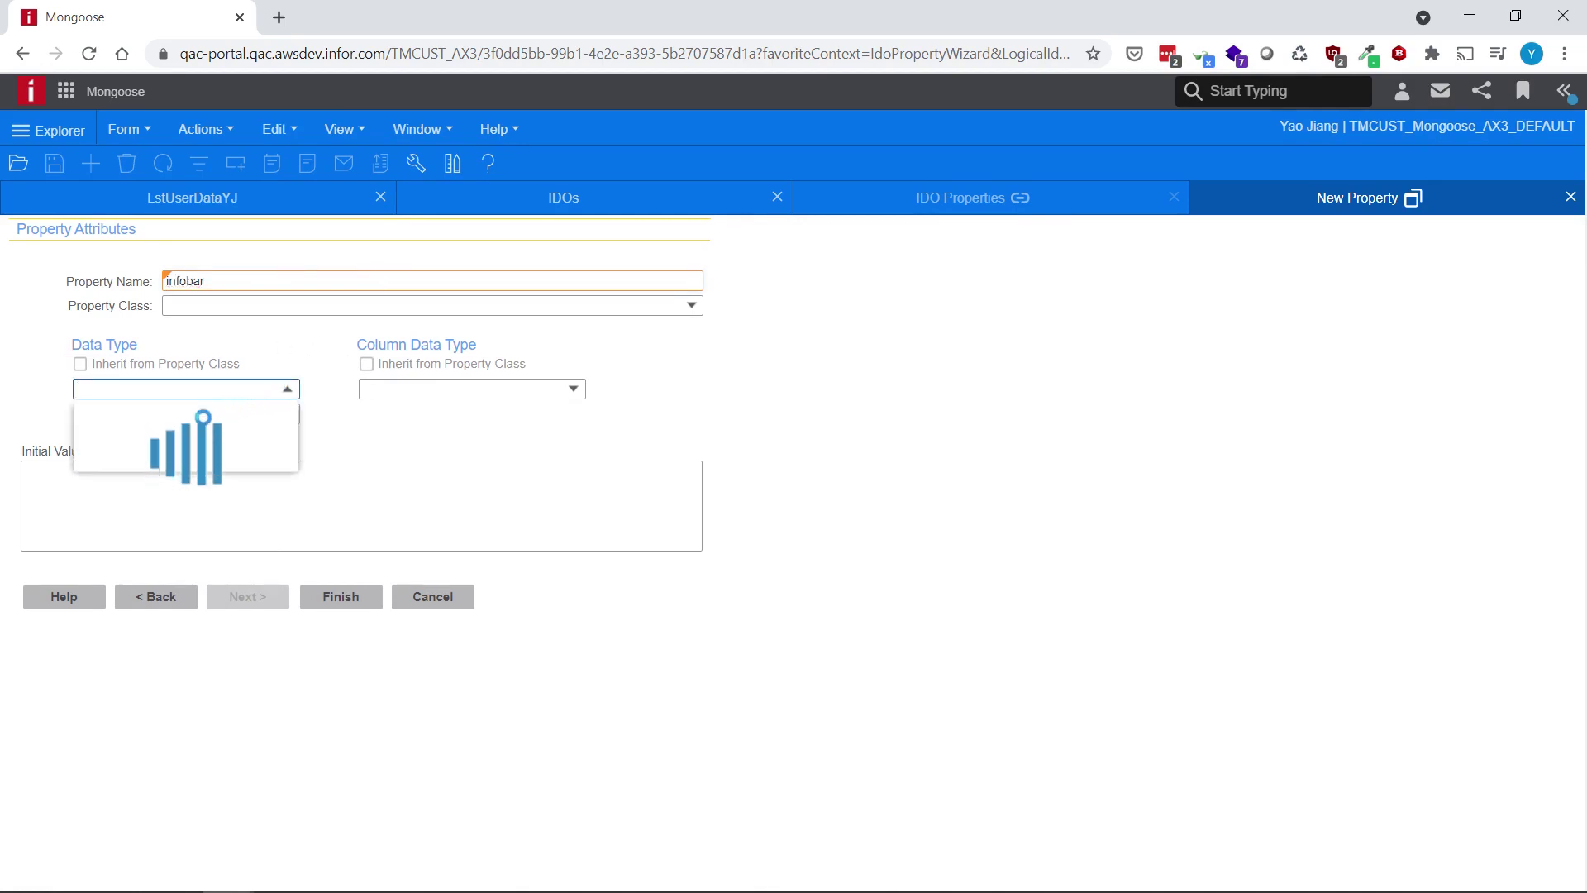
pyautogui.click(167, 418)
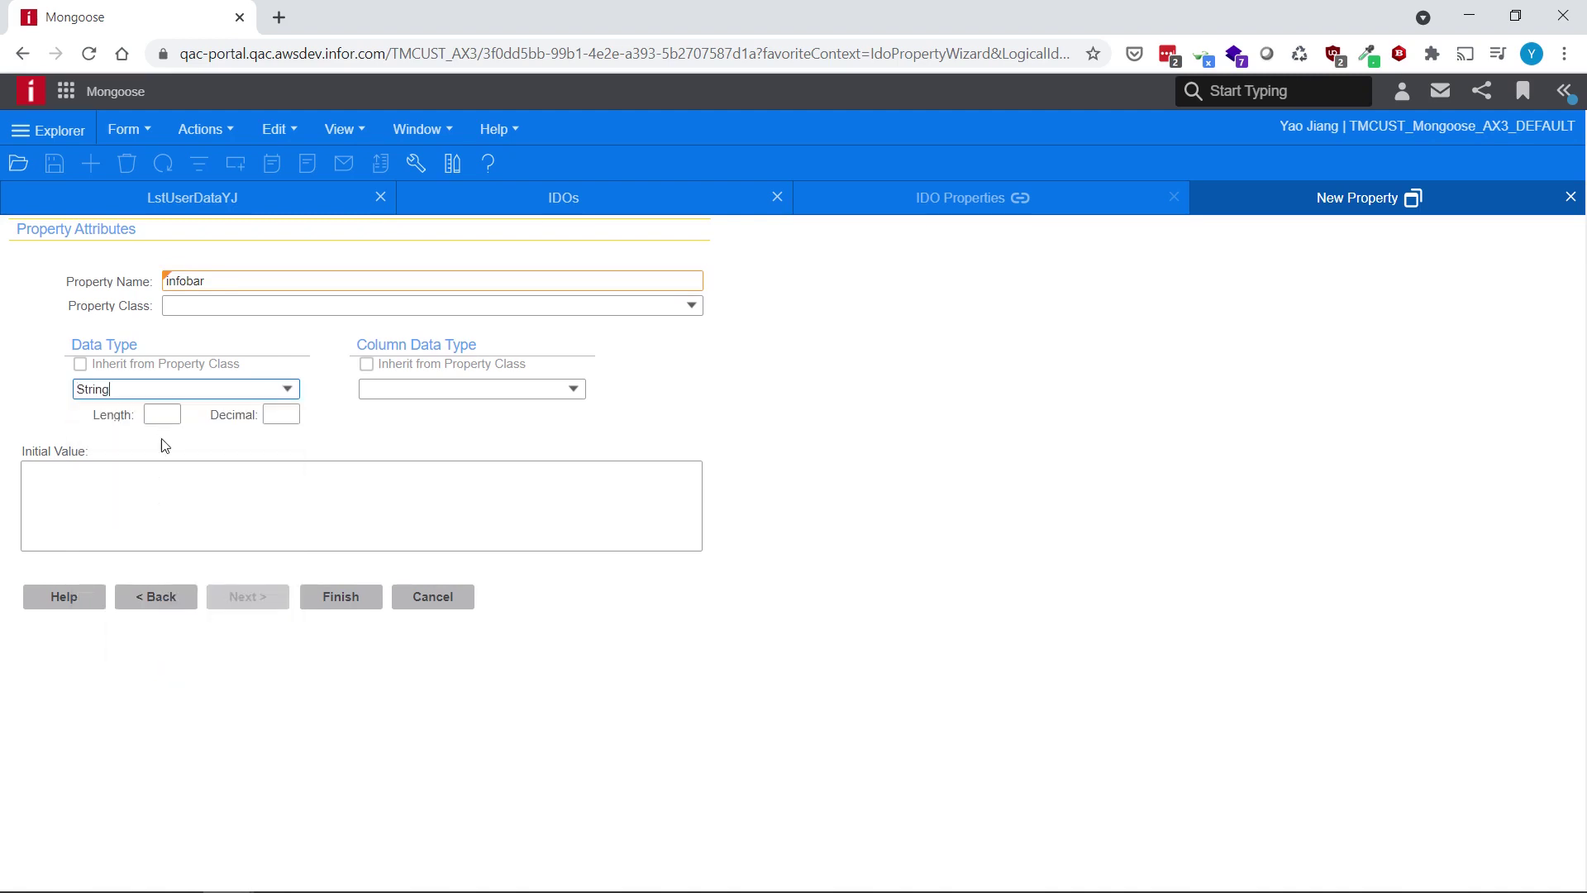
pyautogui.click(320, 600)
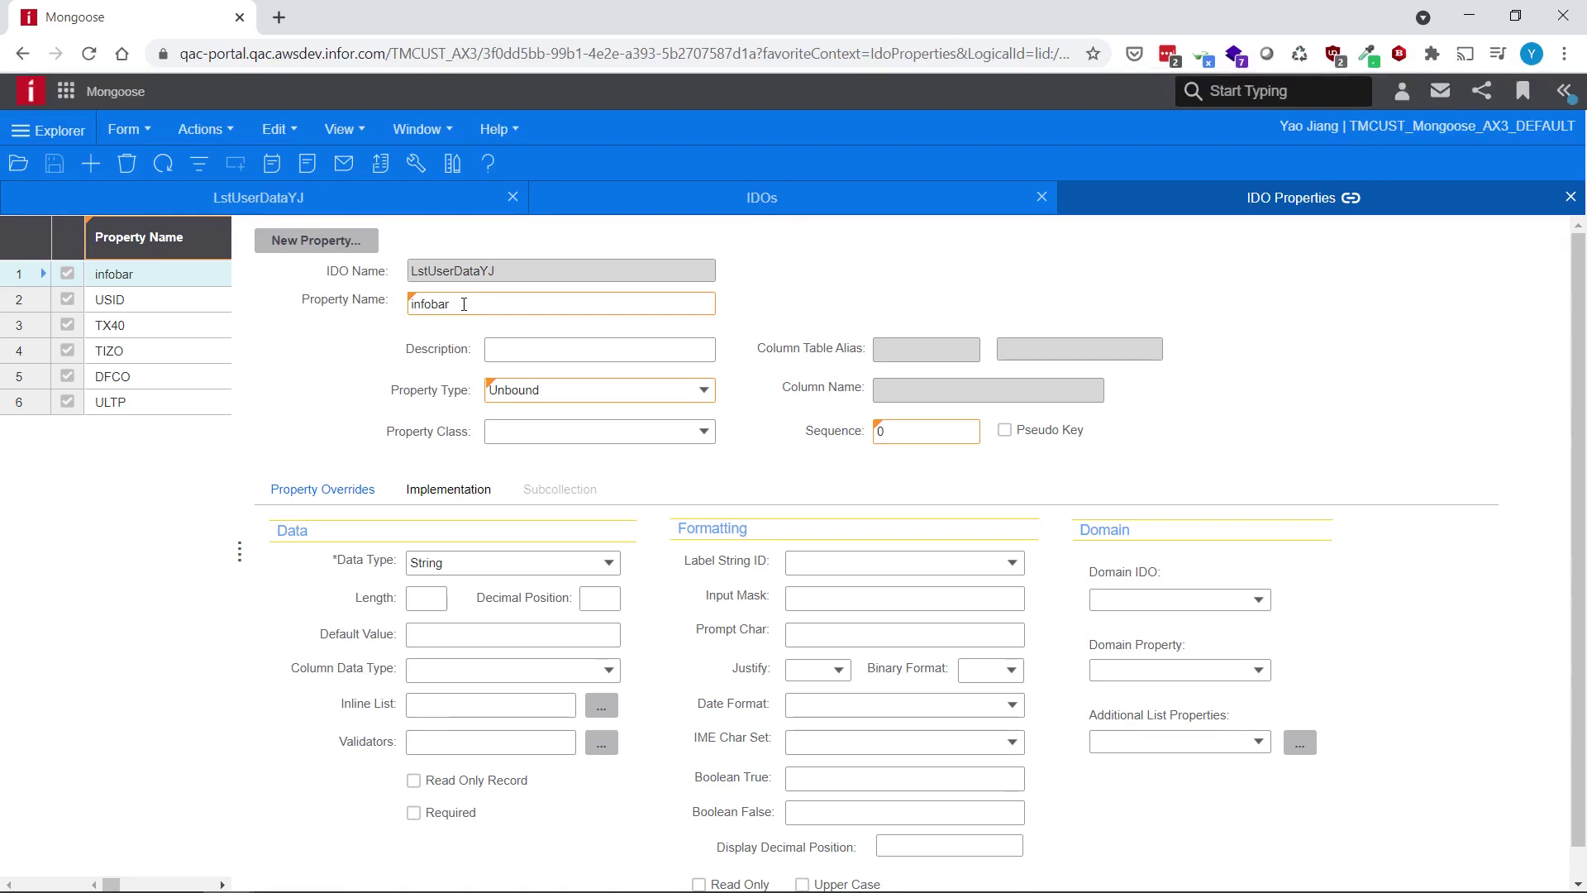
# Close the properties, check in LstUserDataYJ, and launch the form designer
pyautogui.click(1571, 197)
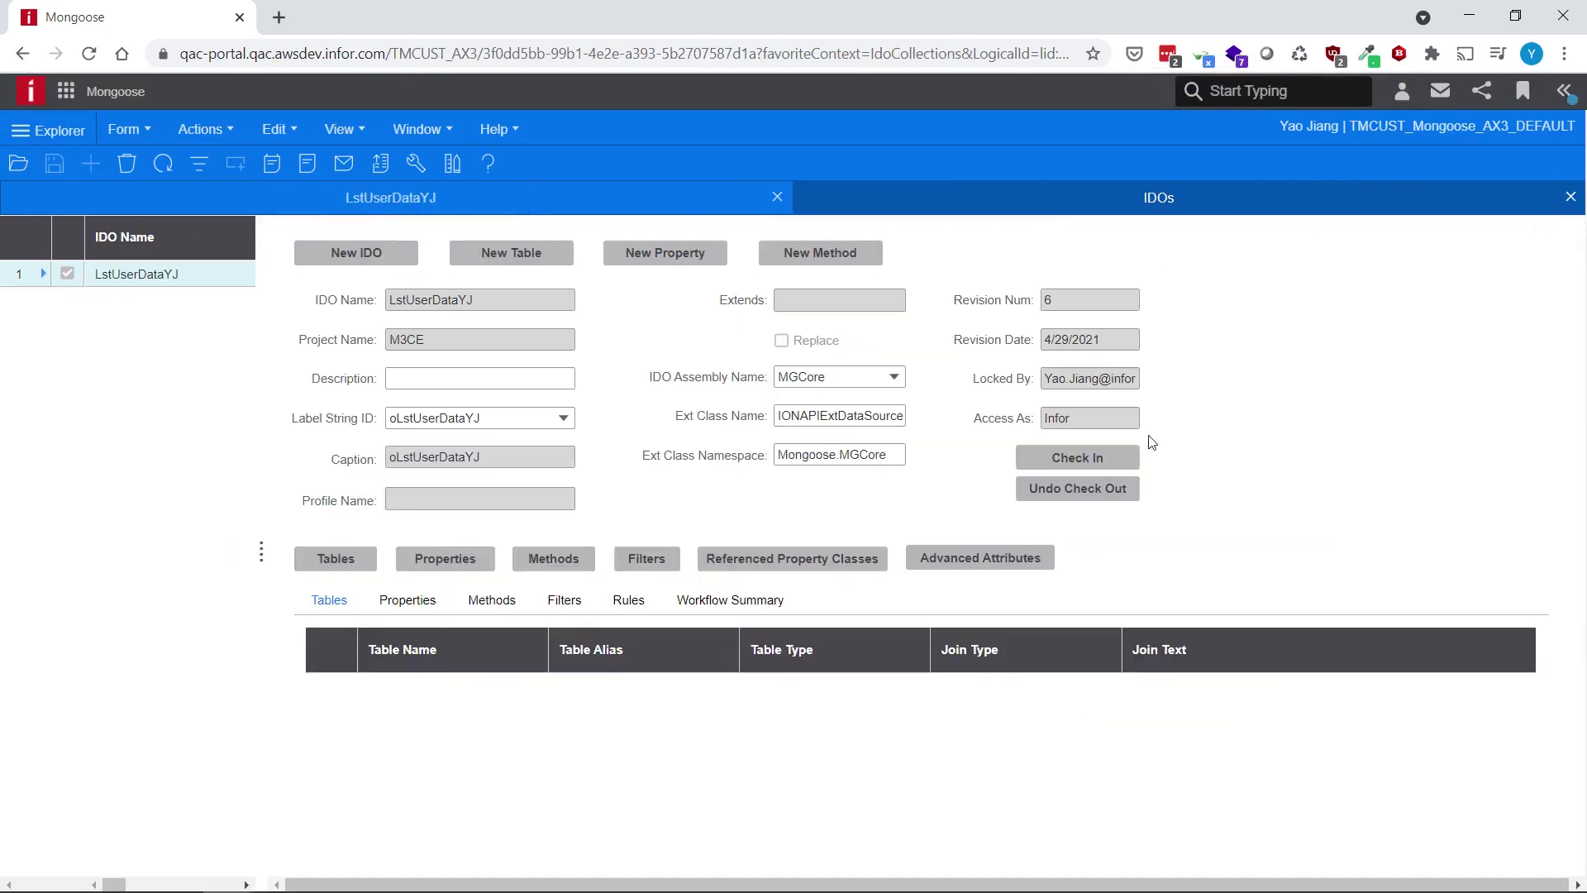
pyautogui.click(1077, 457)
pyautogui.click(808, 599)
pyautogui.click(129, 131)
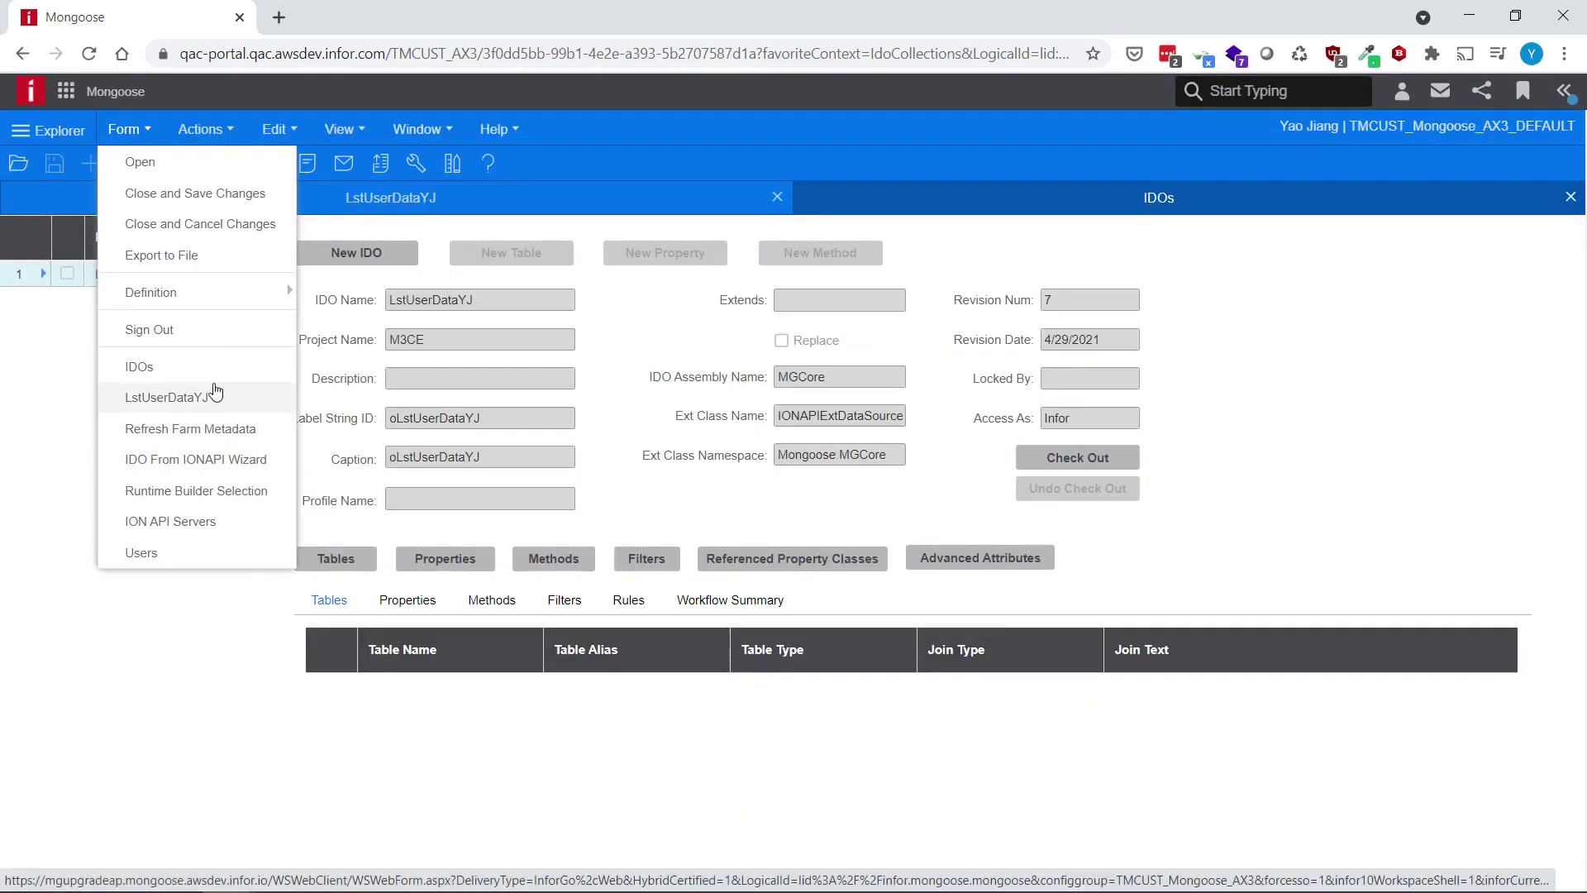
pyautogui.click(229, 429)
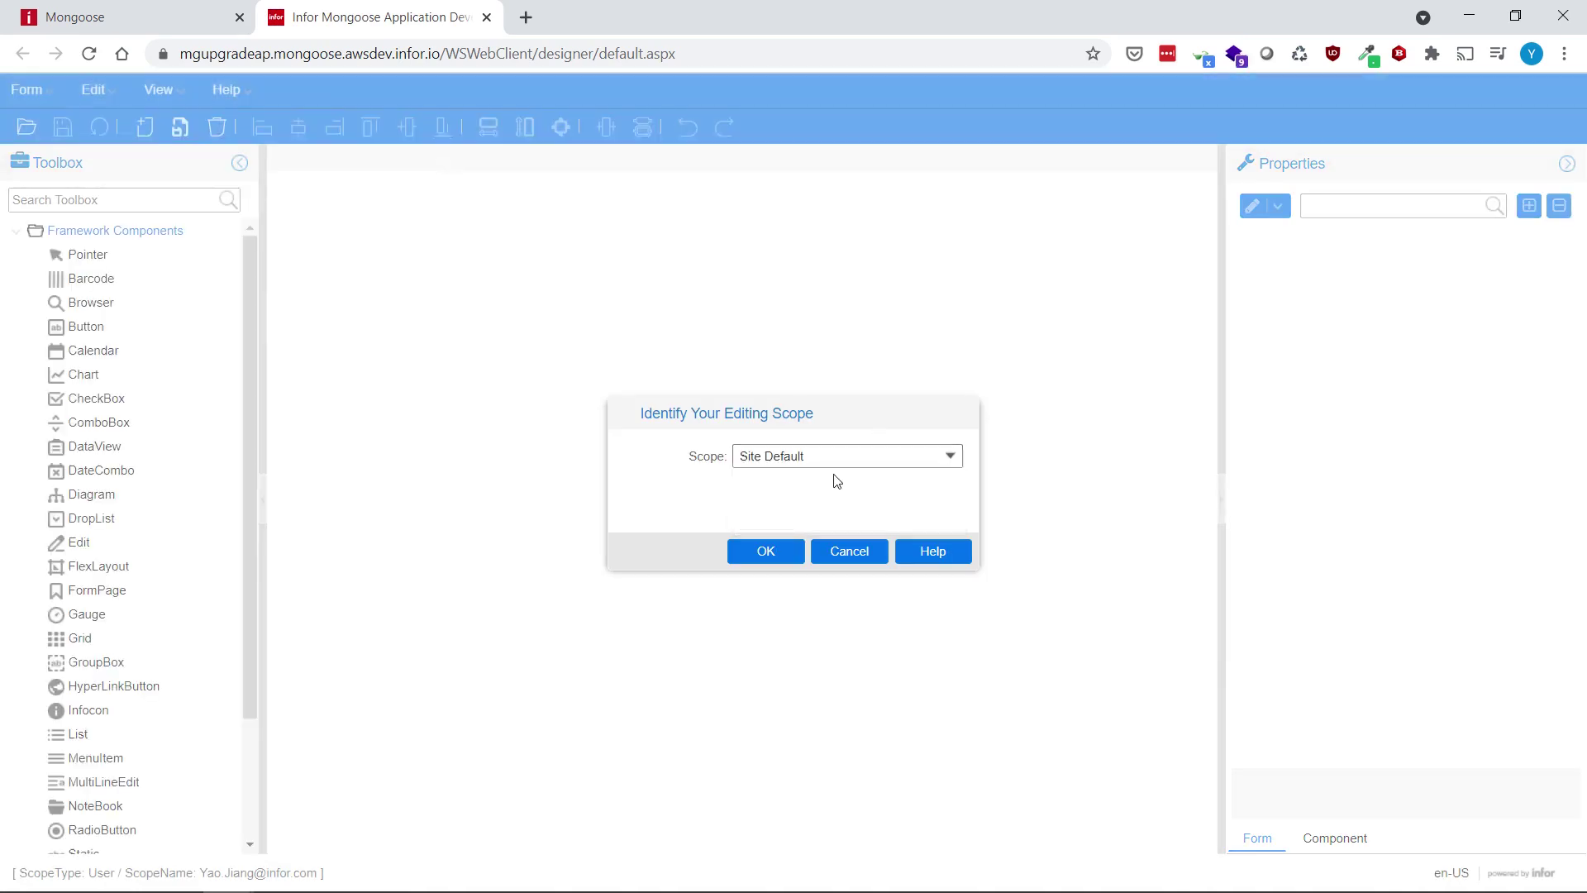
# Edit at Site Default scope, close Refresh Farm Metadata, and open the LstUserDataYJ form
pyautogui.click(772, 551)
pyautogui.click(835, 579)
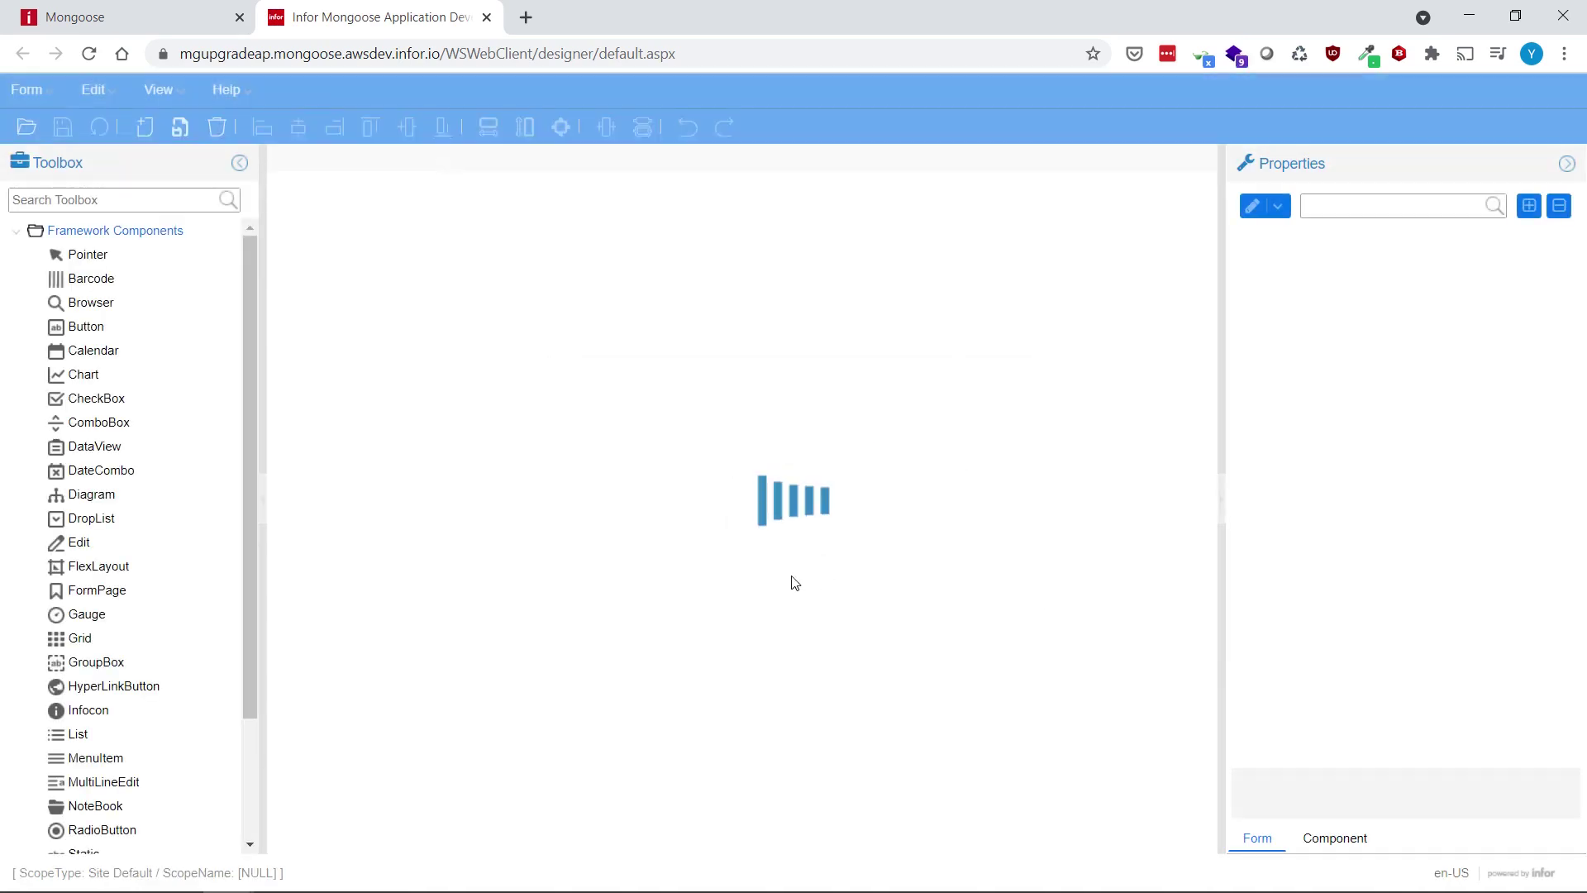
pyautogui.click(1200, 161)
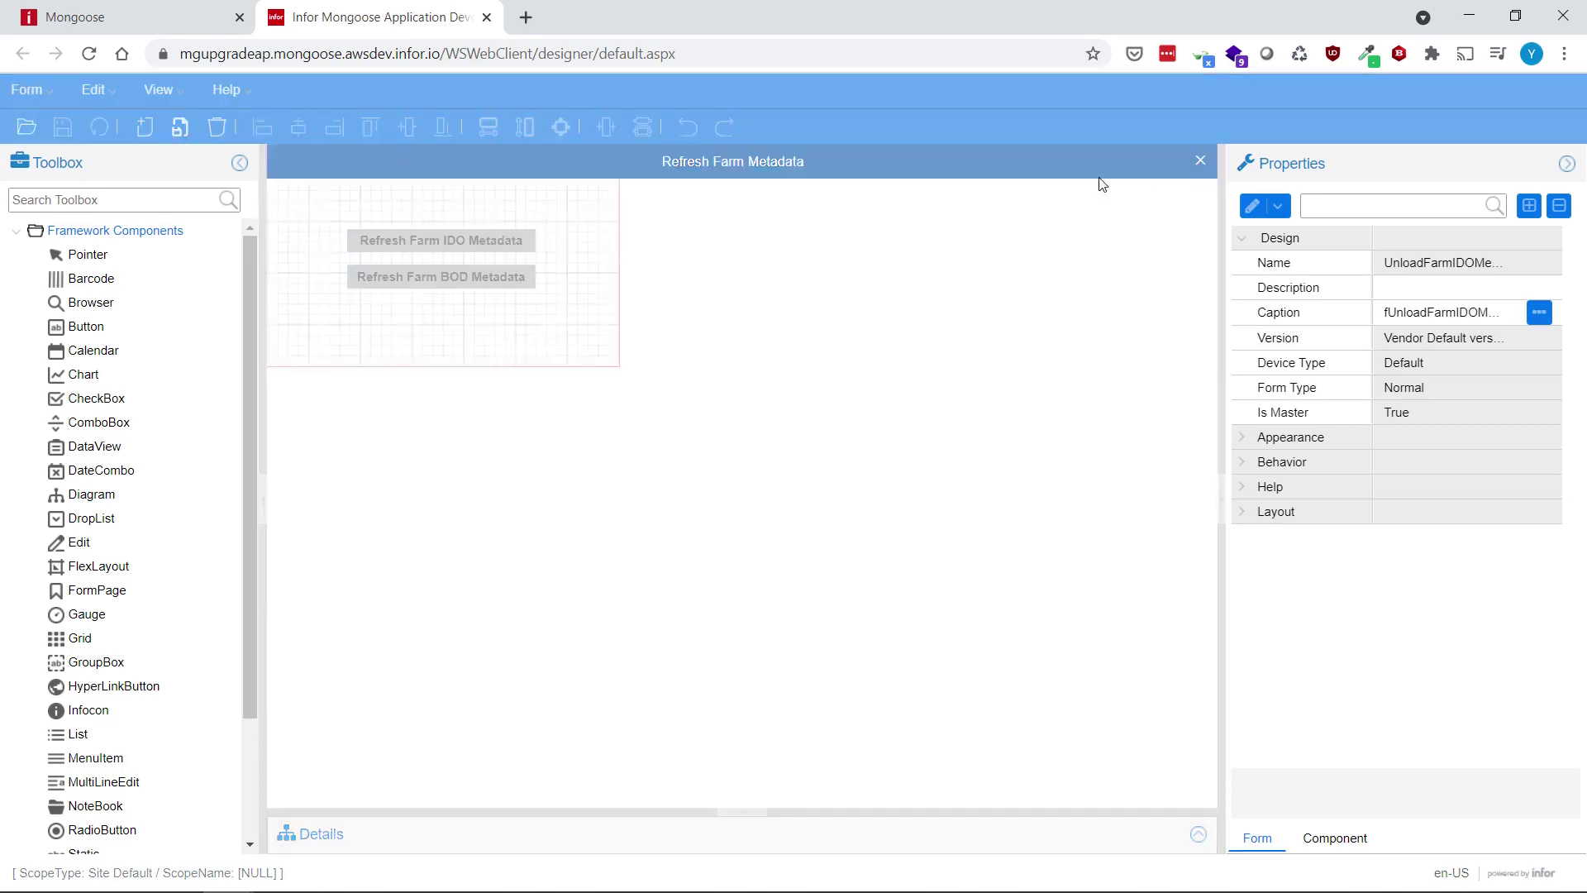
pyautogui.click(27, 89)
pyautogui.click(124, 261)
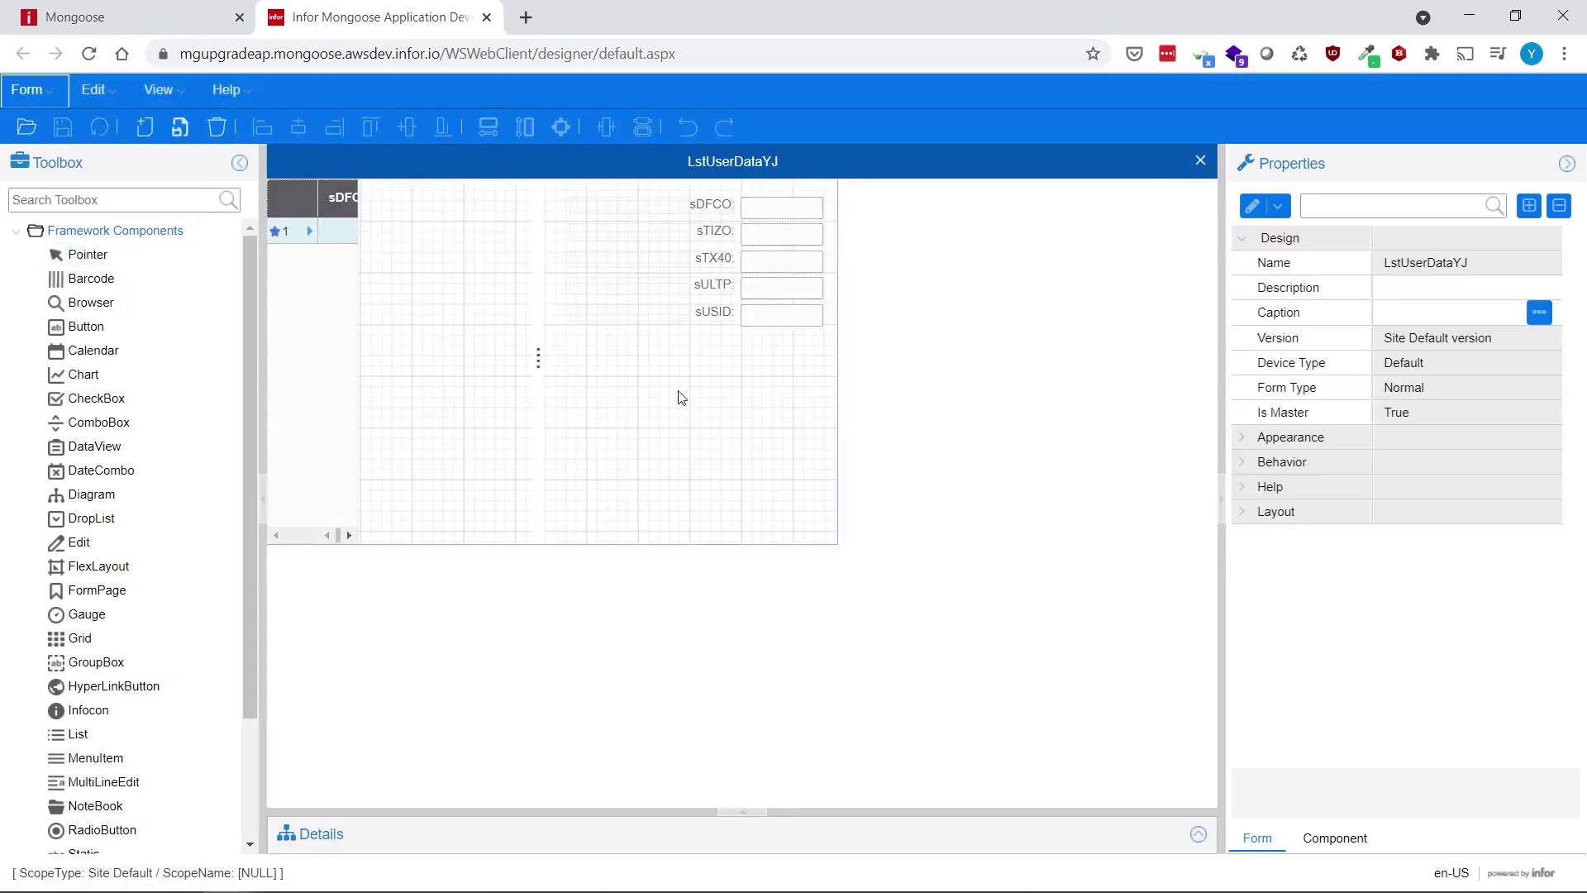
# Draw a large multi-line edit below sUSID and bind it to object.infobar
pyautogui.click(103, 782)
pyautogui.moveTo(612, 353); pyautogui.dragTo(831, 511)
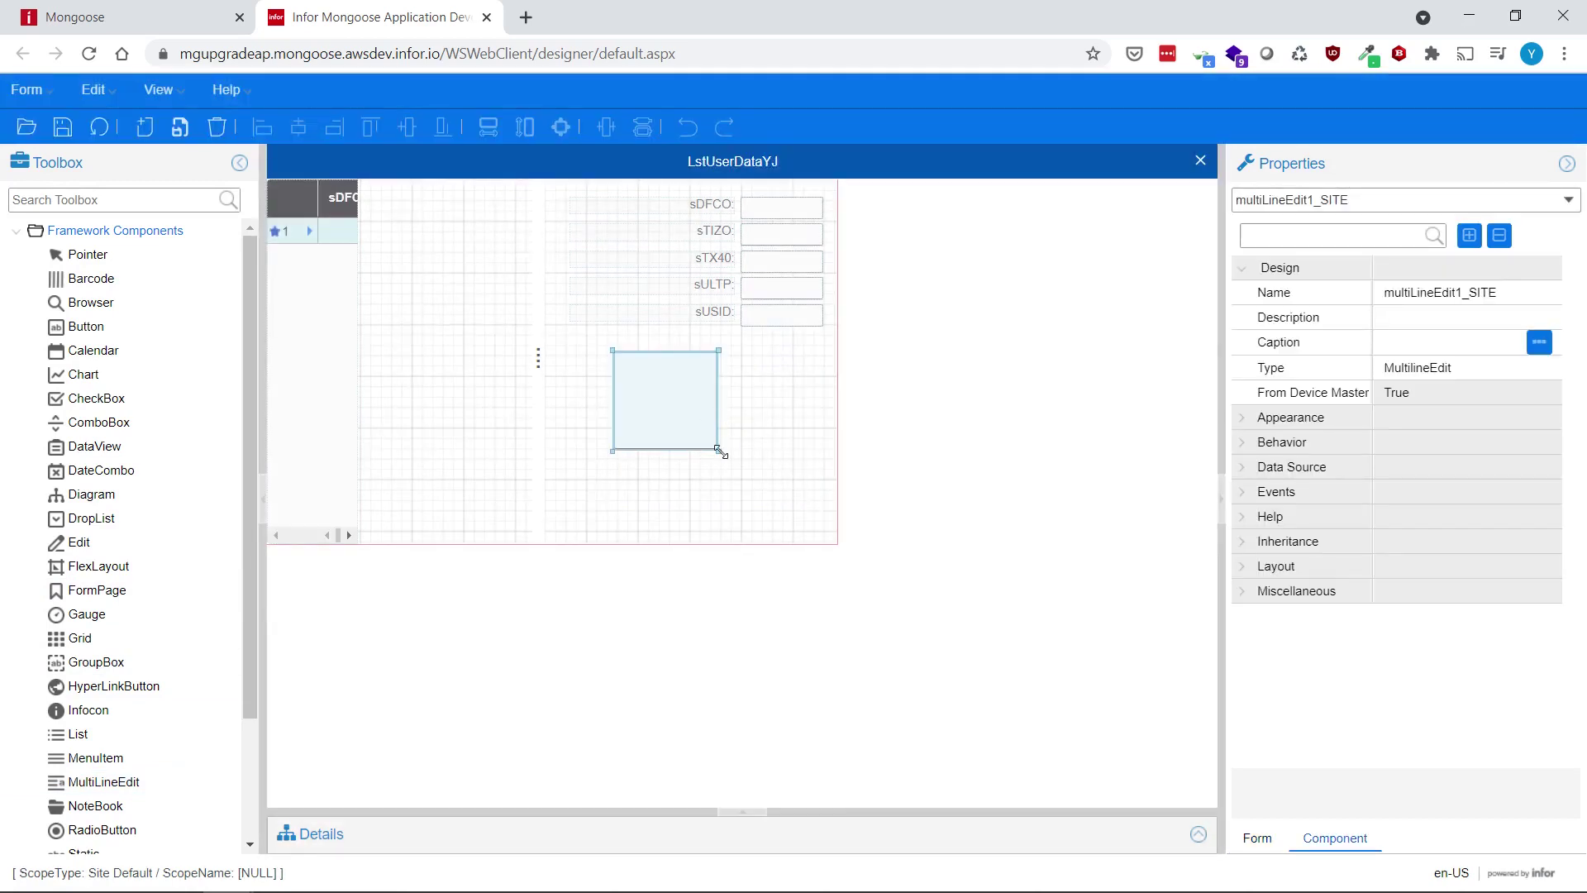
pyautogui.moveTo(723, 453); pyautogui.dragTo(826, 518)
pyautogui.click(1291, 466)
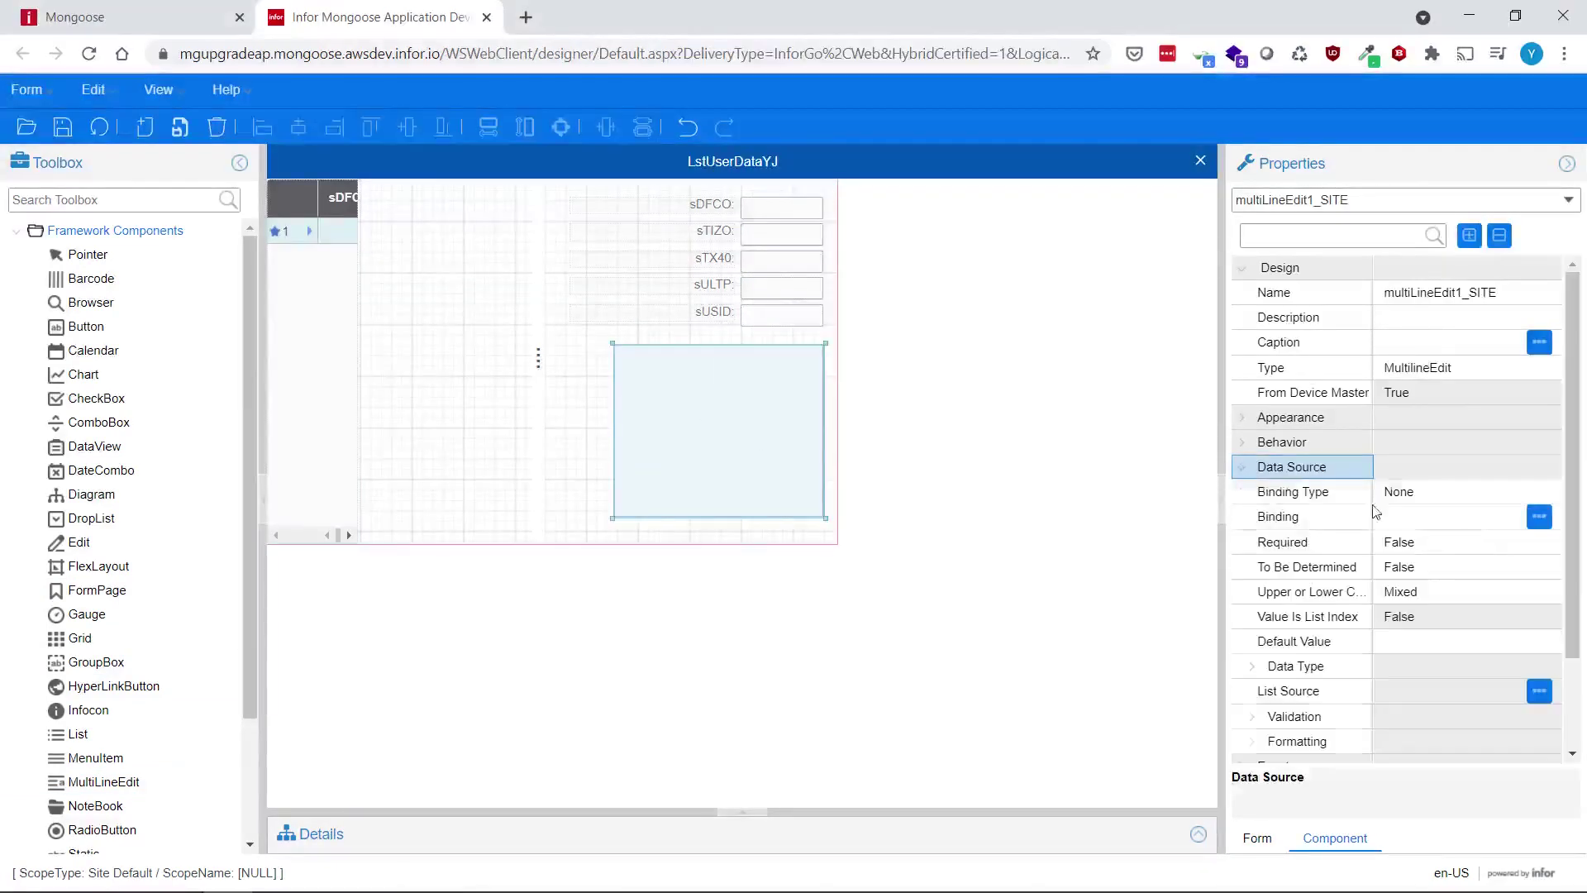
pyautogui.click(1378, 517)
pyautogui.click(1505, 516)
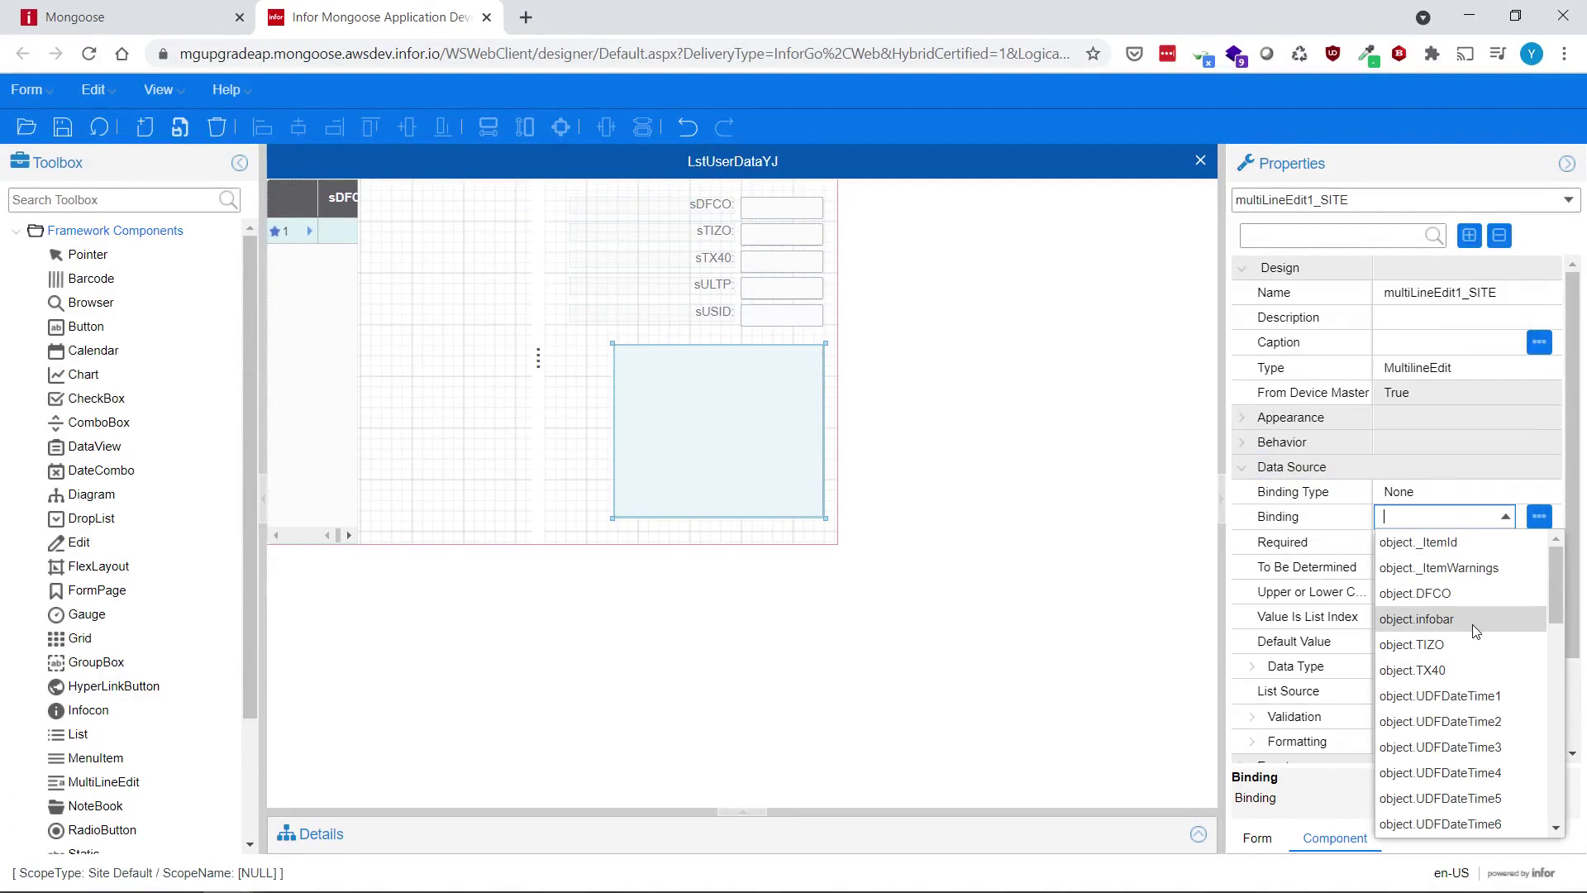
pyautogui.click(1473, 631)
# Save the form and select the primary LstUserDataYJ collection in Details
pyautogui.click(62, 131)
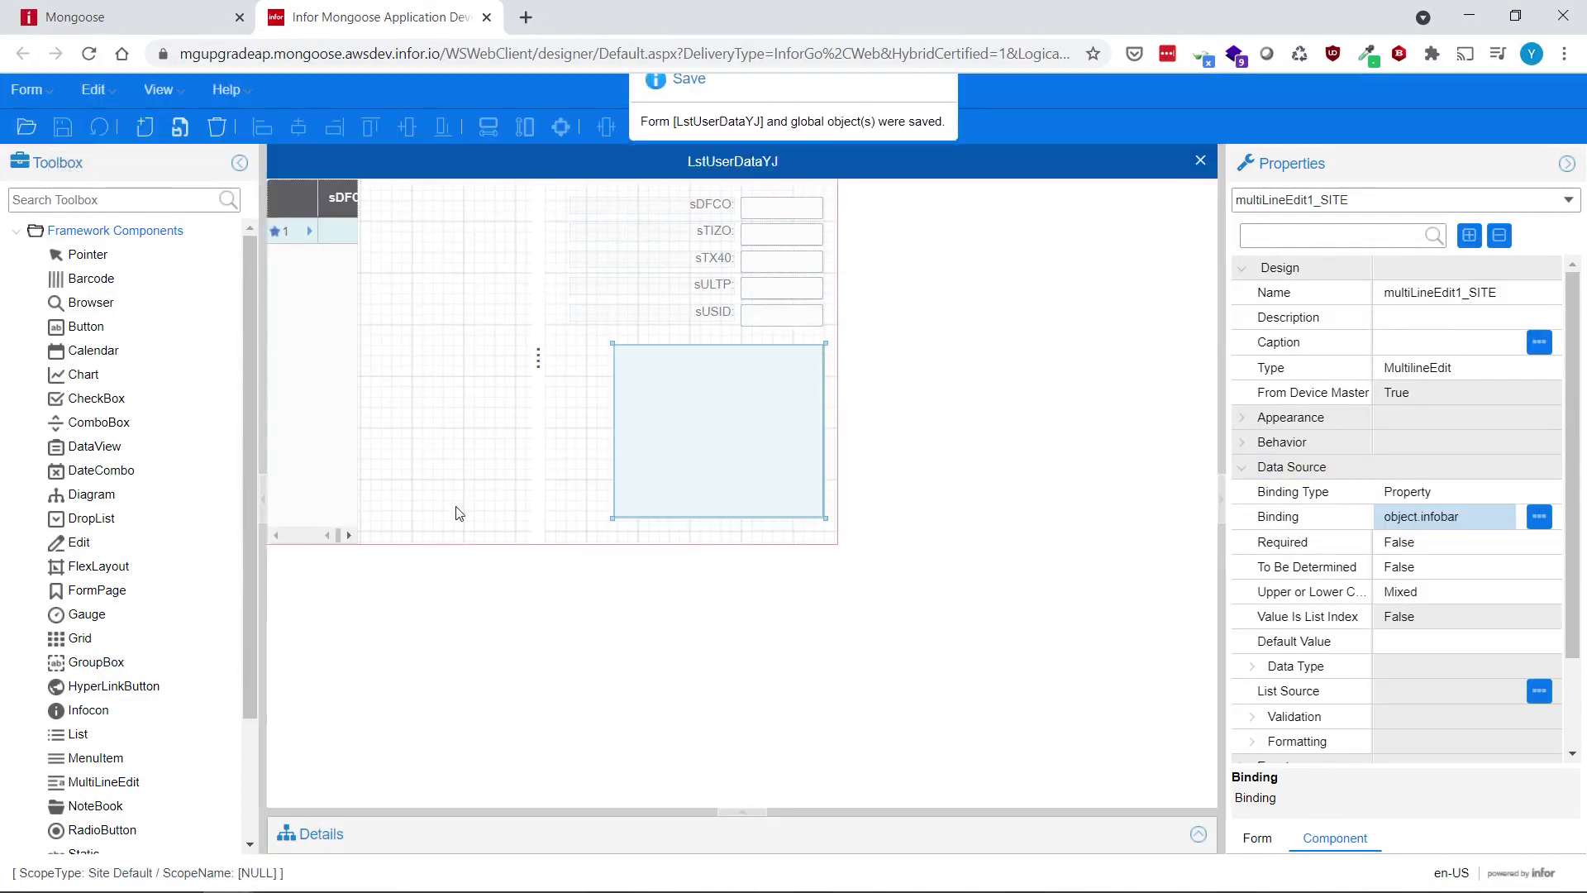
pyautogui.click(759, 817)
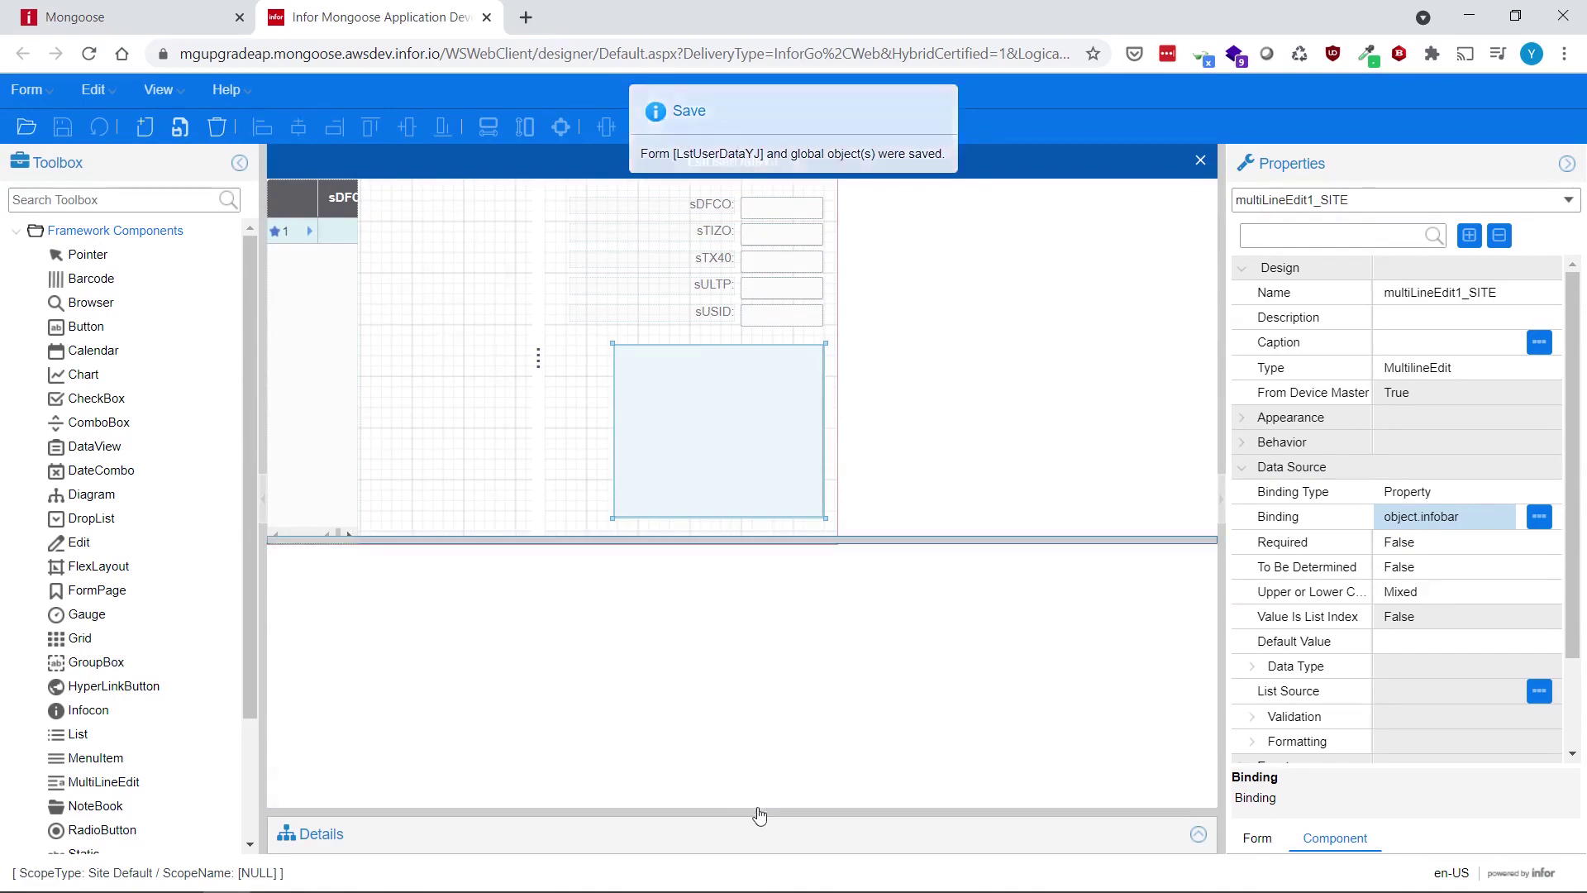
pyautogui.click(483, 629)
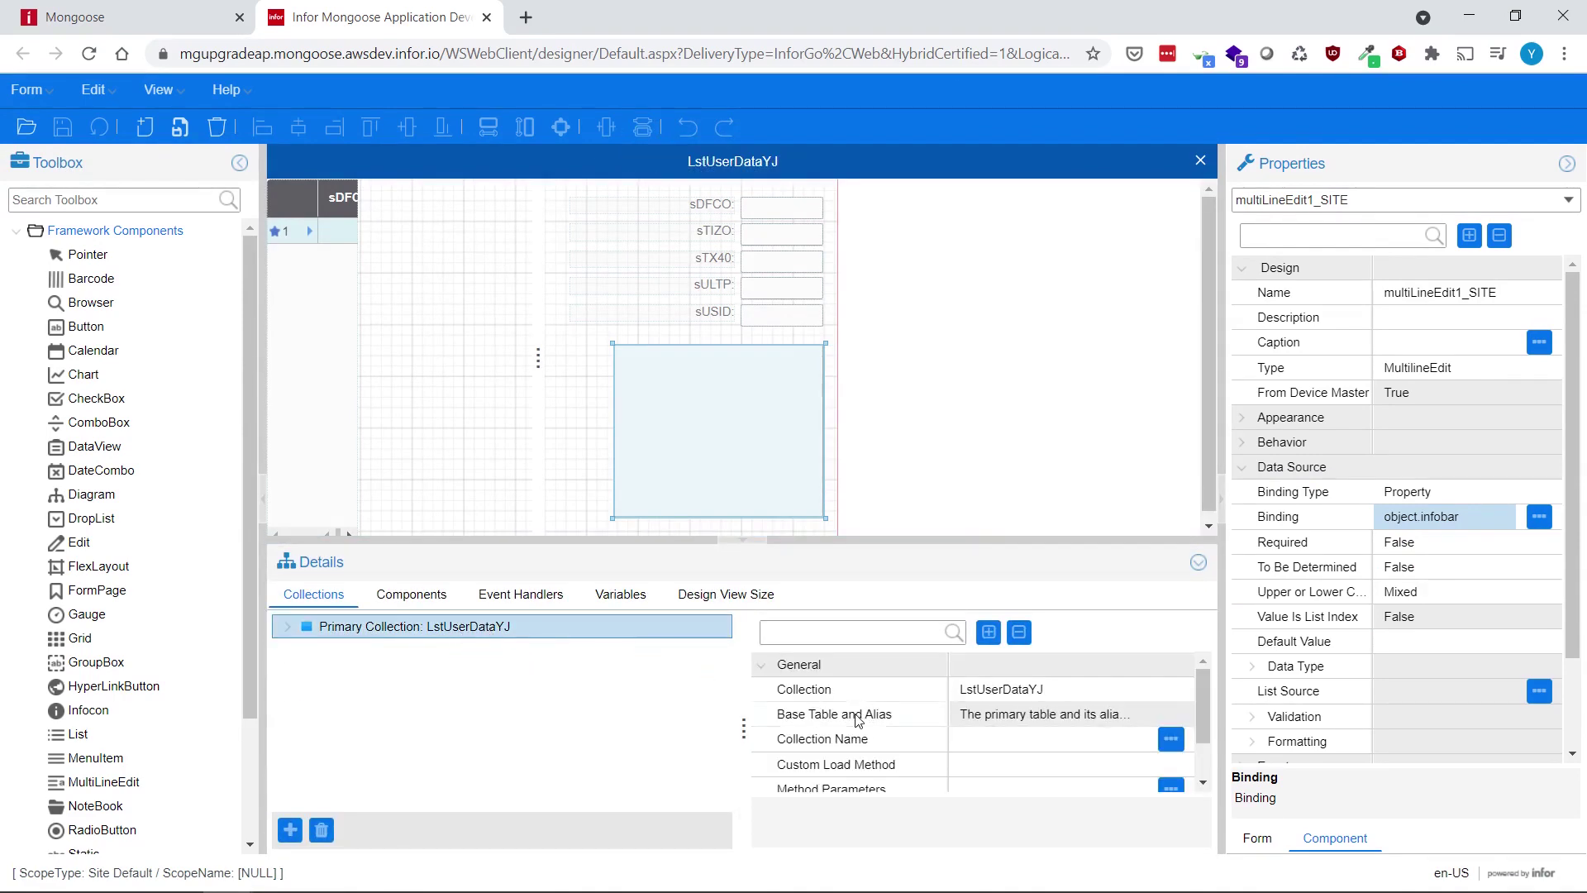
pyautogui.scroll(-2, 854, 723)
# Expand Options > Advanced Options and open the collection's Load/Save Overrides editor
pyautogui.click(769, 778)
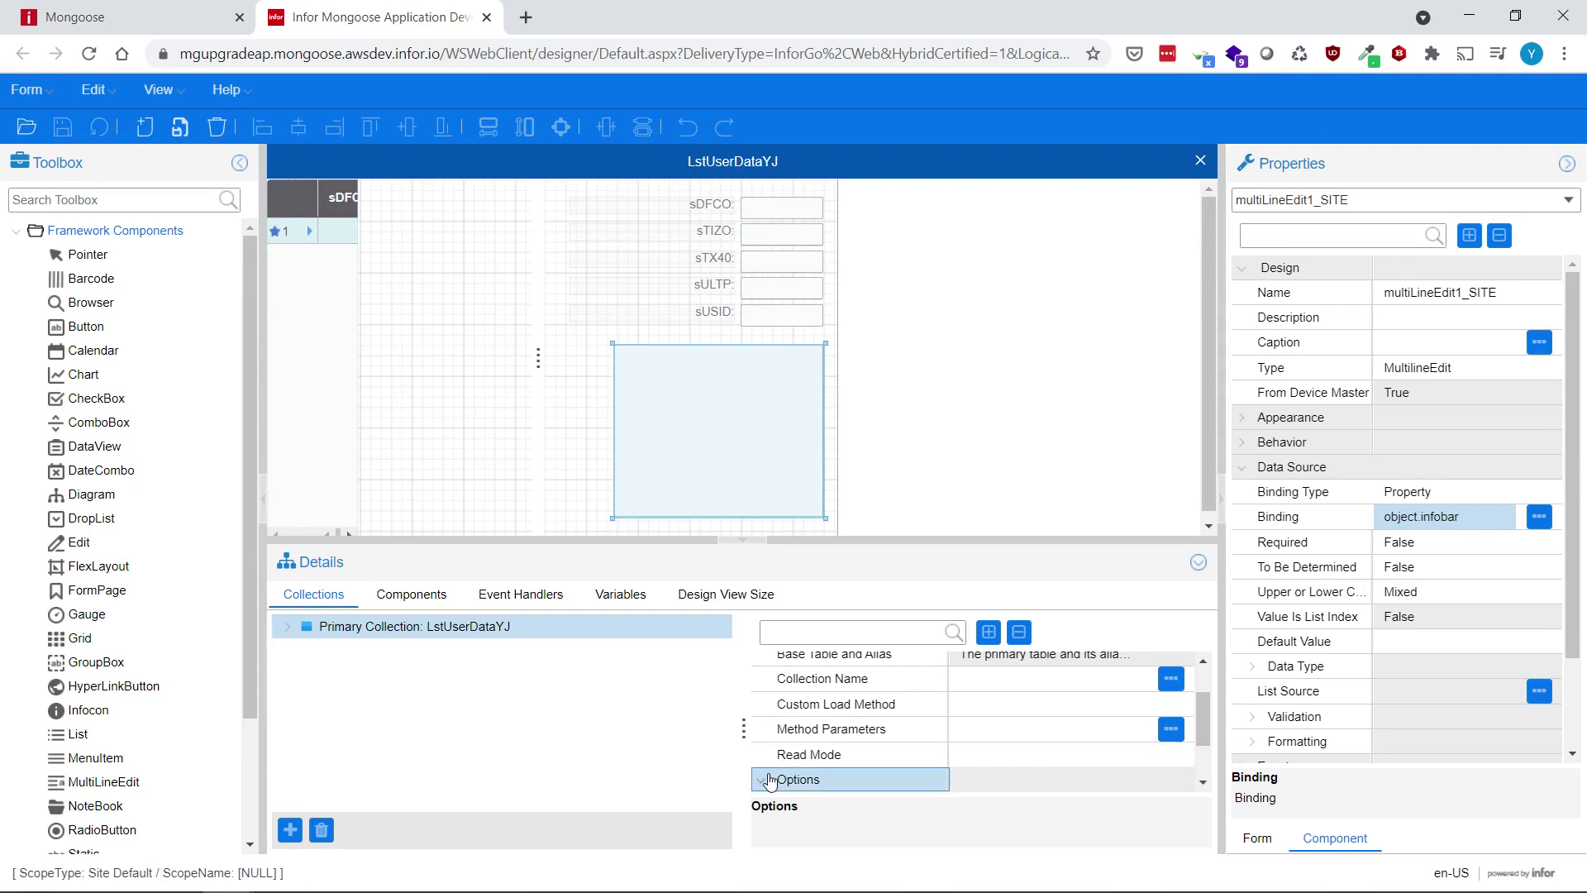
pyautogui.click(764, 779)
pyautogui.doubleClick(855, 752)
pyautogui.scroll(-3, 864, 750)
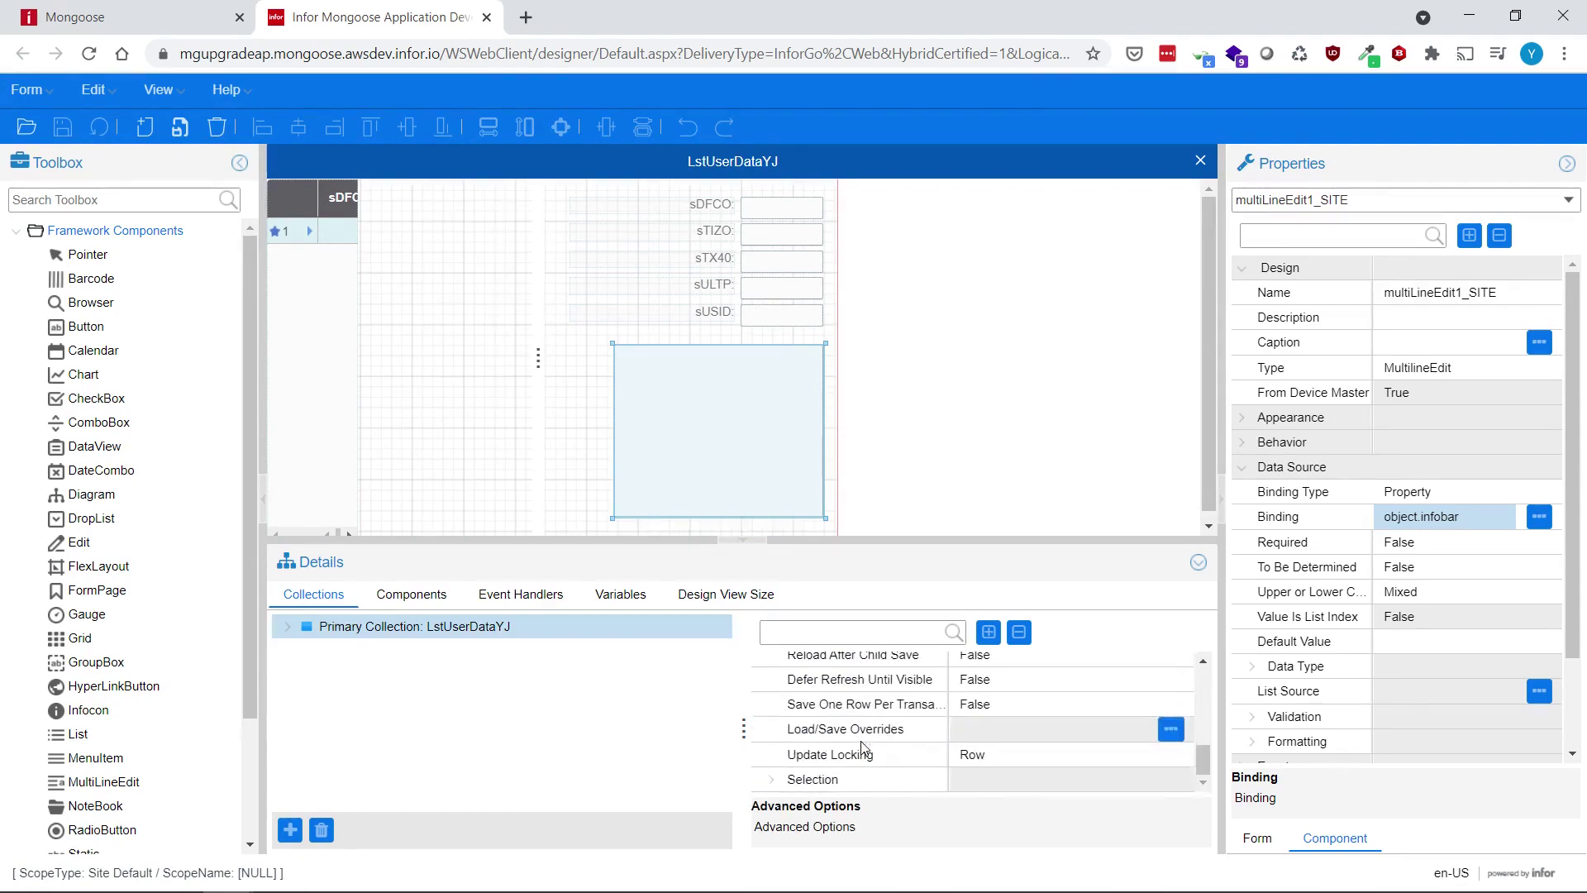
pyautogui.scroll(3, 832, 735)
pyautogui.scroll(1, 825, 737)
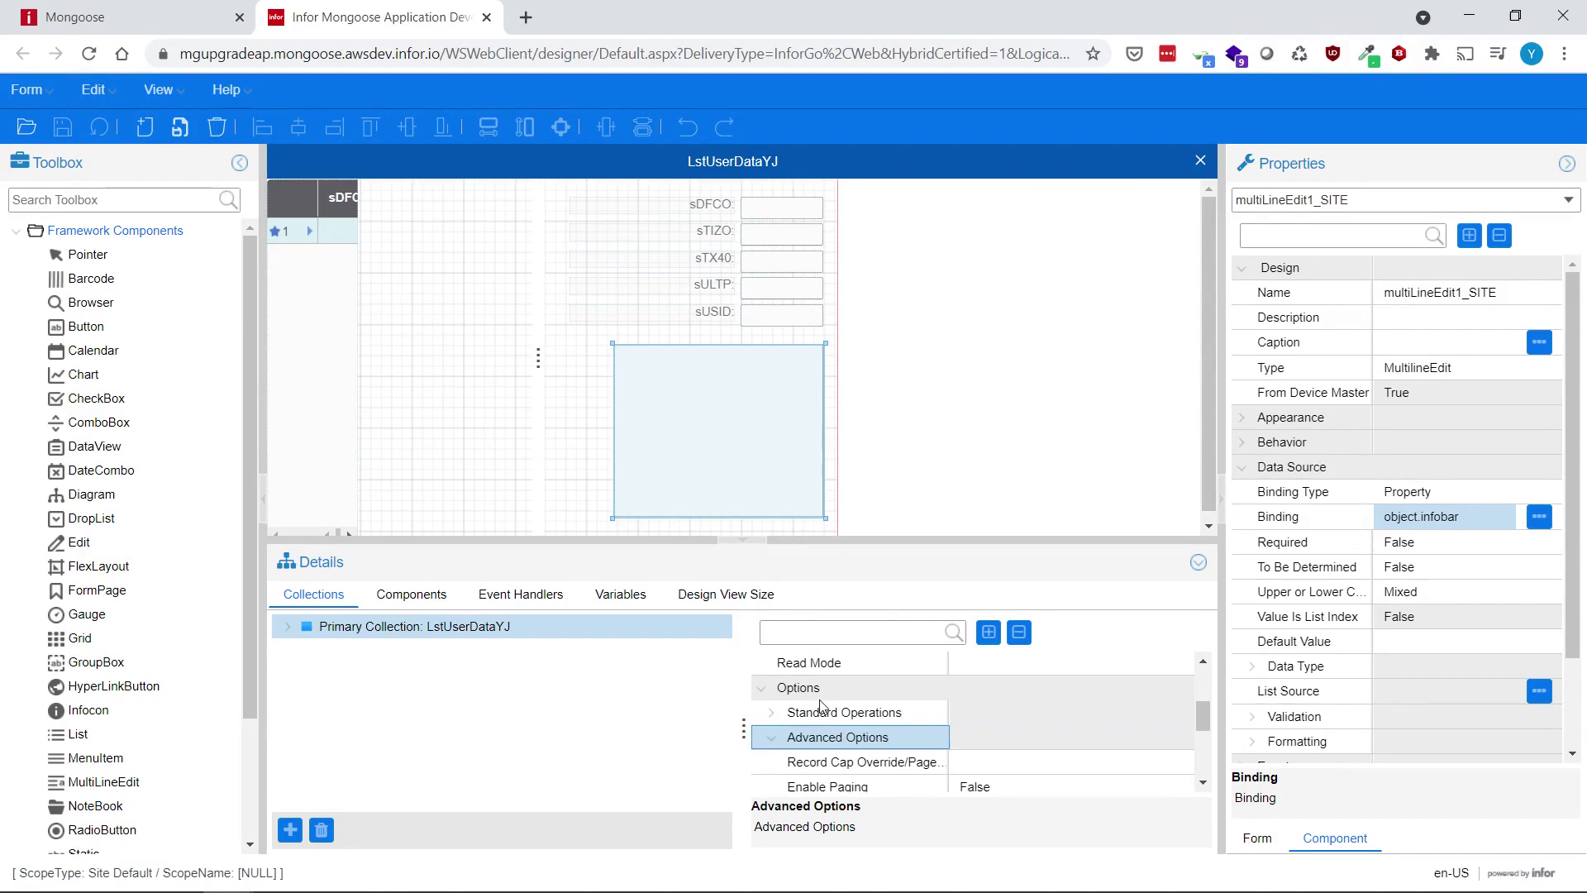
pyautogui.scroll(-3, 812, 738)
pyautogui.scroll(-1, 803, 740)
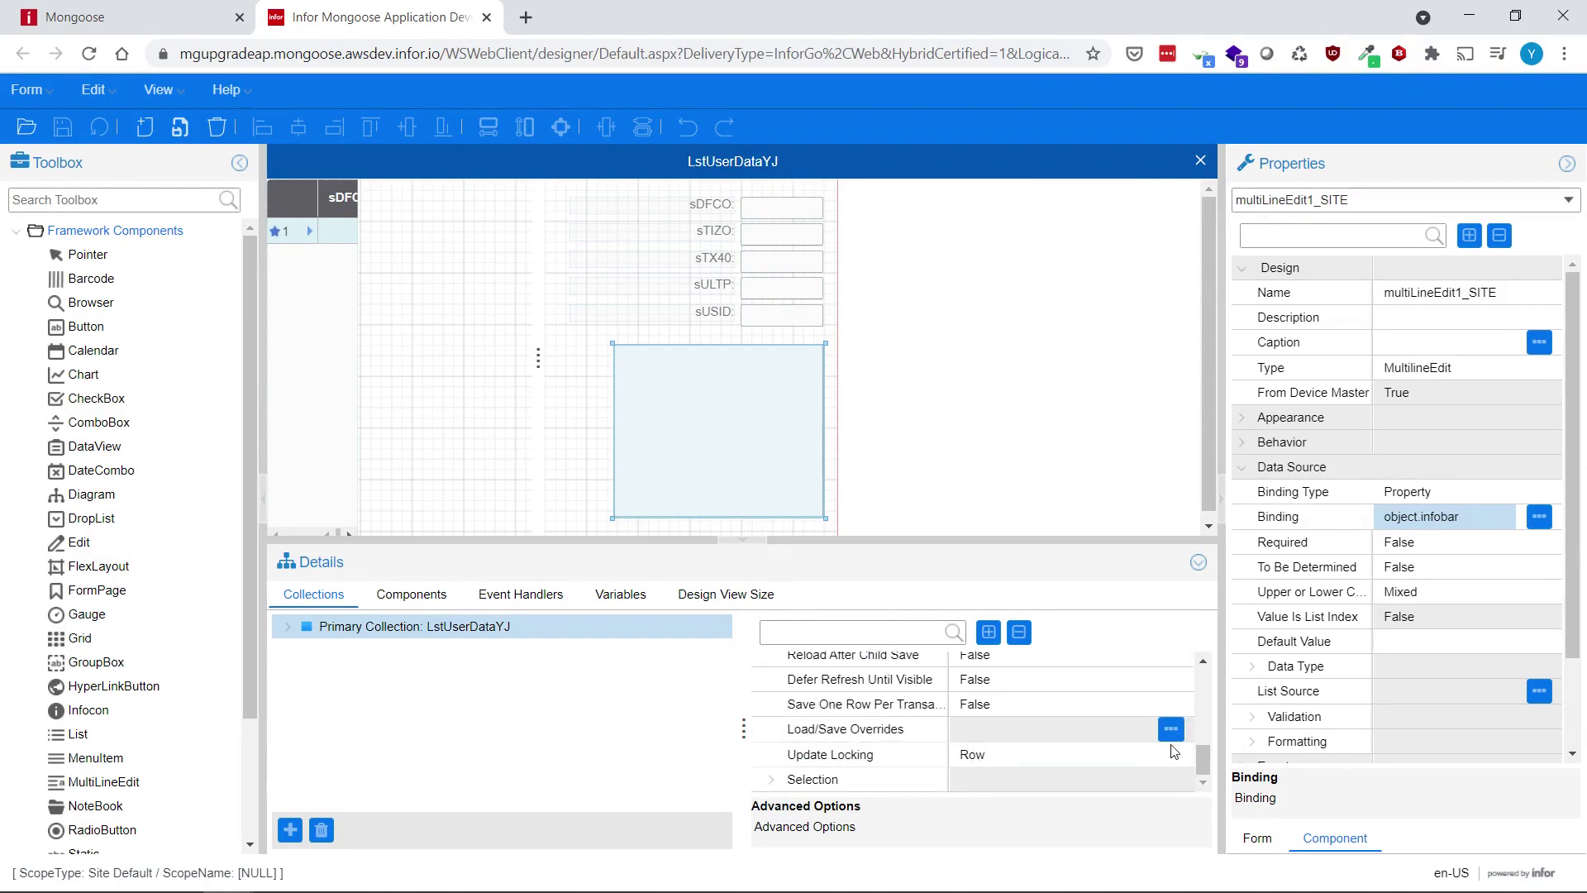
pyautogui.click(1170, 730)
pyautogui.click(1170, 729)
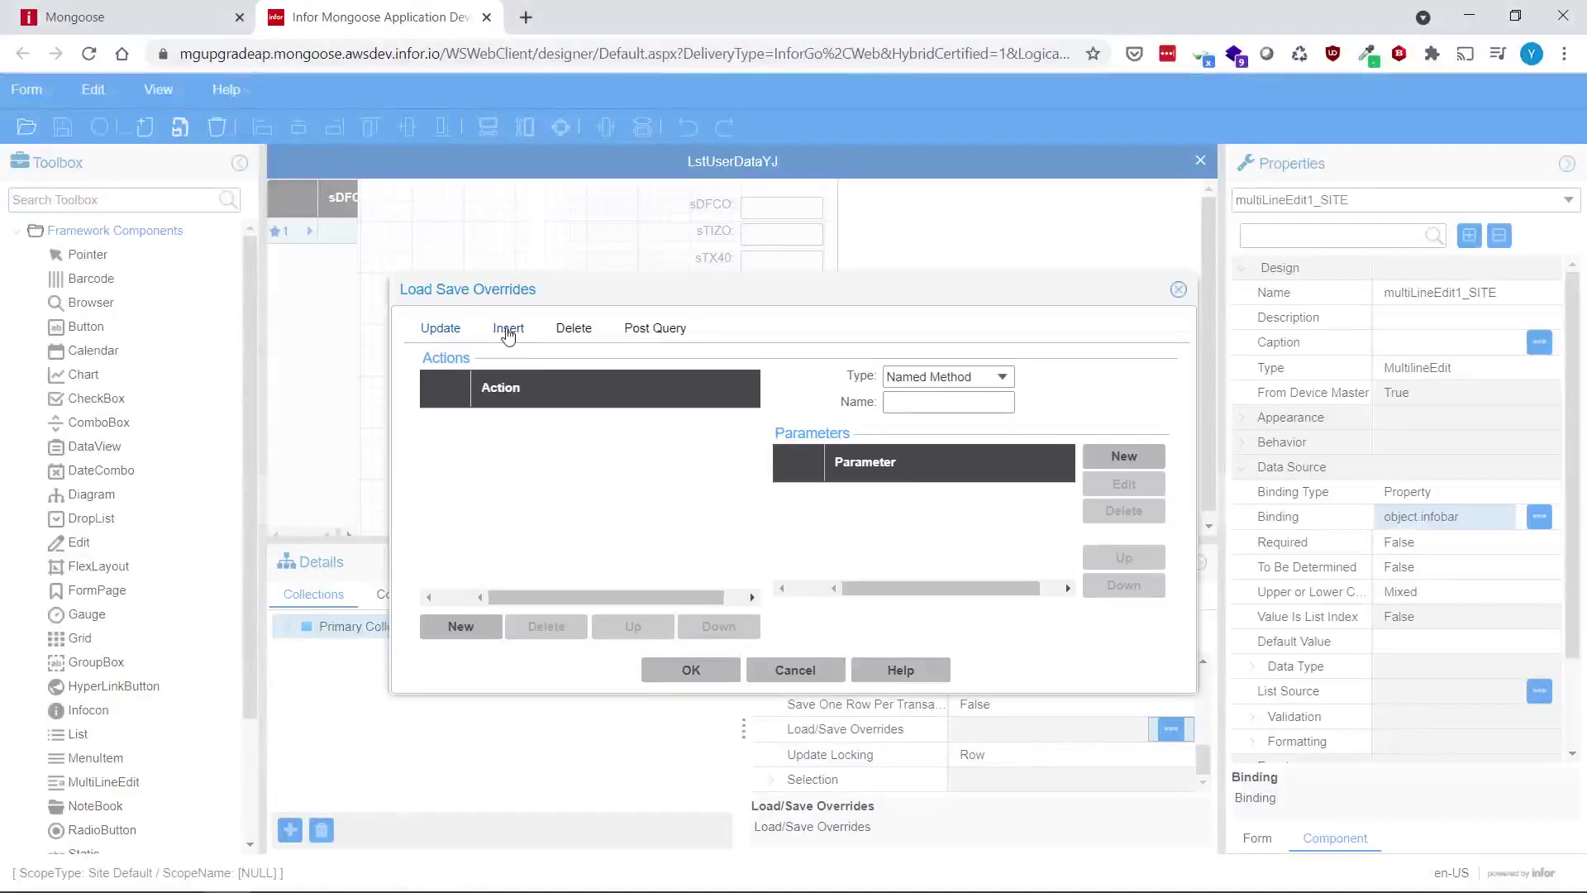
# Add a new Insert override as the Named Method PostIONAPIData
pyautogui.click(459, 625)
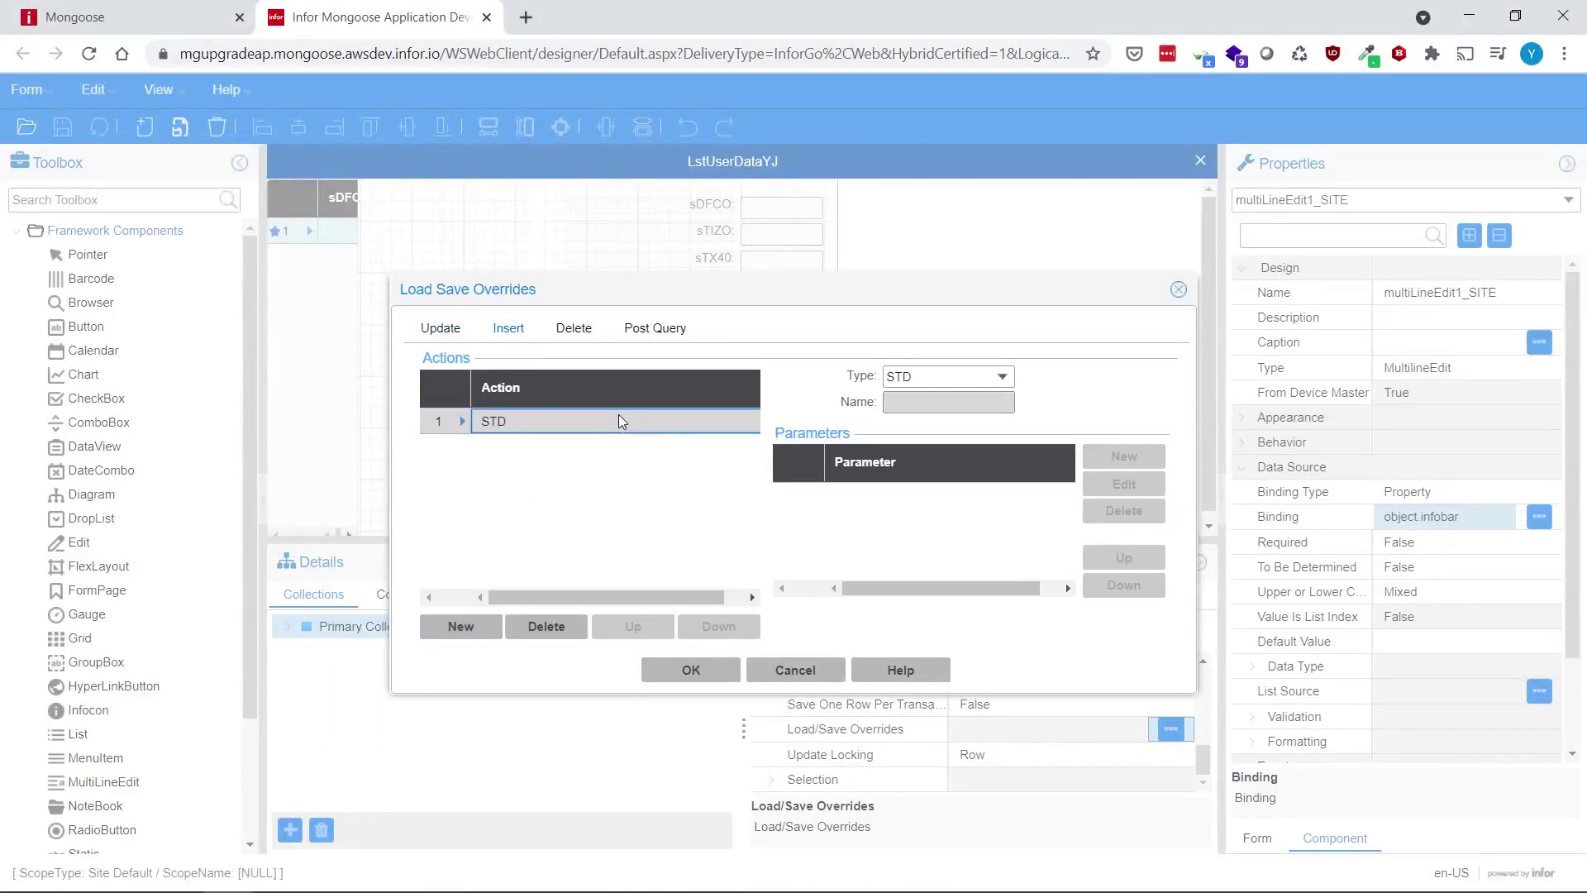
pyautogui.click(1002, 376)
pyautogui.click(956, 461)
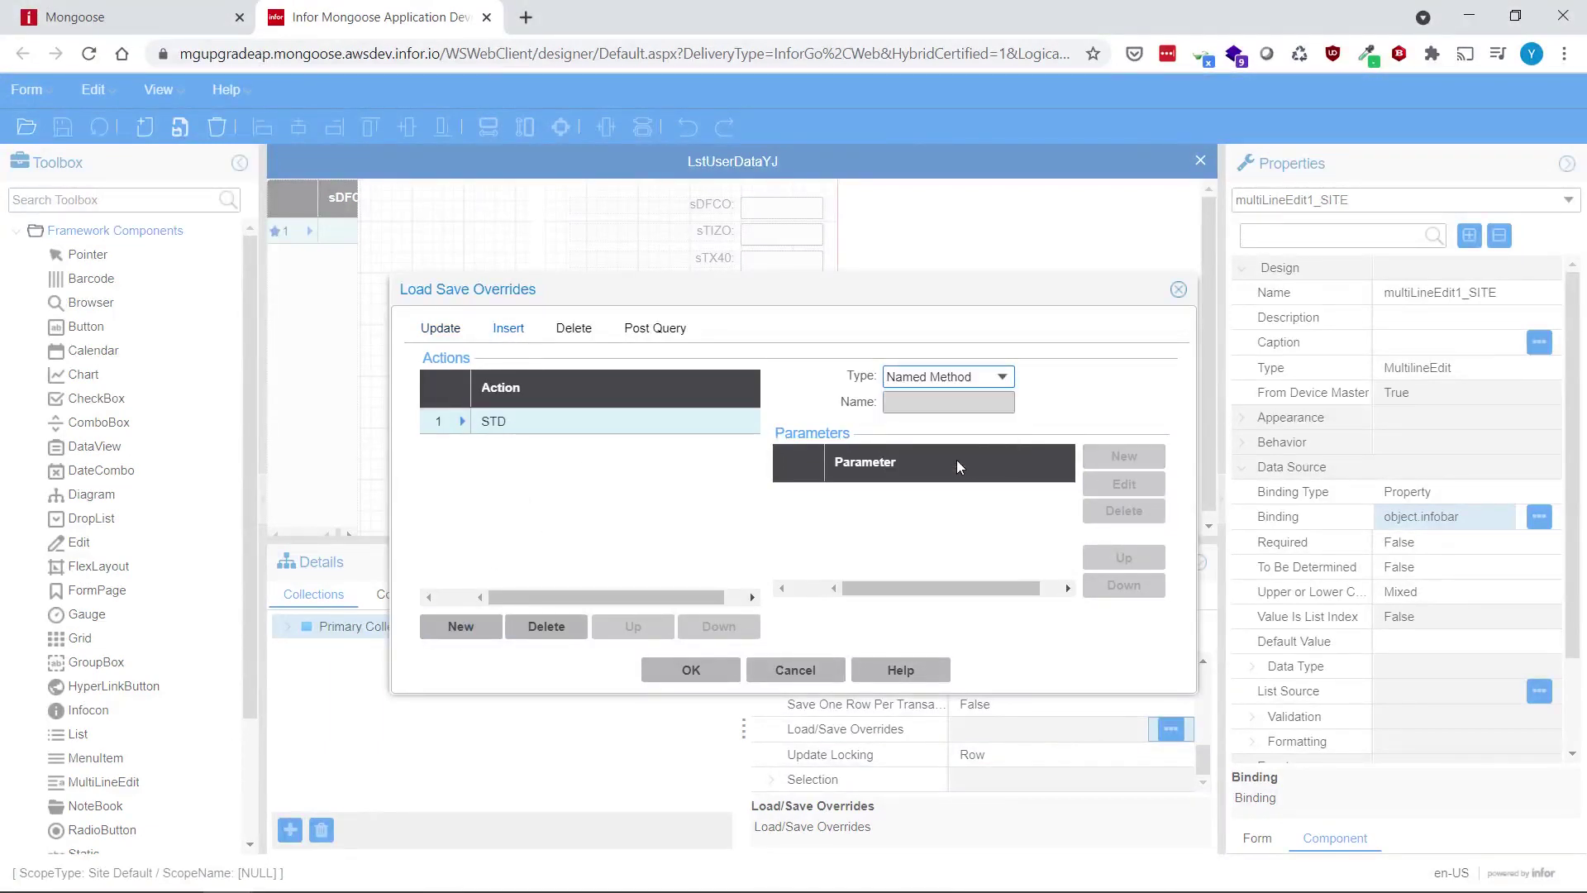
pyautogui.click(948, 402)
pyautogui.write('PO')
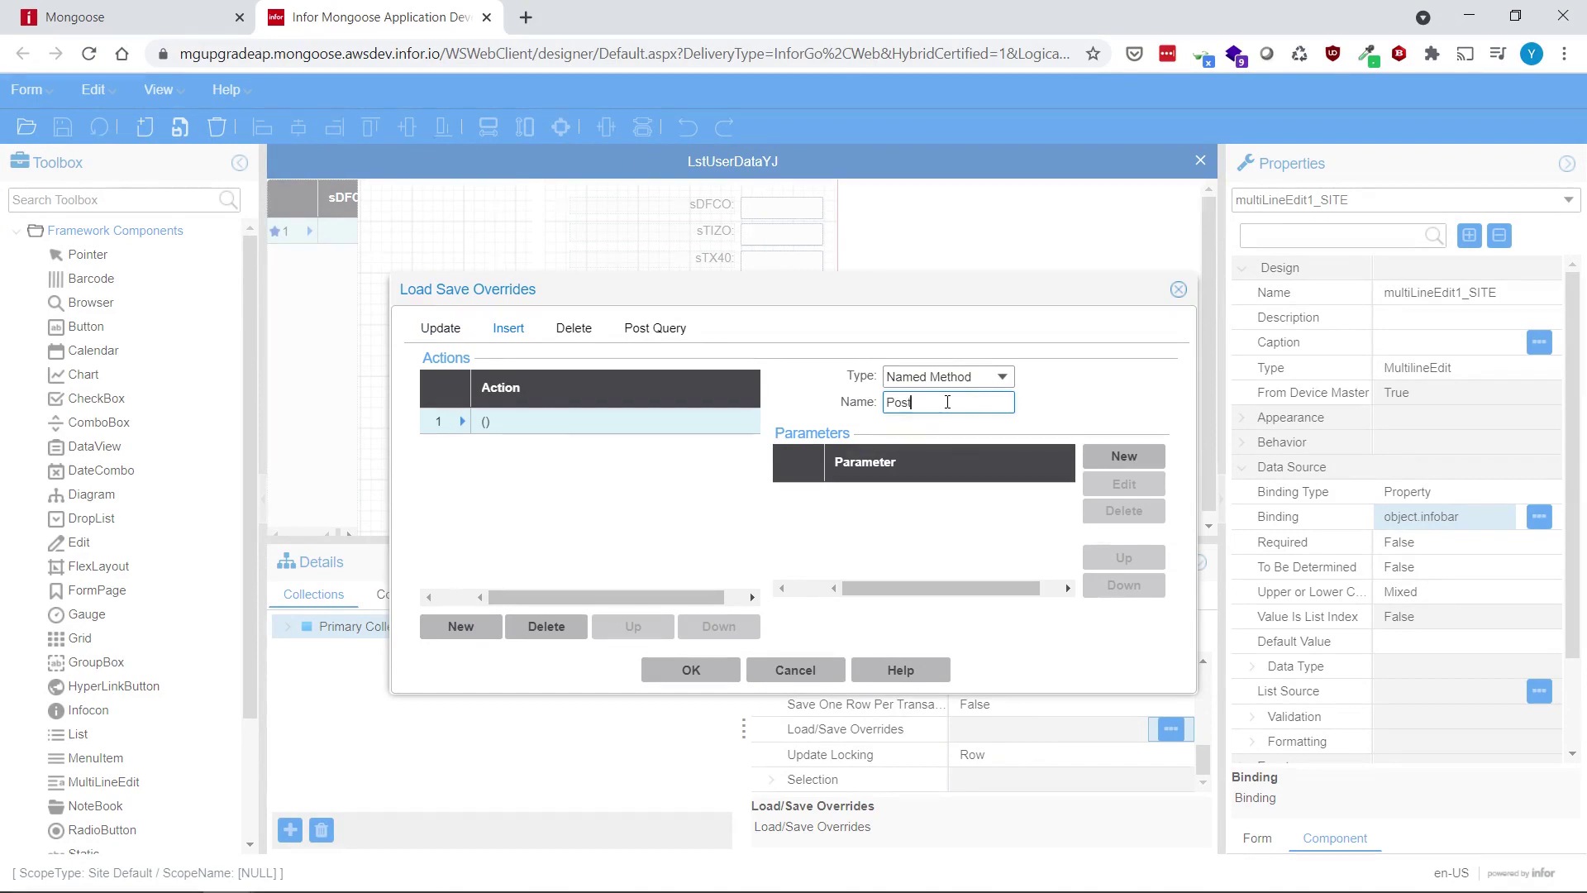
pyautogui.write('IONAPIData')
pyautogui.click(886, 501)
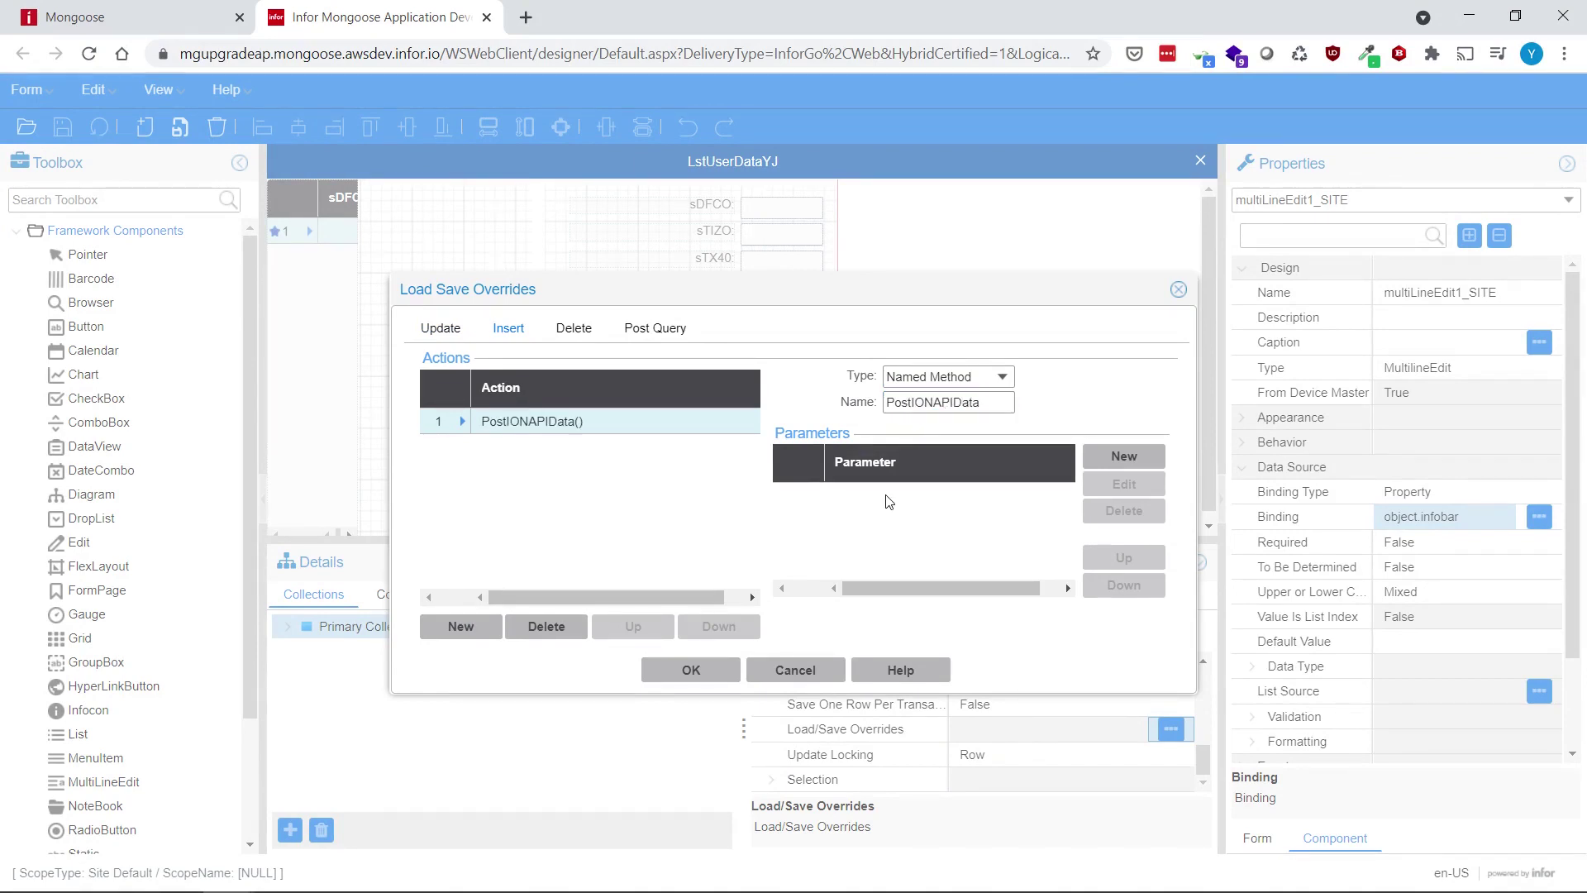
# Give PostIONAPIData an output Property Name parameter infobar and accept the override
pyautogui.click(1125, 457)
pyautogui.click(957, 458)
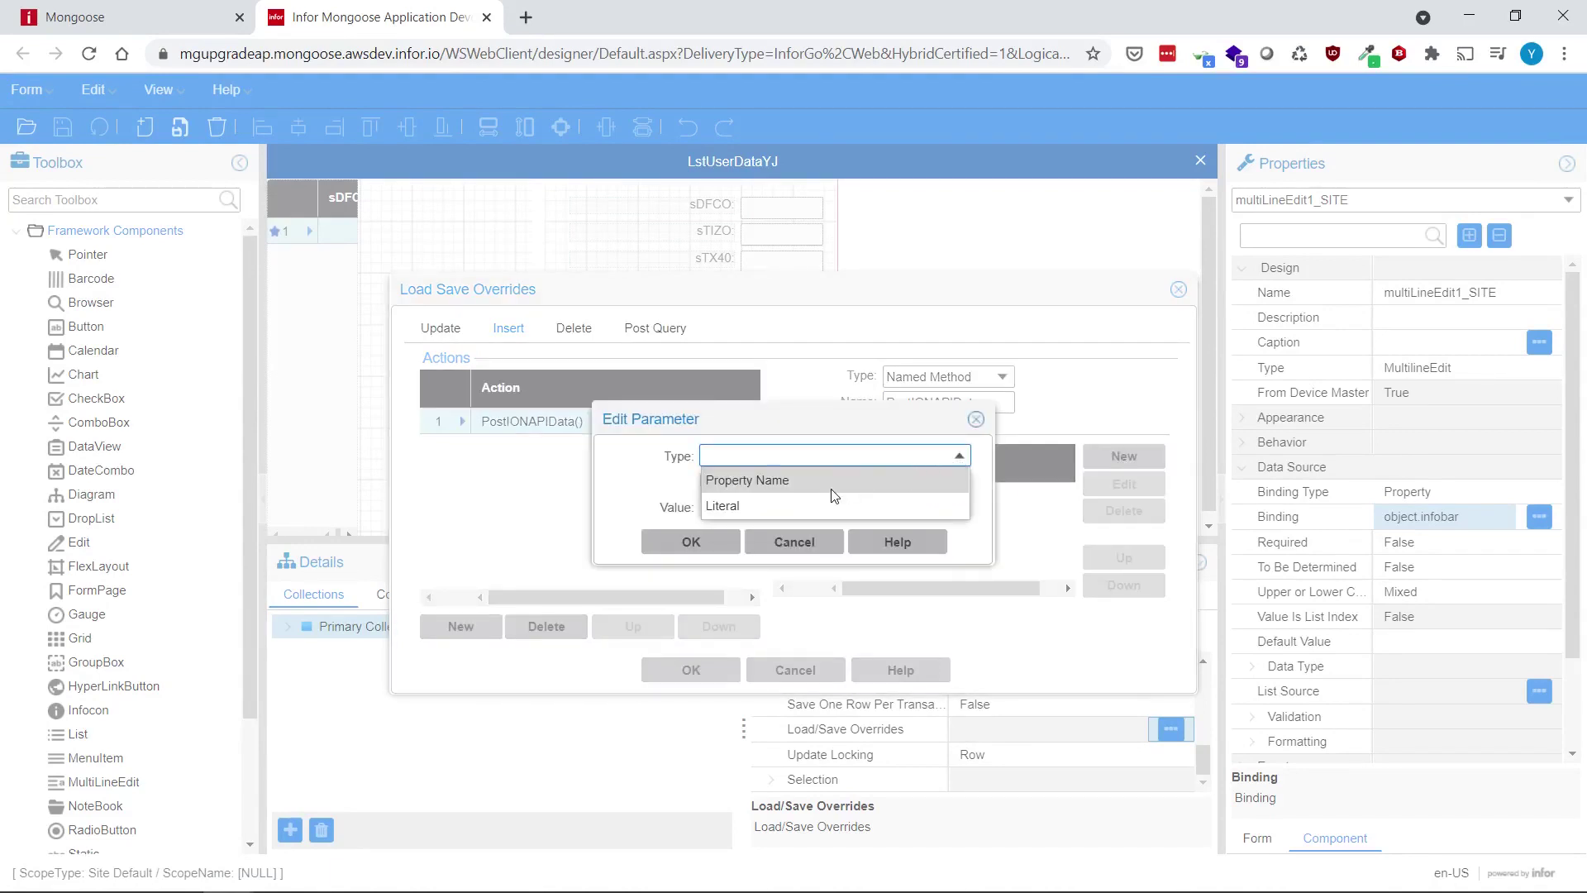
pyautogui.click(842, 481)
pyautogui.click(706, 480)
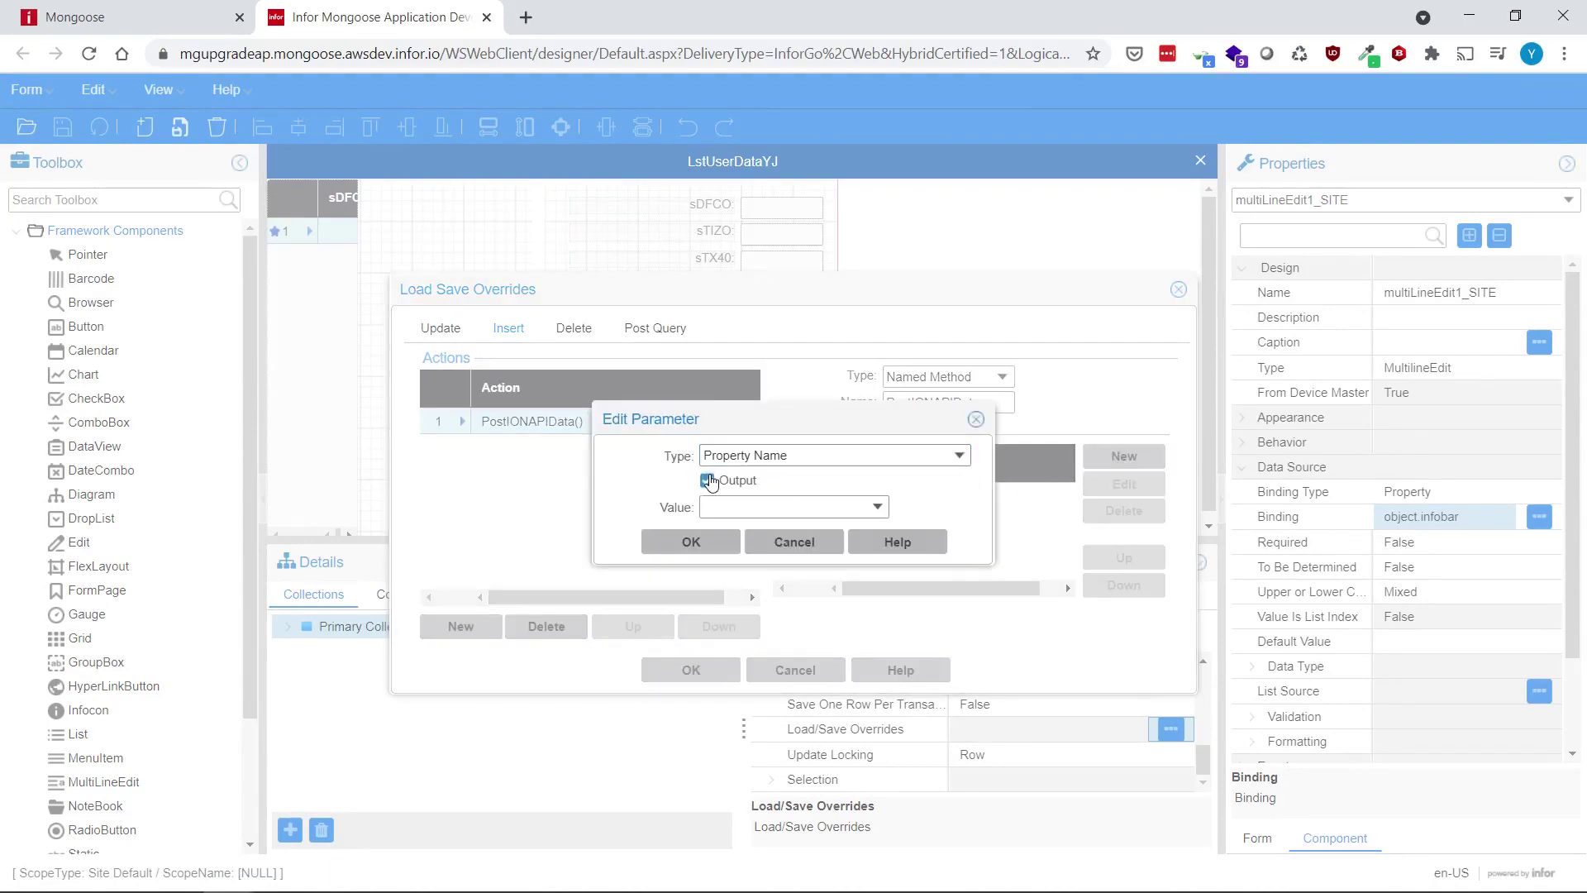
pyautogui.click(876, 512)
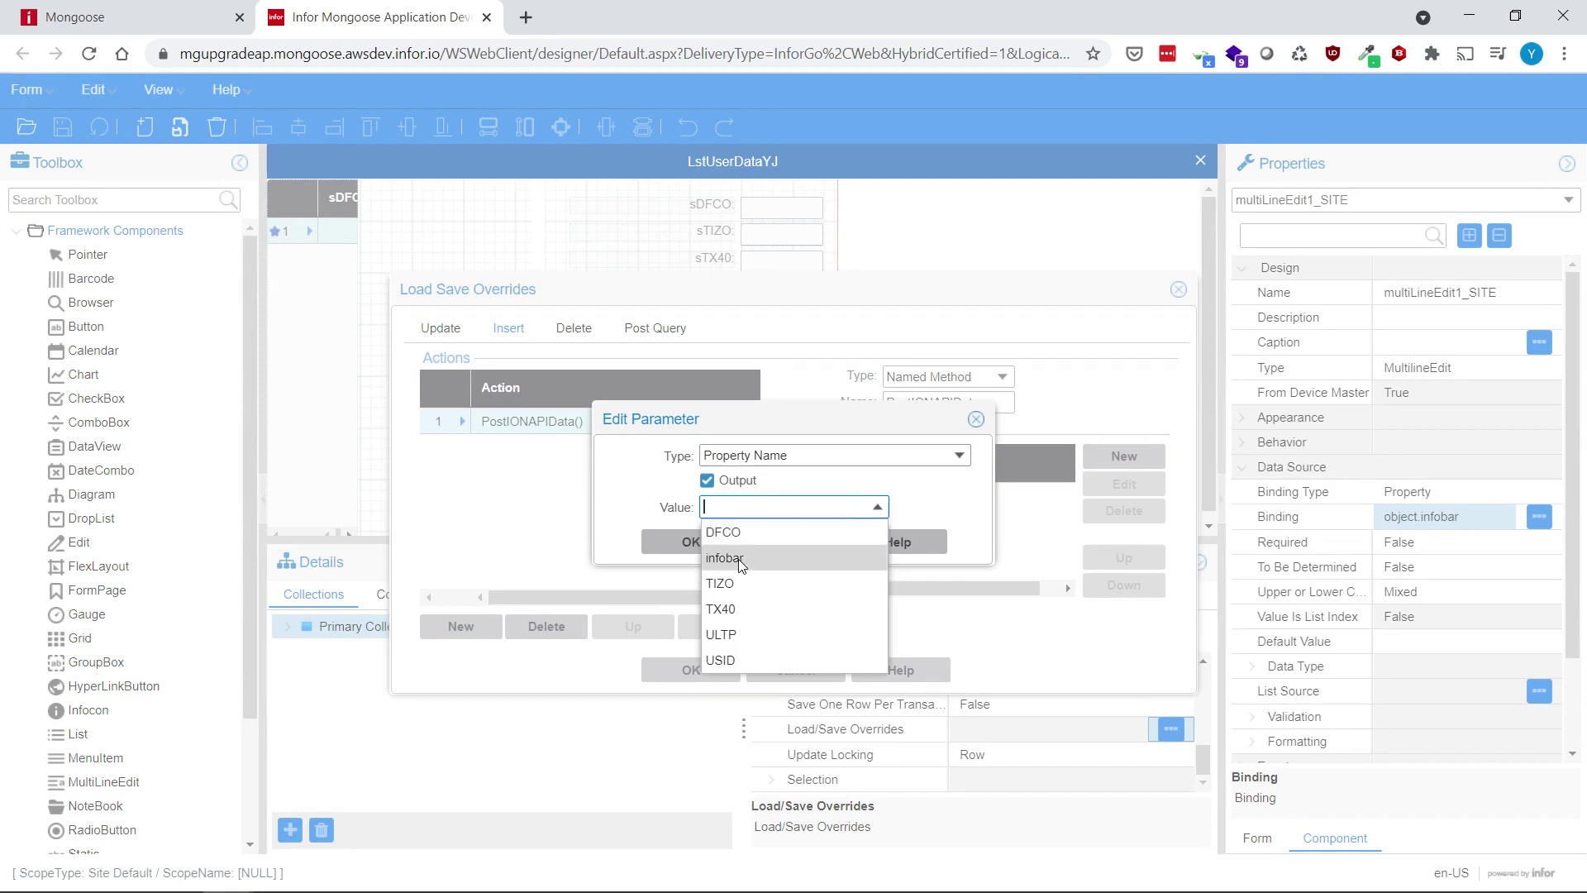
pyautogui.click(726, 558)
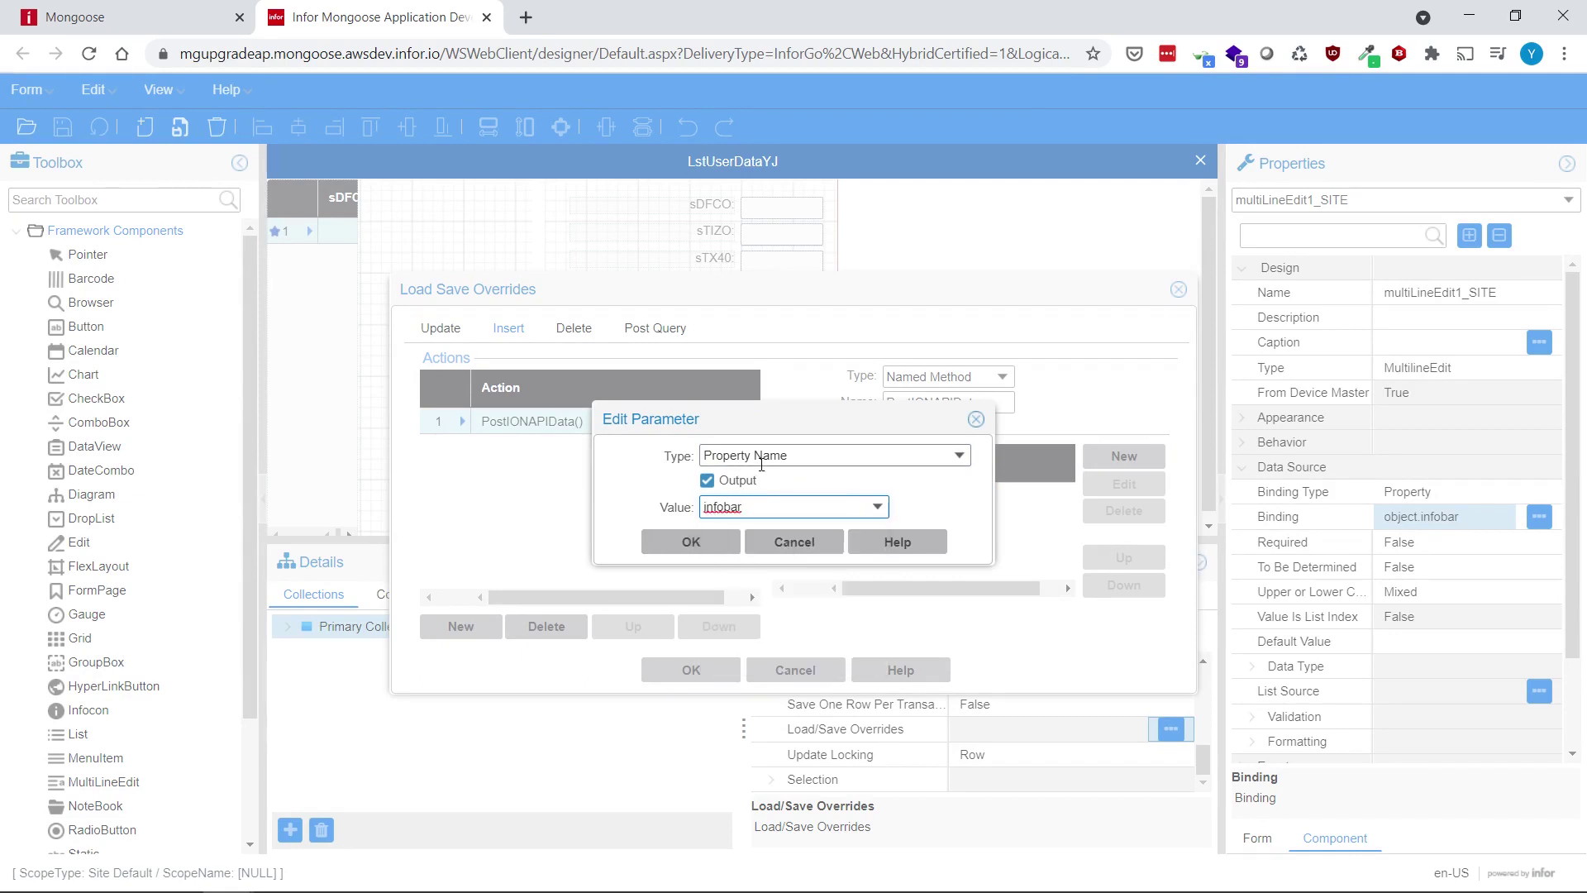
pyautogui.click(692, 541)
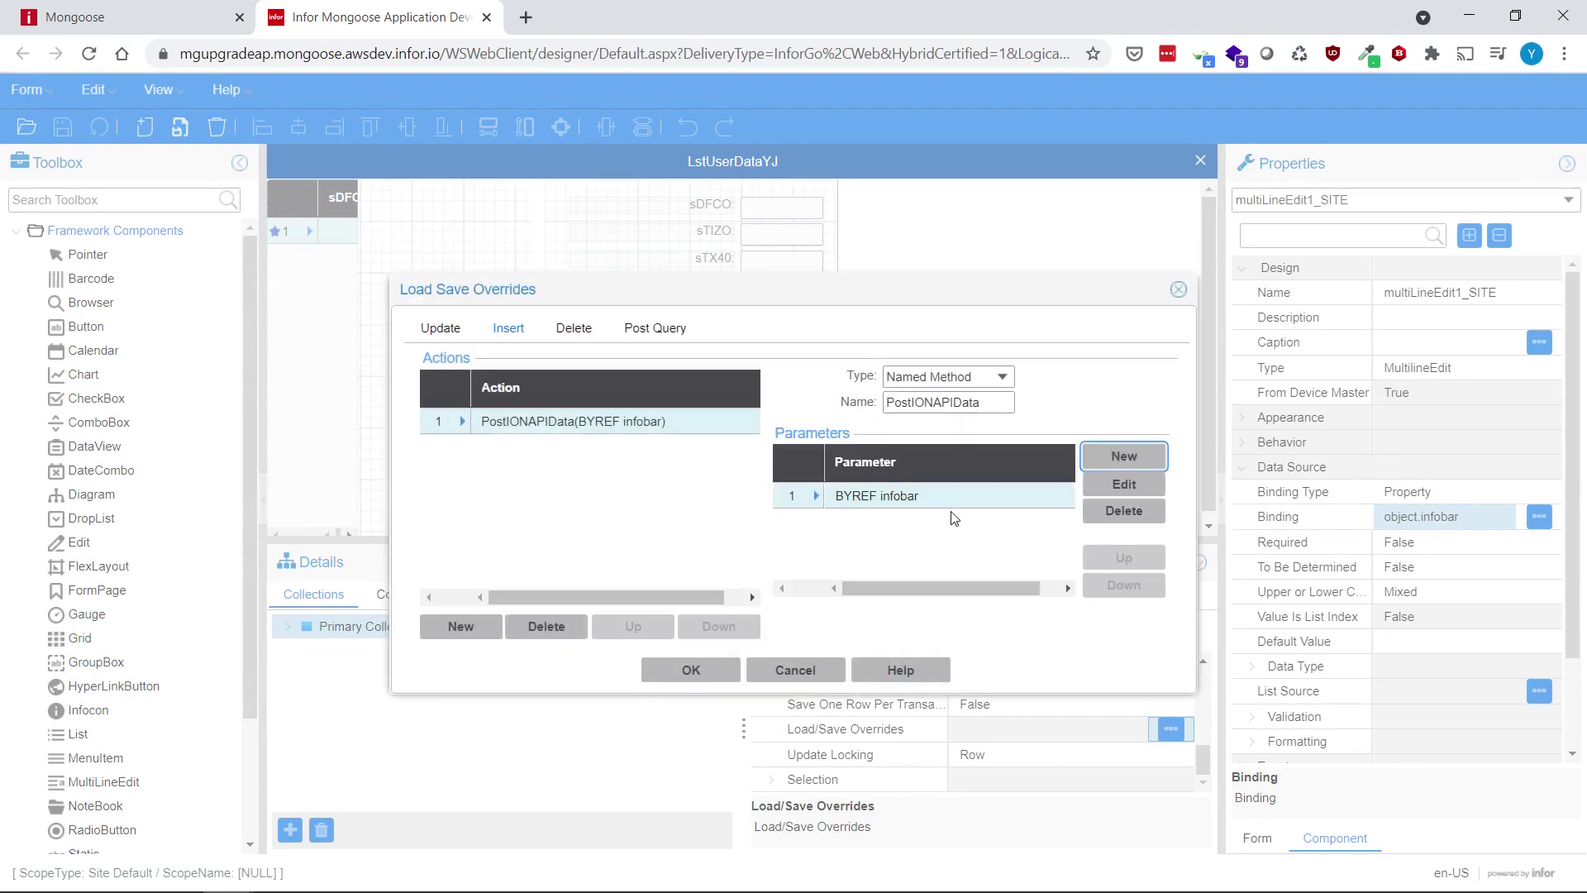
pyautogui.click(702, 669)
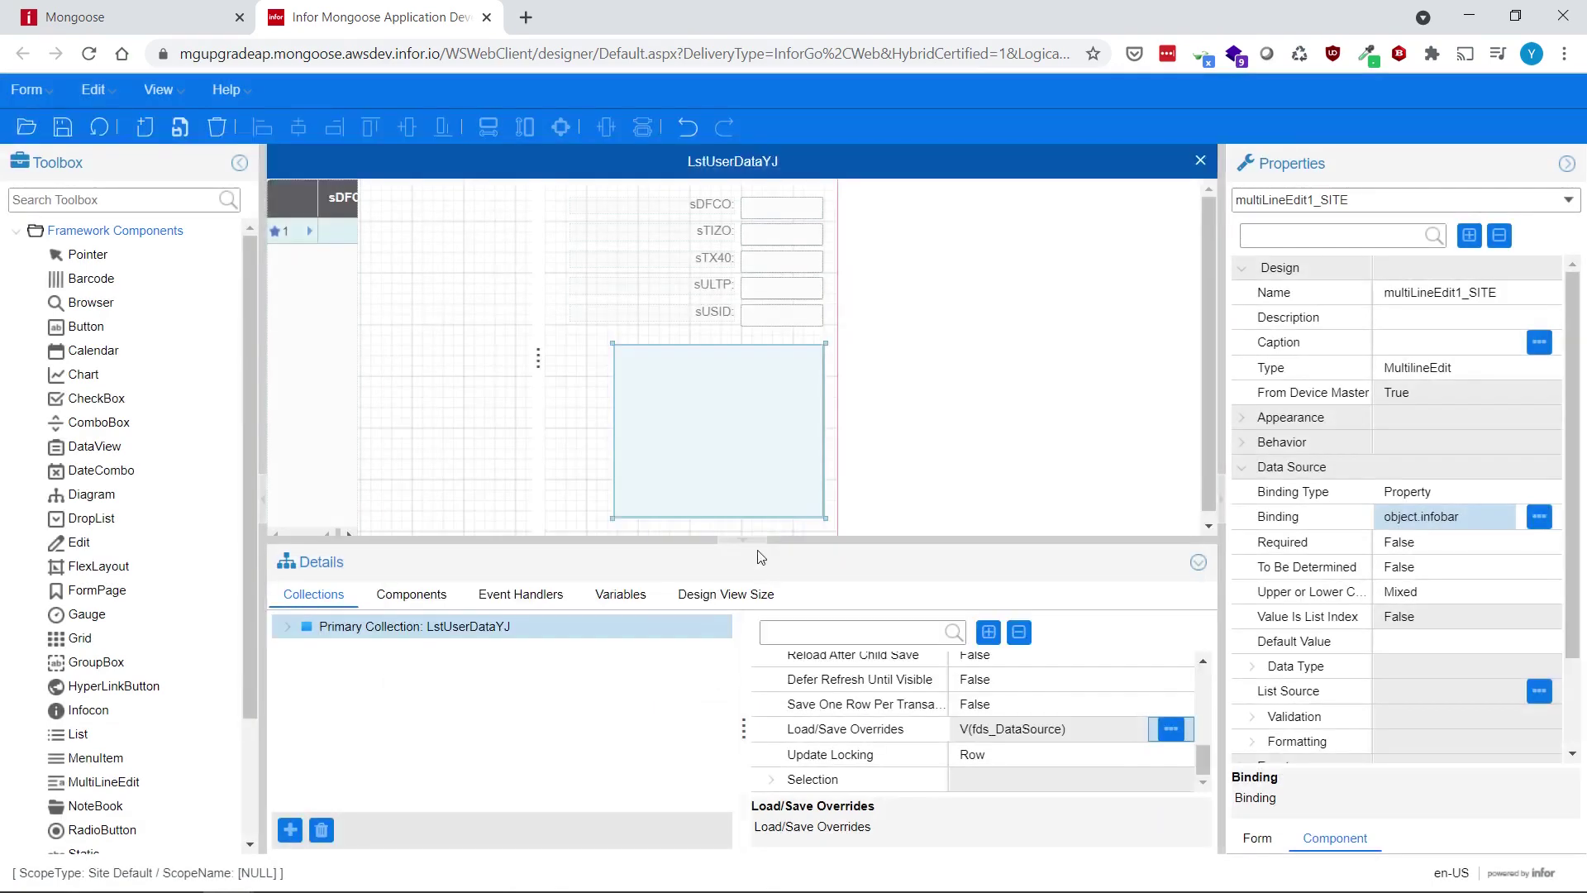
# Save the form, then save new user 750, temp, 1, test10 and read the TEST10 already-exists error
pyautogui.click(72, 144)
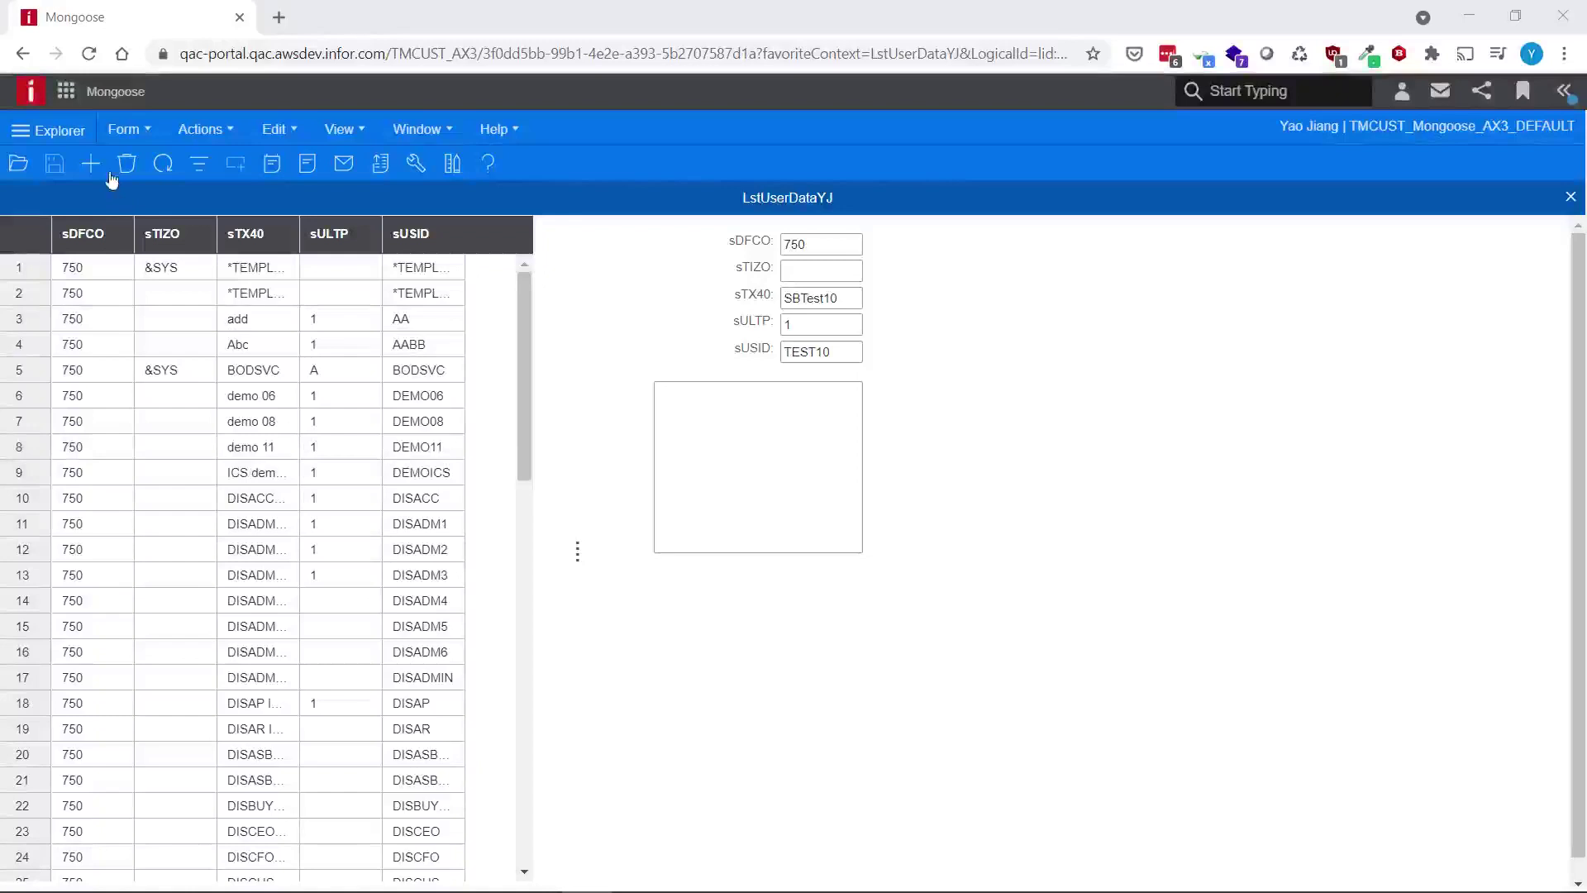
pyautogui.click(91, 162)
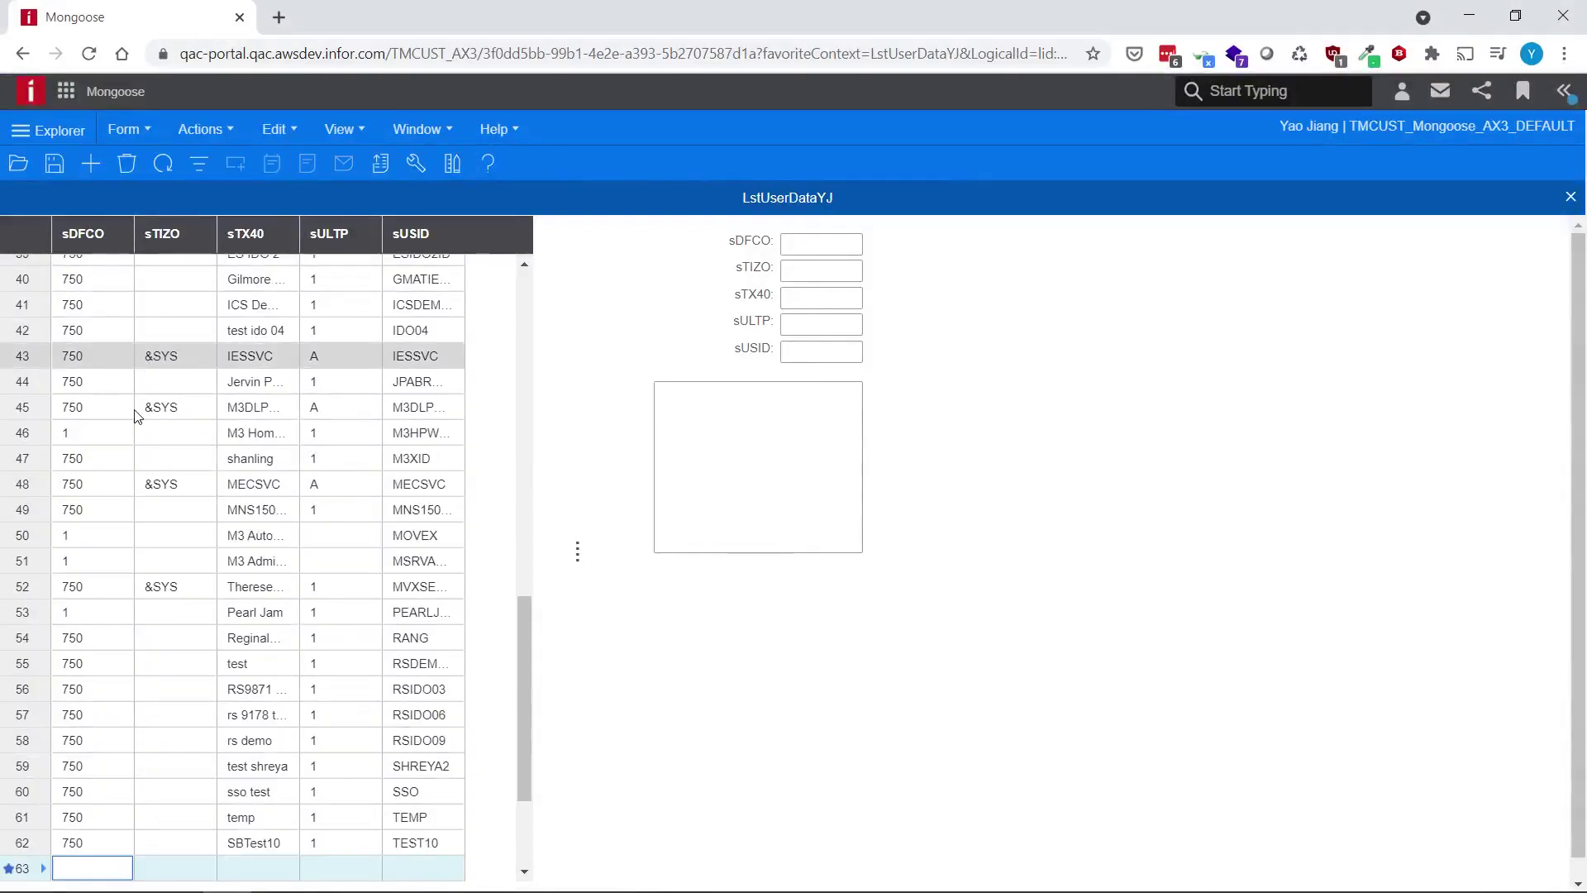
pyautogui.write('750')
pyautogui.press('Tab')
pyautogui.press('Tab')
pyautogui.write('t')
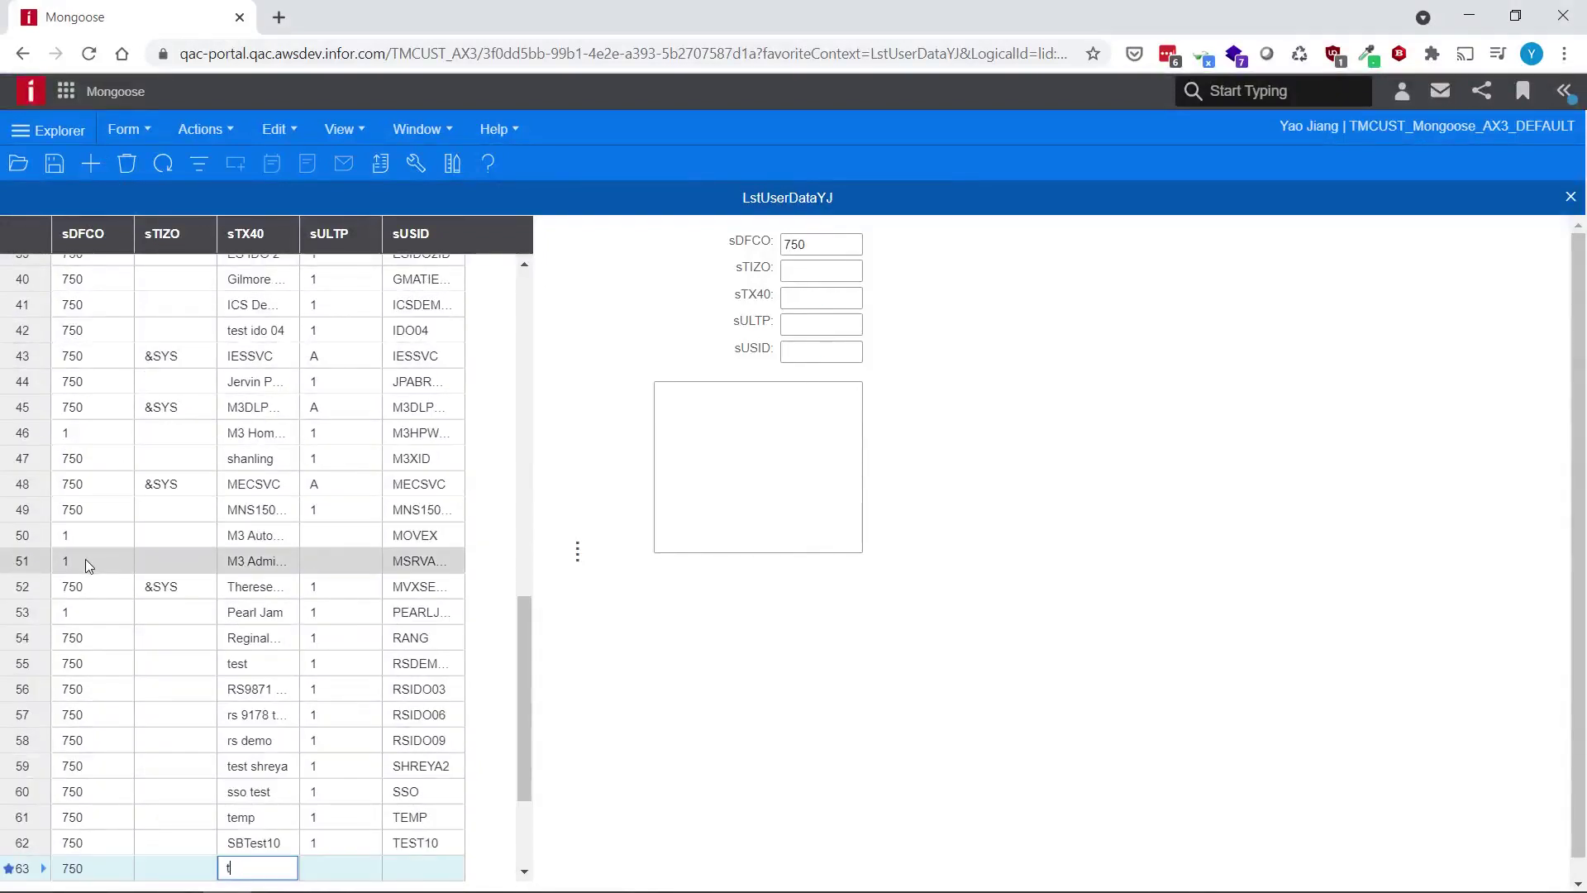
pyautogui.write('emp')
pyautogui.press('Tab')
pyautogui.write('1')
pyautogui.press('Tab')
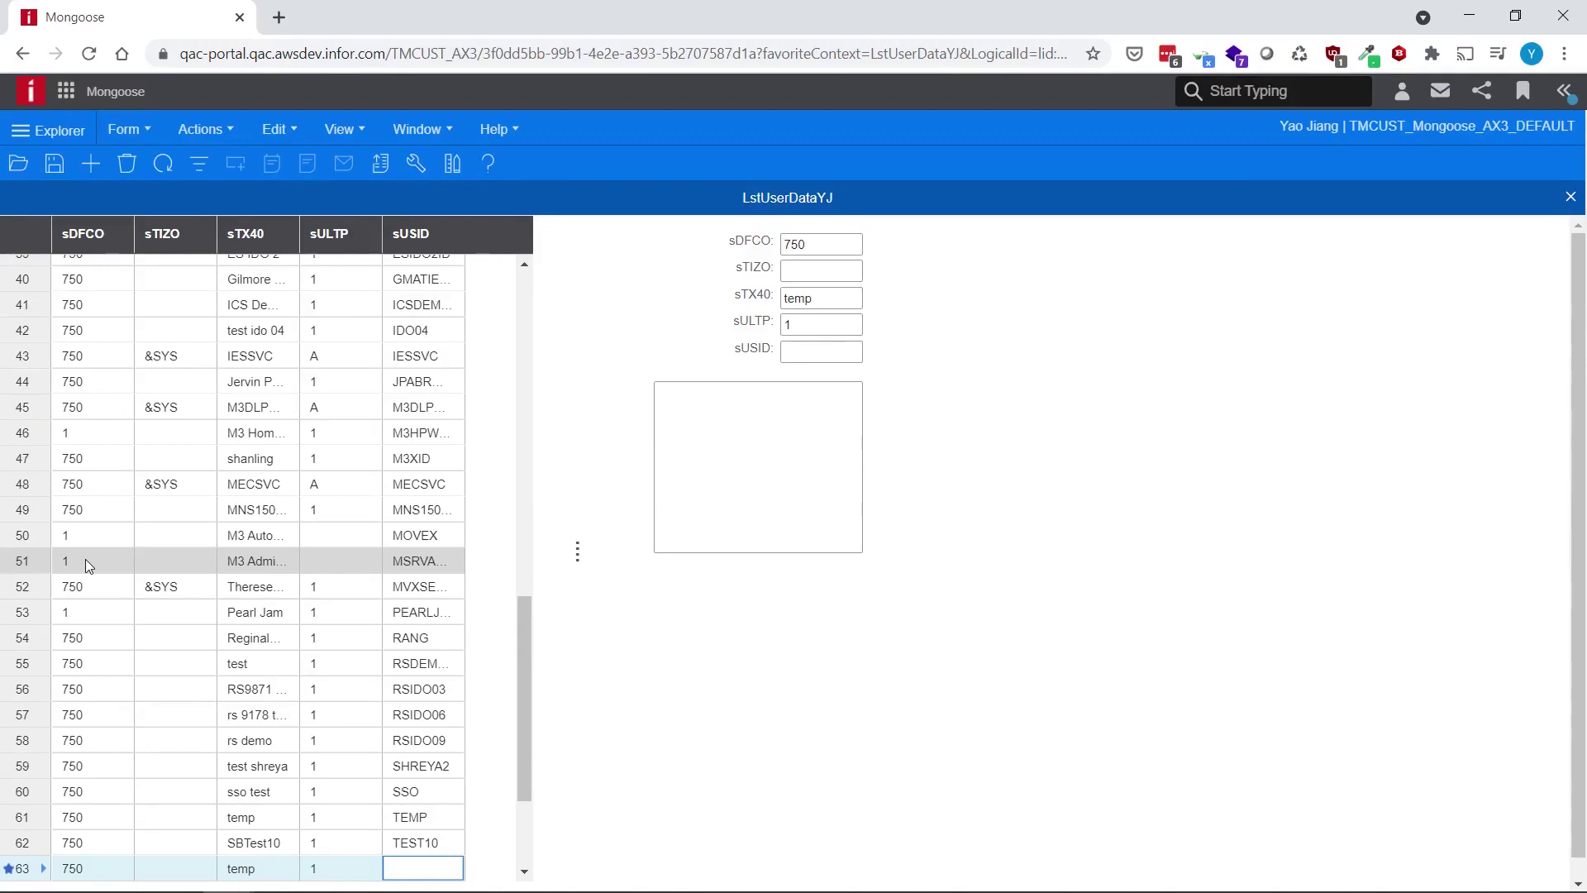
pyautogui.write('test10')
pyautogui.press('Tab')
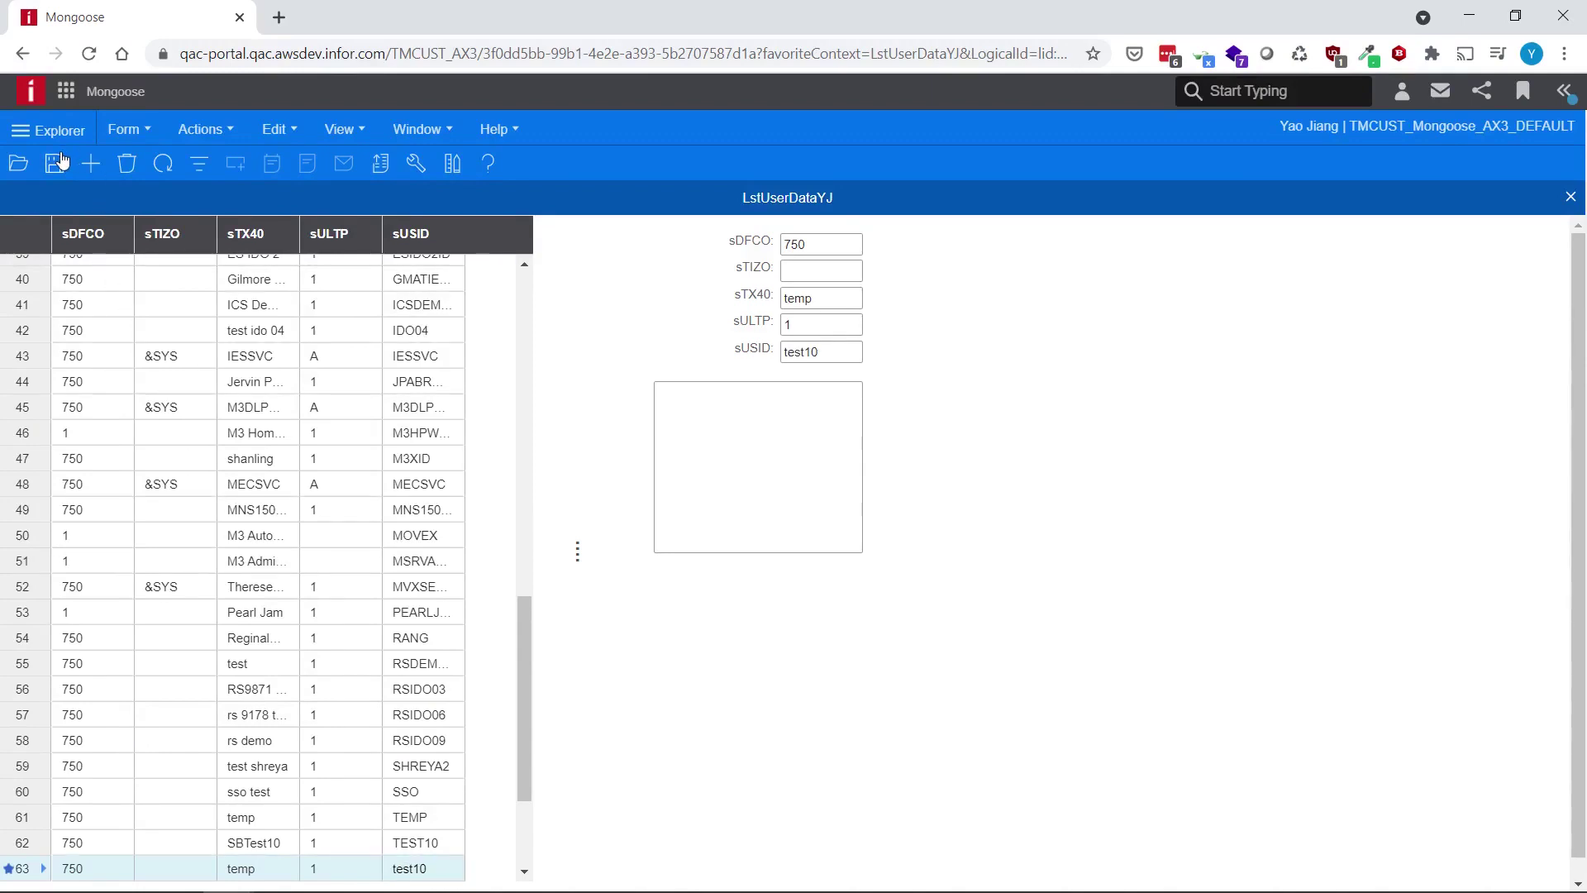
pyautogui.click(56, 159)
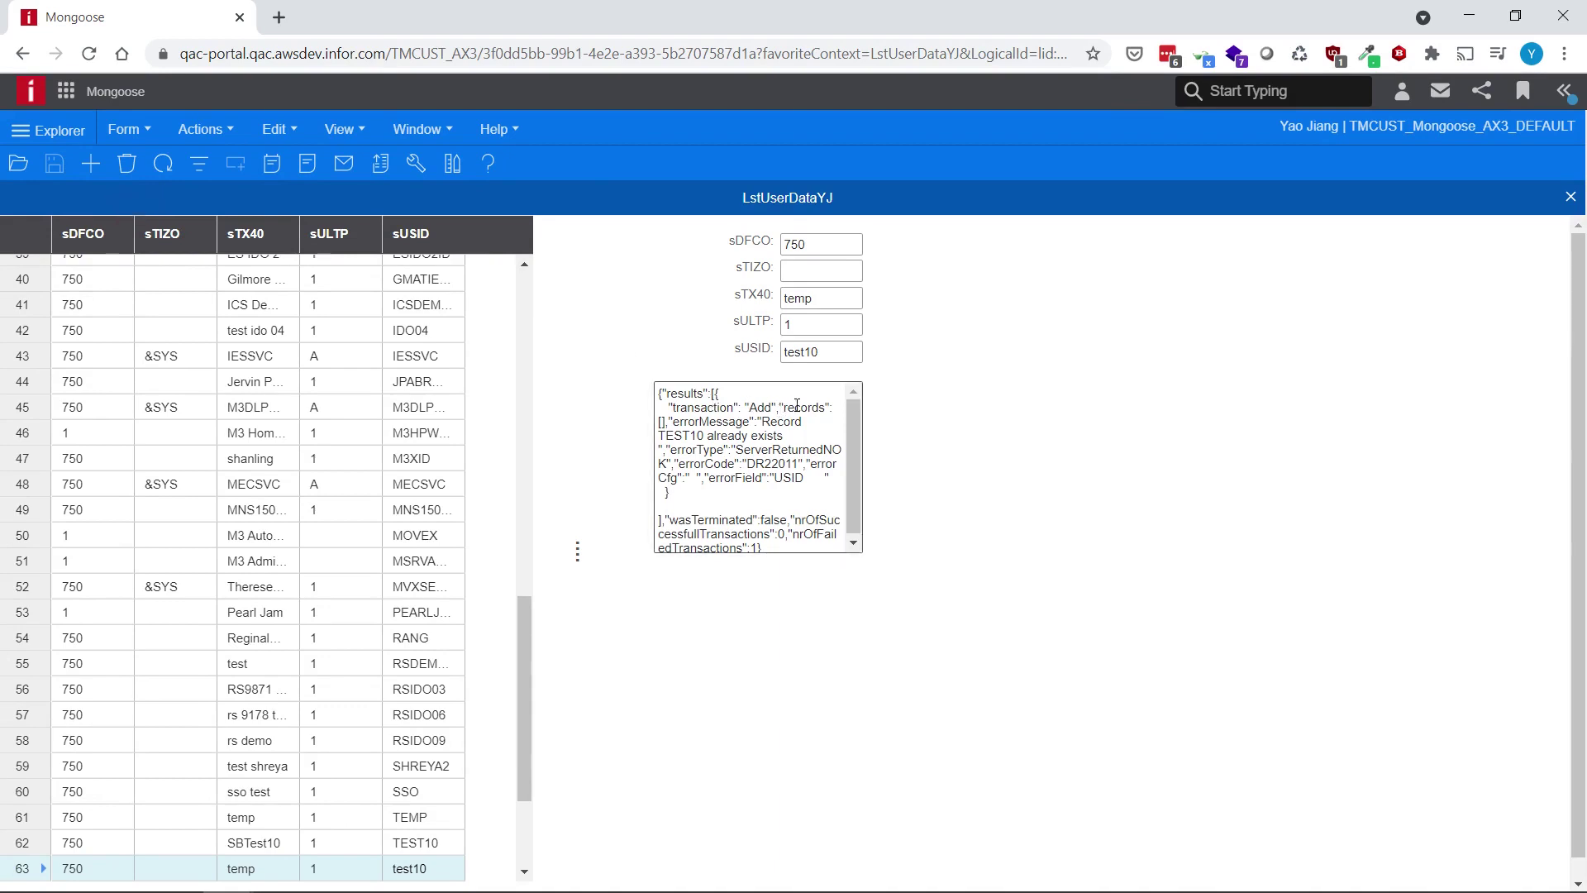
pyautogui.click(682, 438)
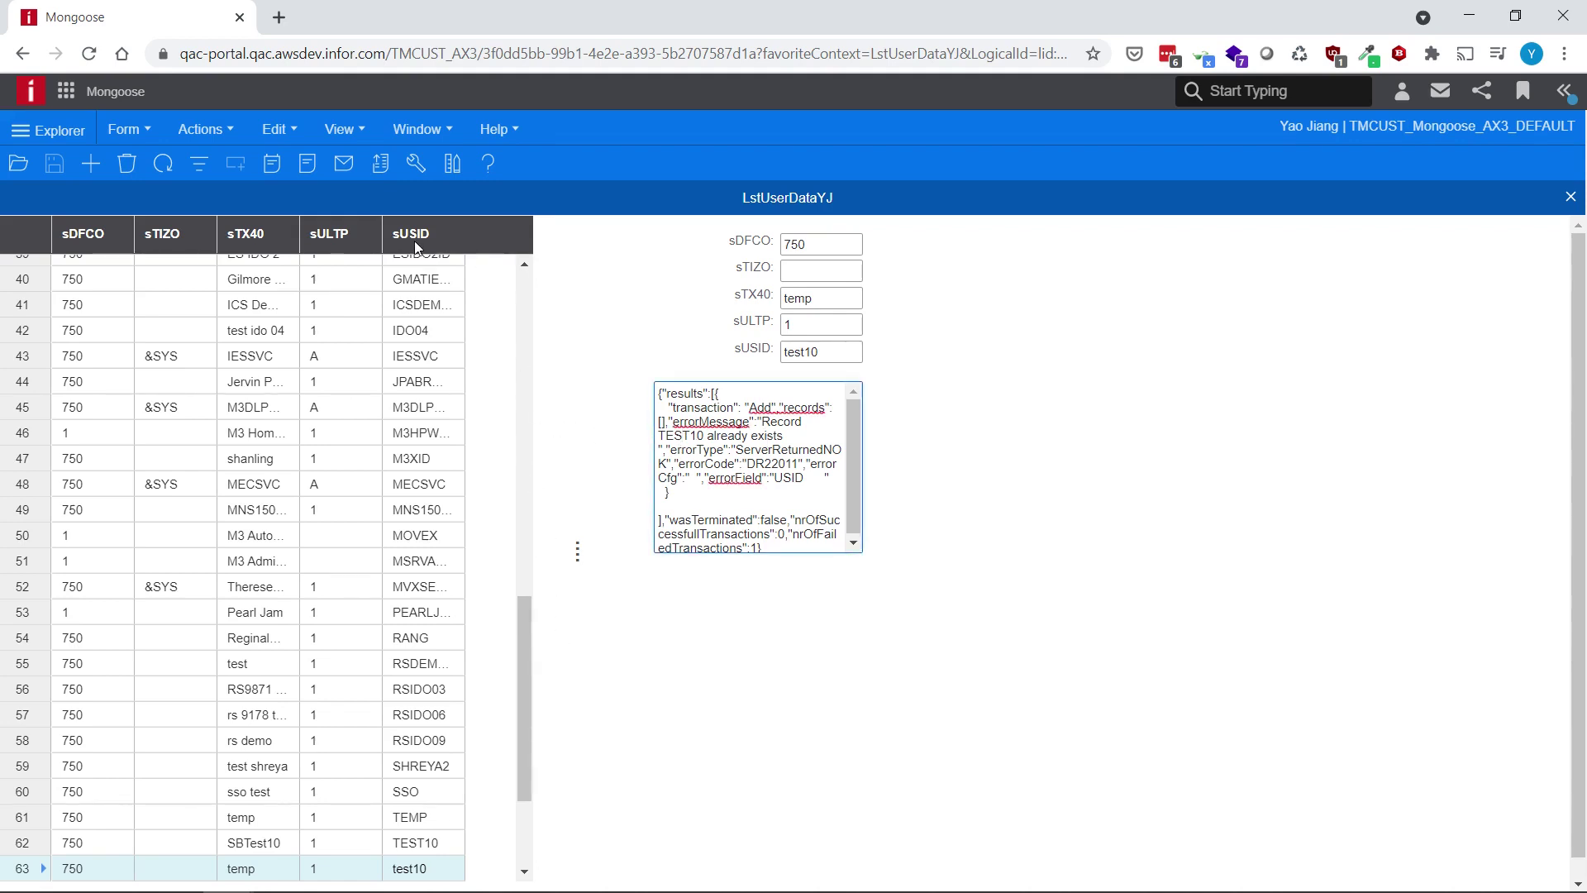
pyautogui.scroll(-1, 856, 520)
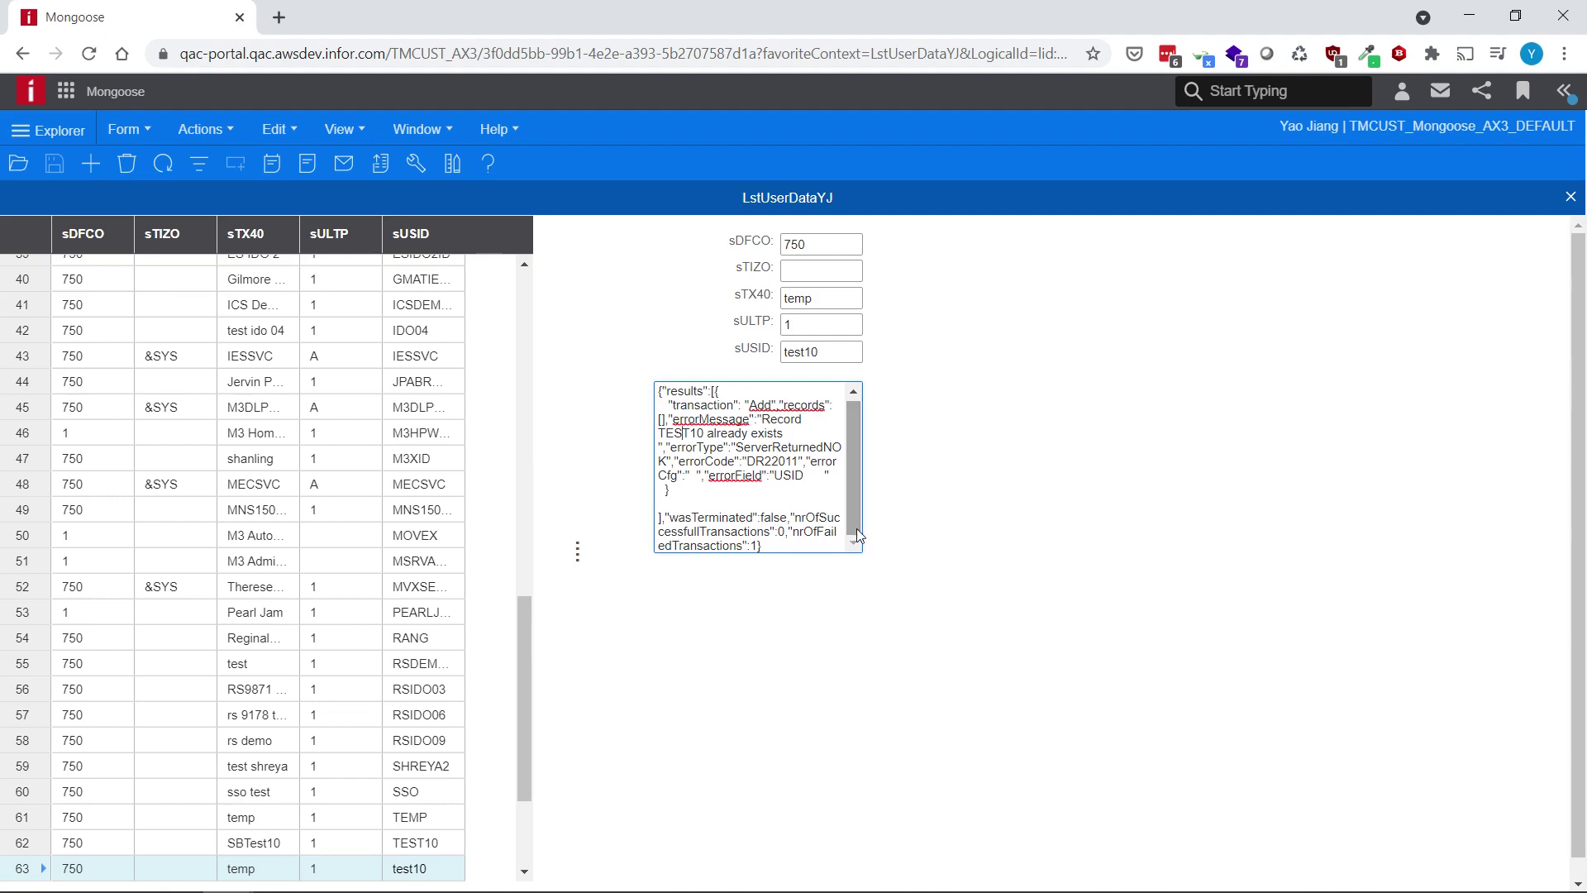
# Reopen LstUserDataYJ and save a new user record abe
pyautogui.click(1570, 199)
pyautogui.click(125, 129)
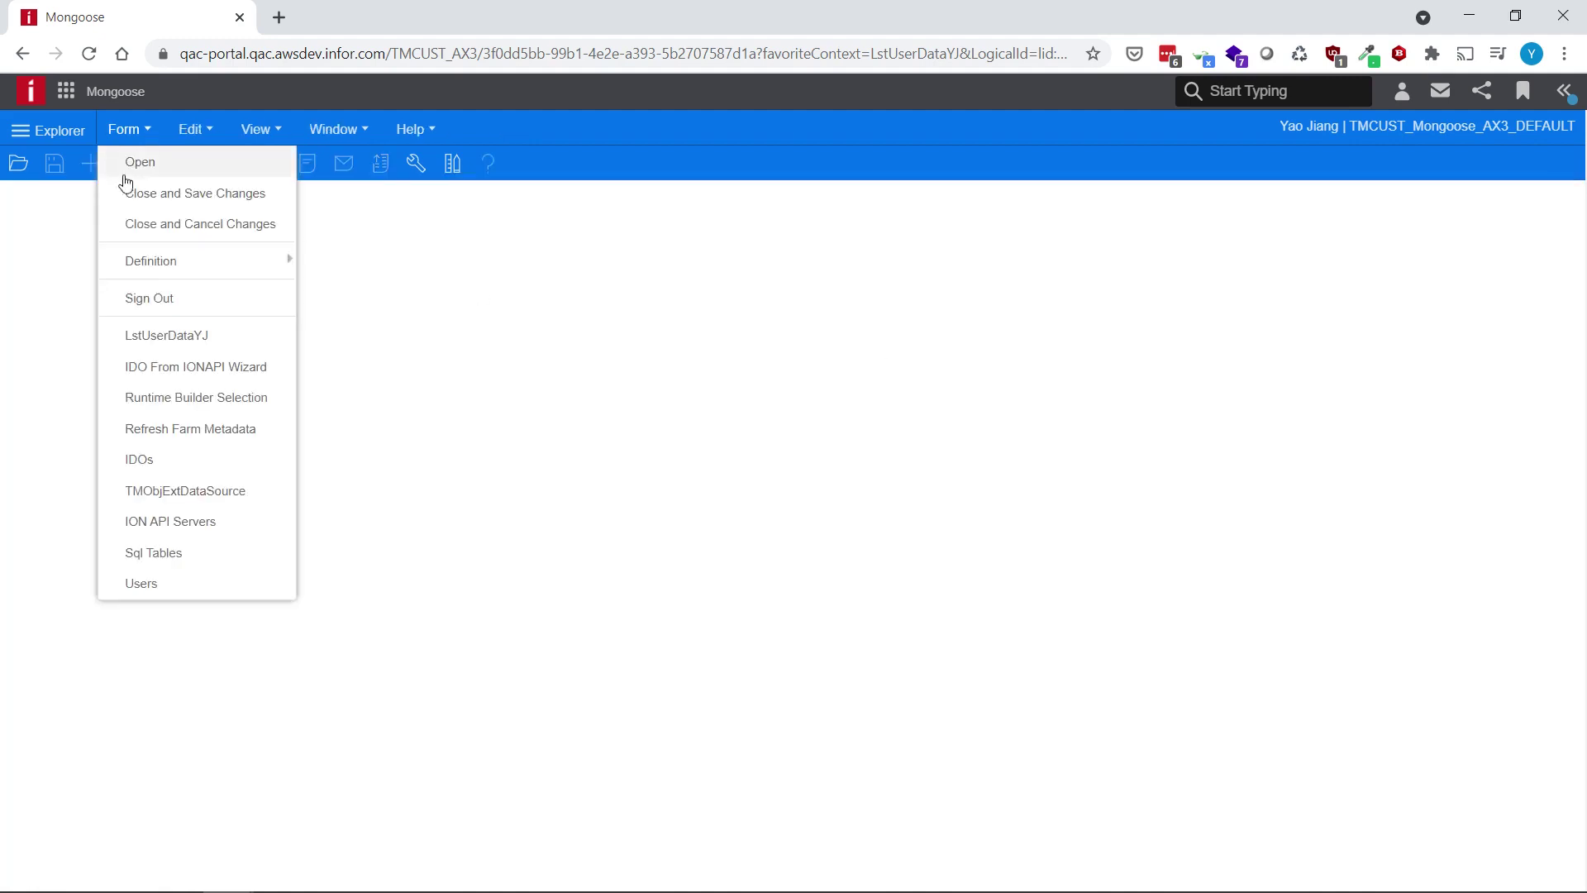
pyautogui.click(190, 337)
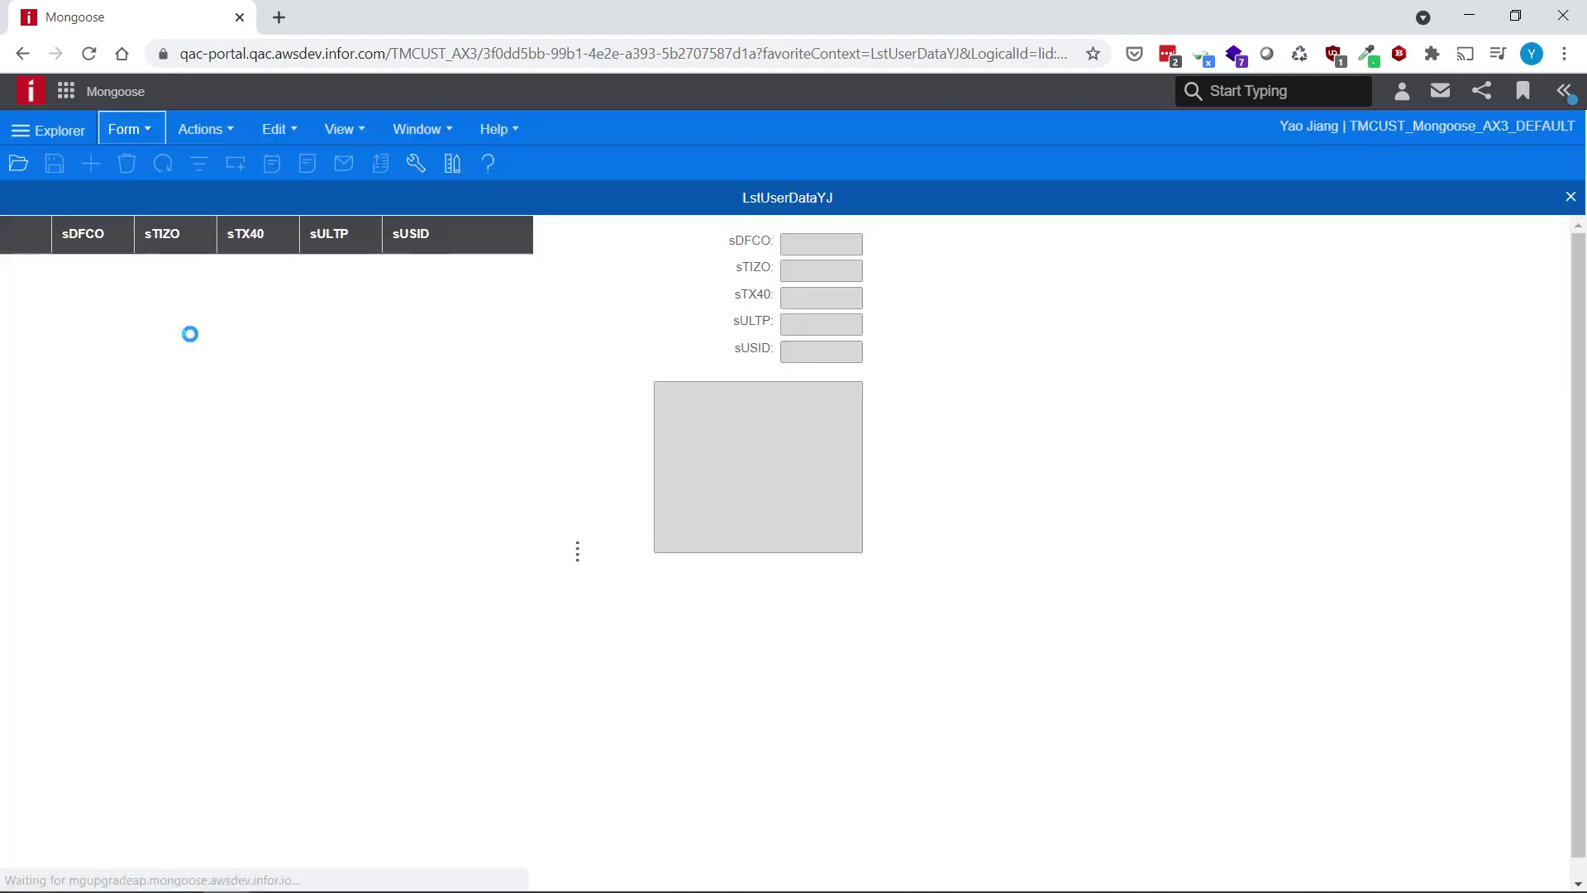
pyautogui.moveTo(525, 396); pyautogui.dragTo(525, 874)
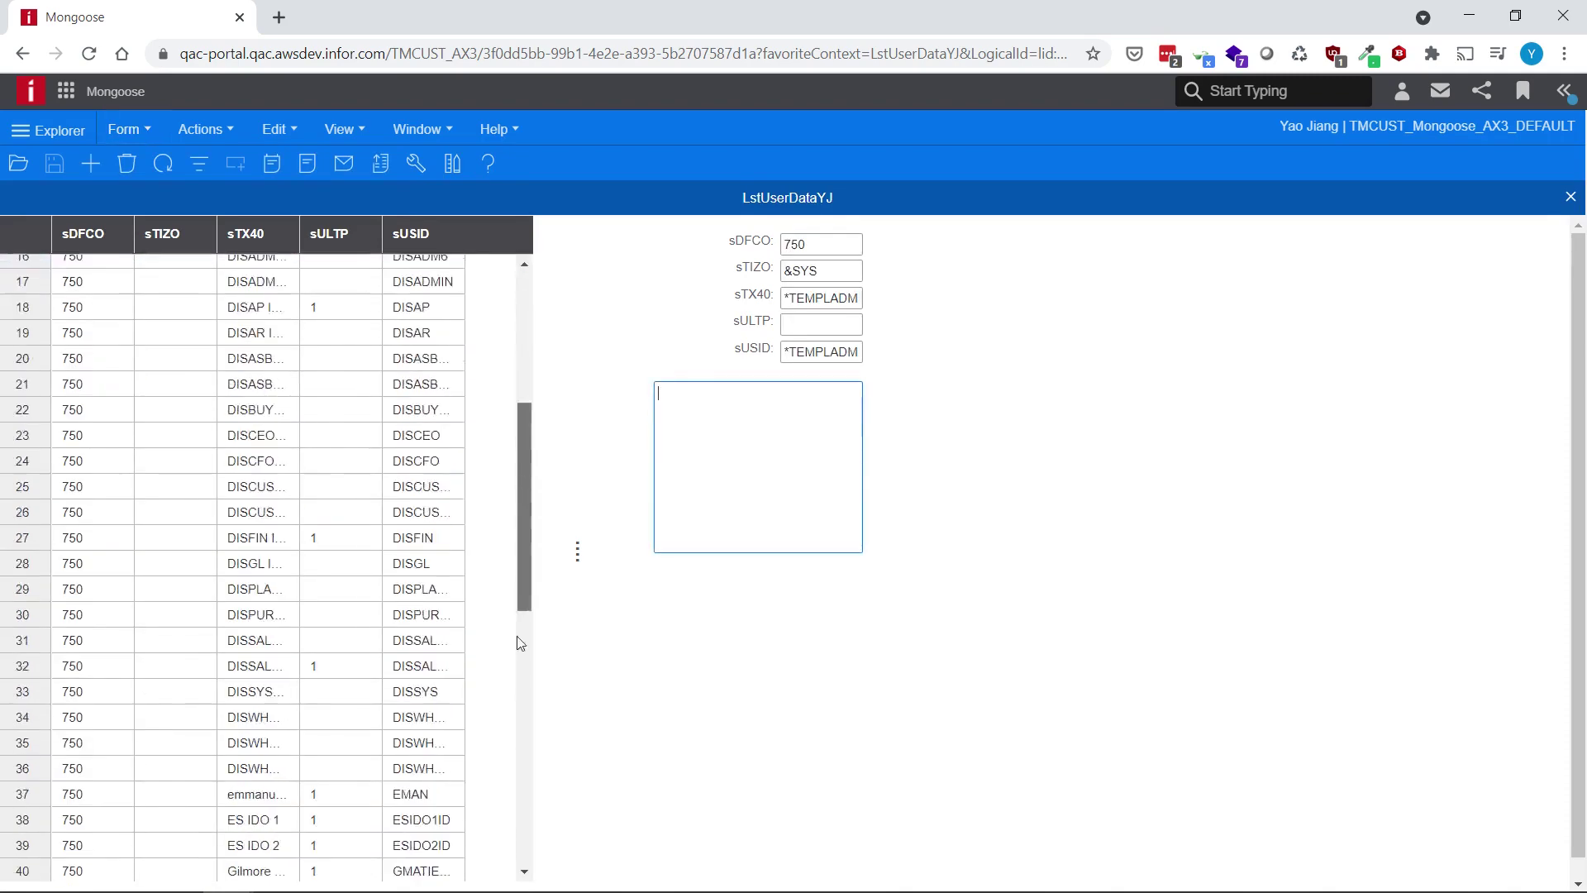
pyautogui.click(91, 162)
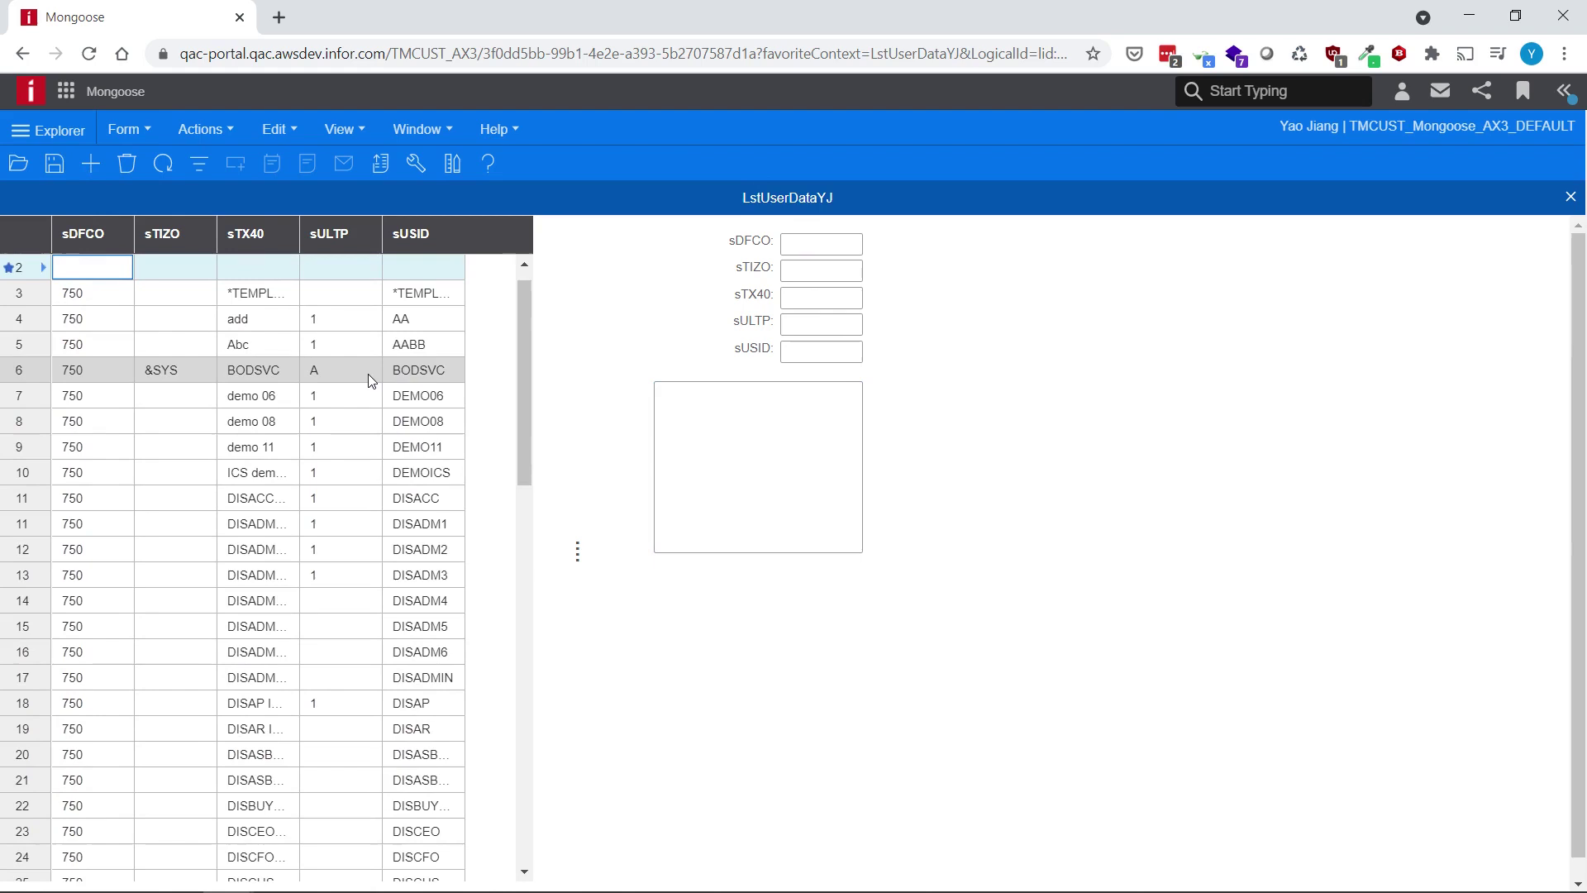
pyautogui.write('750')
pyautogui.press('Tab')
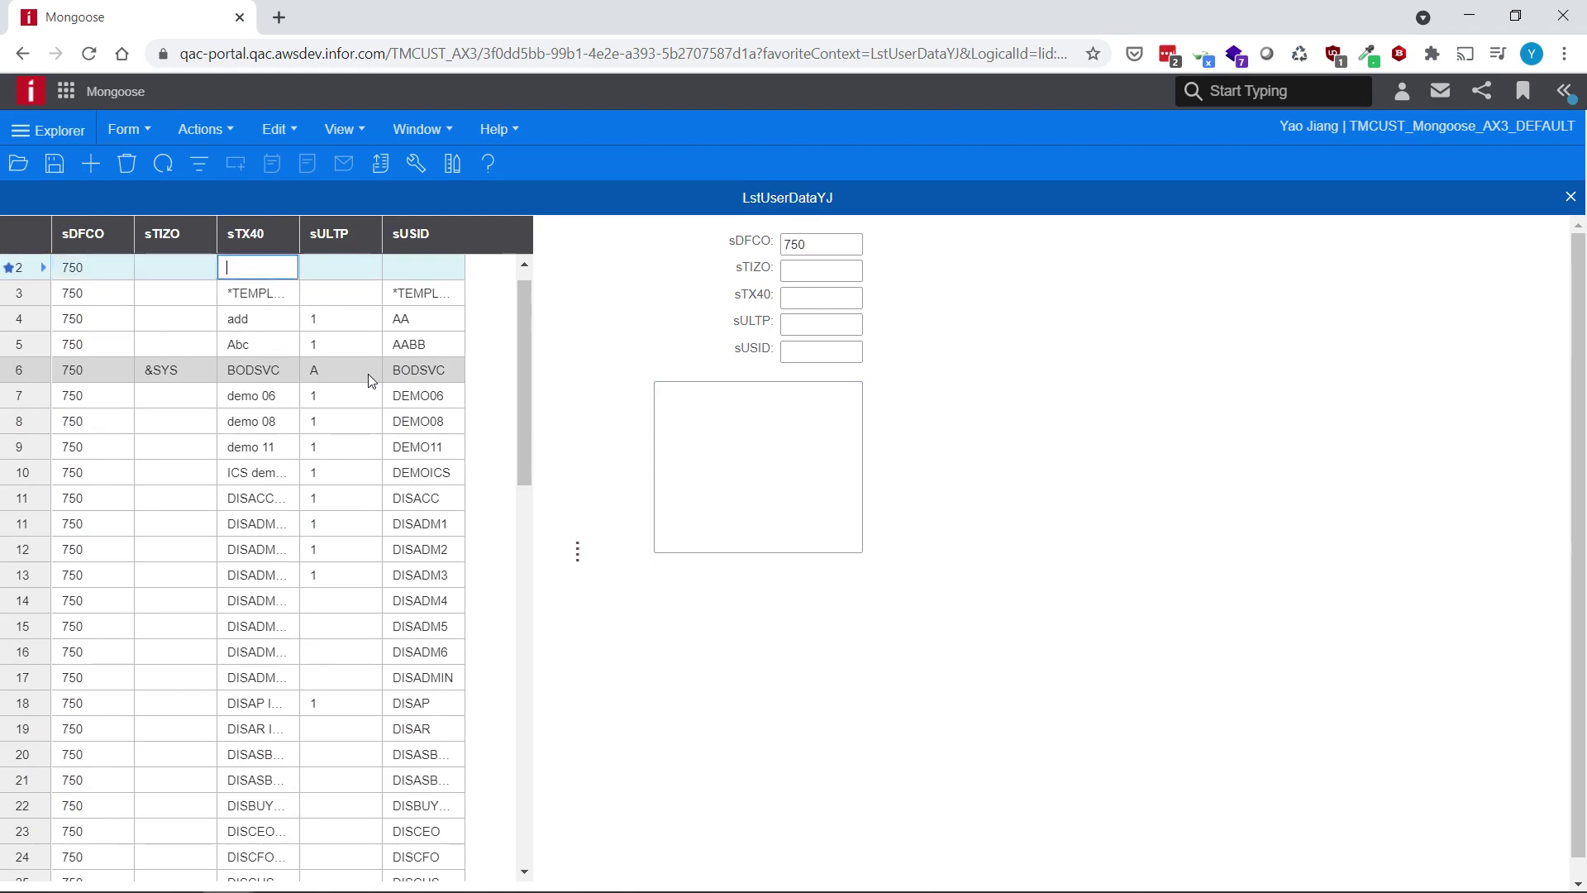
pyautogui.write('temp')
pyautogui.press('Tab')
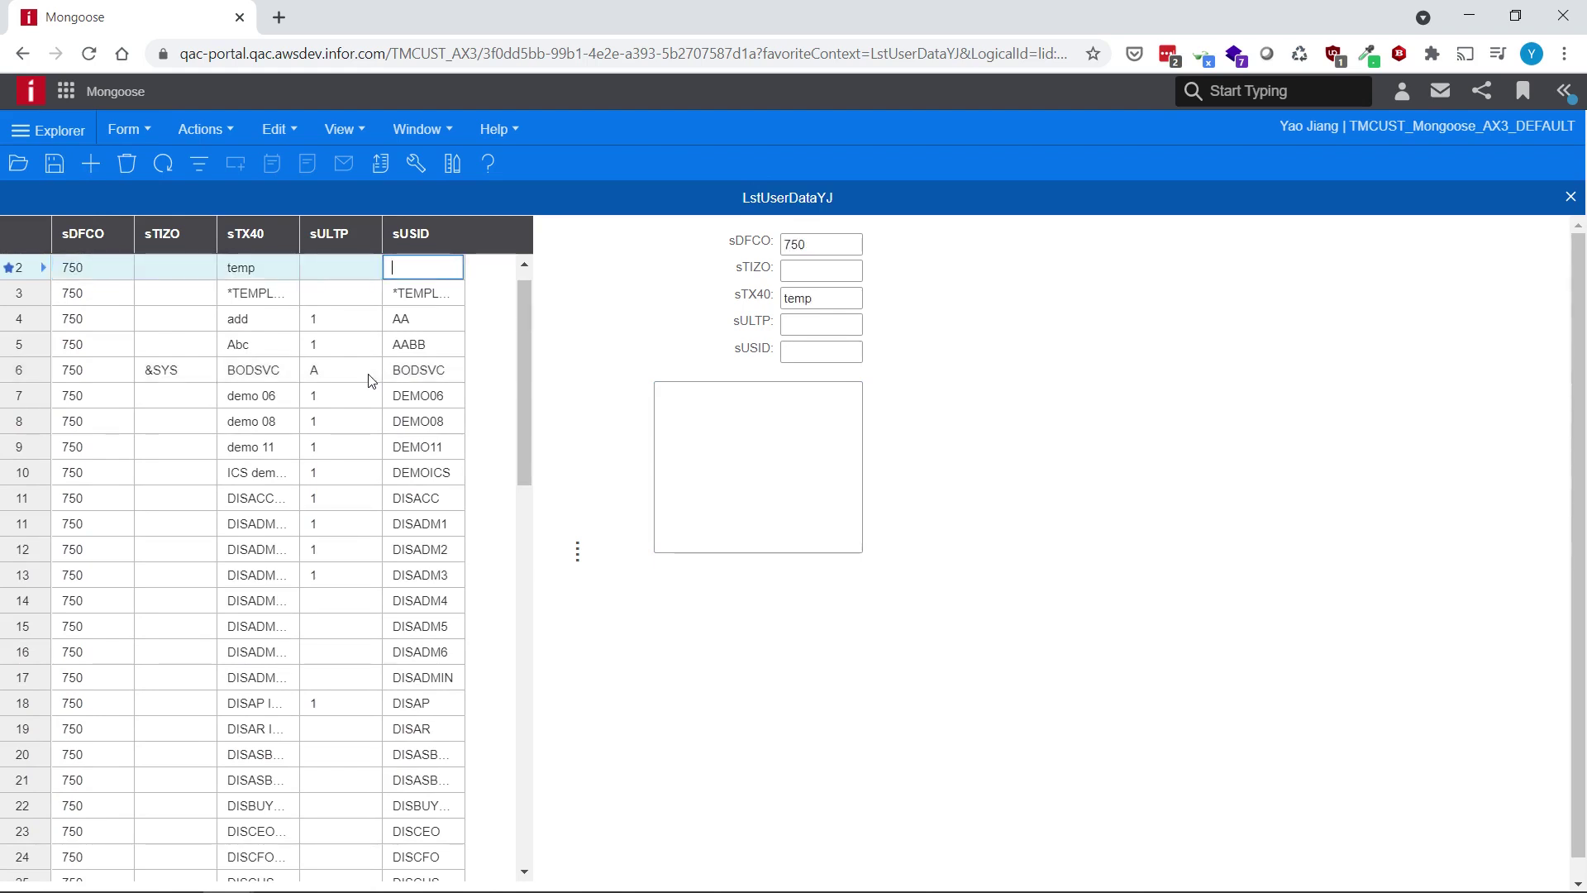
pyautogui.write('ab')
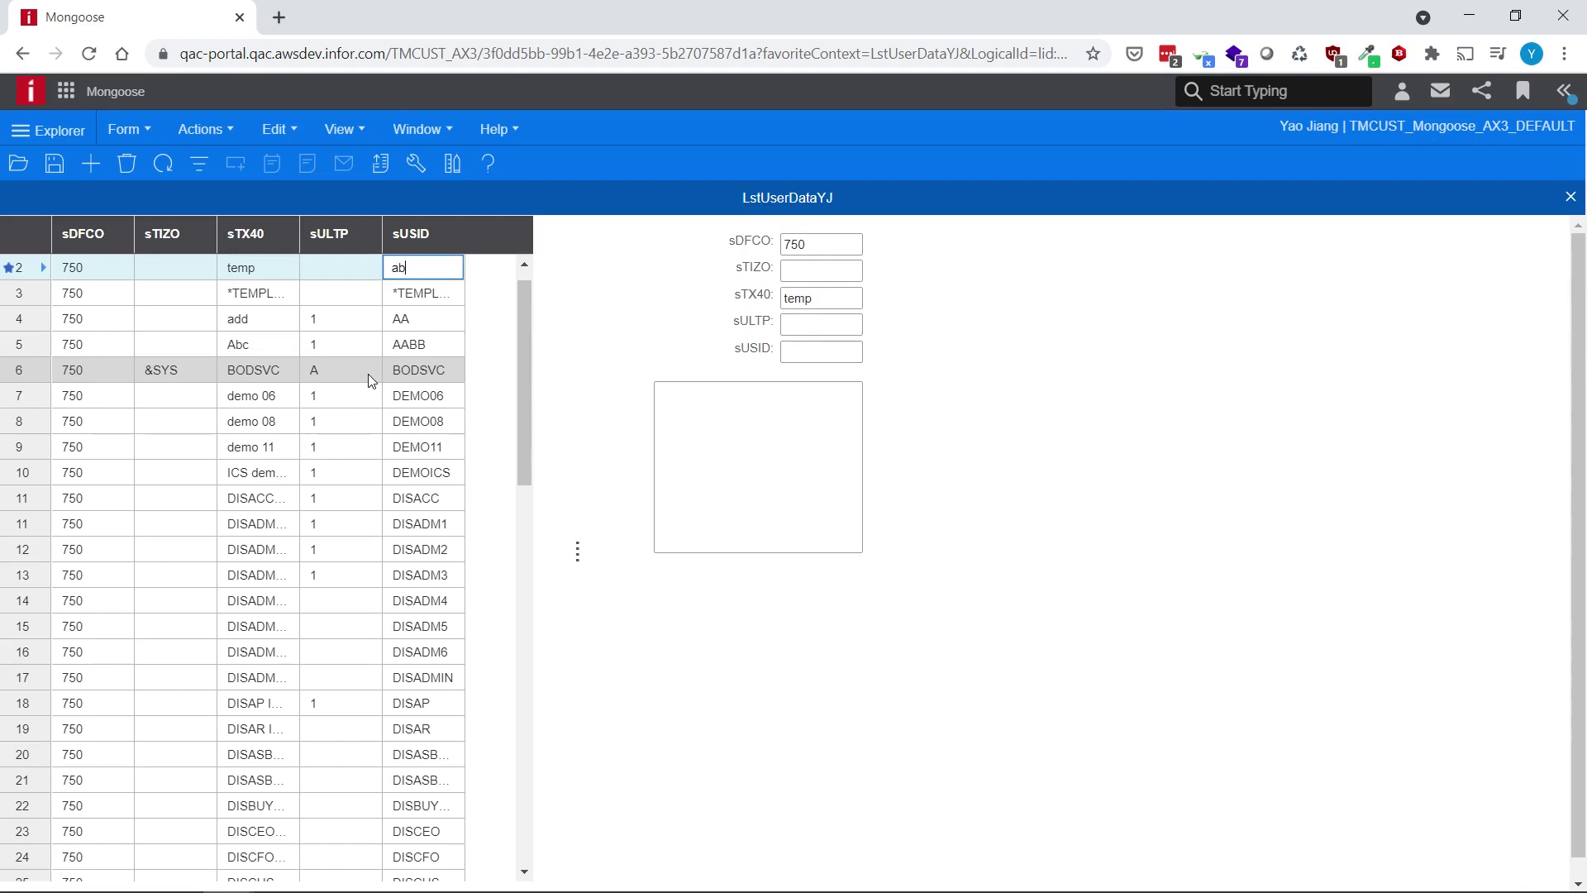
pyautogui.write('e')
pyautogui.click(54, 162)
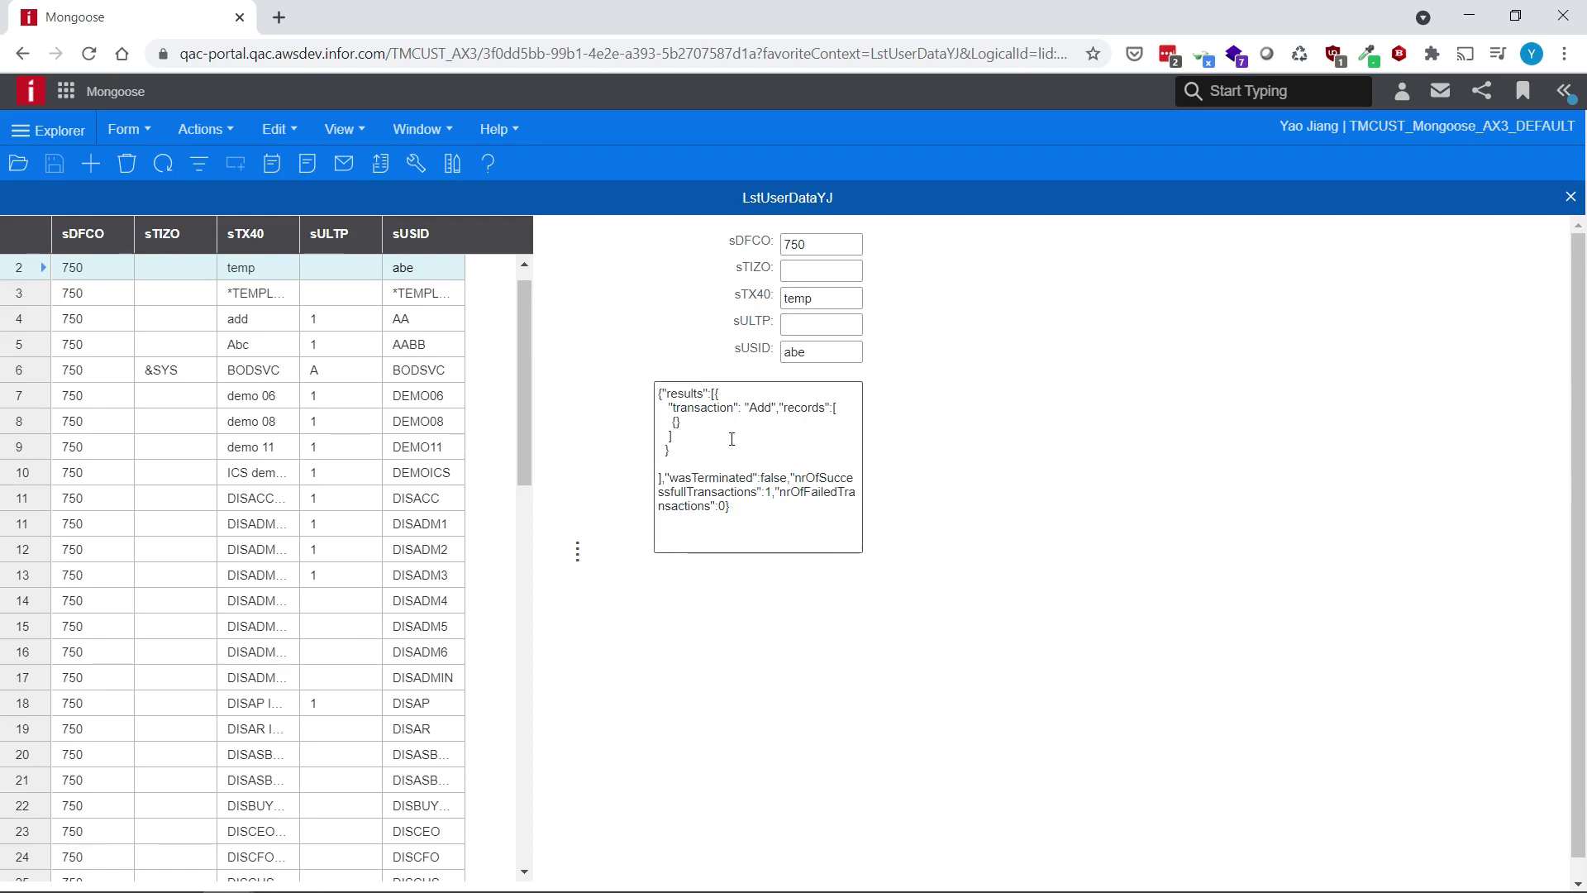
# Reopen the LstUserDataYJ form and select a user record in the grid
pyautogui.click(1571, 197)
pyautogui.click(137, 129)
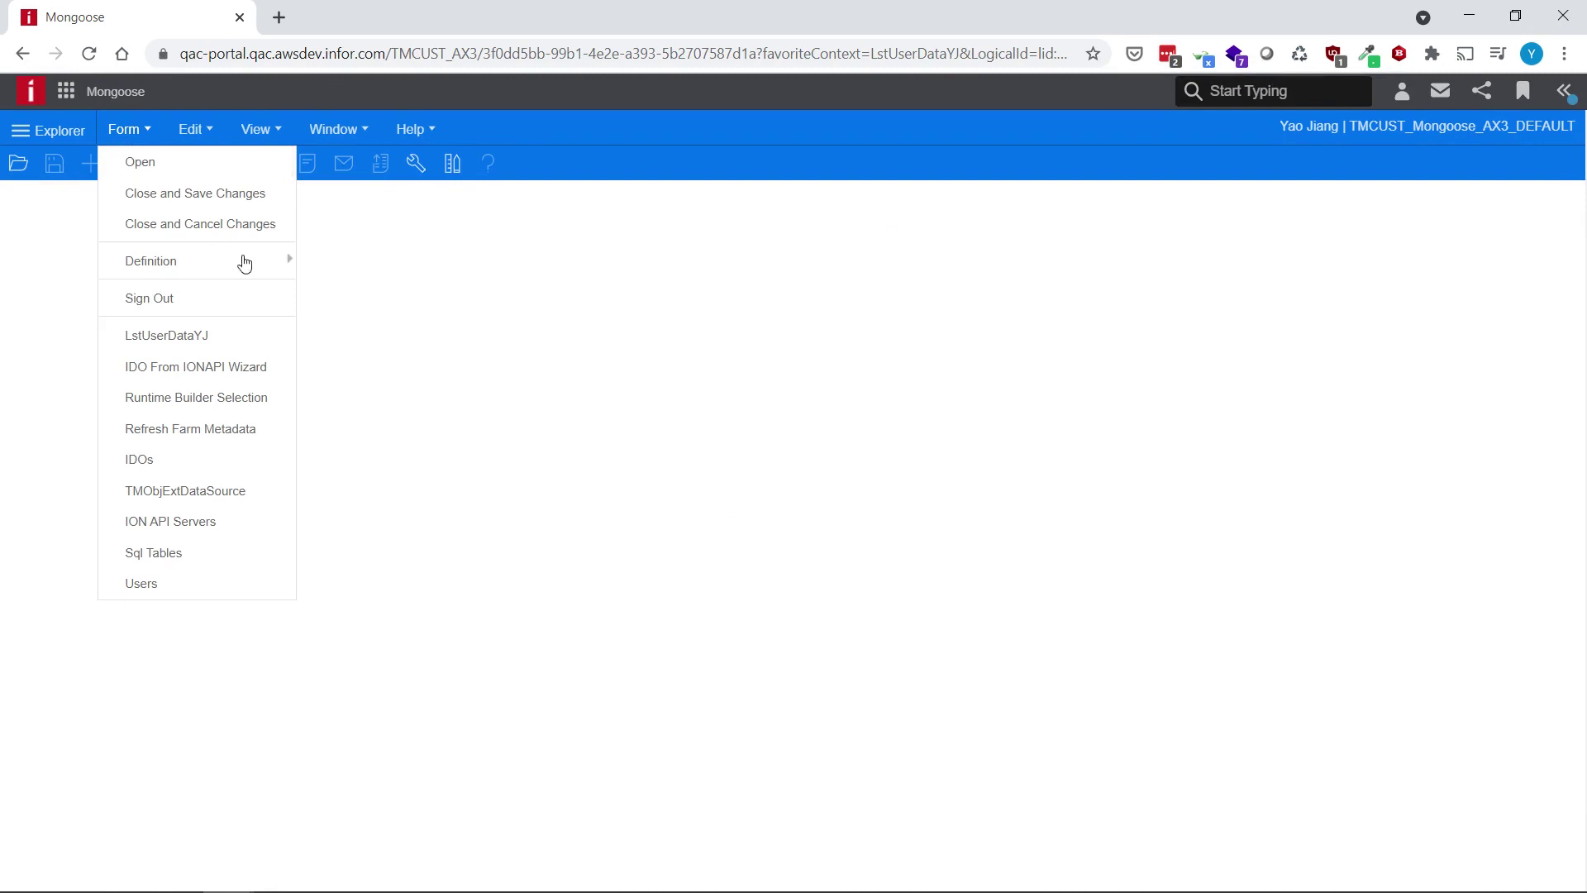
pyautogui.click(234, 332)
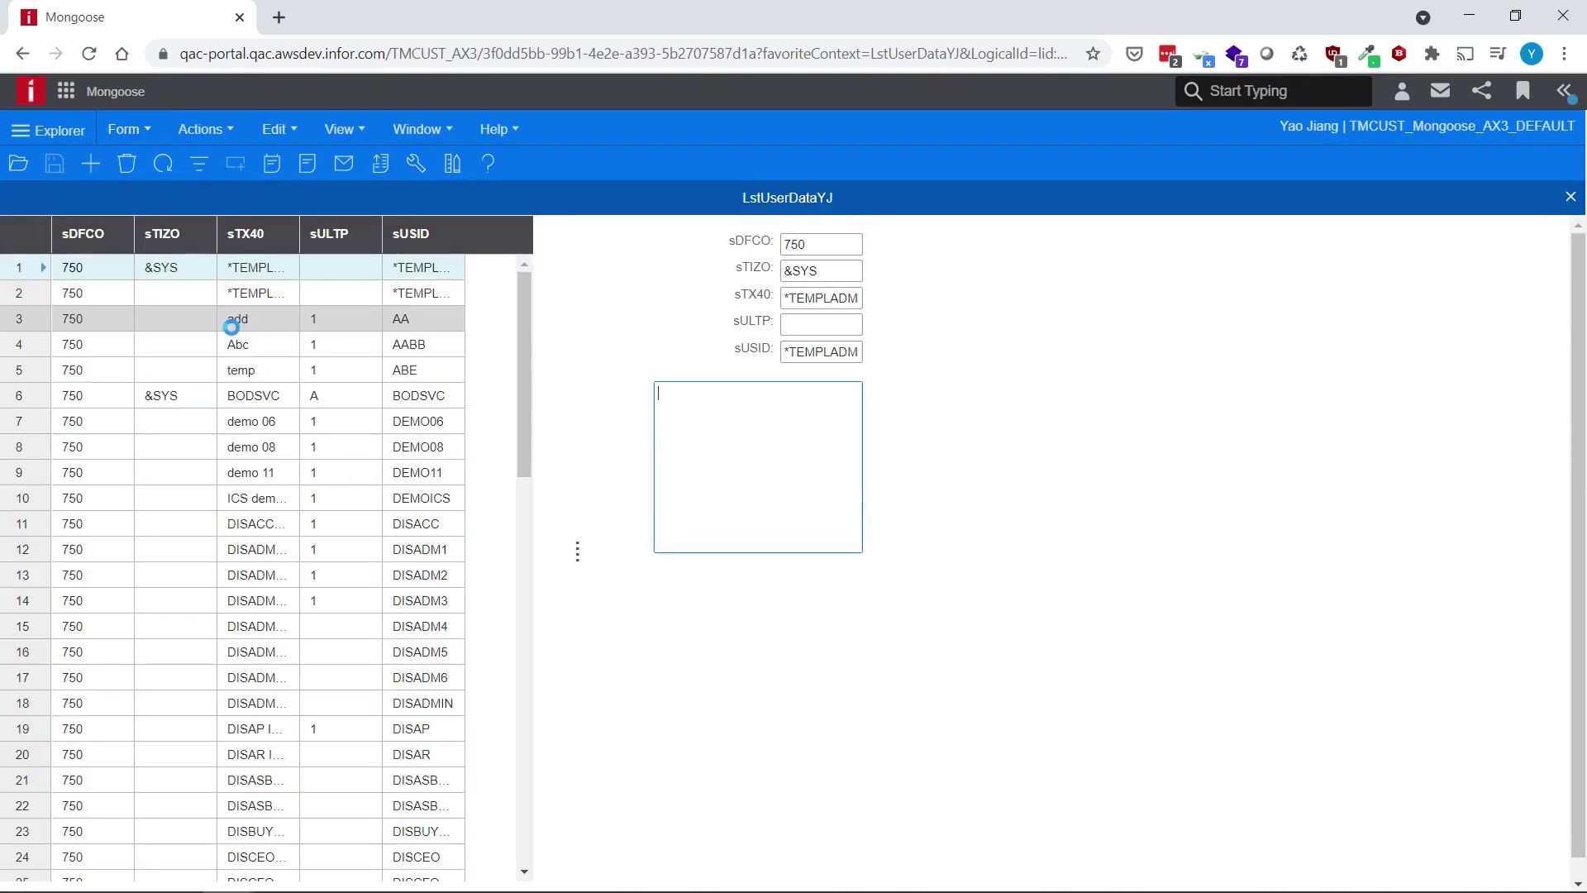
pyautogui.click(31, 378)
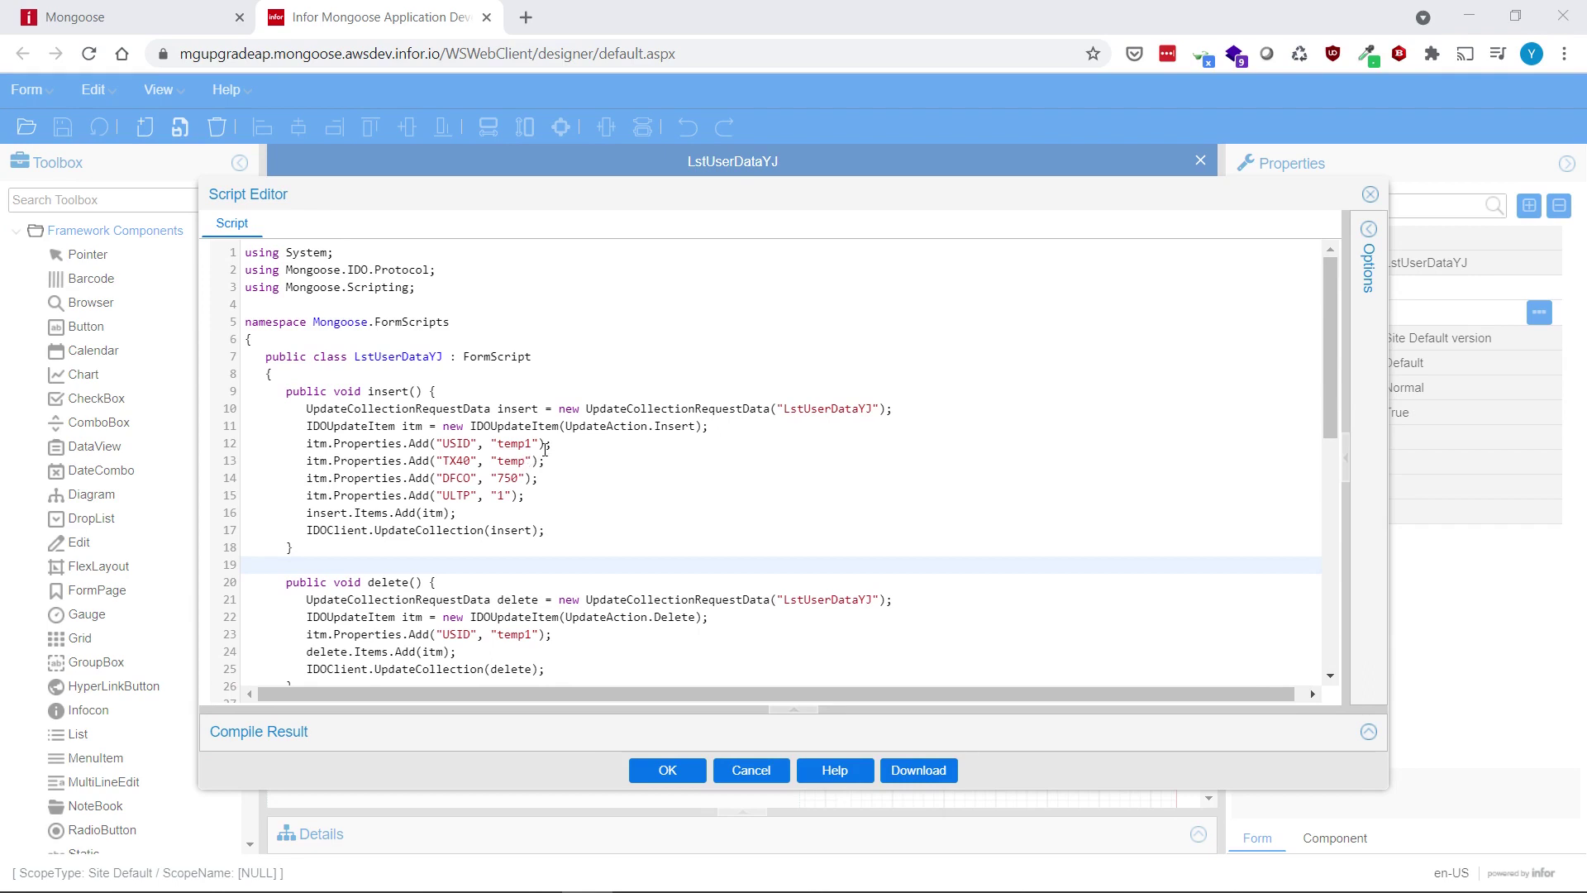
# Check that Load, Insert and Delete run loadCollection, insert and delete, and expand the insert event handlers
pyautogui.doubleClick(666, 410)
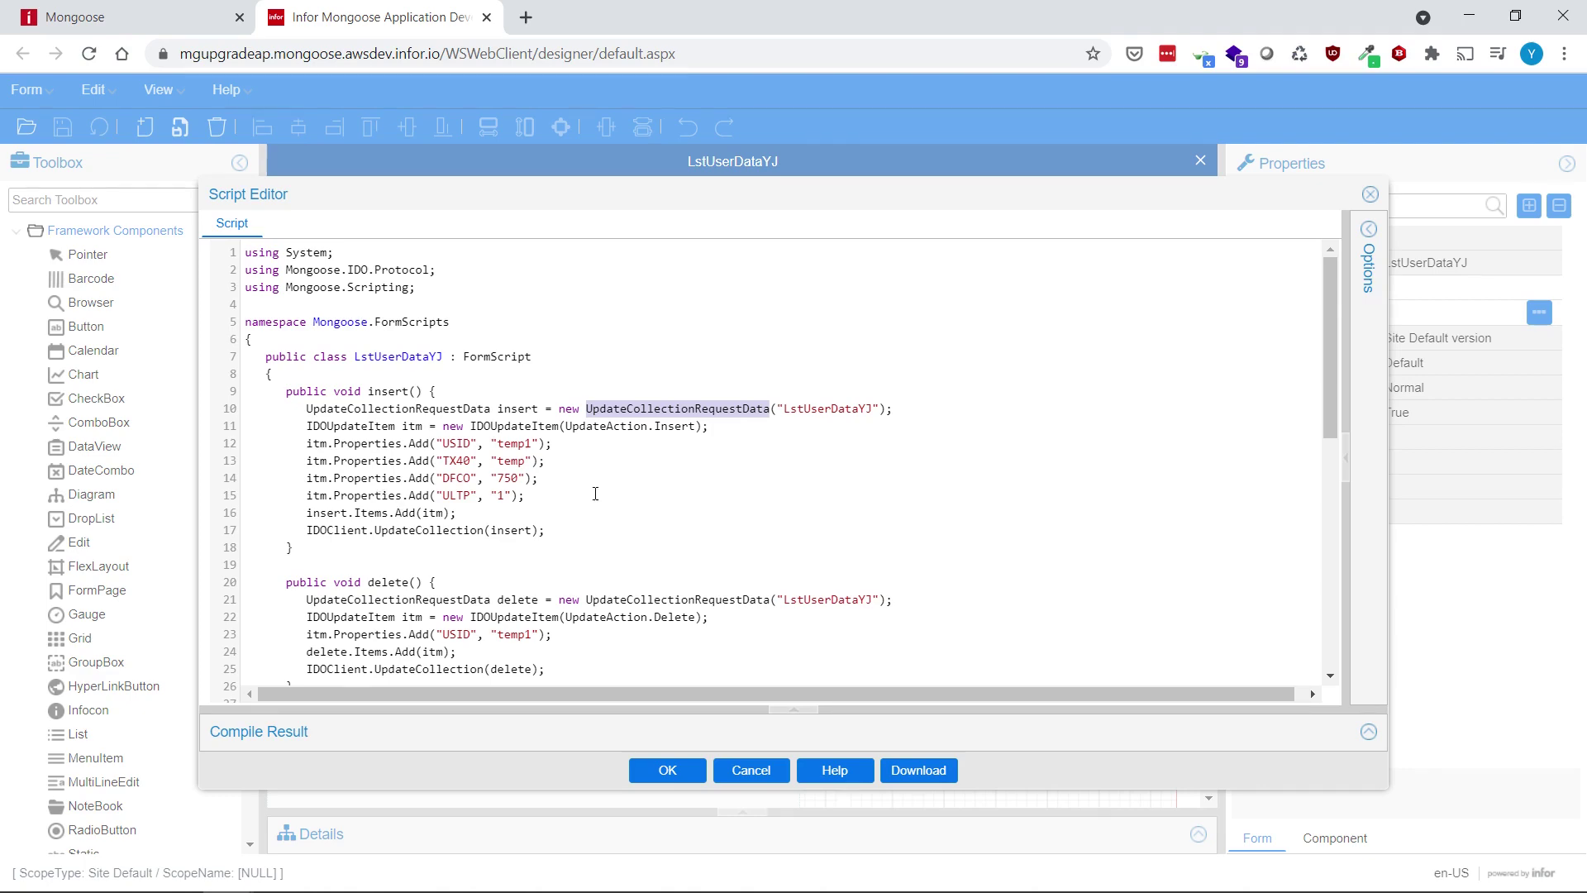
pyautogui.scroll(-3, 595, 494)
pyautogui.scroll(-2, 595, 494)
pyautogui.scroll(-1, 596, 493)
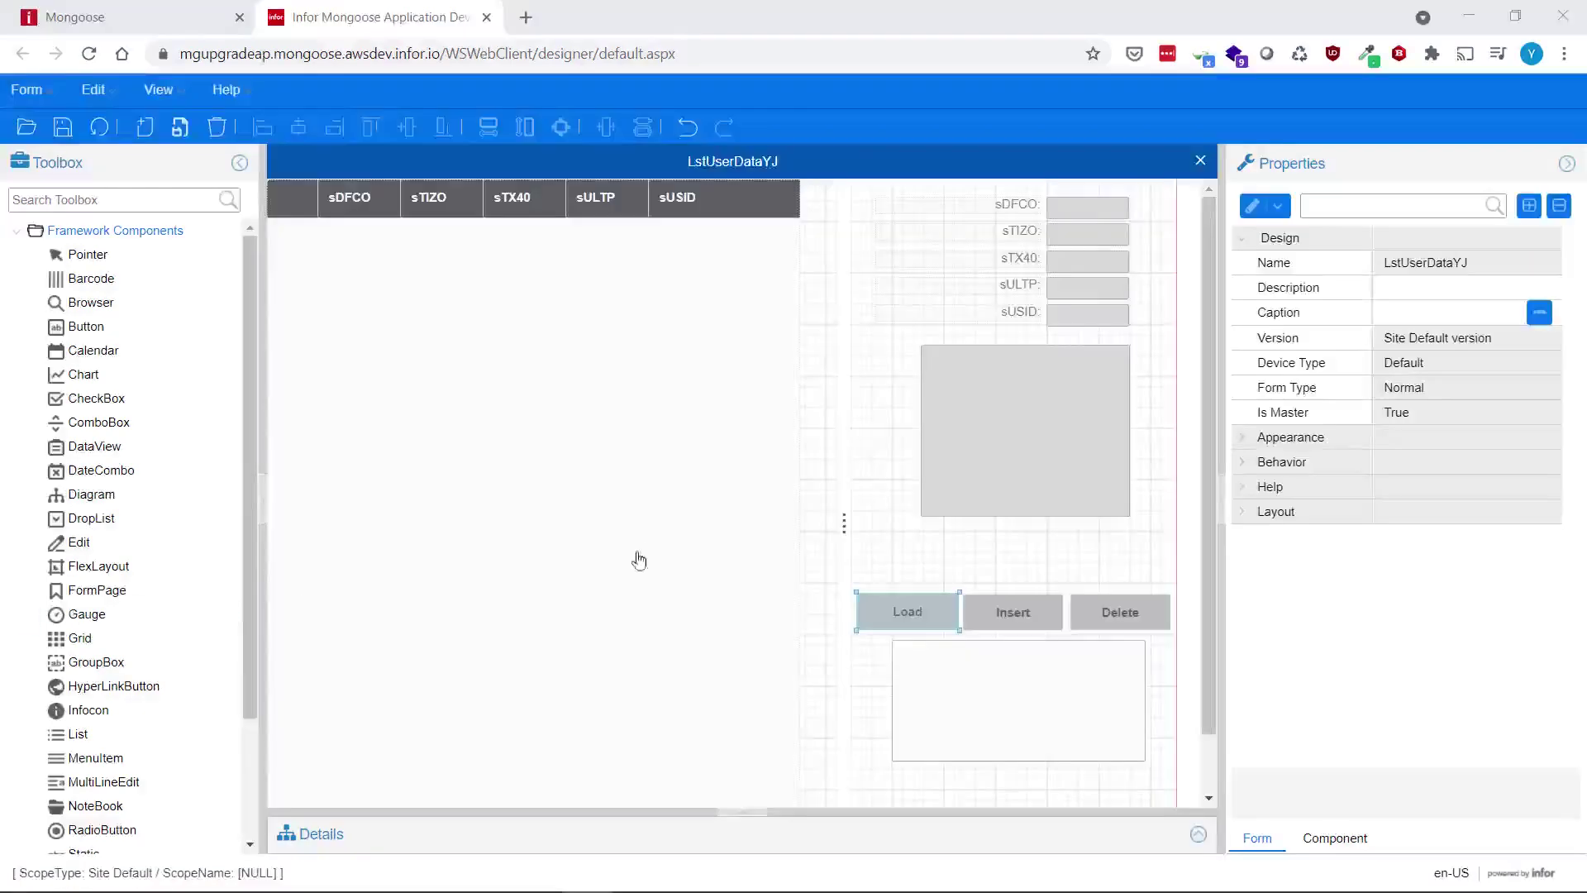
pyautogui.click(920, 612)
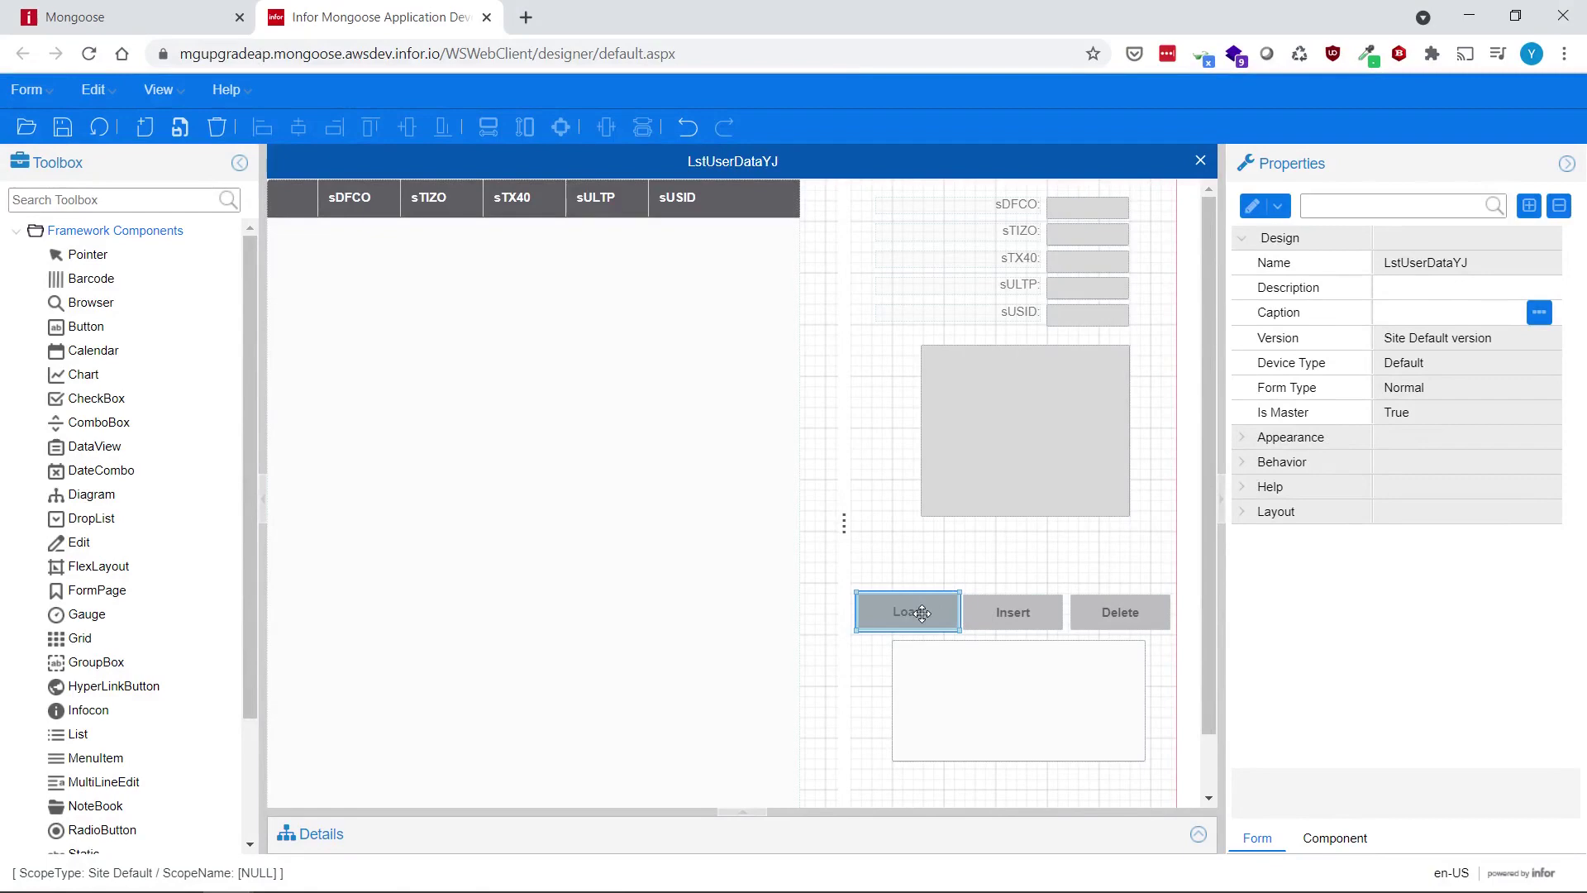
pyautogui.click(1028, 611)
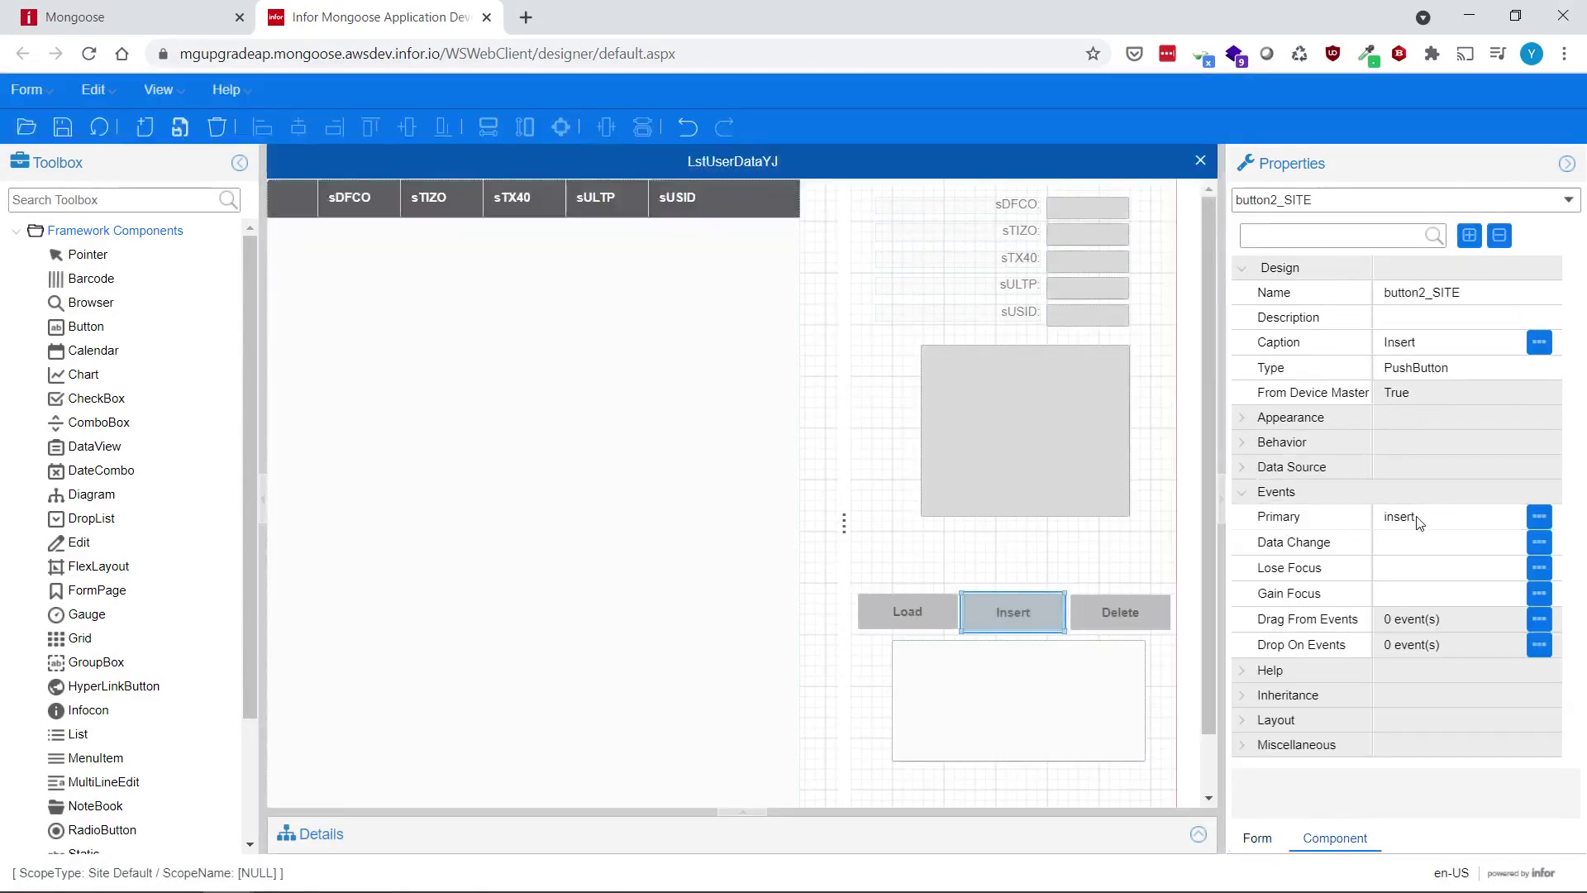
pyautogui.click(1116, 608)
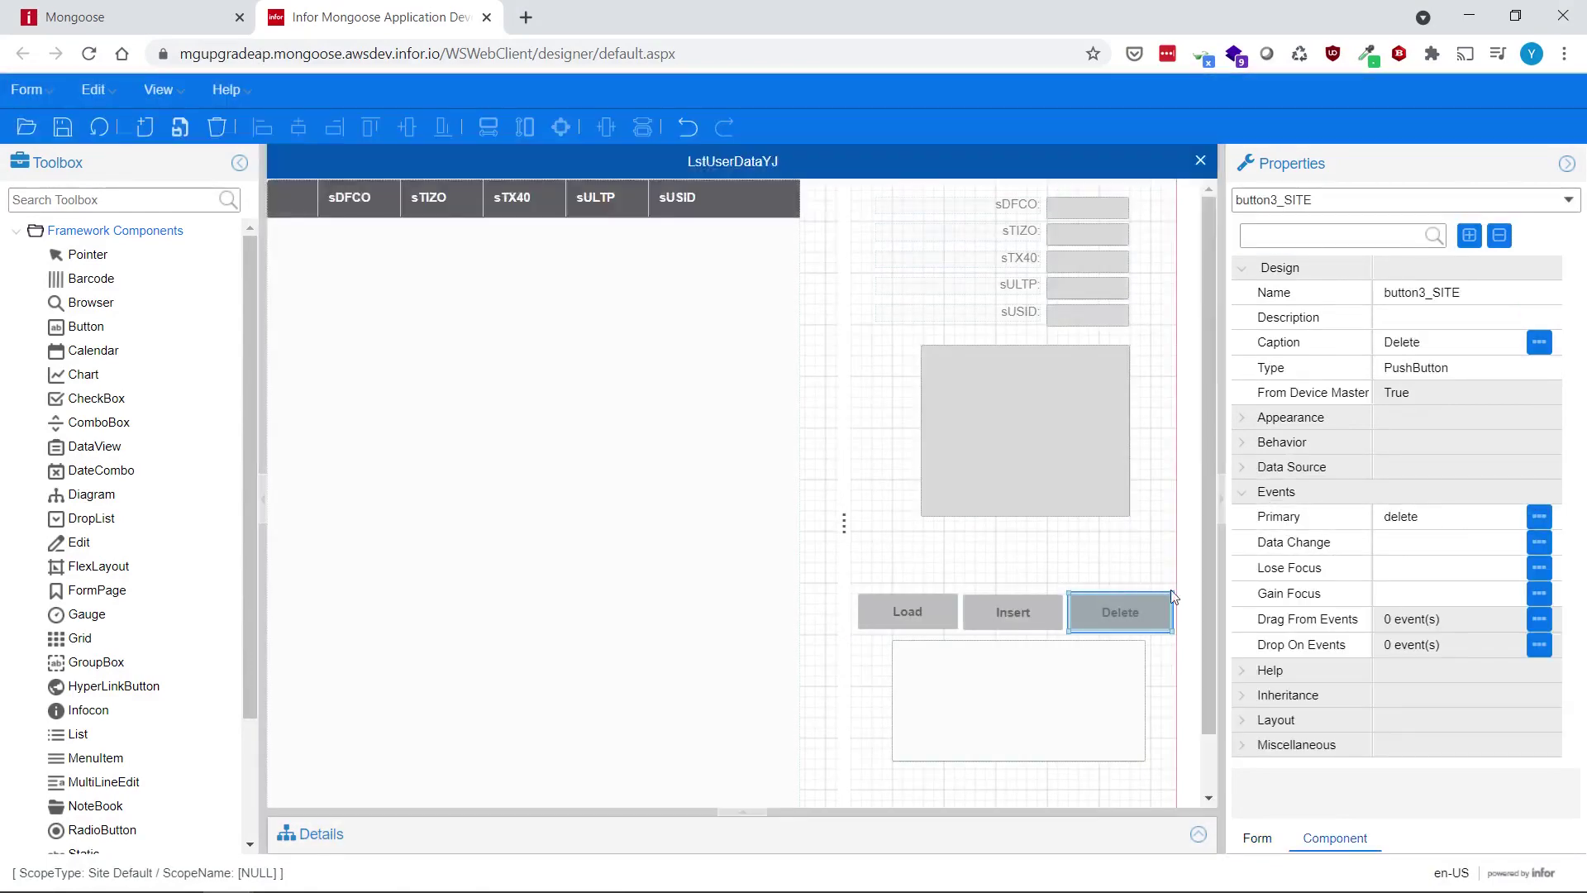
pyautogui.click(1539, 516)
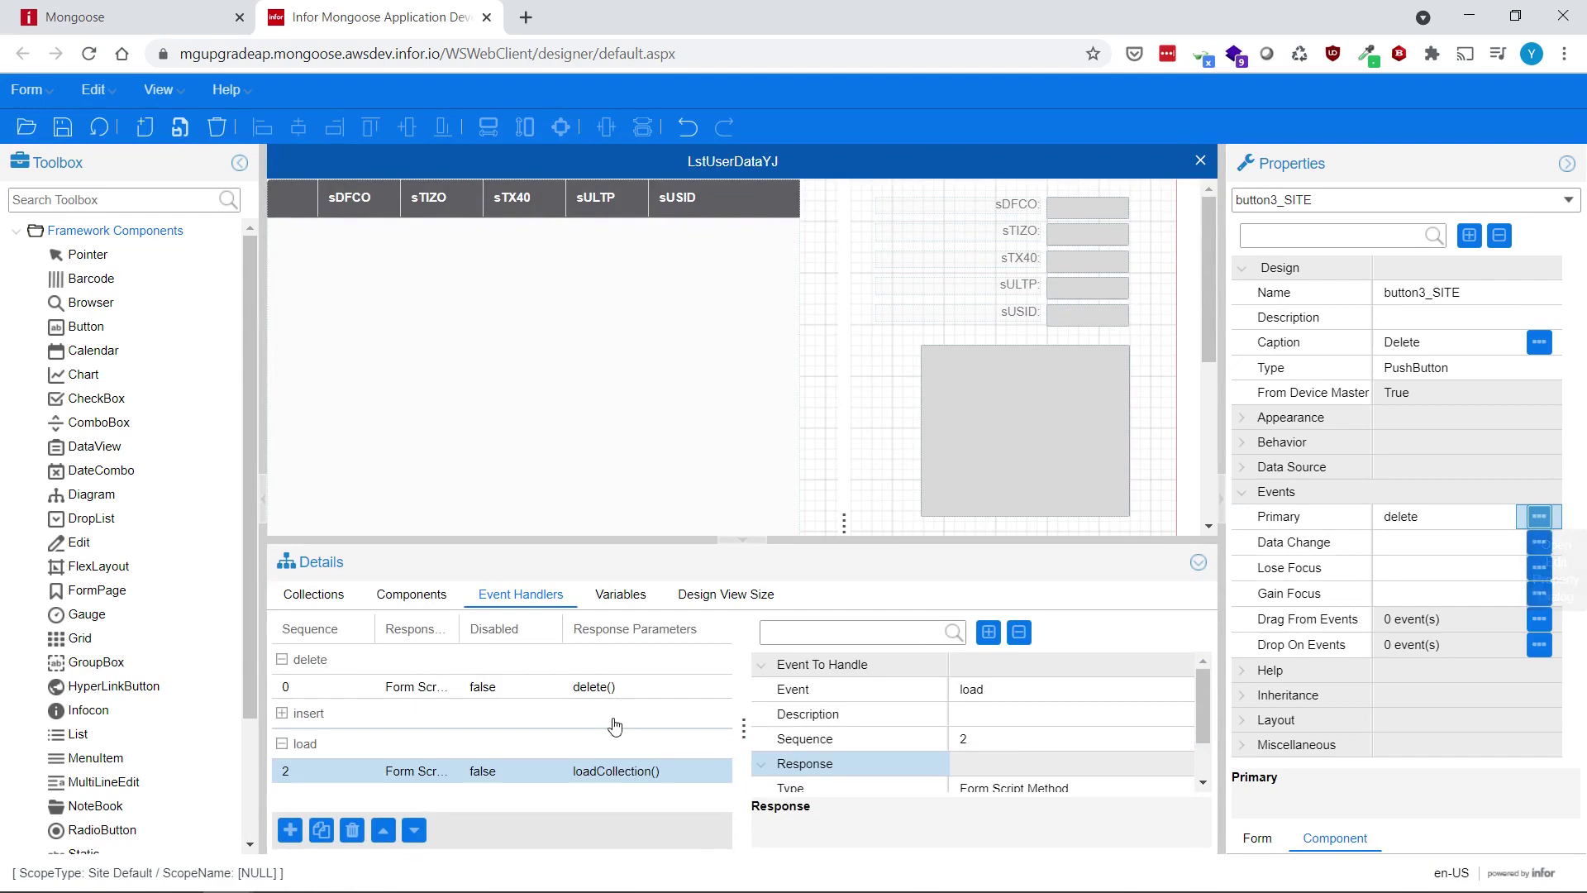
pyautogui.click(434, 723)
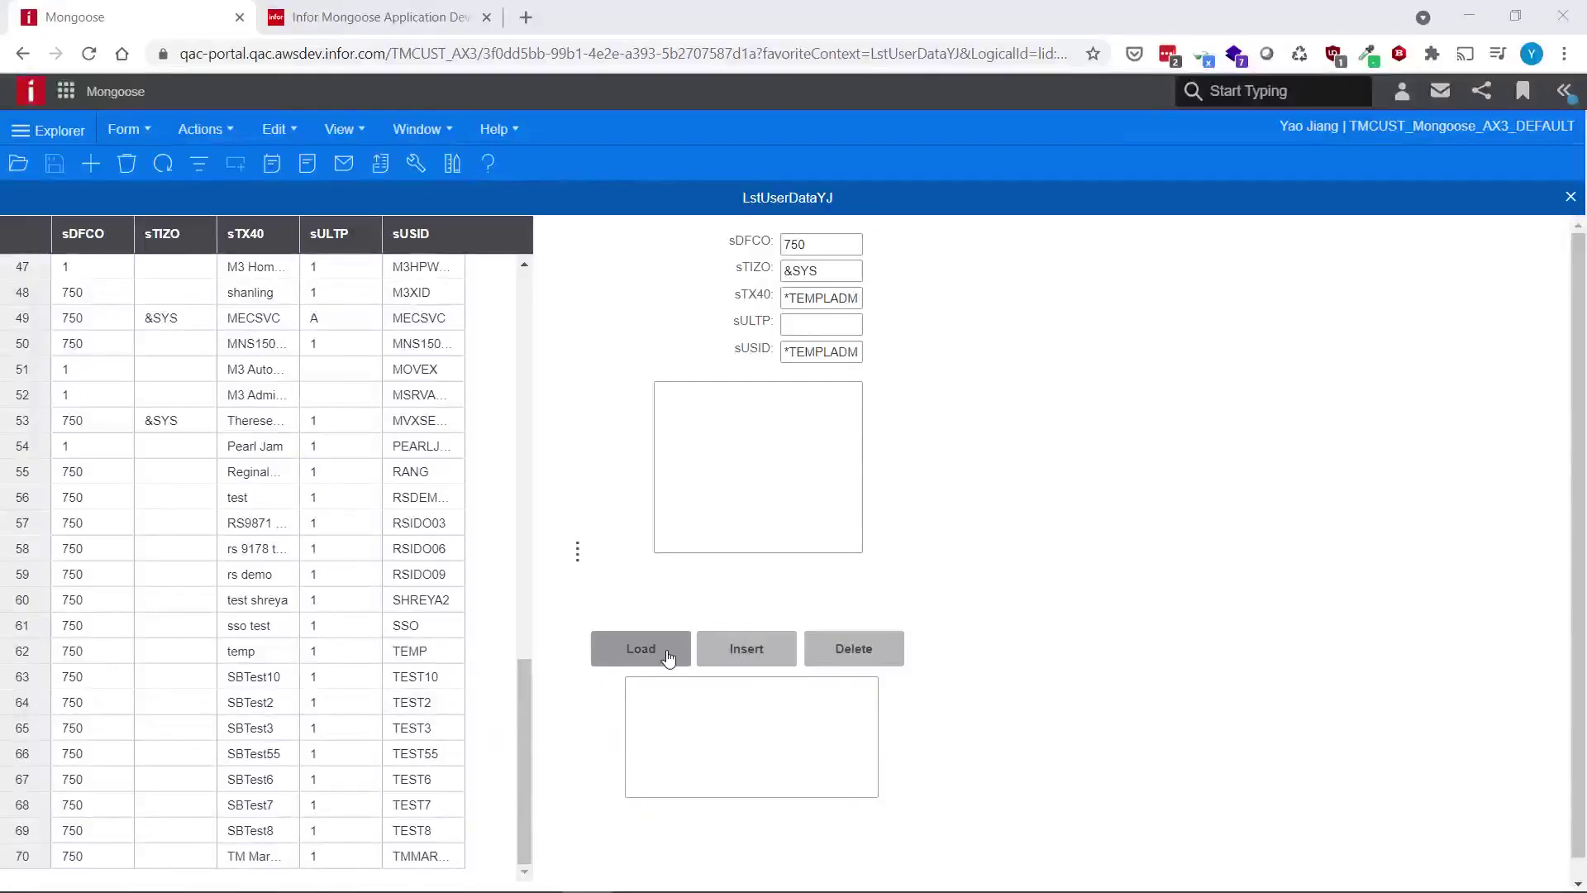
# Load all user records into the text box, insert temp1, and select the new TEMP1 row
pyautogui.click(668, 657)
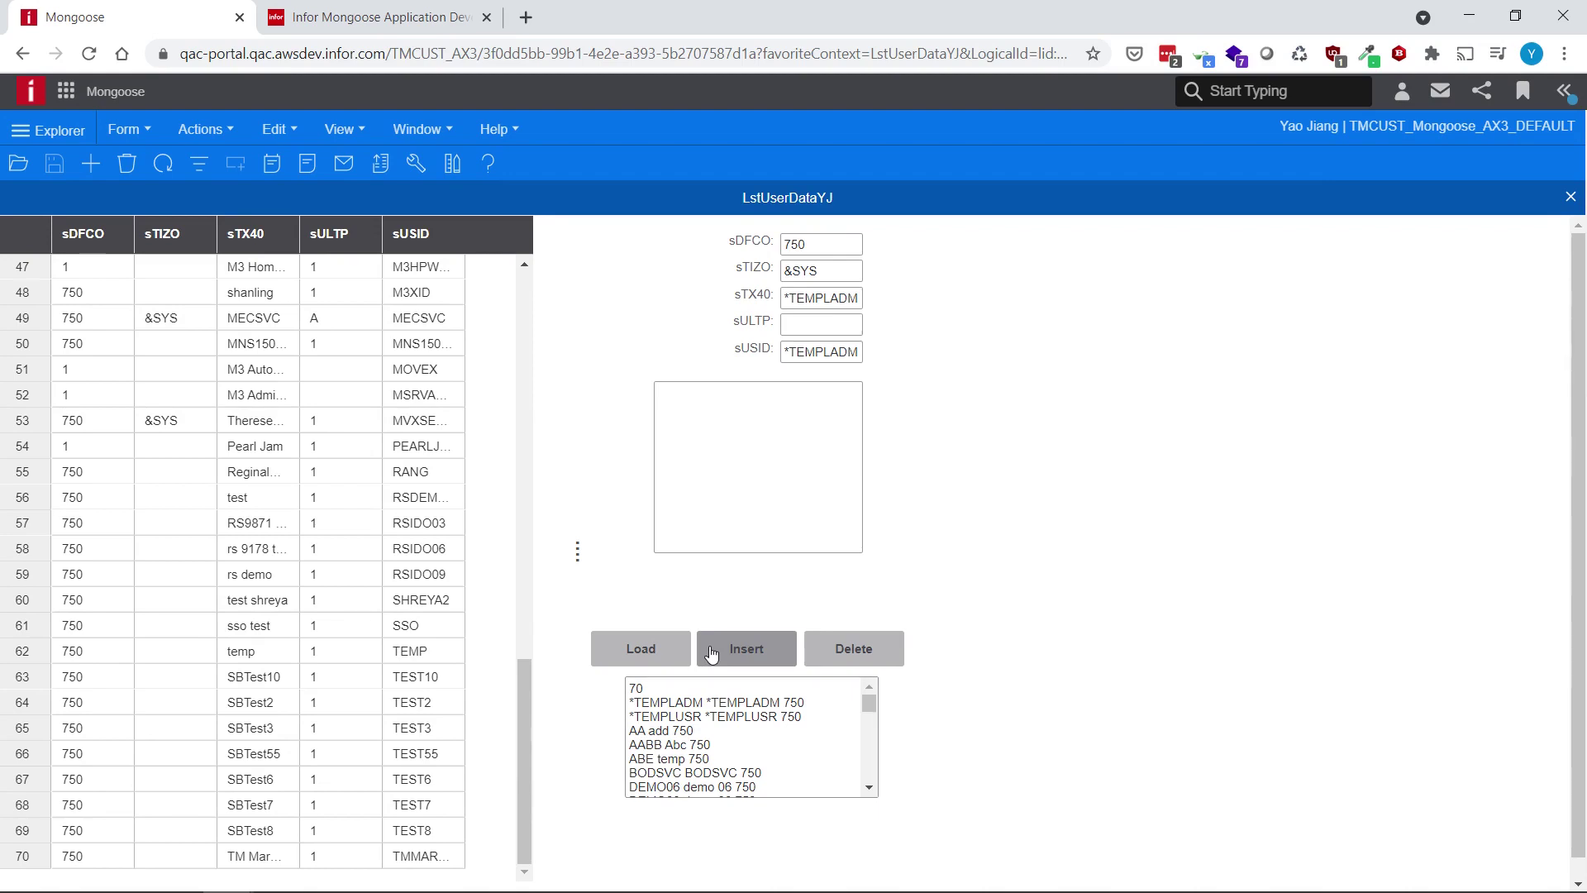
pyautogui.click(710, 654)
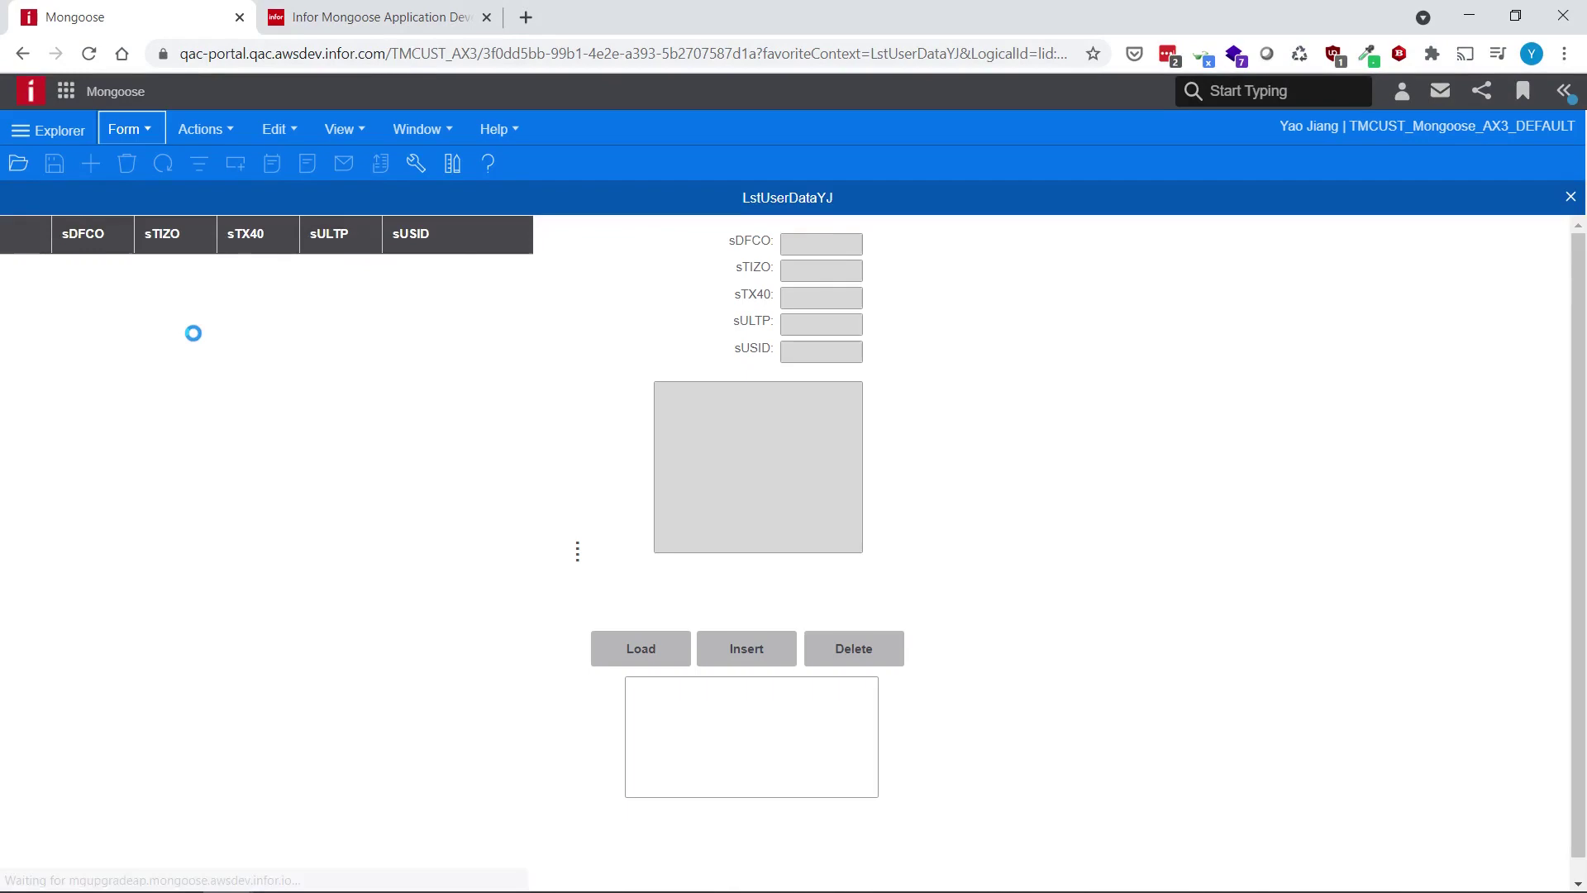
pyautogui.moveTo(523, 373); pyautogui.dragTo(550, 815)
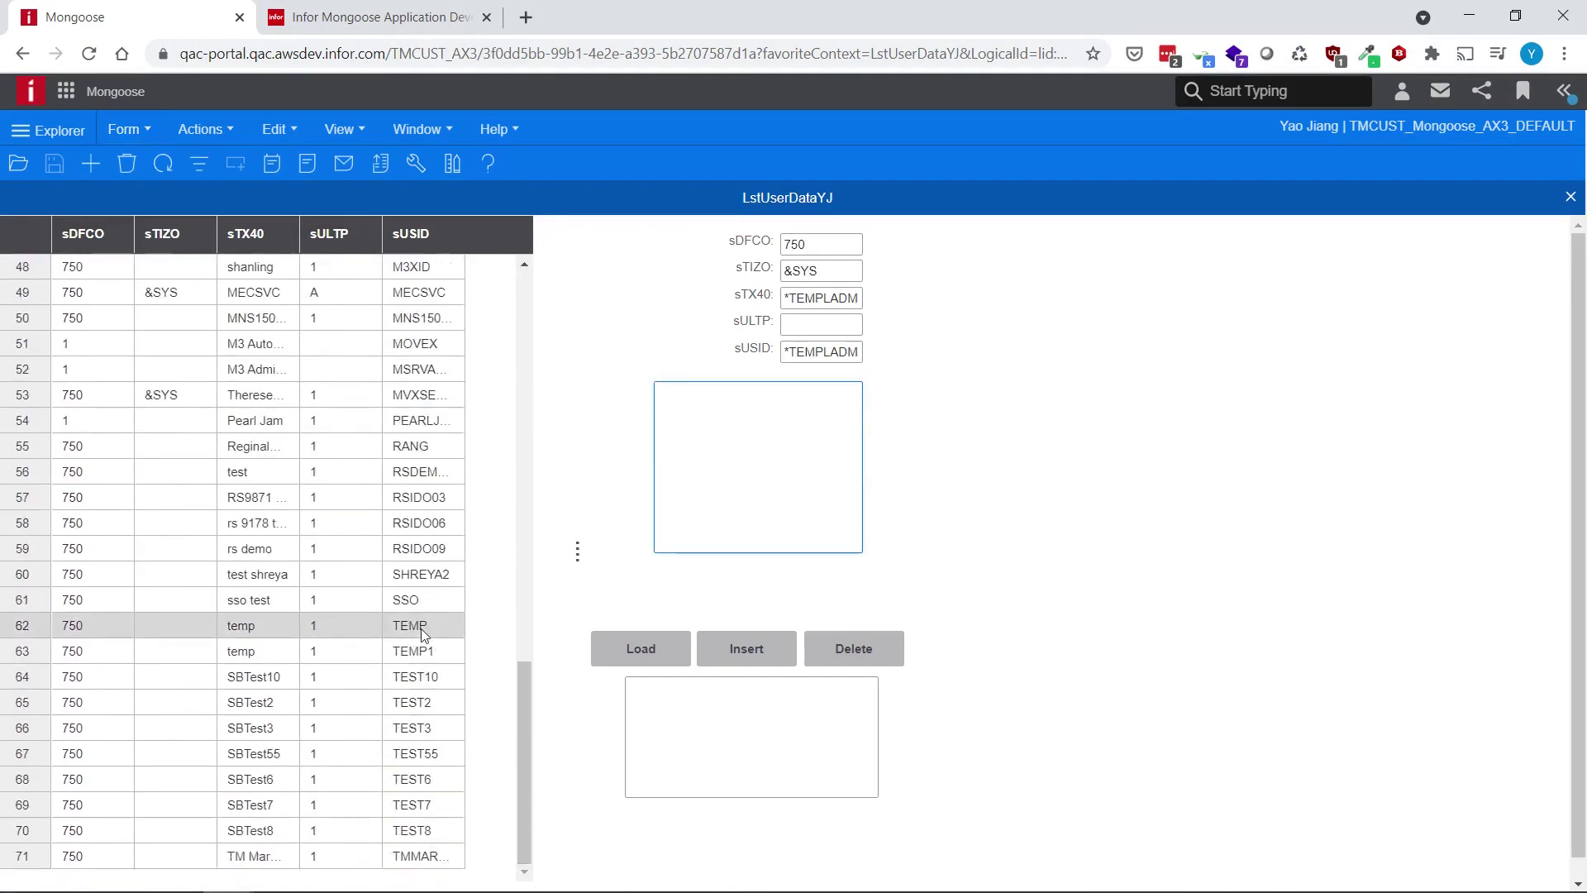
pyautogui.click(262, 654)
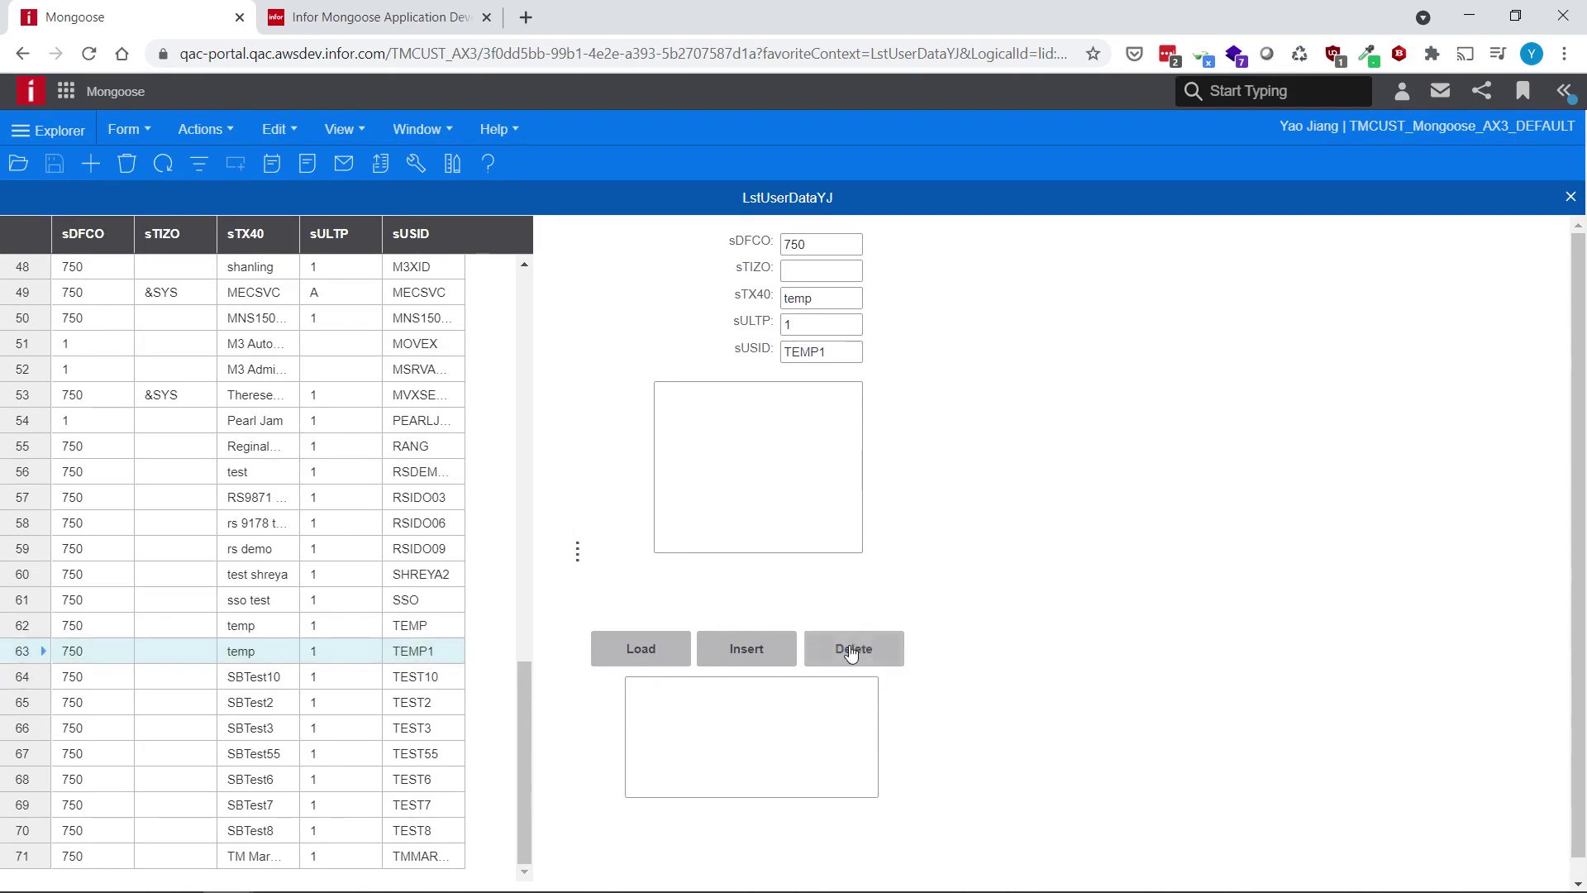
# Close and reopen the LstUserDataYJ form
pyautogui.click(1572, 197)
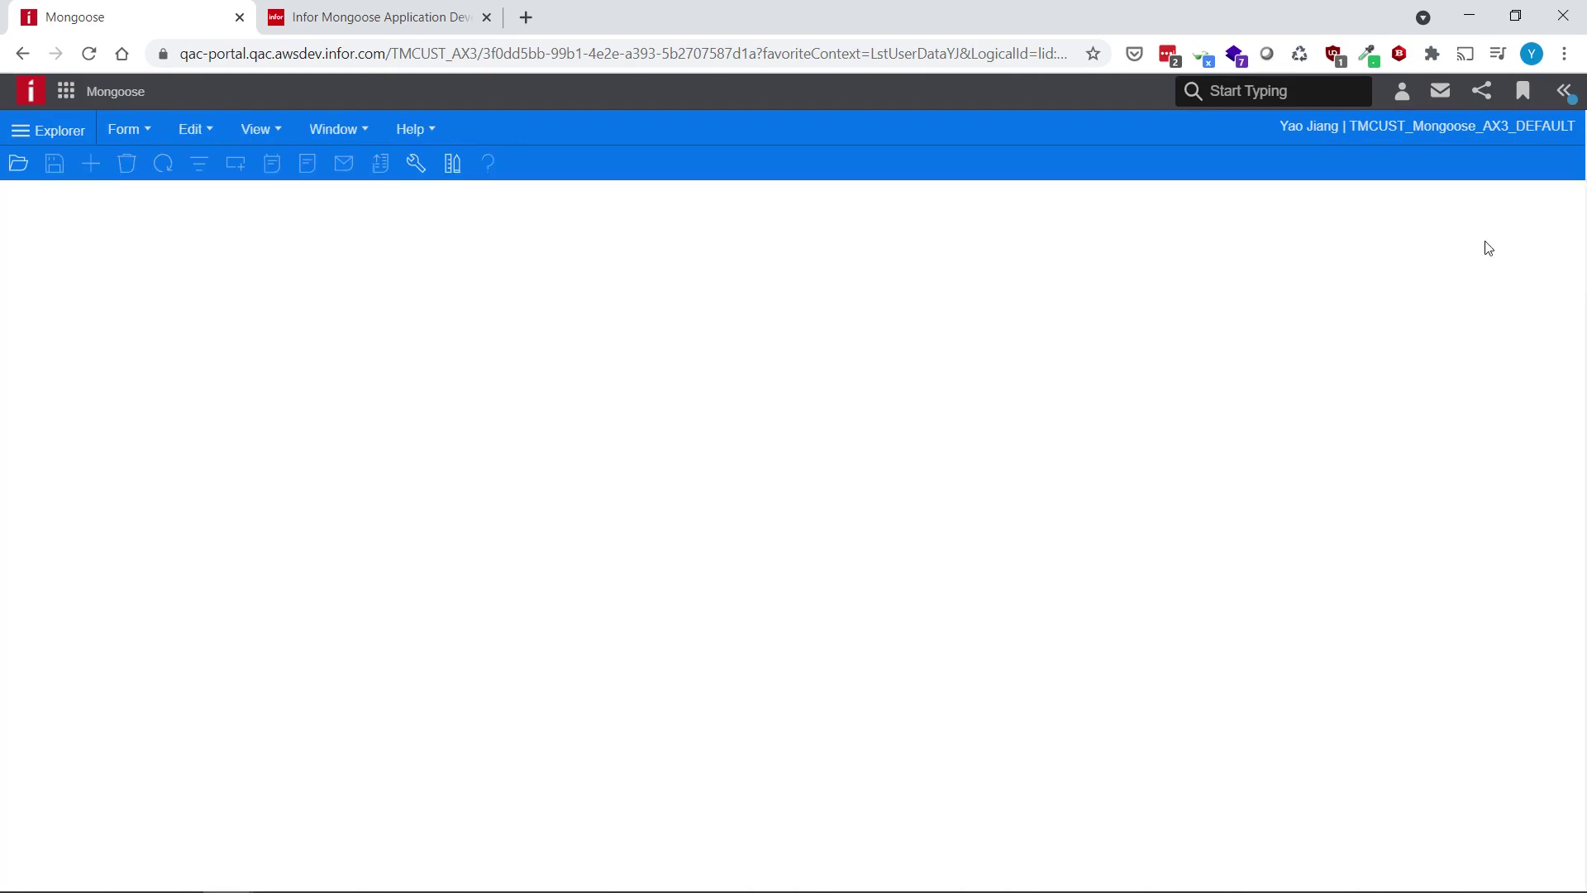
pyautogui.click(124, 129)
pyautogui.click(205, 338)
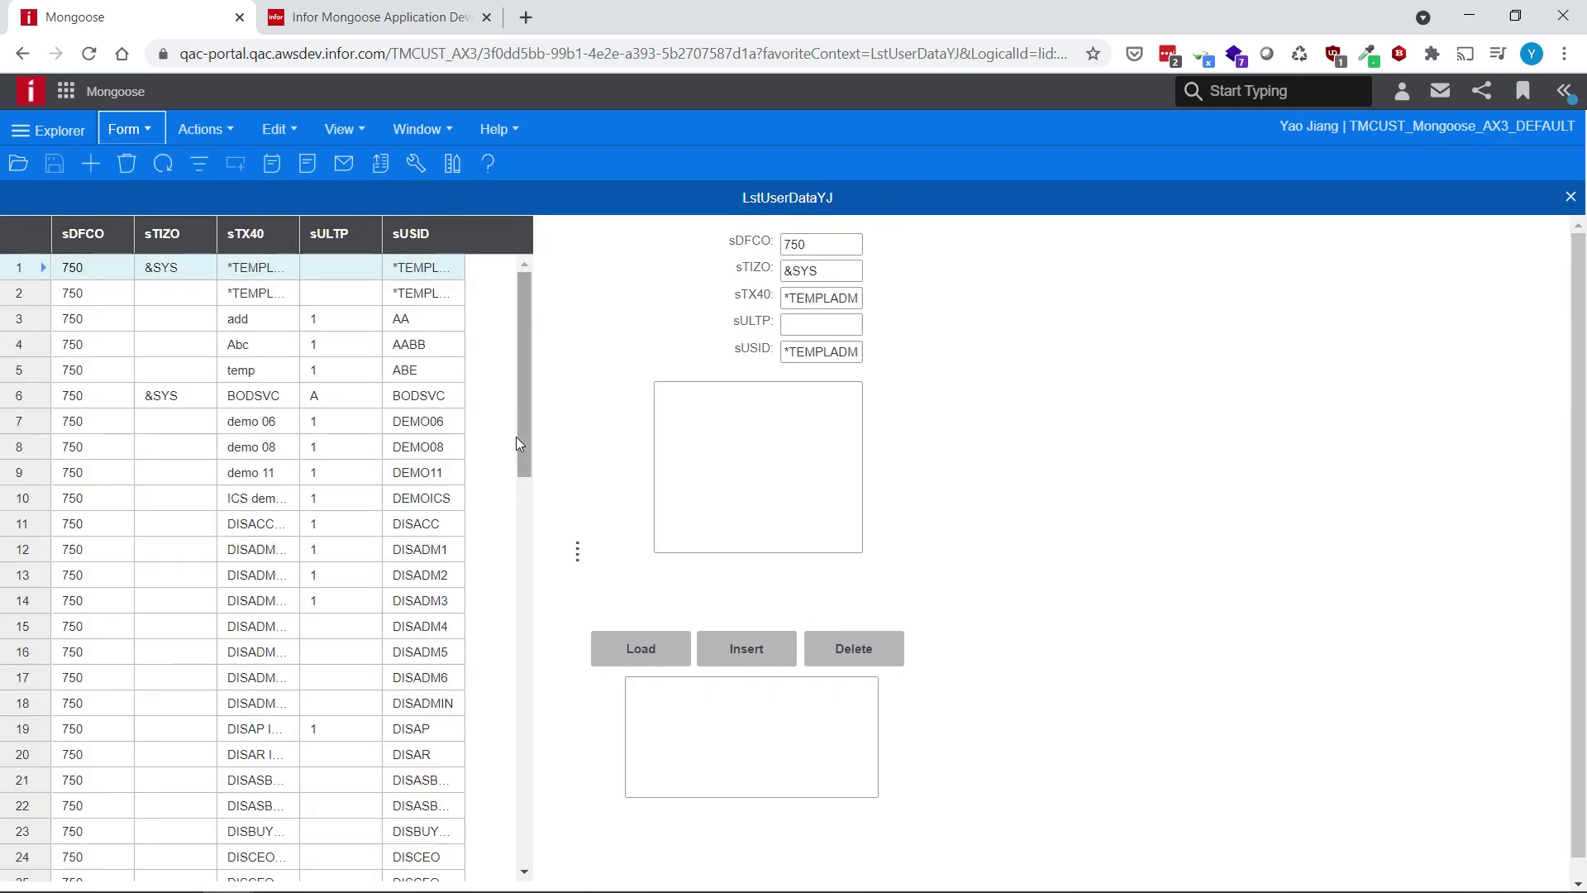
pyautogui.scroll(-3, 490, 603)
pyautogui.scroll(-5, 475, 820)
pyautogui.scroll(-1, 474, 819)
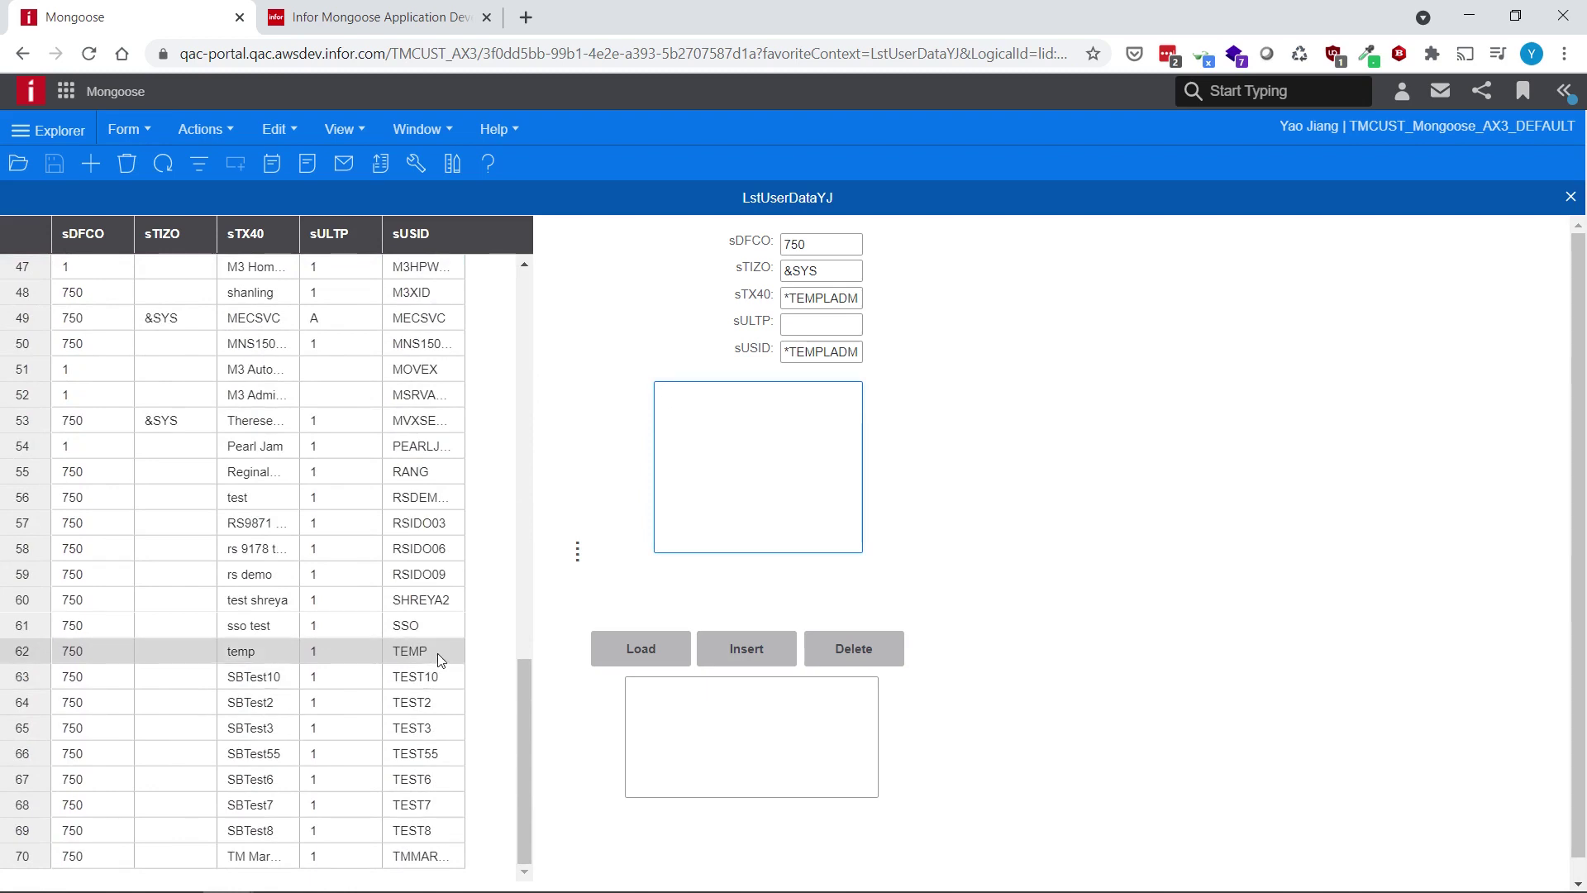
pyautogui.click(459, 859)
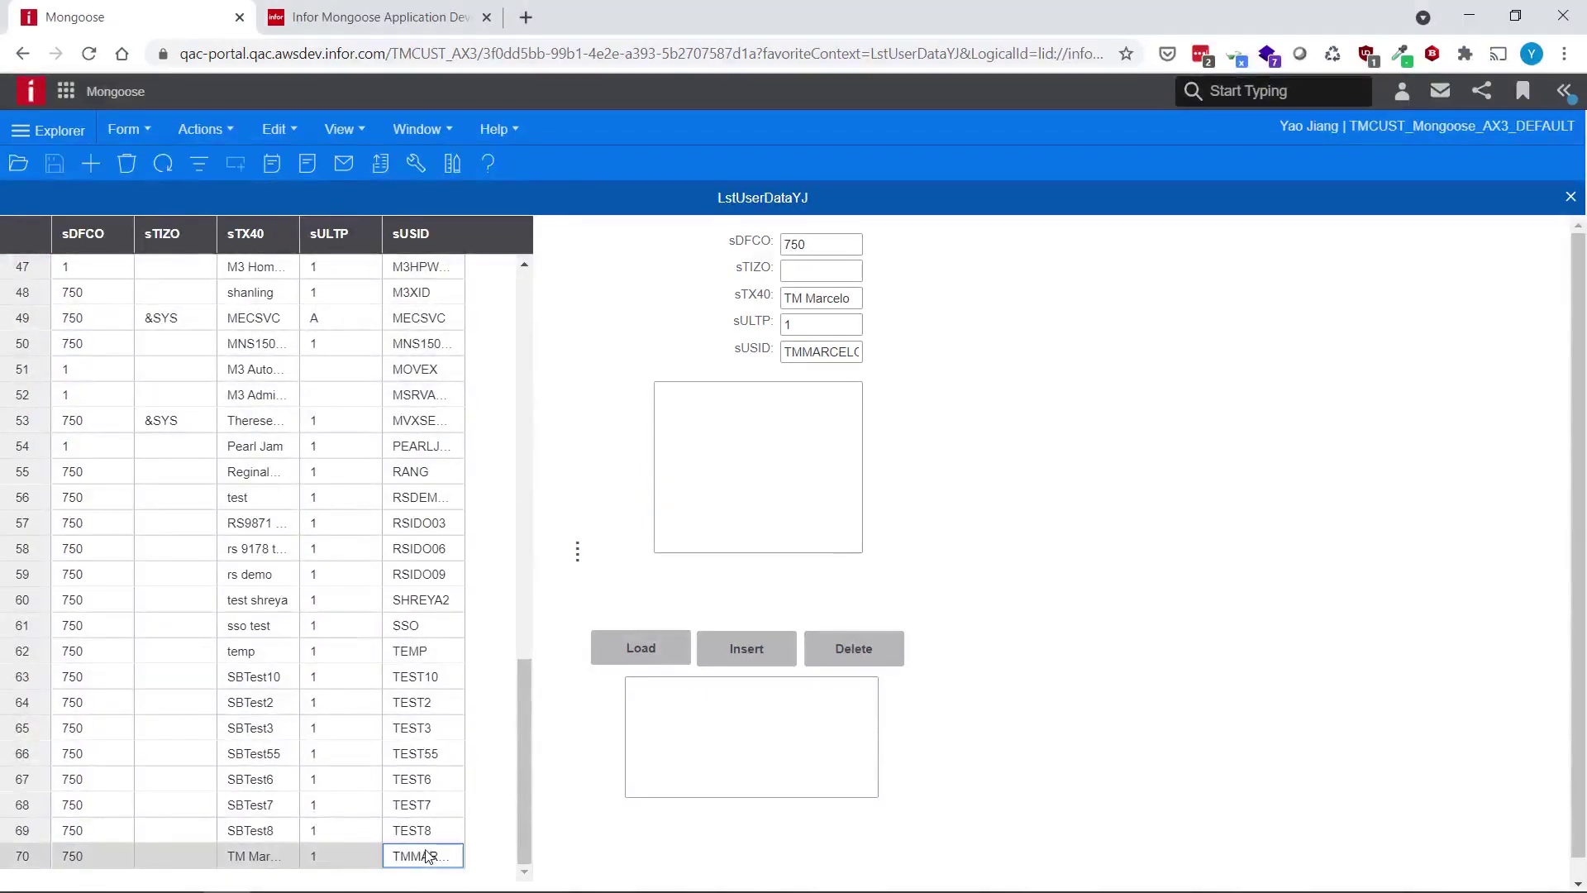
pyautogui.click(212, 172)
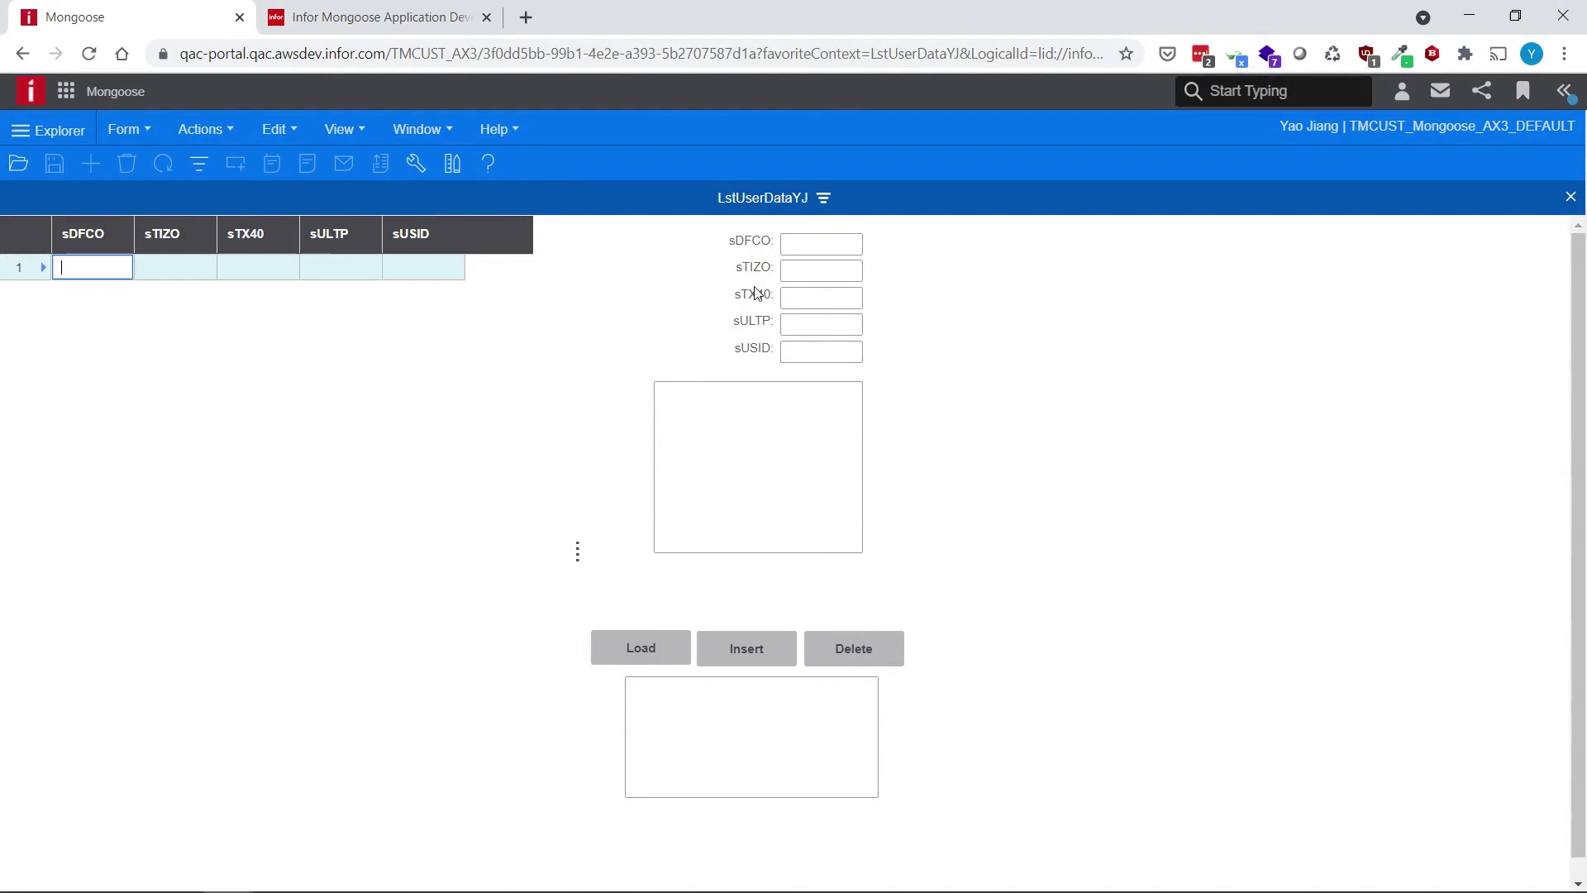
pyautogui.click(818, 352)
pyautogui.hotkey('ctrl', 'v')
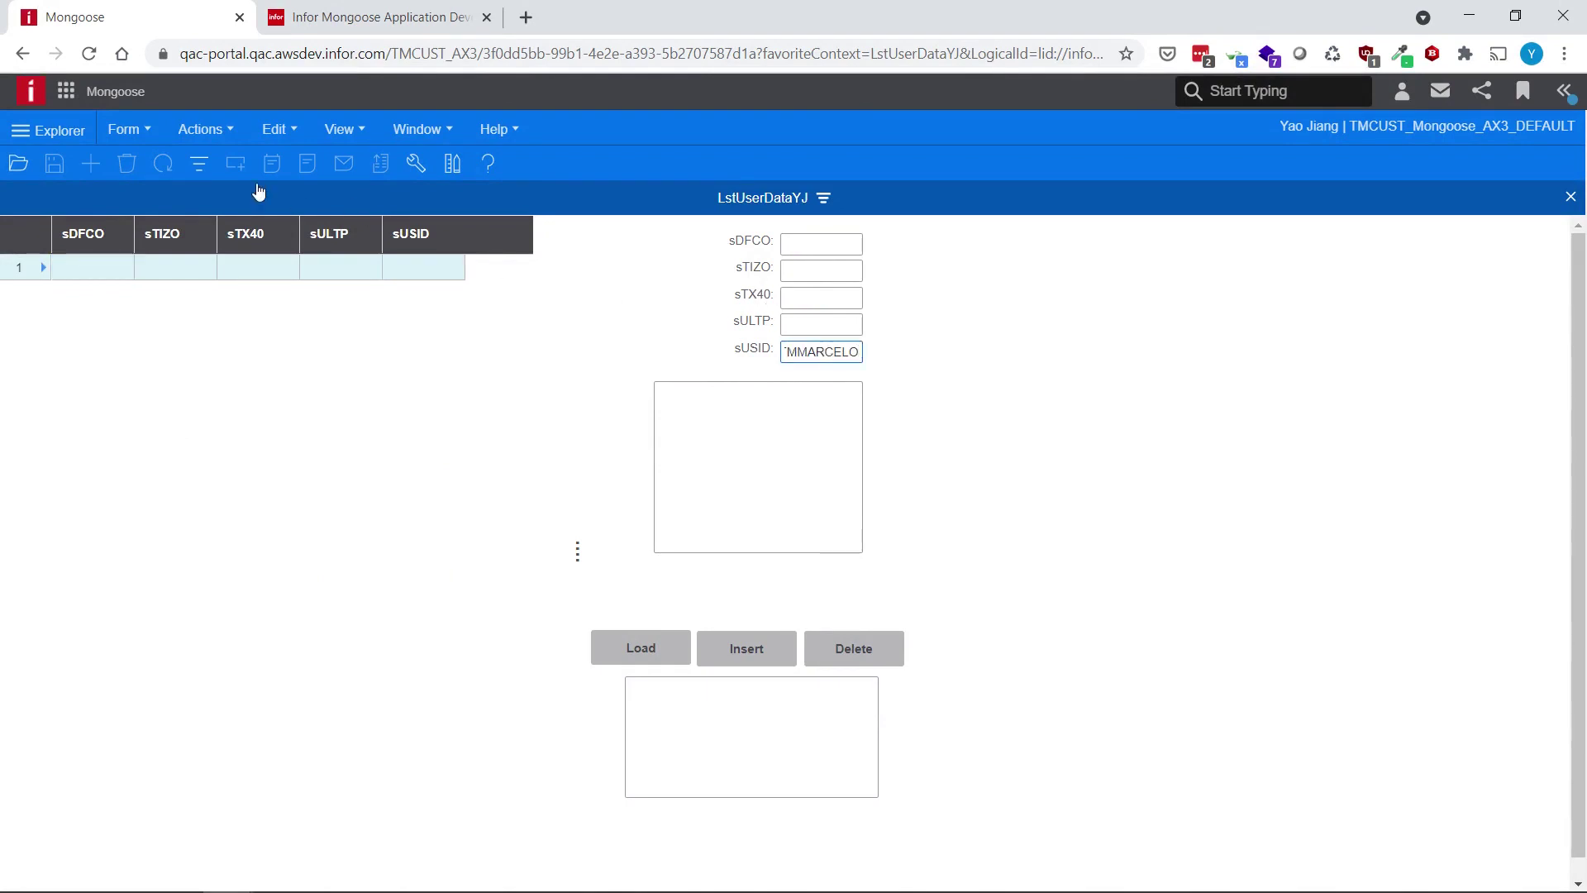
pyautogui.click(210, 165)
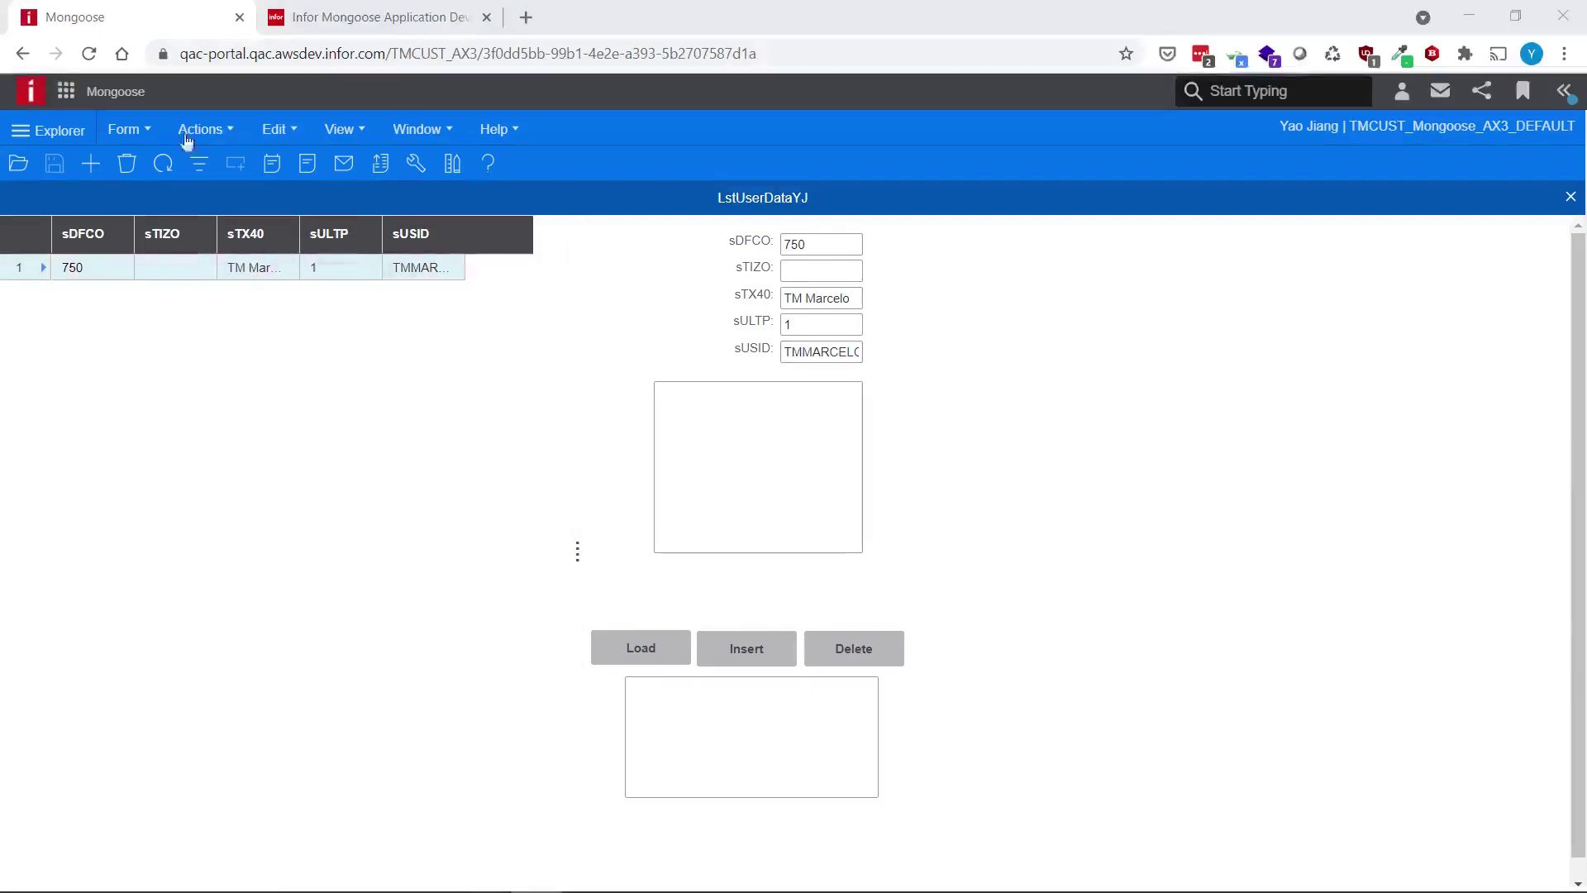
# Check the maxrecs parameter in Infor ION API, then switch back to Mongoose
pyautogui.click(65, 91)
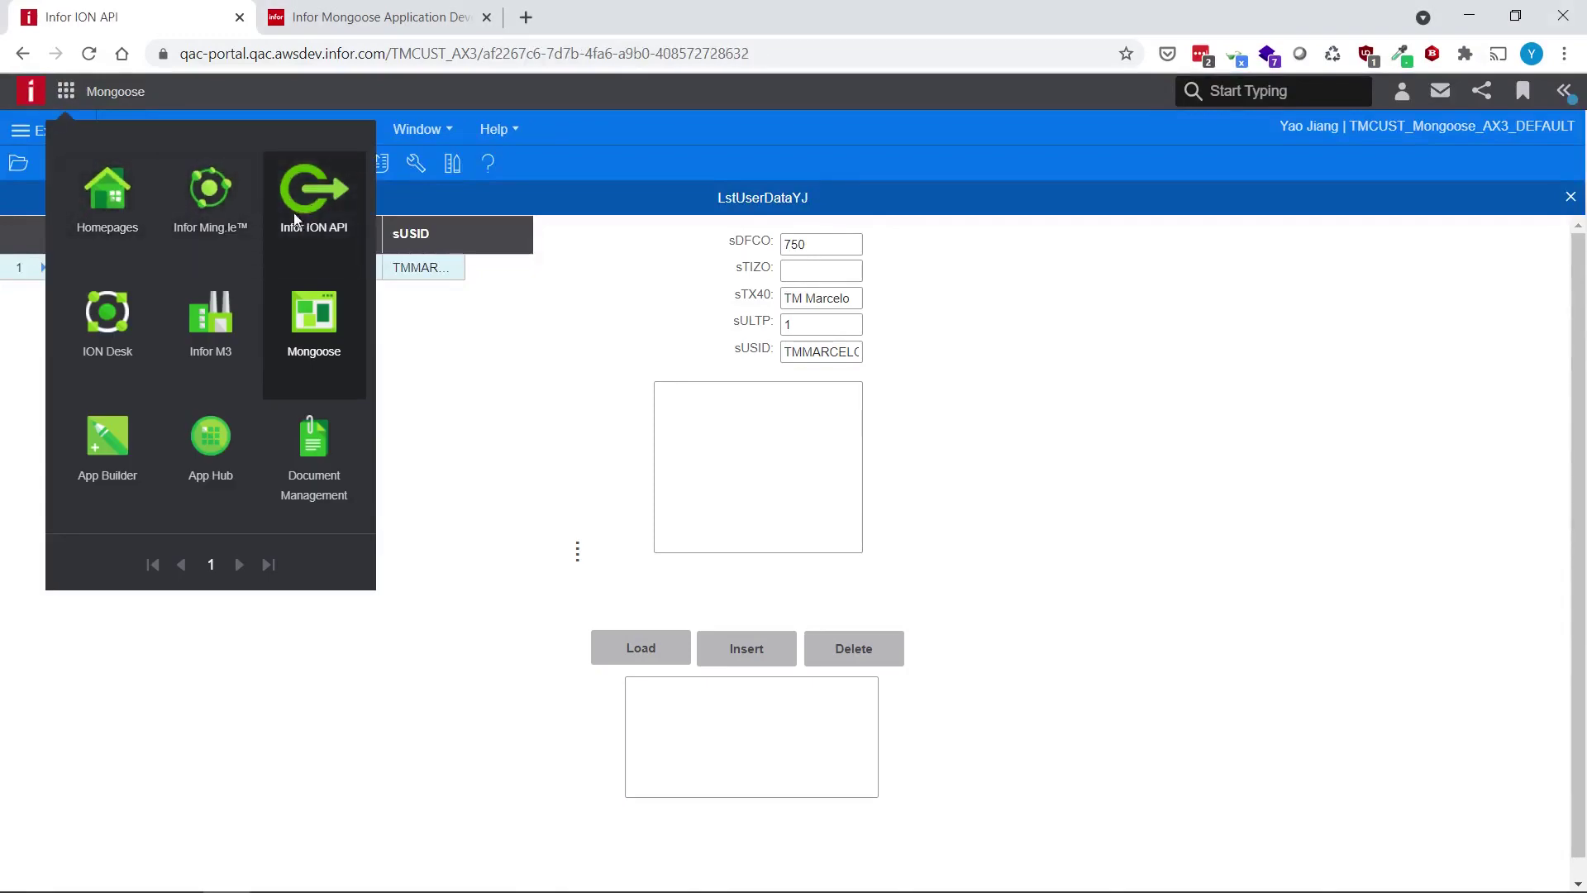
pyautogui.click(298, 188)
pyautogui.scroll(-2, 532, 377)
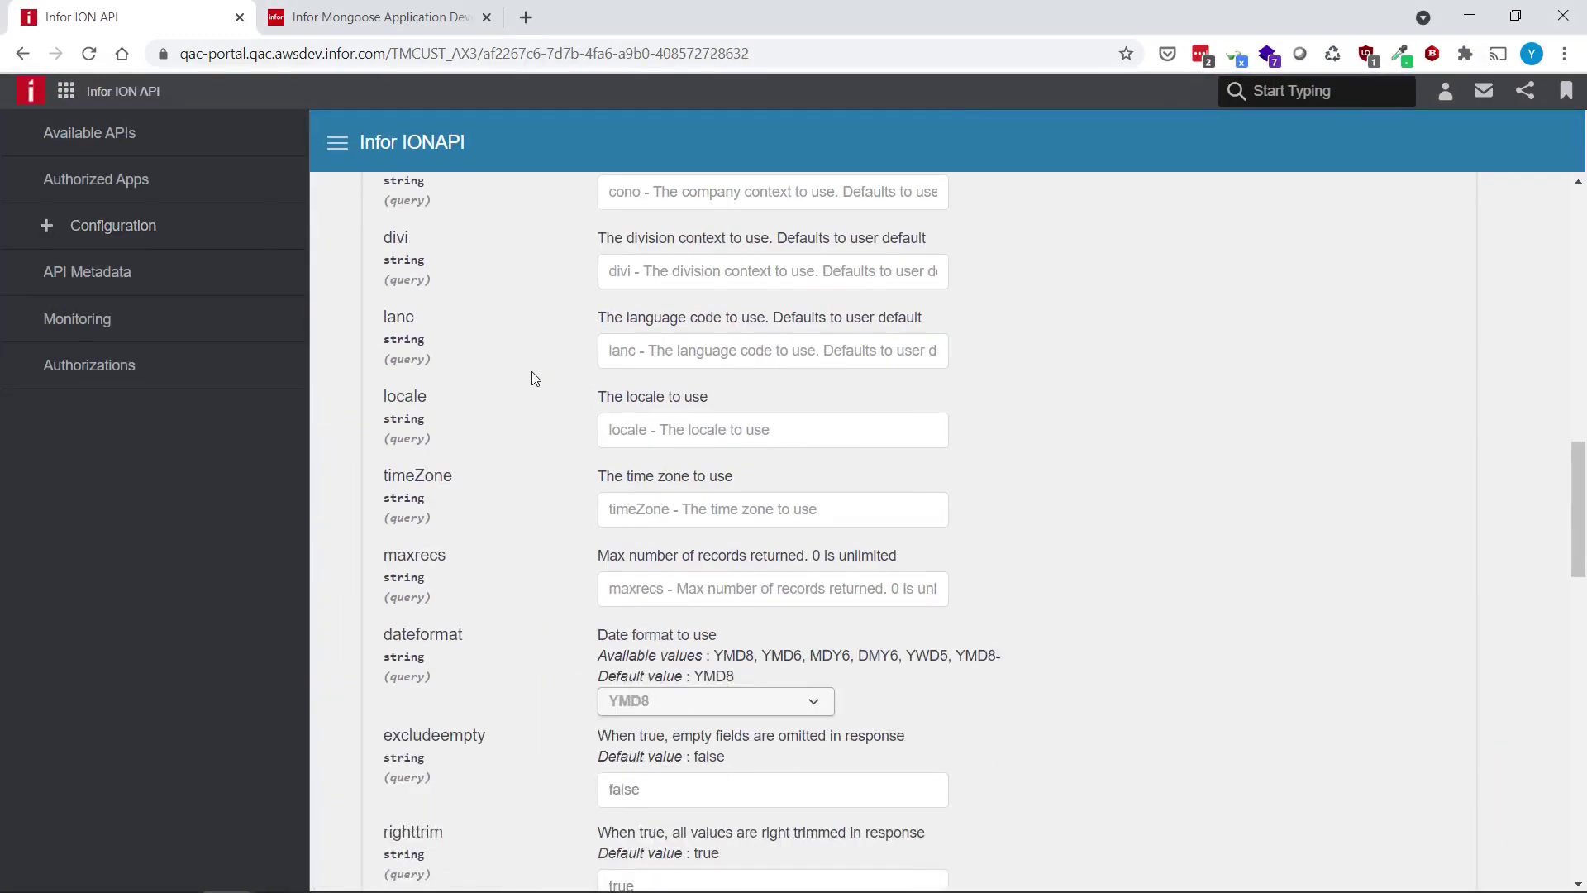
pyautogui.scroll(2, 531, 377)
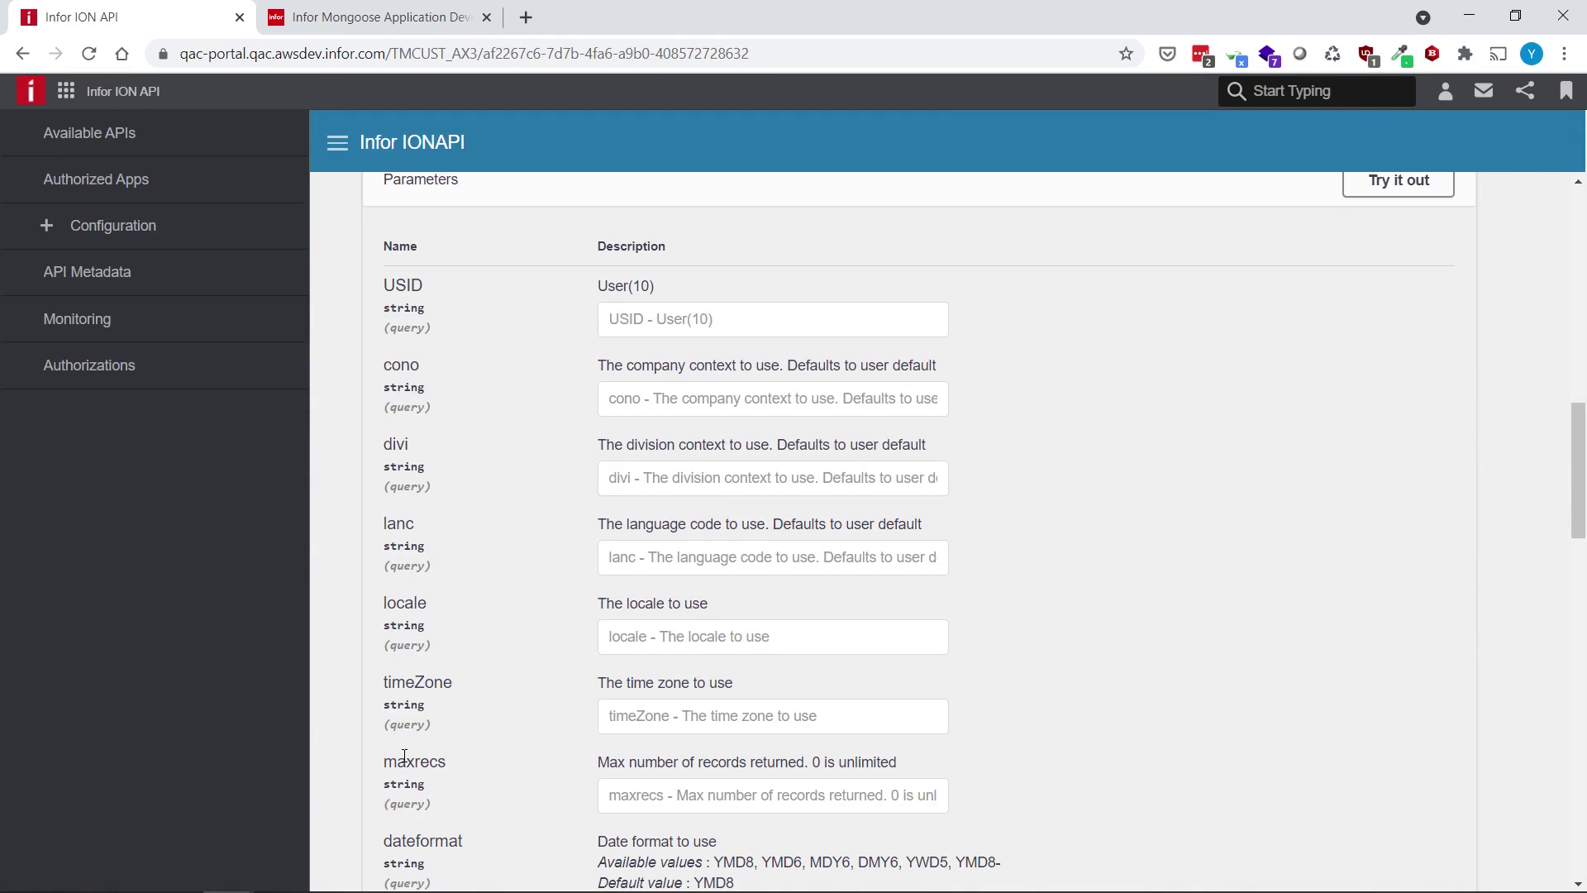
pyautogui.click(65, 91)
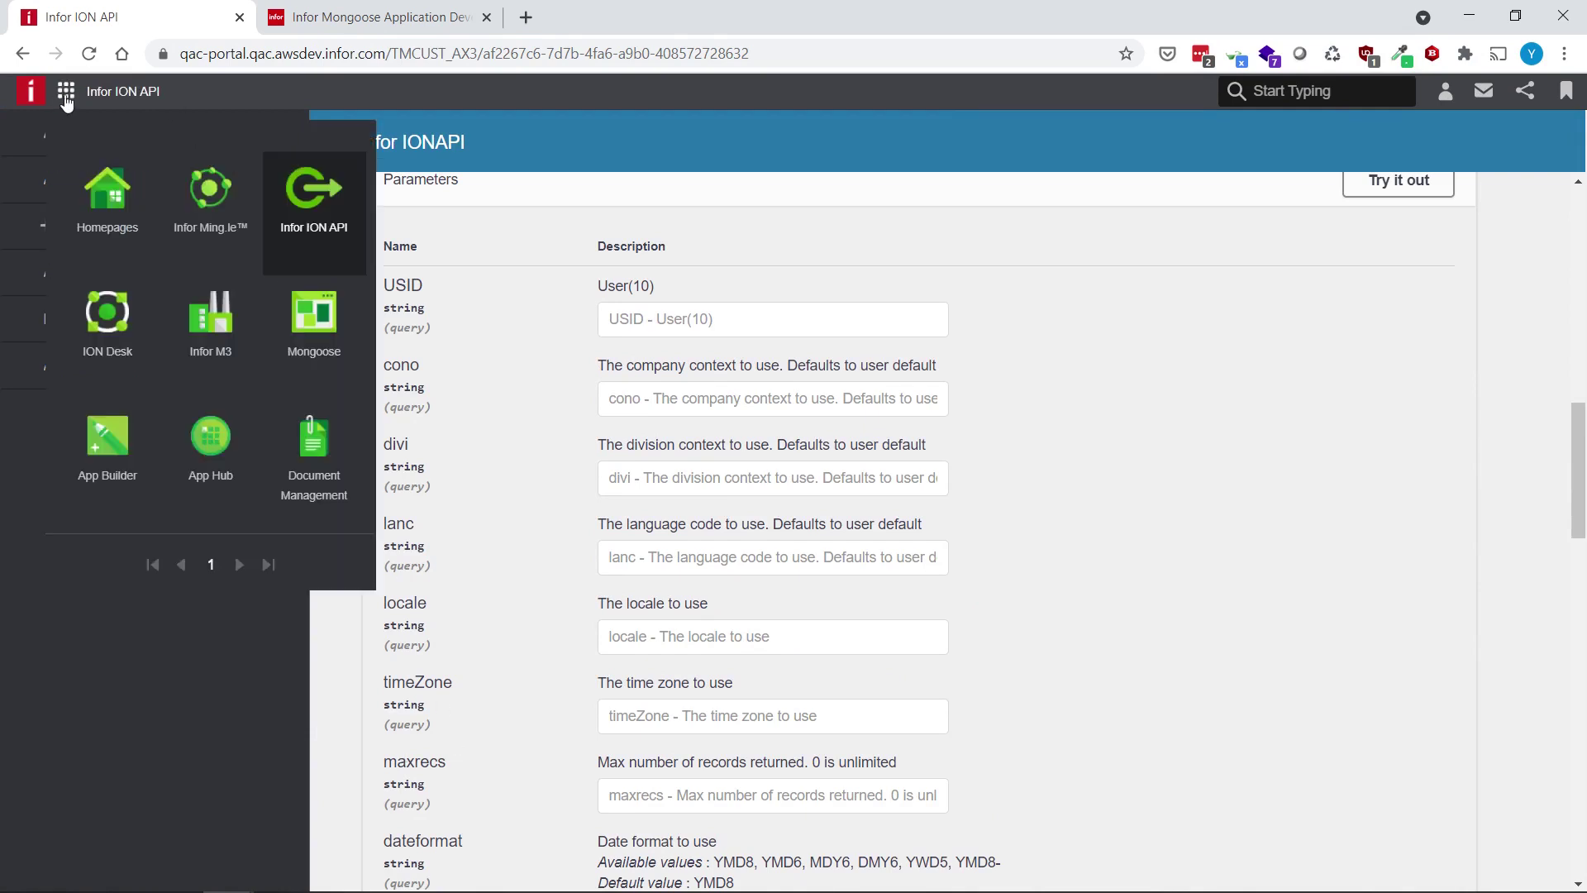
pyautogui.click(288, 308)
pyautogui.click(130, 130)
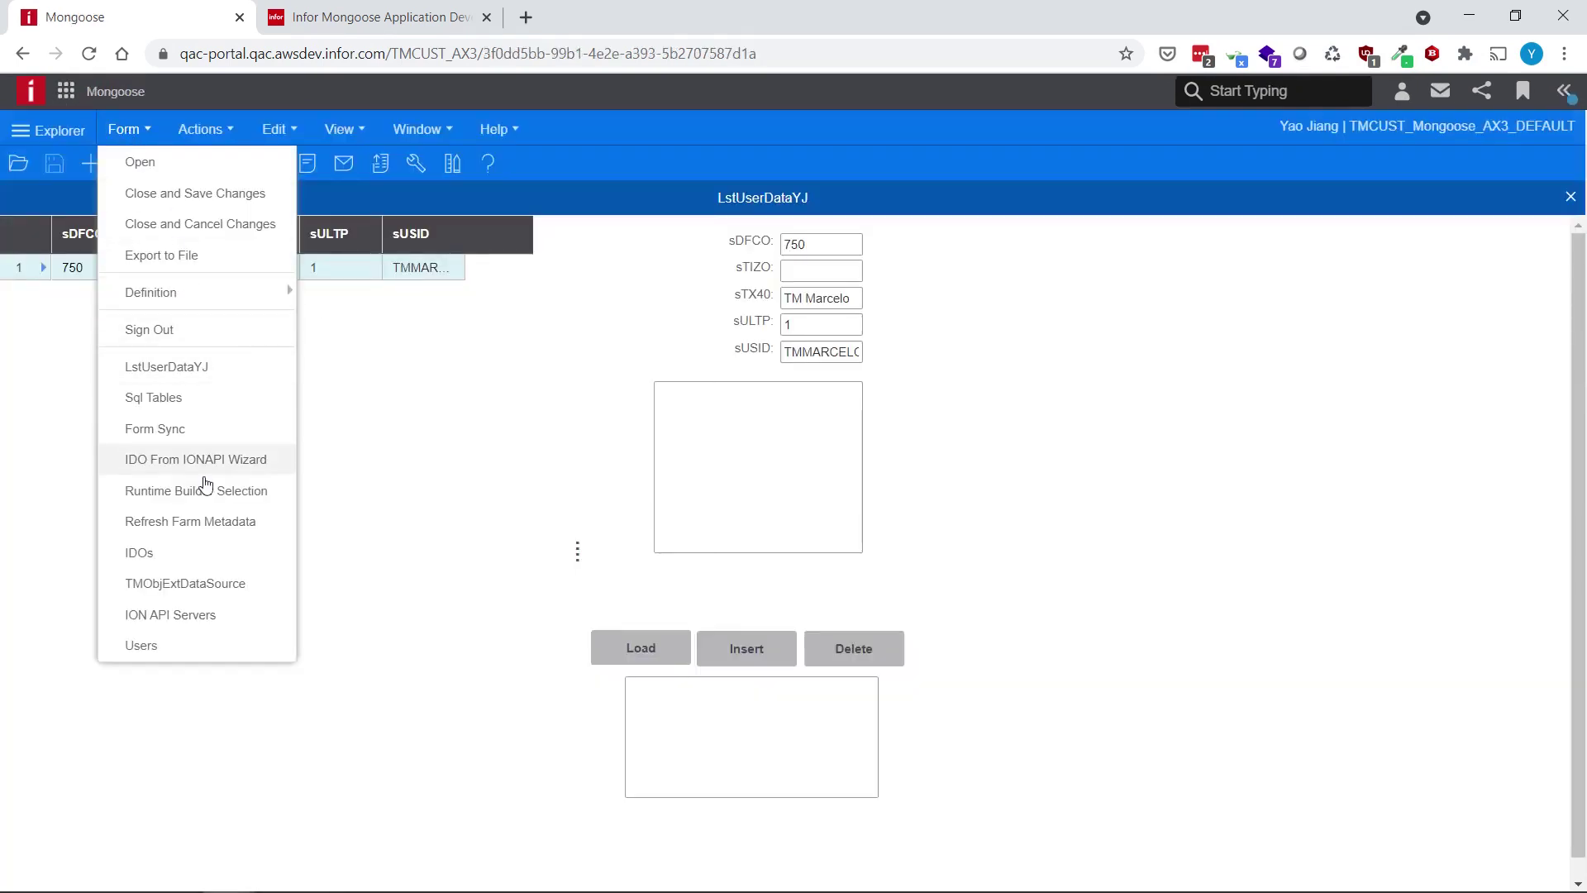
# Open the LstUserDataYJ IDO's properties in the IDOs form and start a new property
pyautogui.click(197, 553)
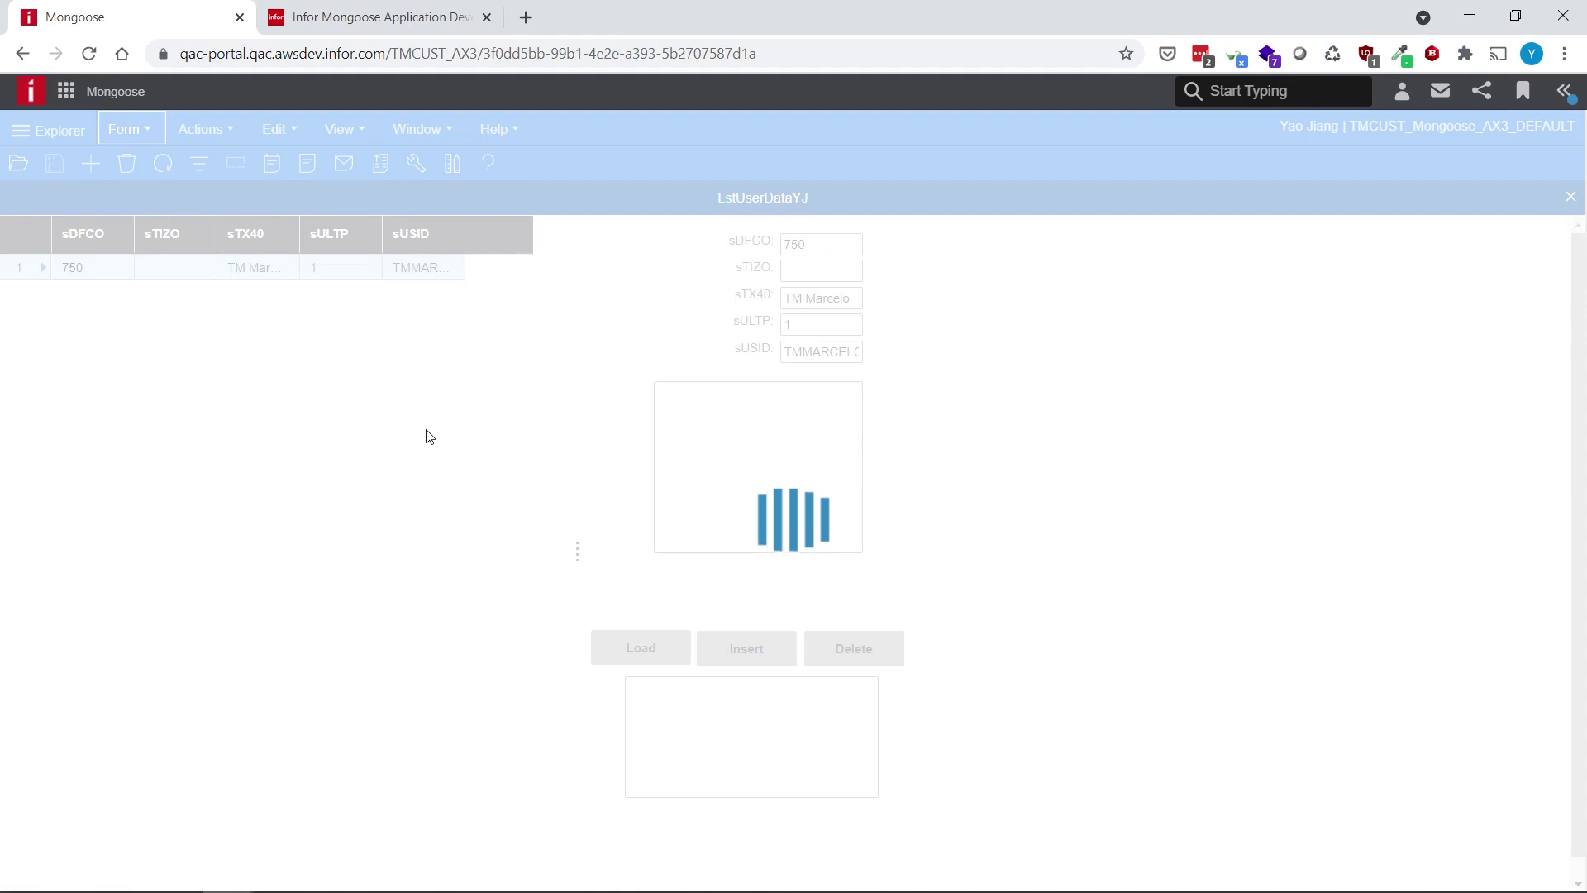
pyautogui.click(492, 292)
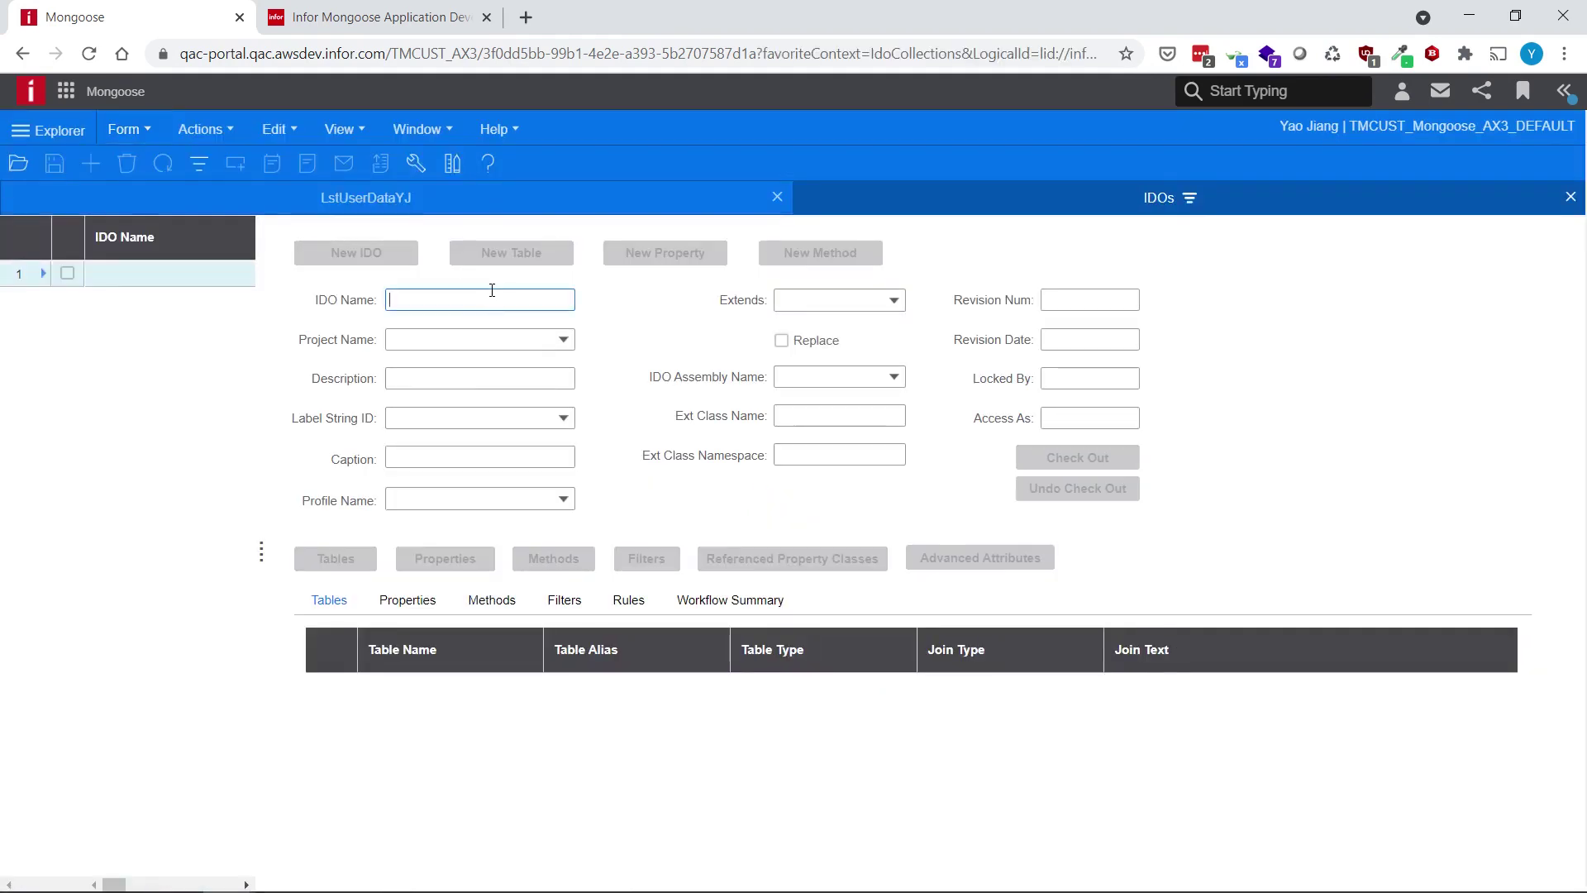
pyautogui.write('*yj')
pyautogui.click(198, 162)
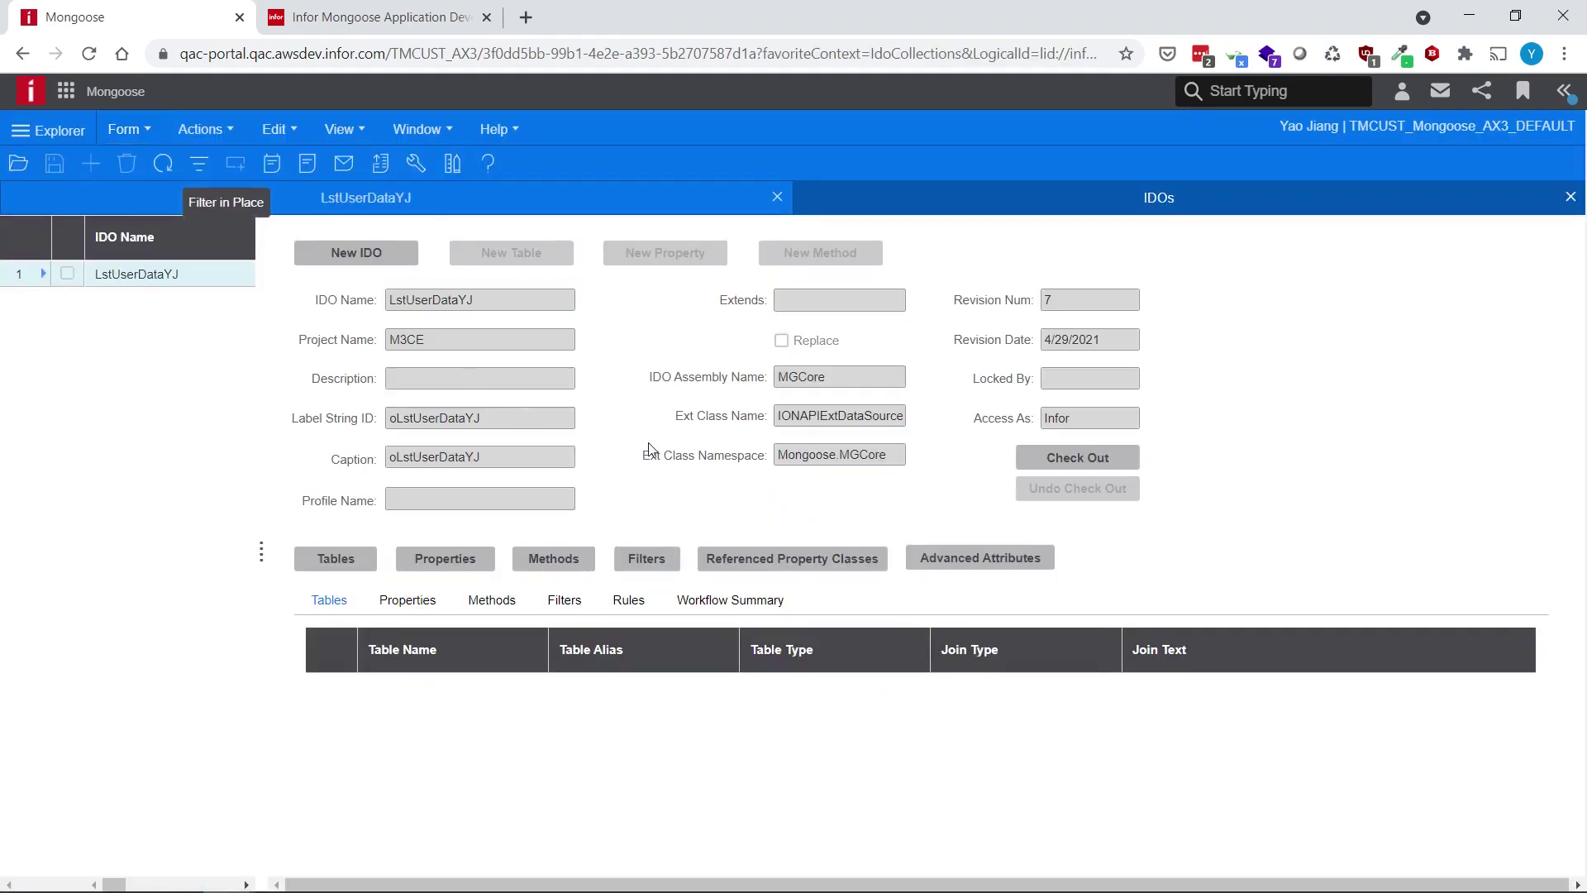
pyautogui.click(445, 563)
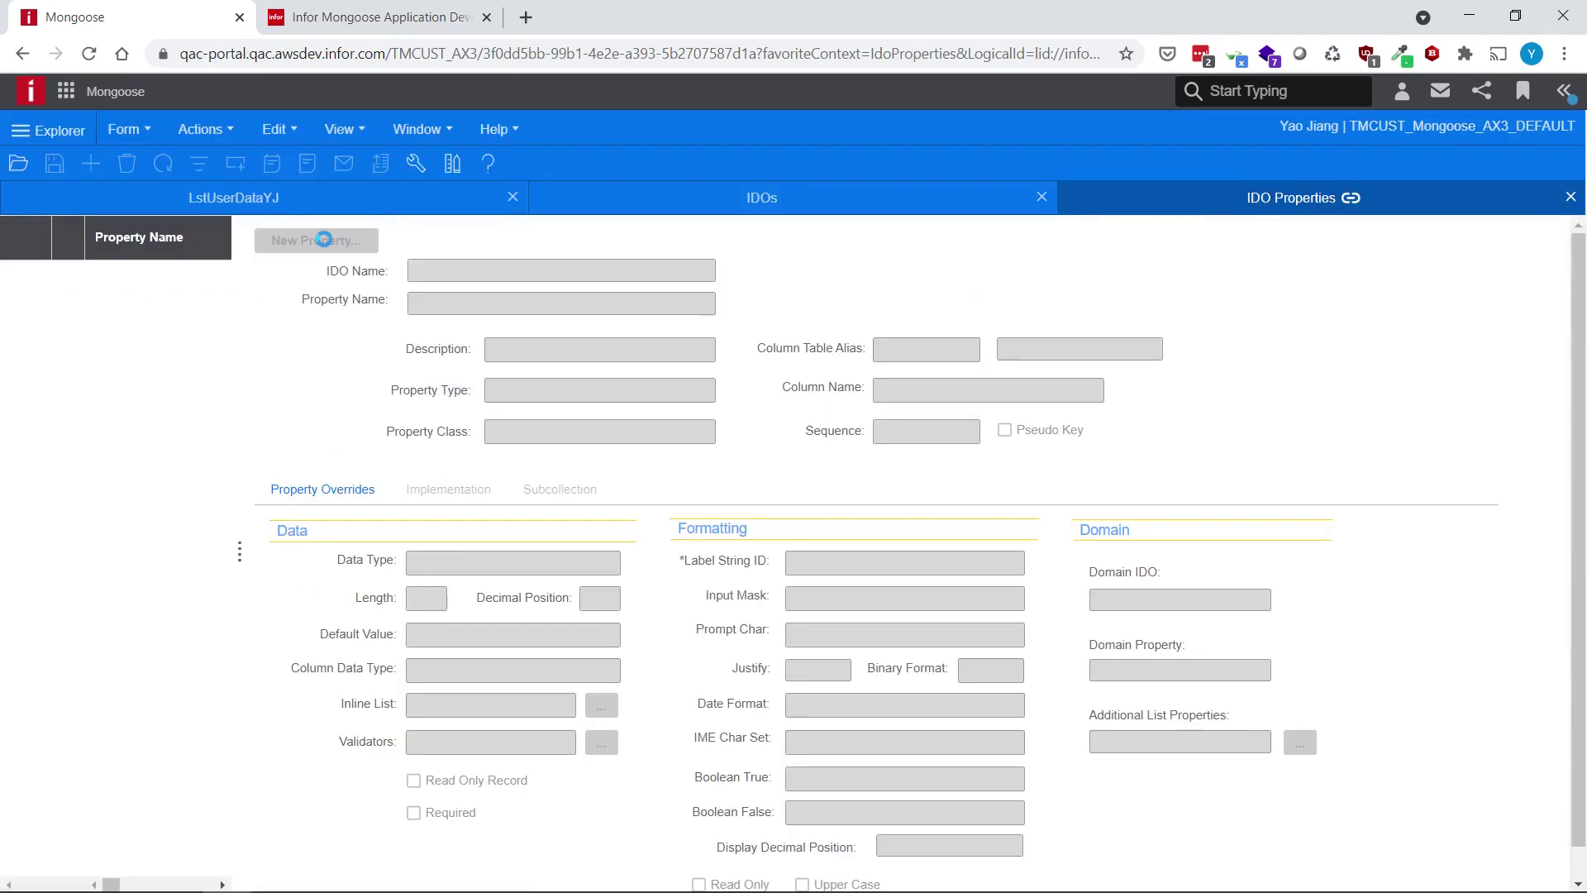
pyautogui.click(324, 239)
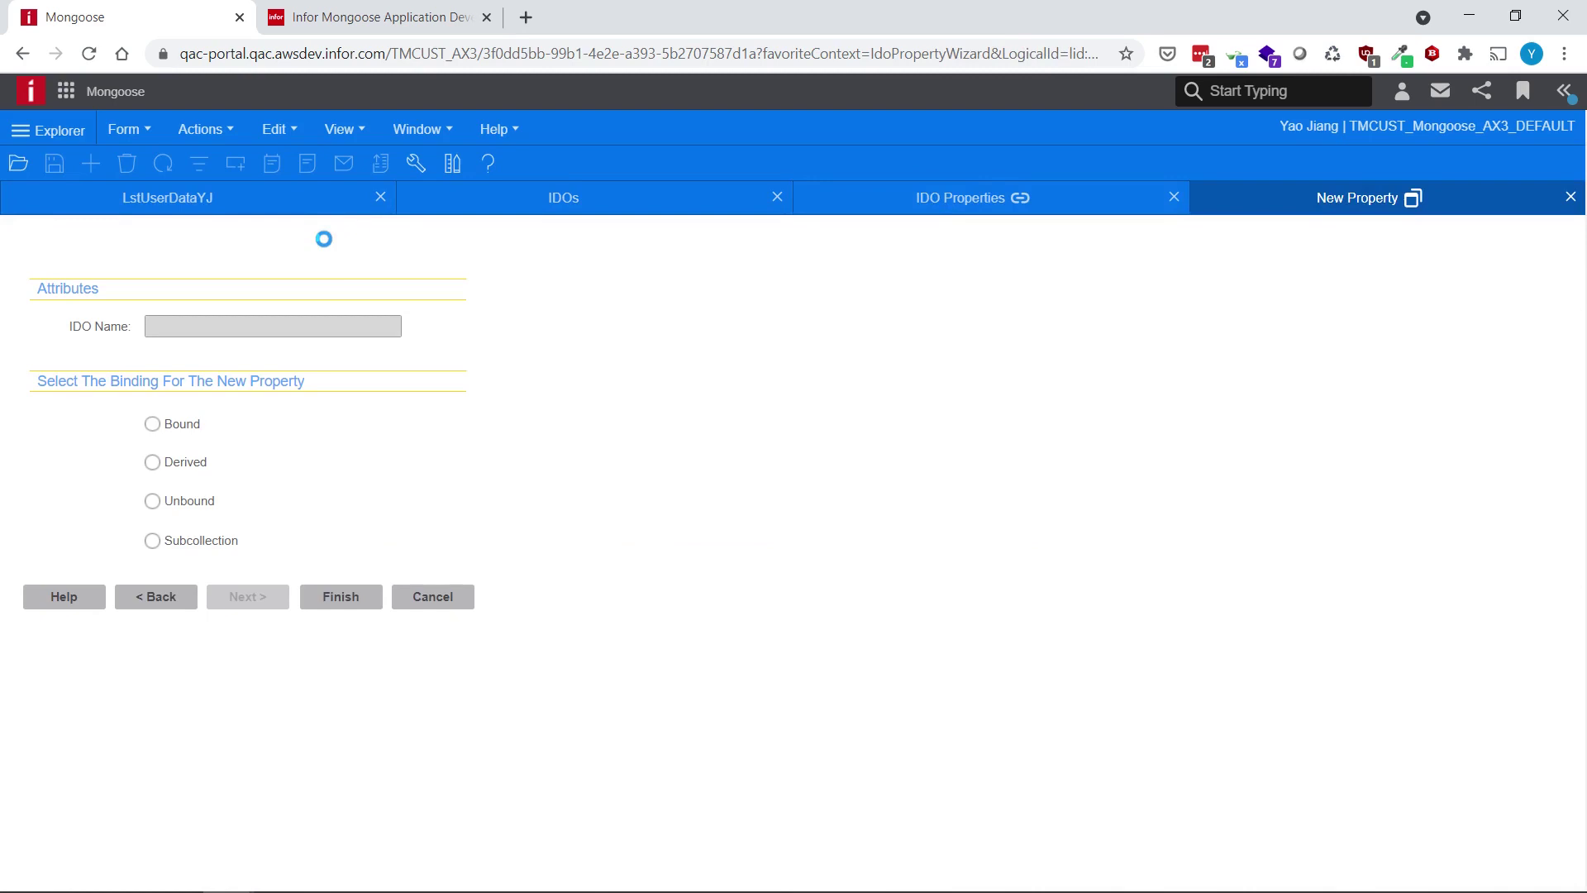
# Choose Unbound binding, glance at the ION API page, and advance to the attributes page
pyautogui.click(183, 502)
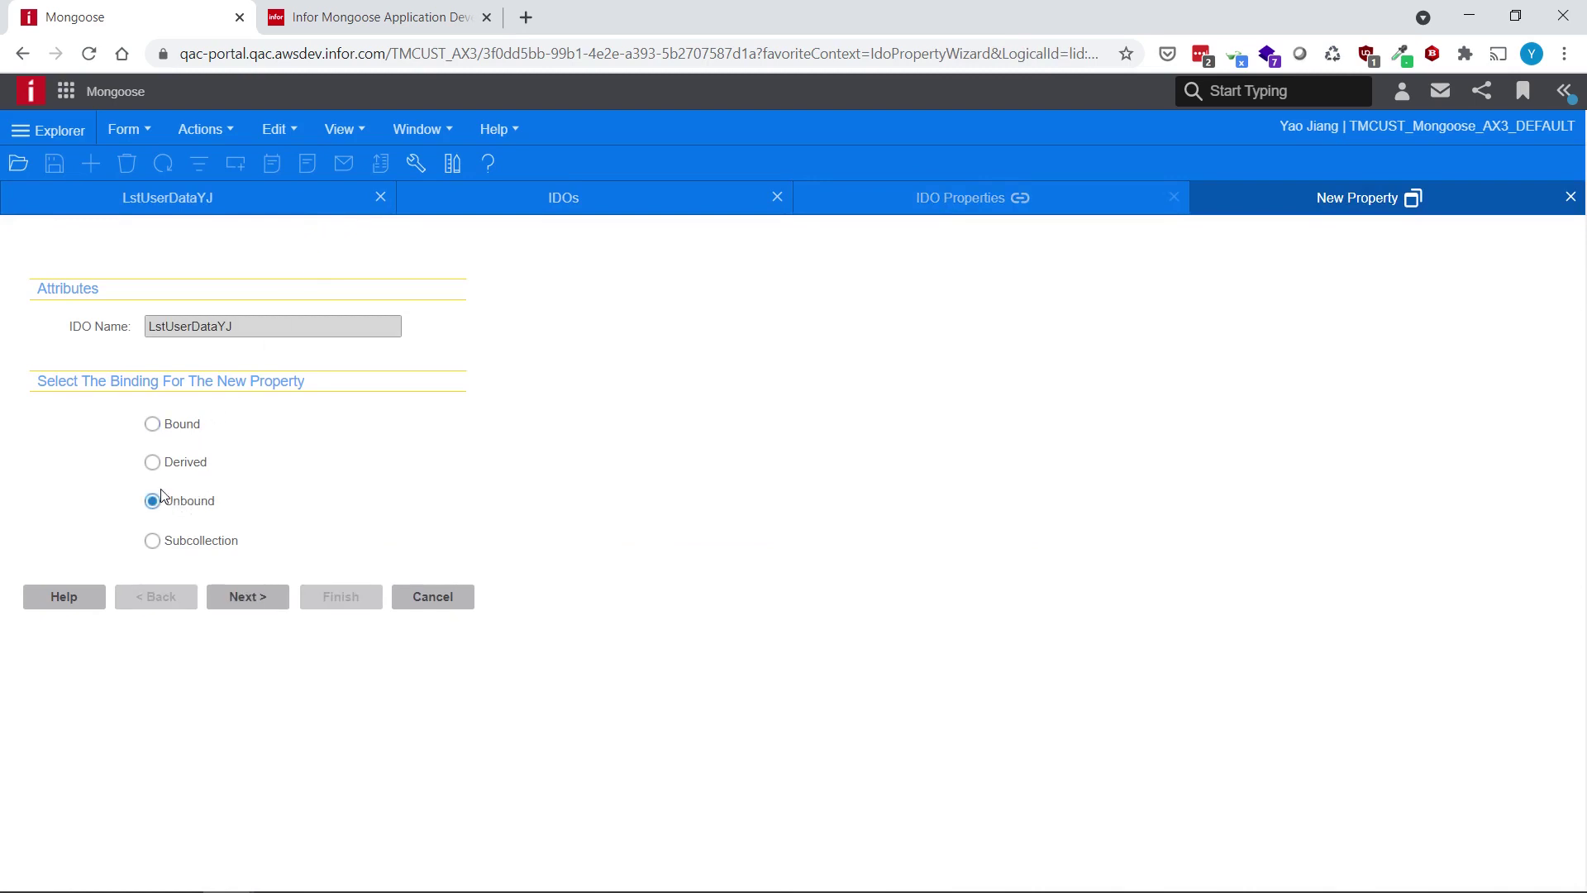
pyautogui.click(65, 91)
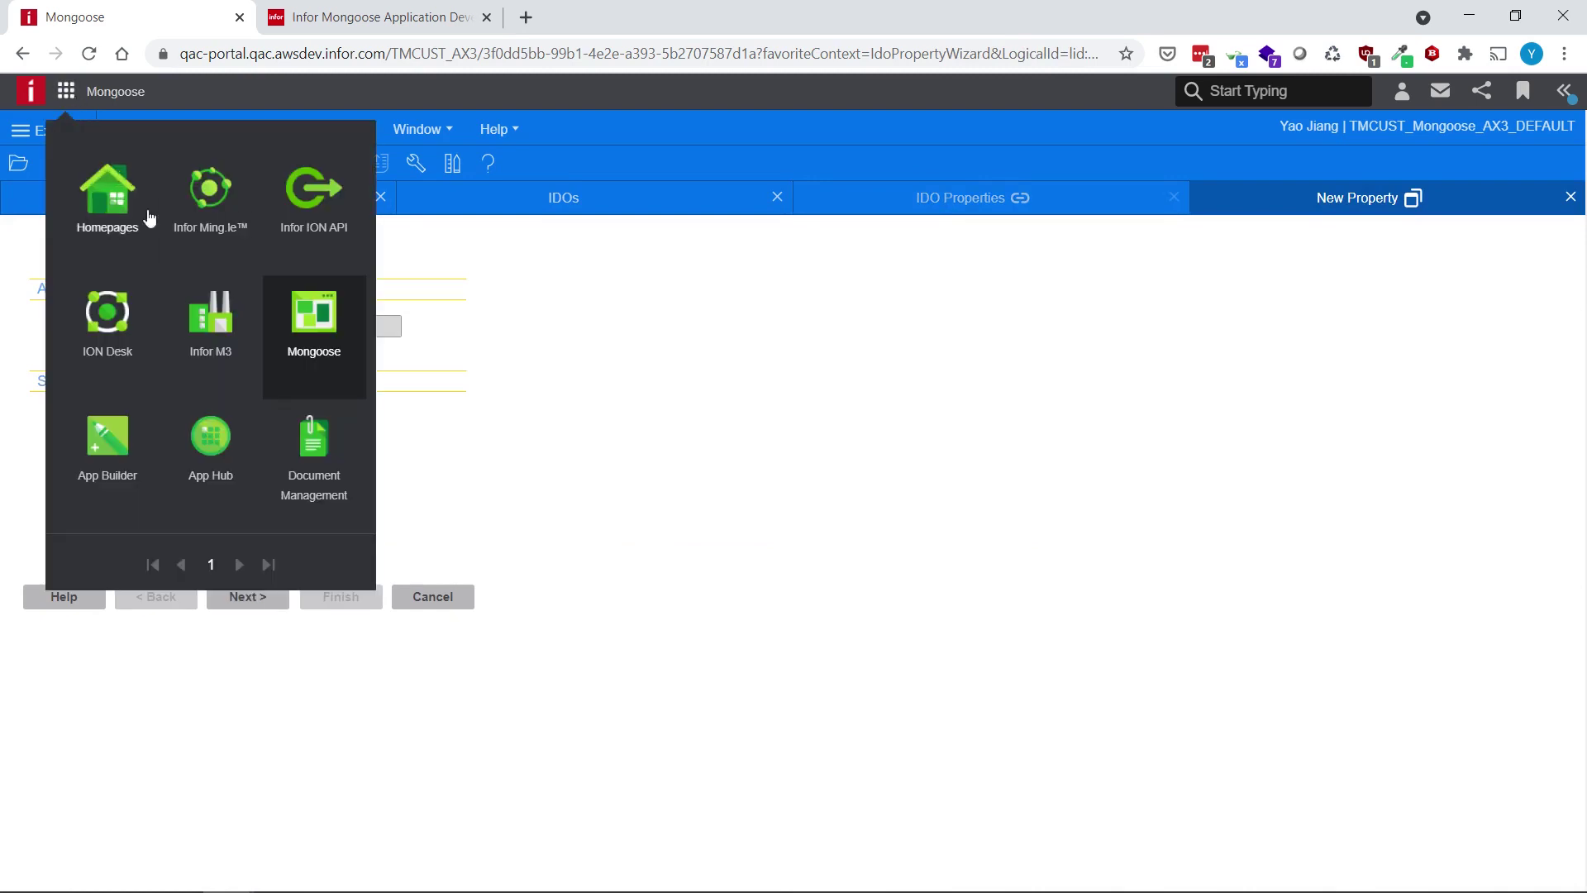
pyautogui.click(321, 216)
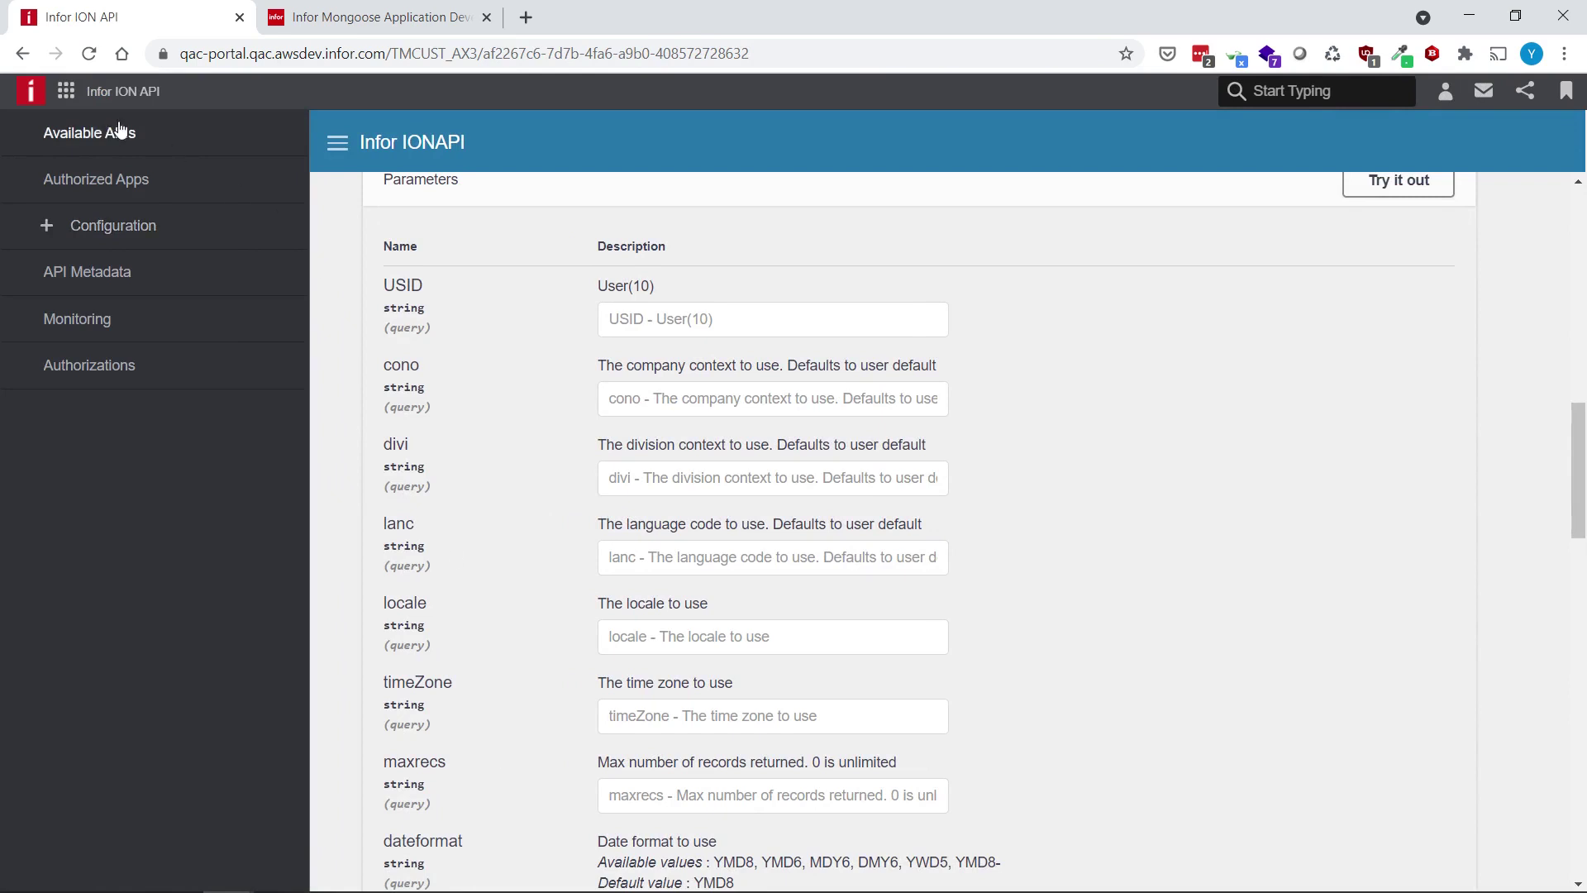
pyautogui.click(65, 90)
pyautogui.click(313, 323)
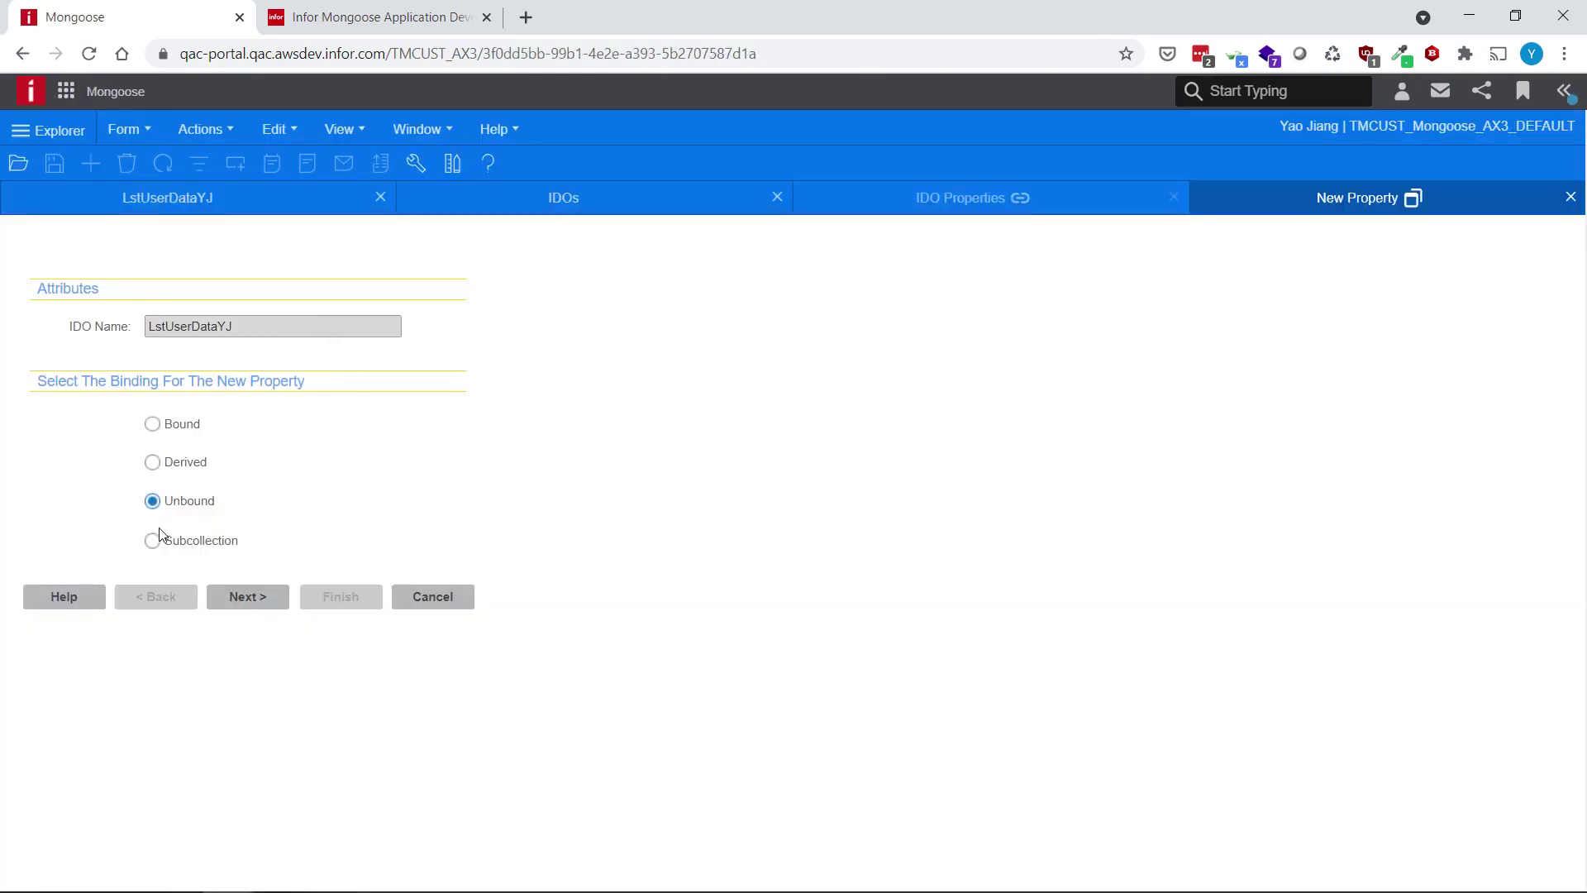
pyautogui.click(258, 602)
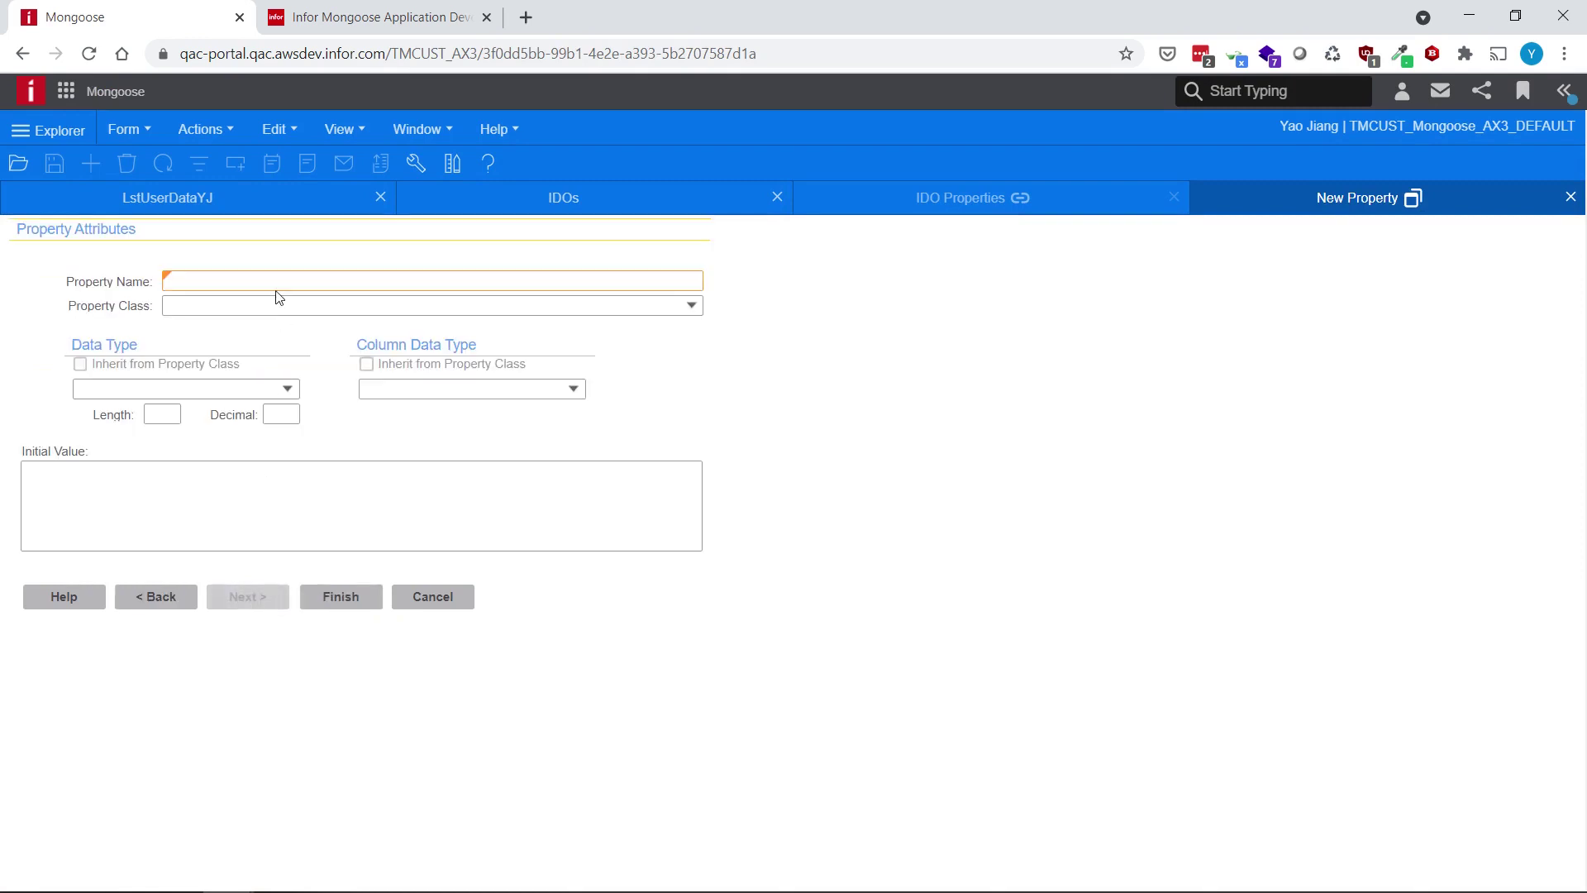
# Copy the maxrecs parameter name from the ION API parameter list
pyautogui.click(65, 90)
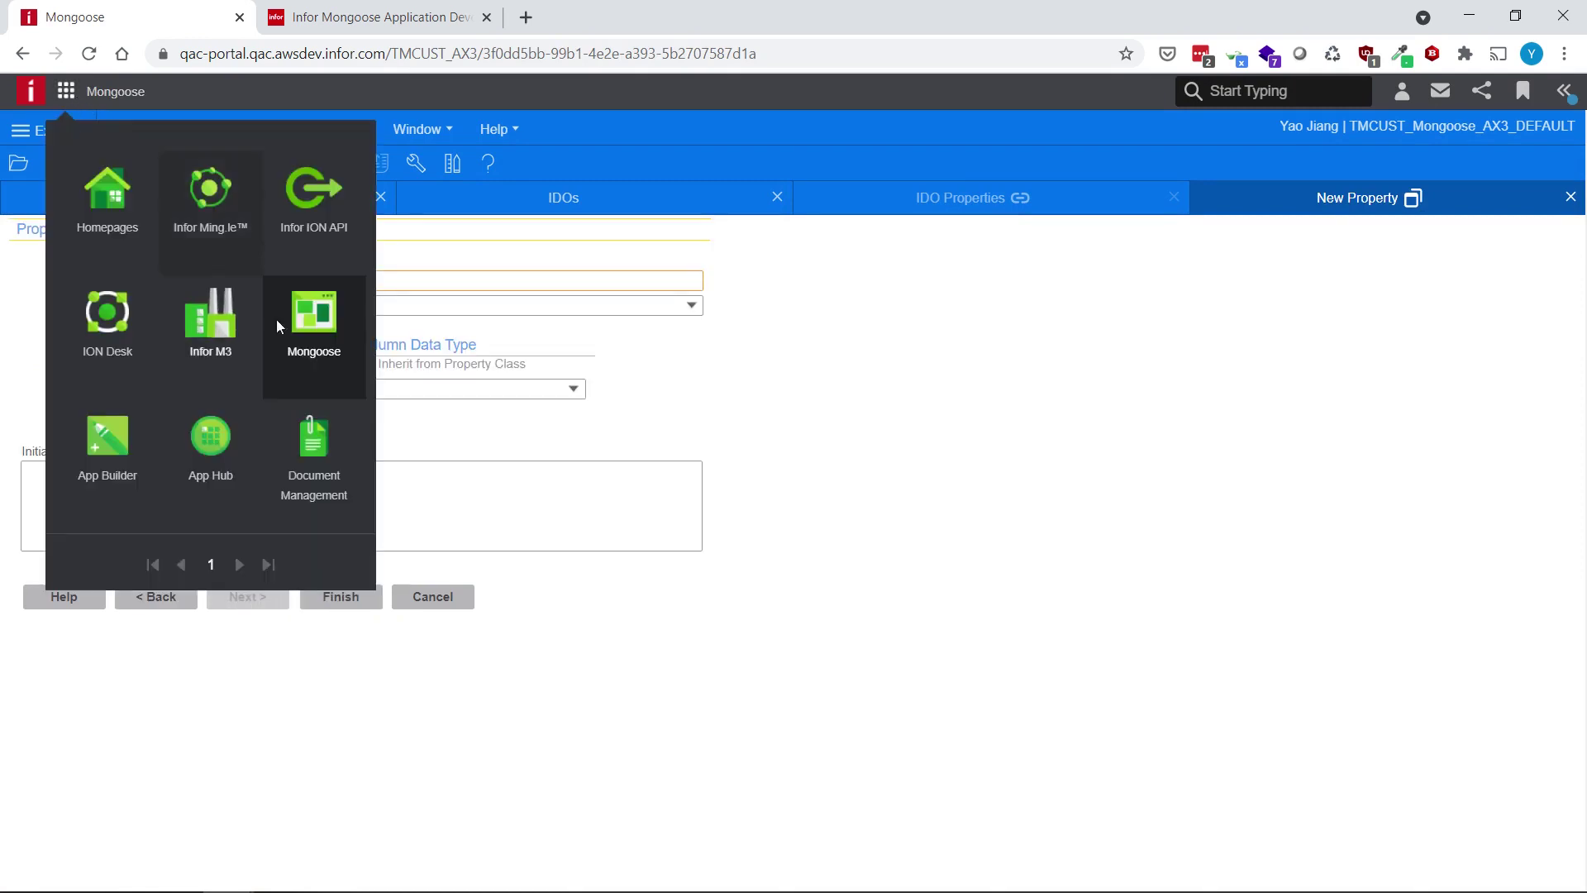
pyautogui.click(311, 205)
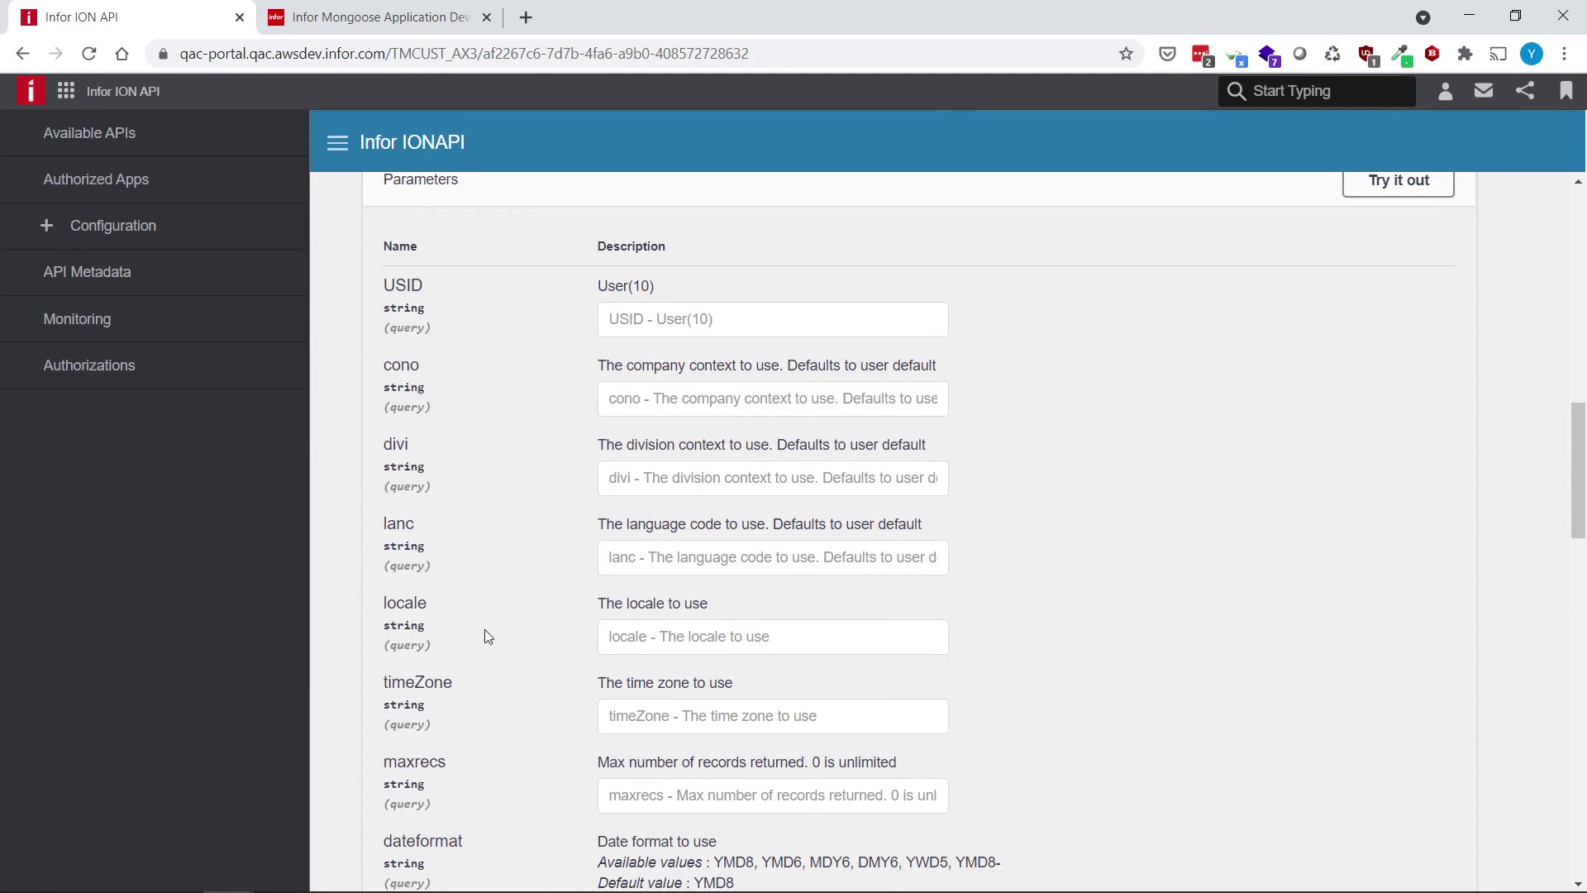
pyautogui.scroll(2, 485, 637)
pyautogui.scroll(-2, 485, 637)
pyautogui.doubleClick(433, 763)
pyautogui.hotkey('ctrl', 'c')
# Create the property named maxrecs with String data type in the new property wizard
pyautogui.click(66, 91)
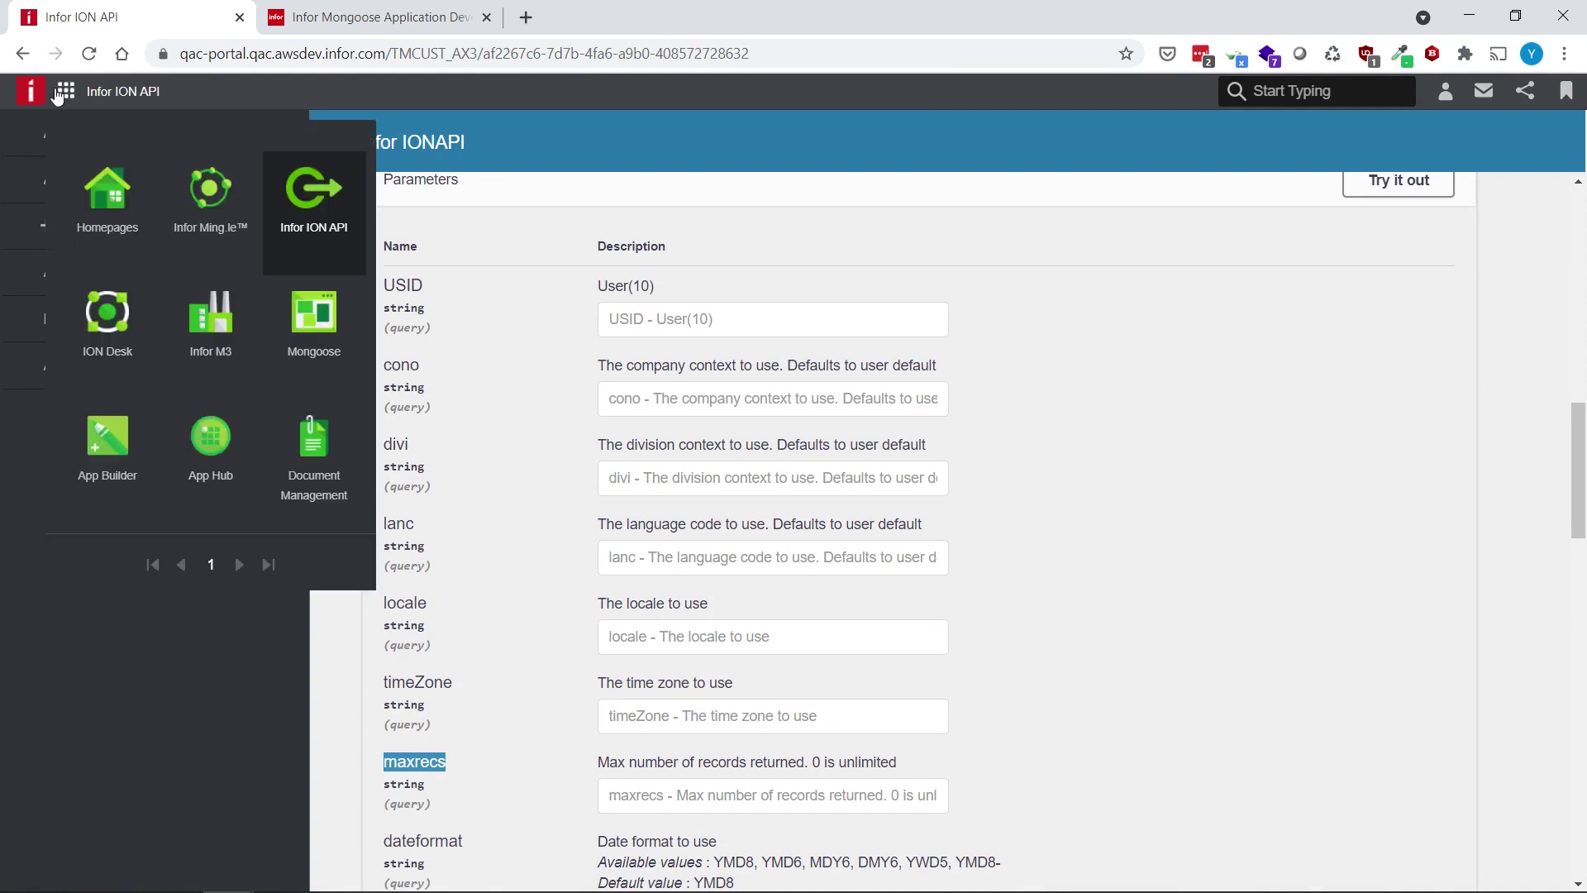
pyautogui.click(320, 325)
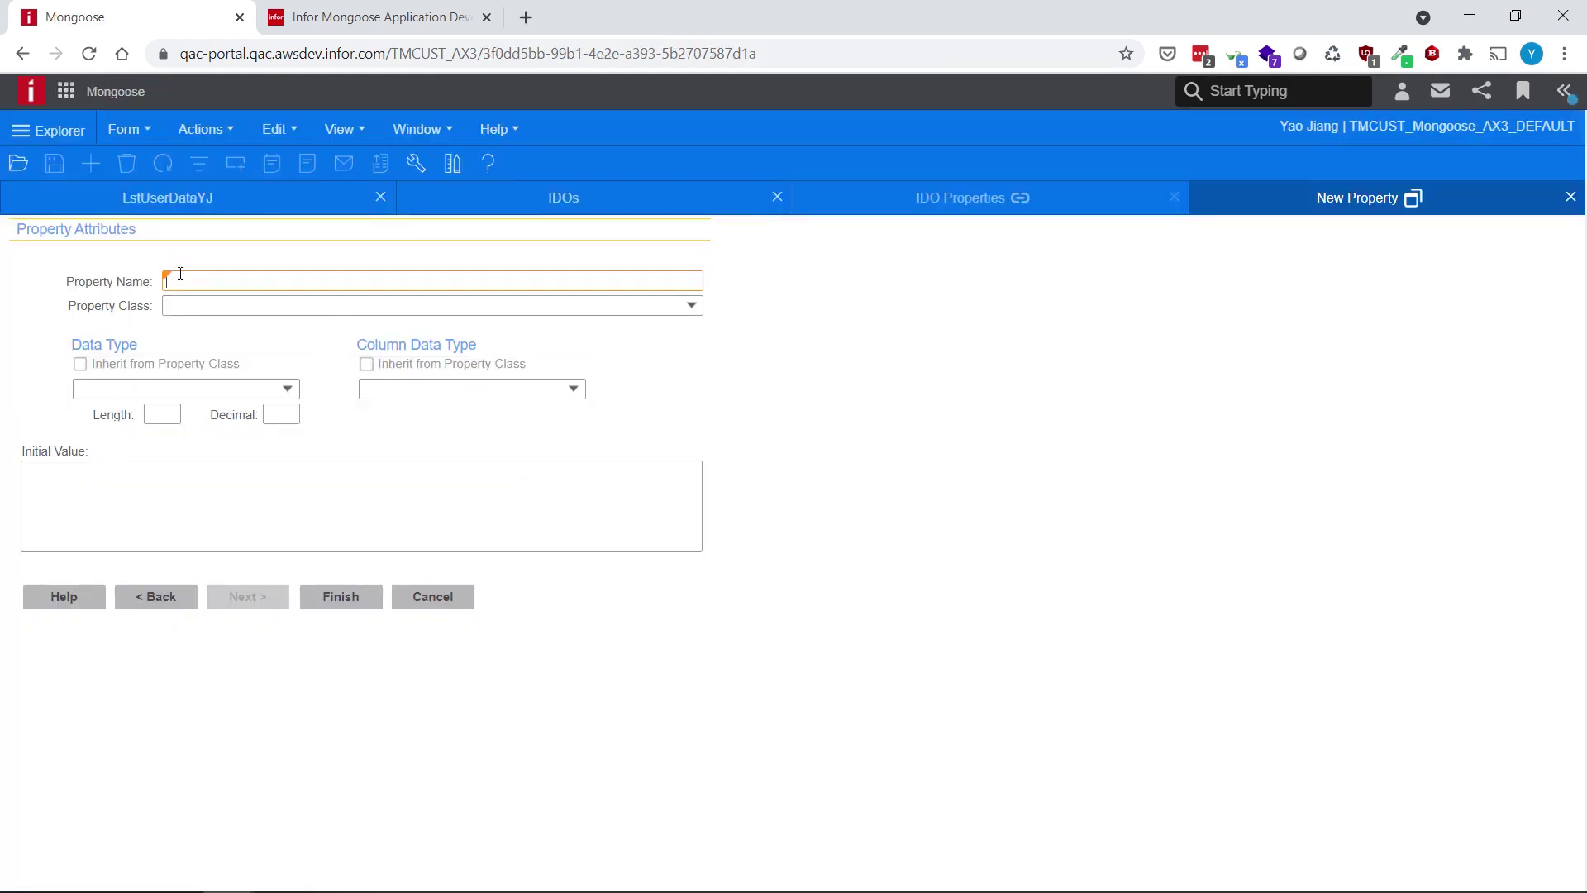
pyautogui.hotkey('ctrl', 'v')
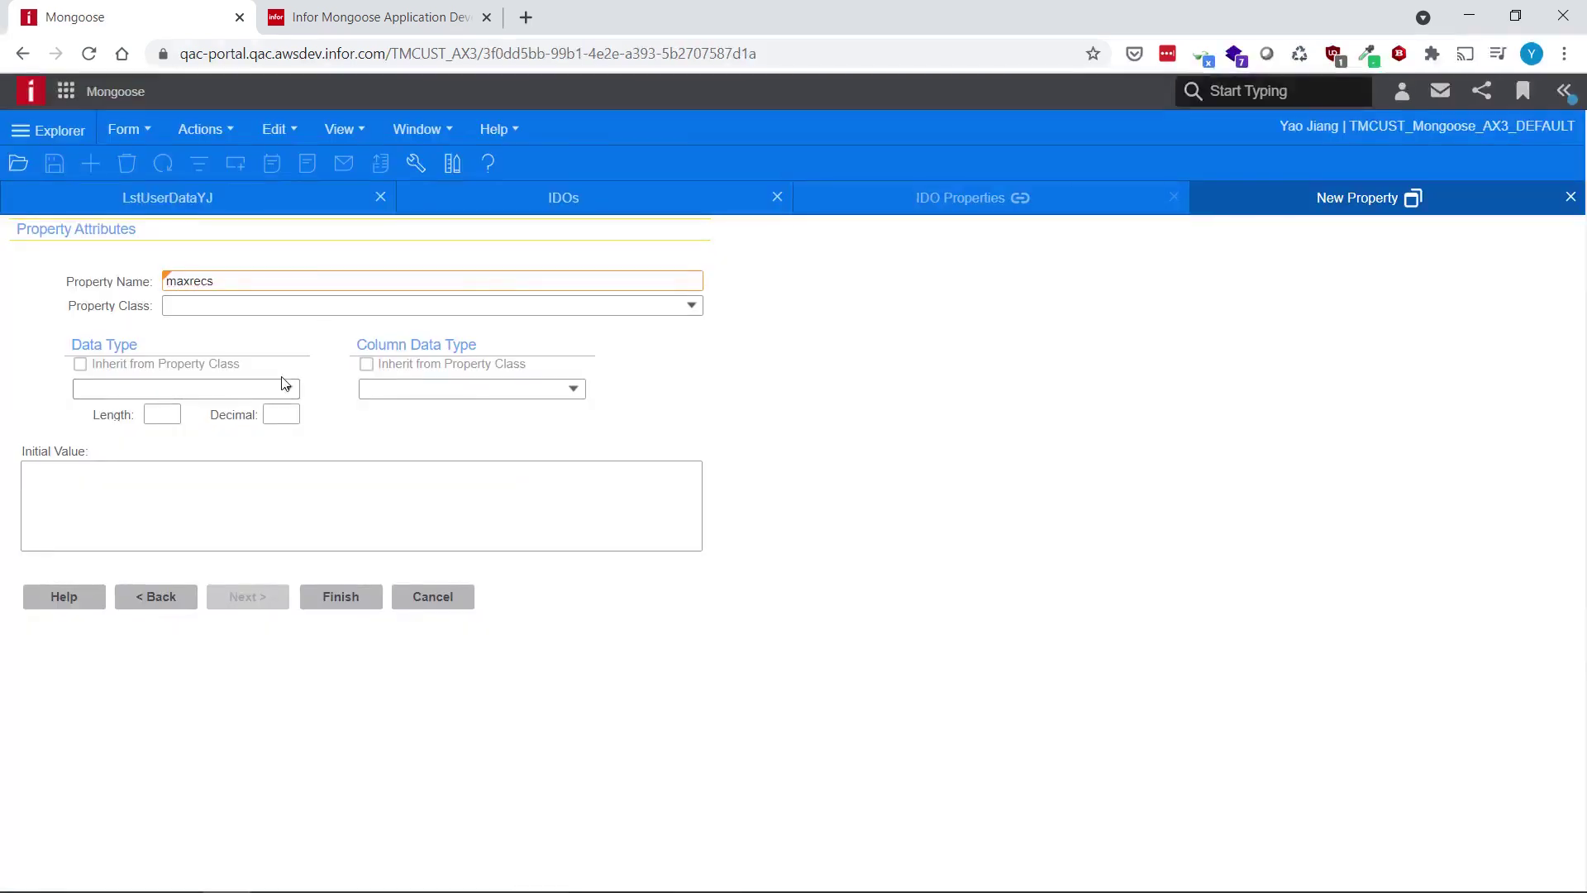
pyautogui.click(284, 386)
pyautogui.click(210, 579)
pyautogui.click(340, 595)
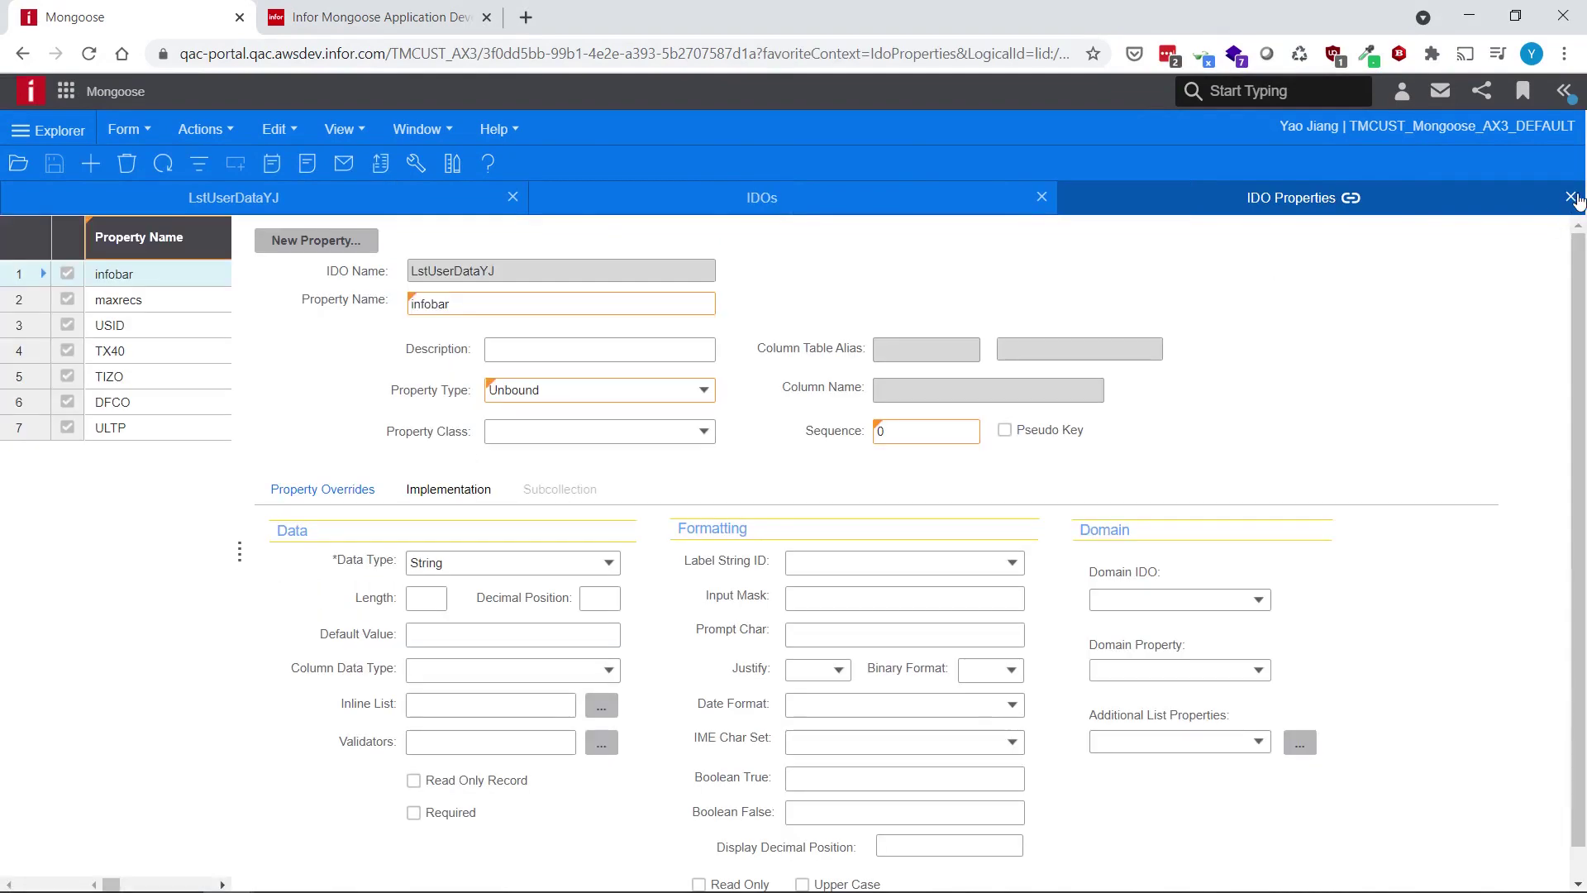
# Close IDO Properties, check out the IDO, and run Refresh Farm Metadata for IDOs
pyautogui.click(1570, 198)
pyautogui.click(1078, 458)
pyautogui.click(794, 598)
pyautogui.click(129, 128)
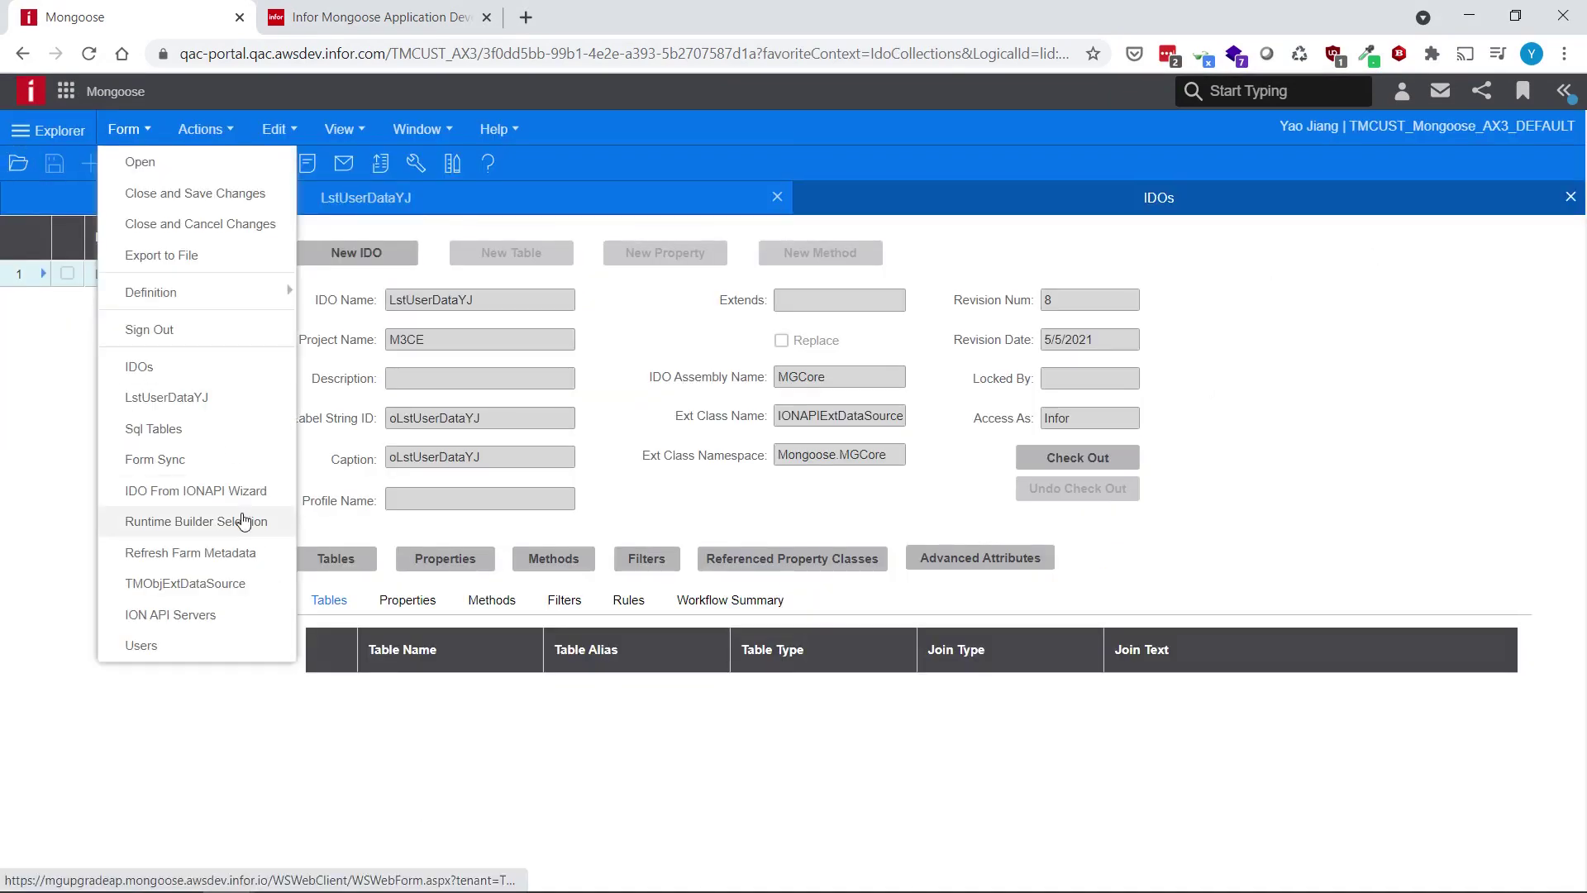
pyautogui.click(191, 552)
pyautogui.click(175, 277)
pyautogui.press('Return')
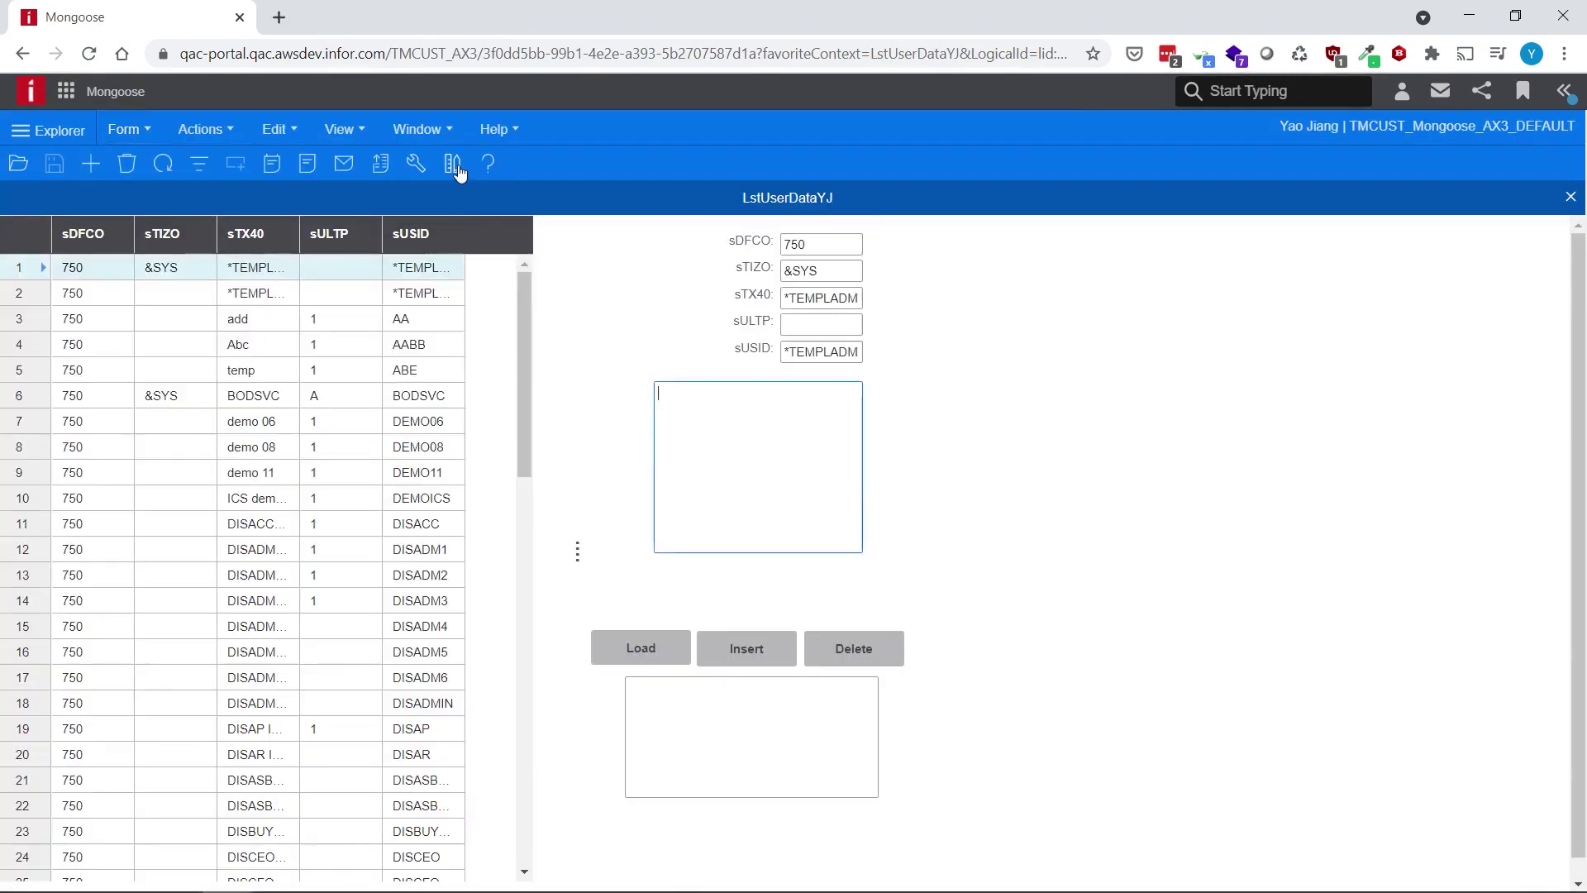
# Enter Design Mode with Site Default scope and move the multiline box lower
pyautogui.click(454, 164)
pyautogui.click(803, 456)
pyautogui.click(759, 522)
pyautogui.click(764, 550)
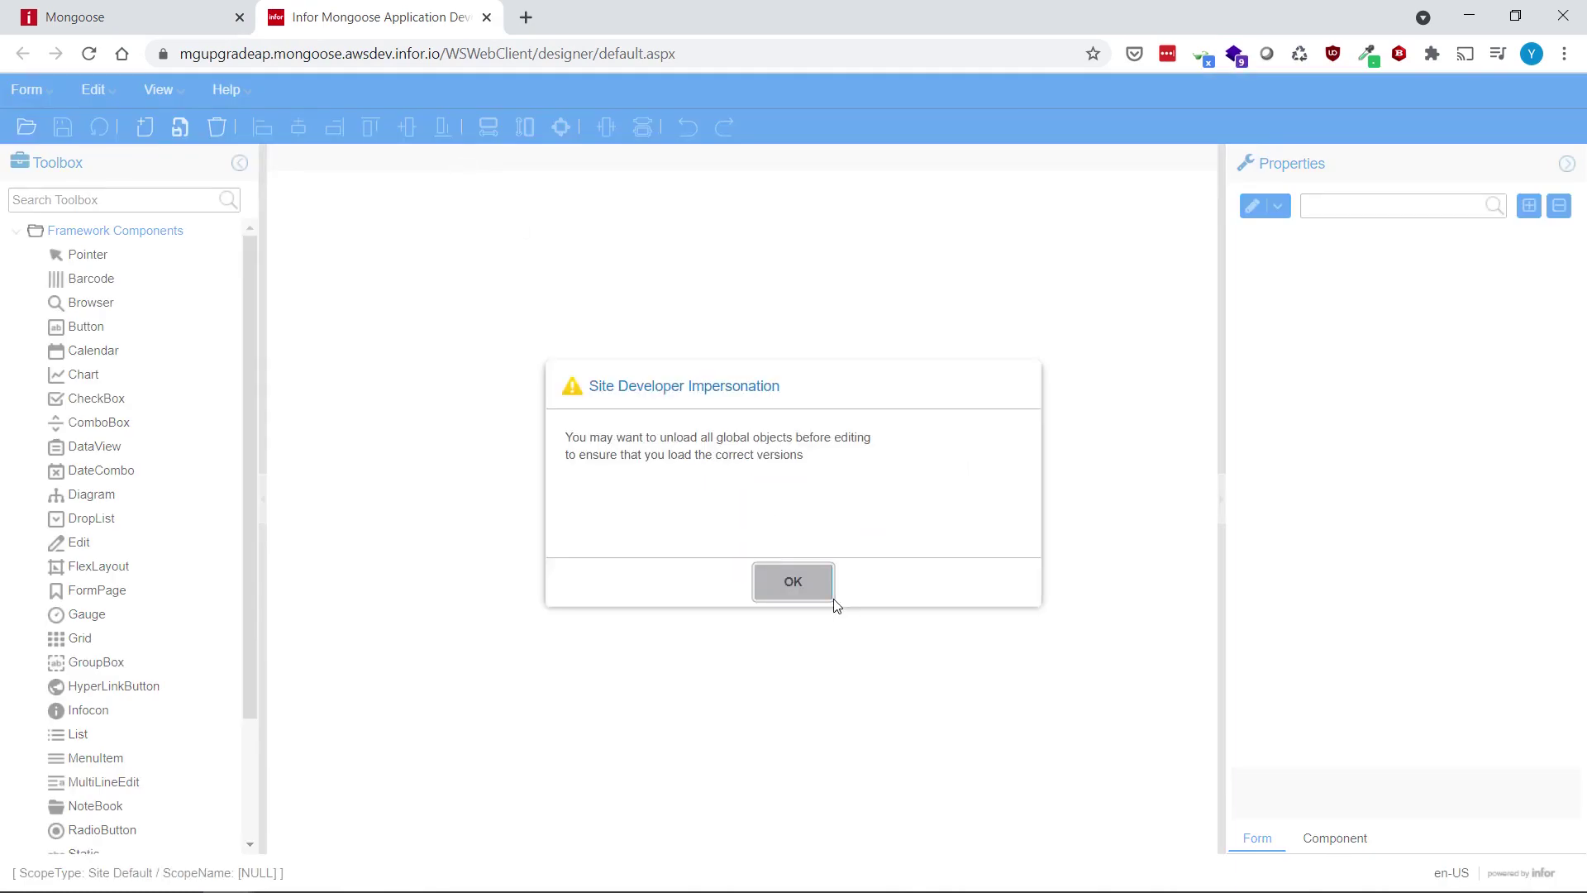
pyautogui.click(828, 592)
pyautogui.moveTo(1044, 457); pyautogui.dragTo(1046, 508)
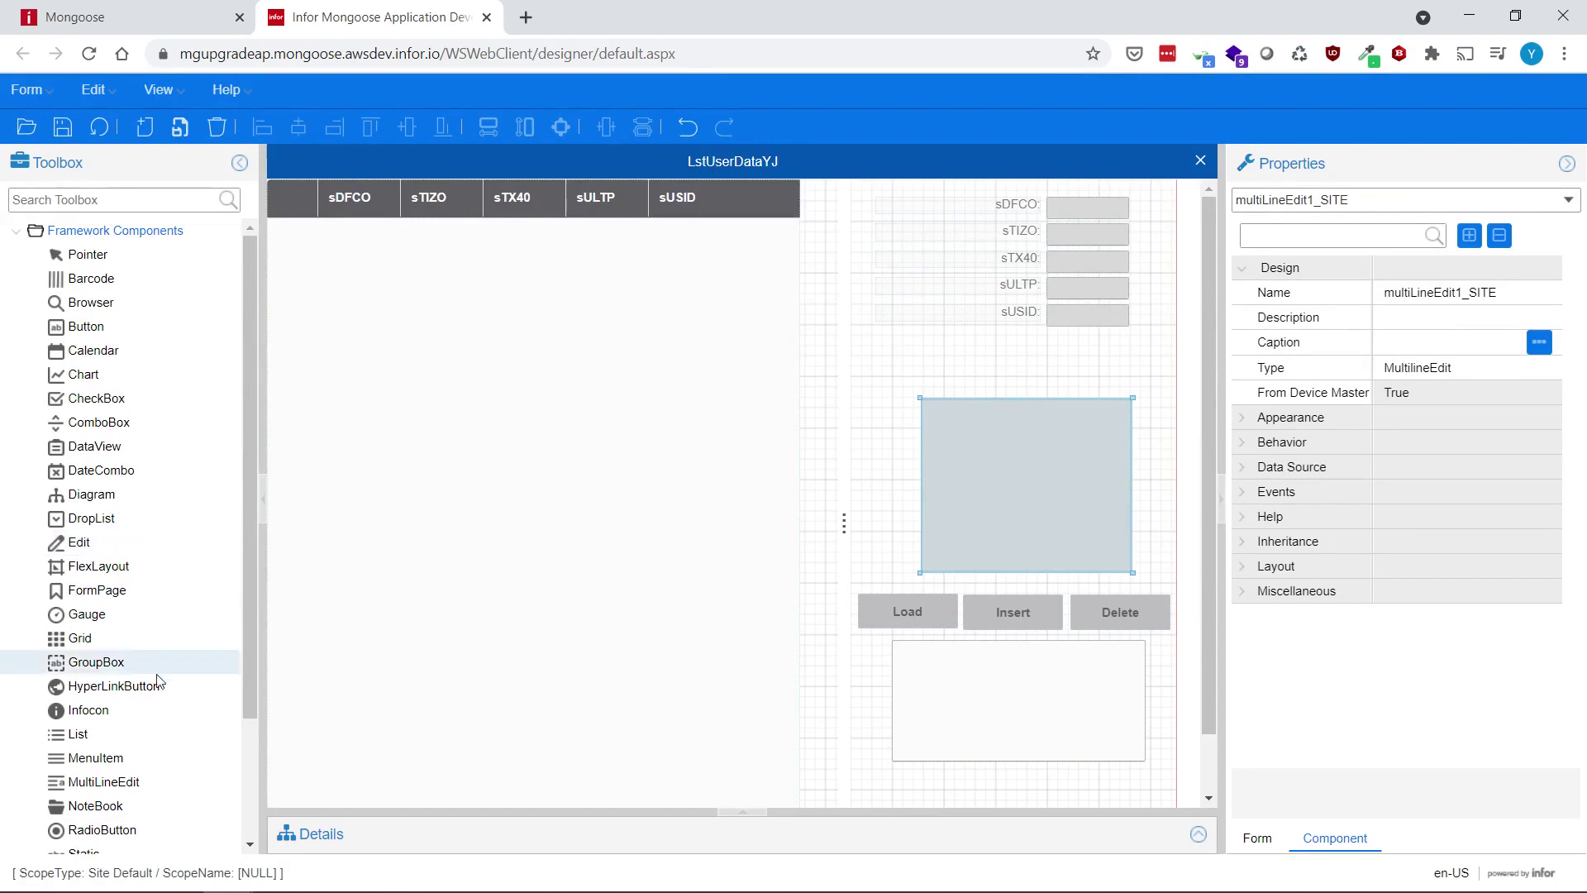
pyautogui.scroll(-2, 153, 744)
pyautogui.scroll(-1, 152, 744)
# Add a static label captioned 'maxrecs' below sUSID
pyautogui.click(87, 699)
pyautogui.moveTo(911, 348)
pyautogui.mouseDown()
pyautogui.moveTo(1038, 359)
pyautogui.moveTo(981, 359)
pyautogui.mouseUp()
pyautogui.click(1412, 345)
pyautogui.write('maxrecs')
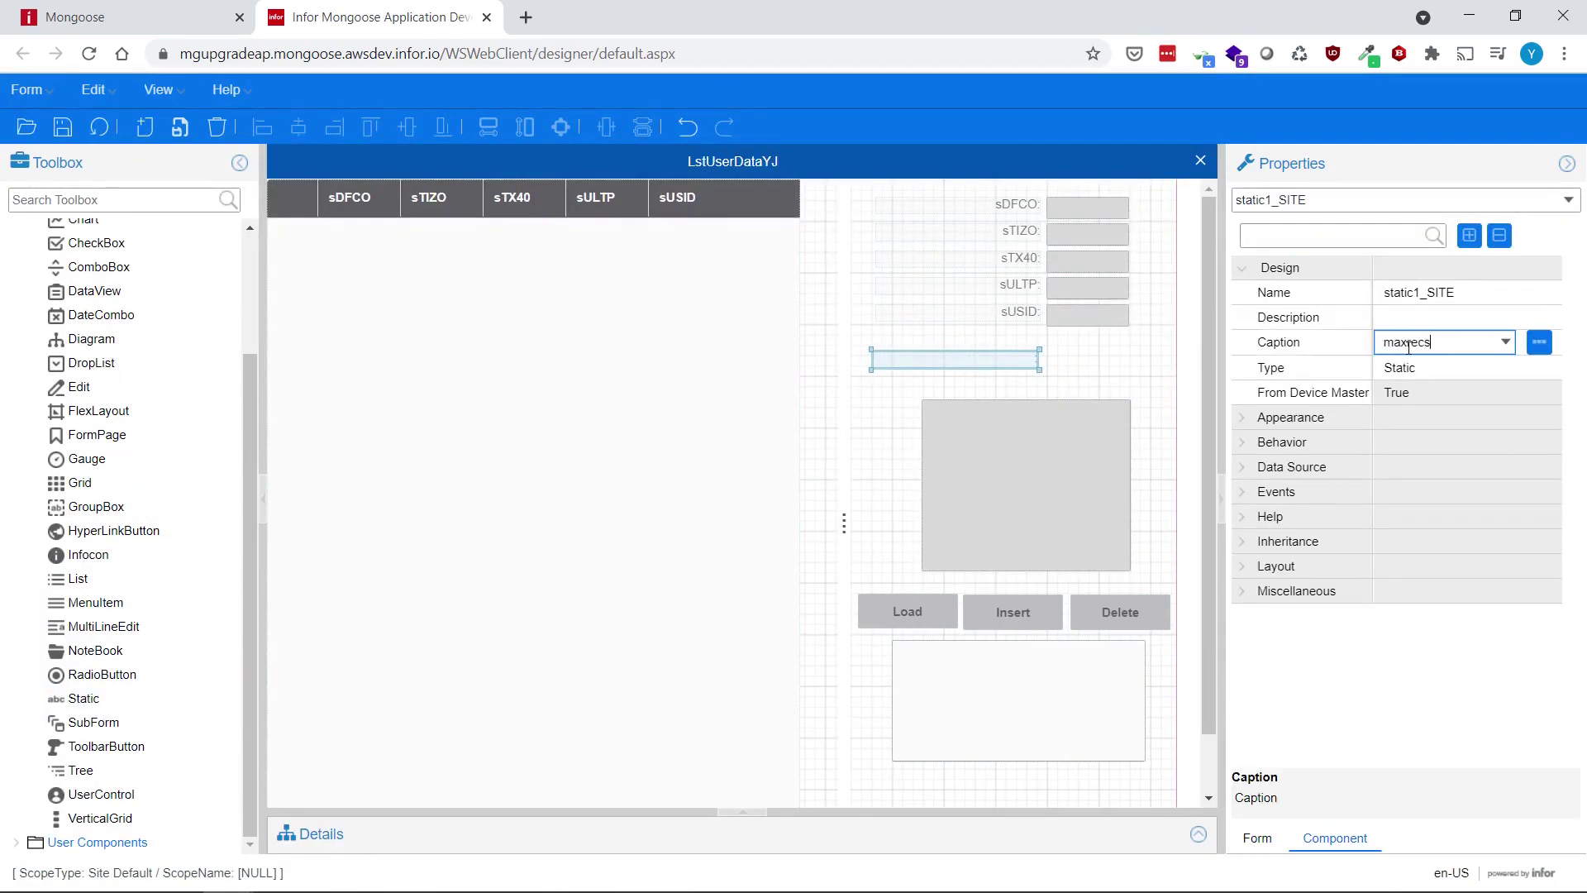
pyautogui.press('Return')
# Add an edit field bound to object.maxrecs beside the label and save the form
pyautogui.click(79, 387)
pyautogui.moveTo(1049, 348); pyautogui.dragTo(1133, 375)
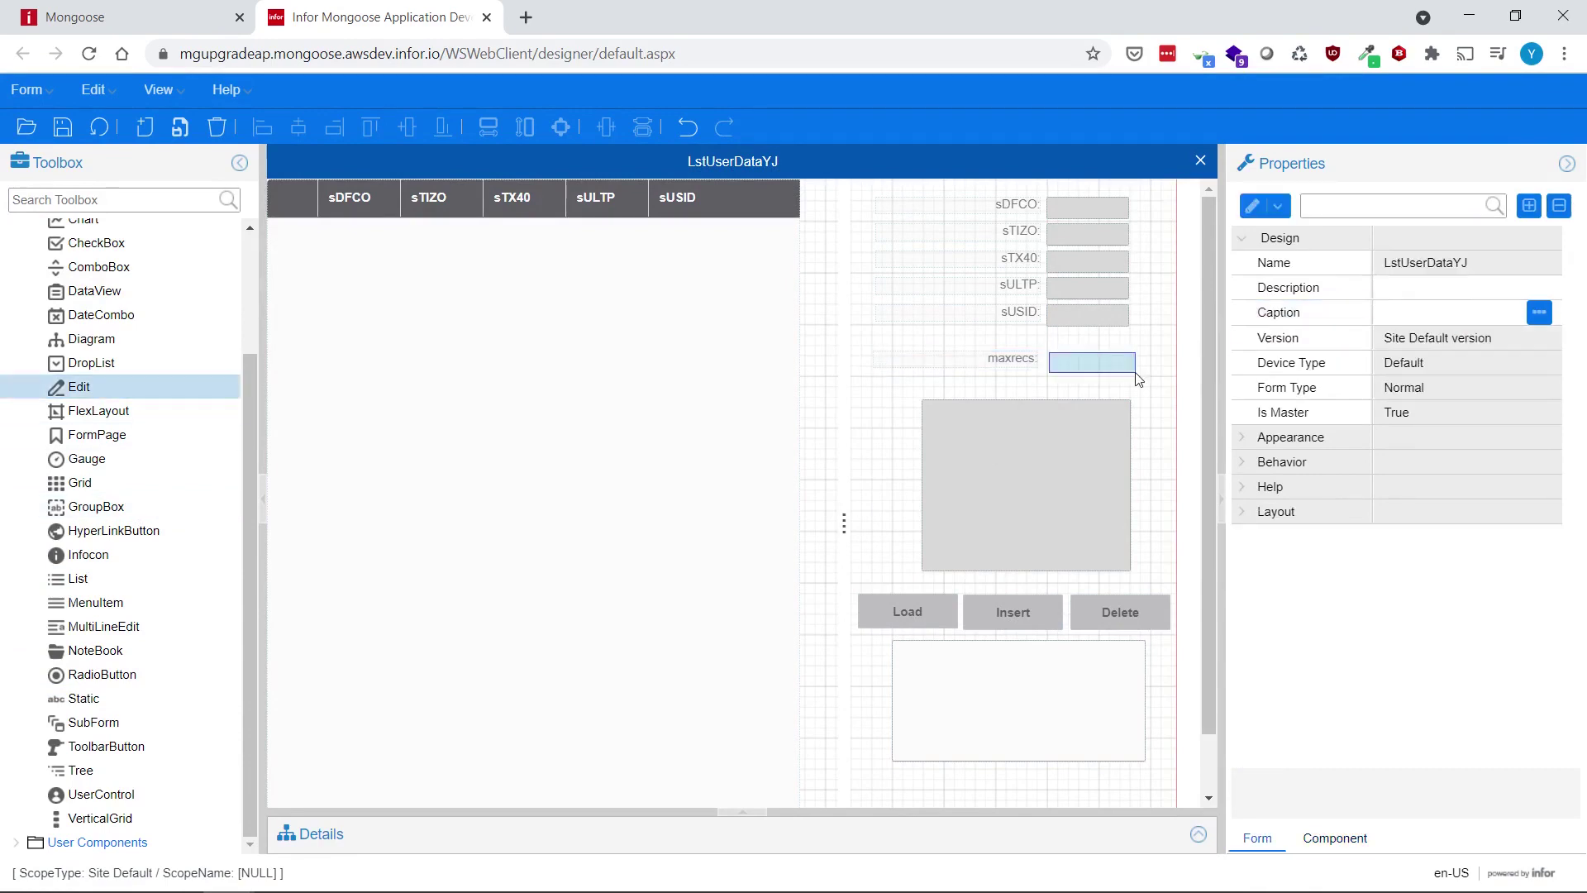
pyautogui.click(1292, 467)
pyautogui.click(1444, 516)
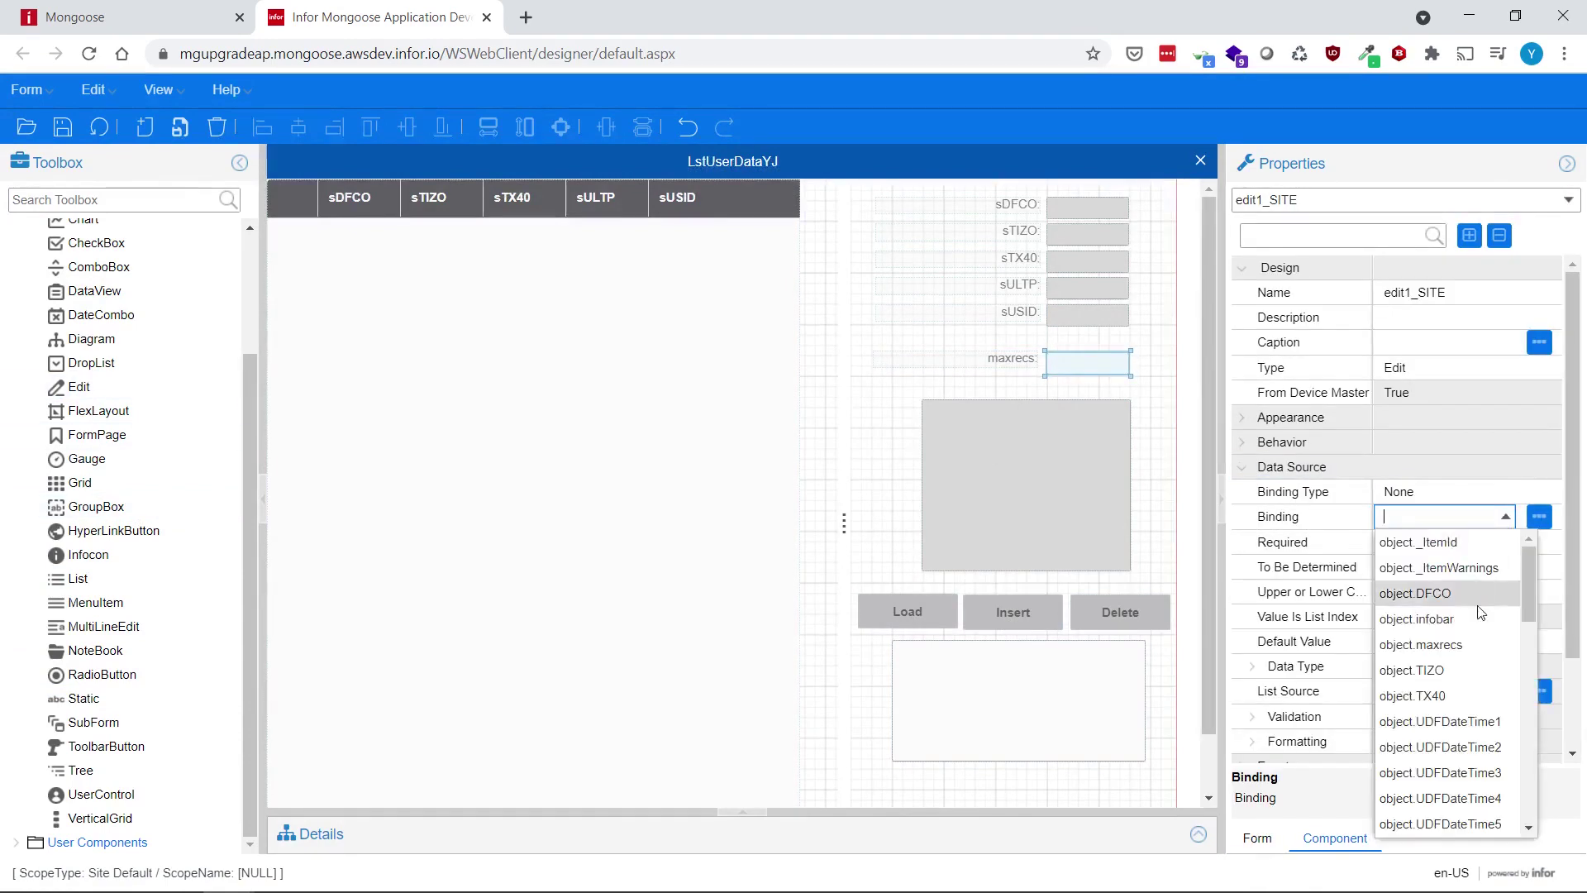
pyautogui.click(1426, 592)
pyautogui.click(918, 479)
pyautogui.click(62, 127)
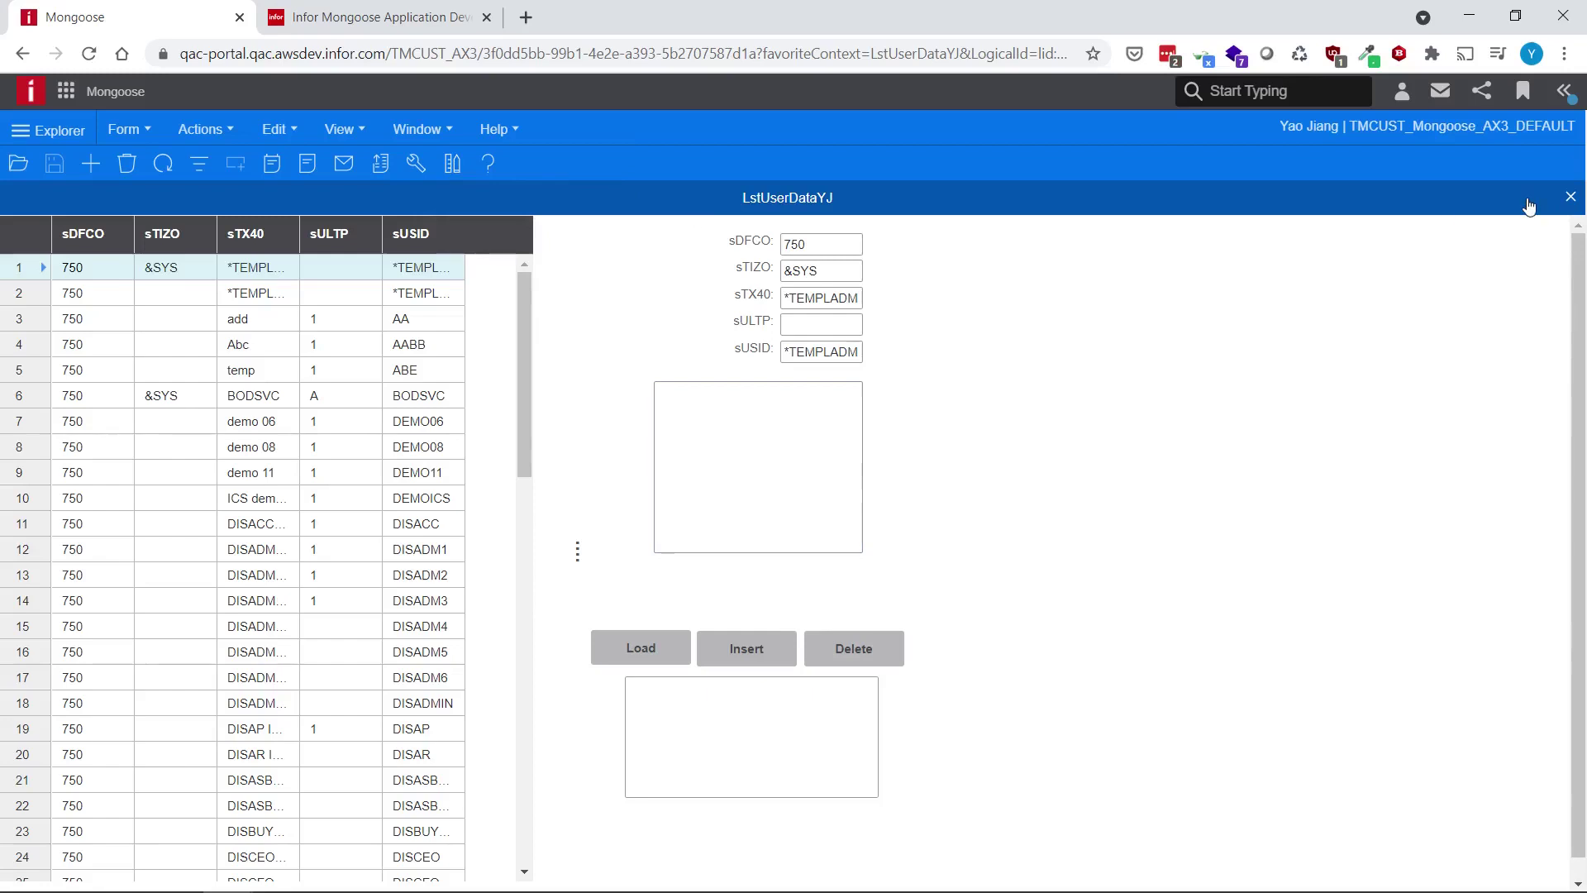
pyautogui.click(1569, 197)
# Reopen LstUserDataYJ, enter 5 in maxrecs, and Filter in Place for five records
pyautogui.click(124, 128)
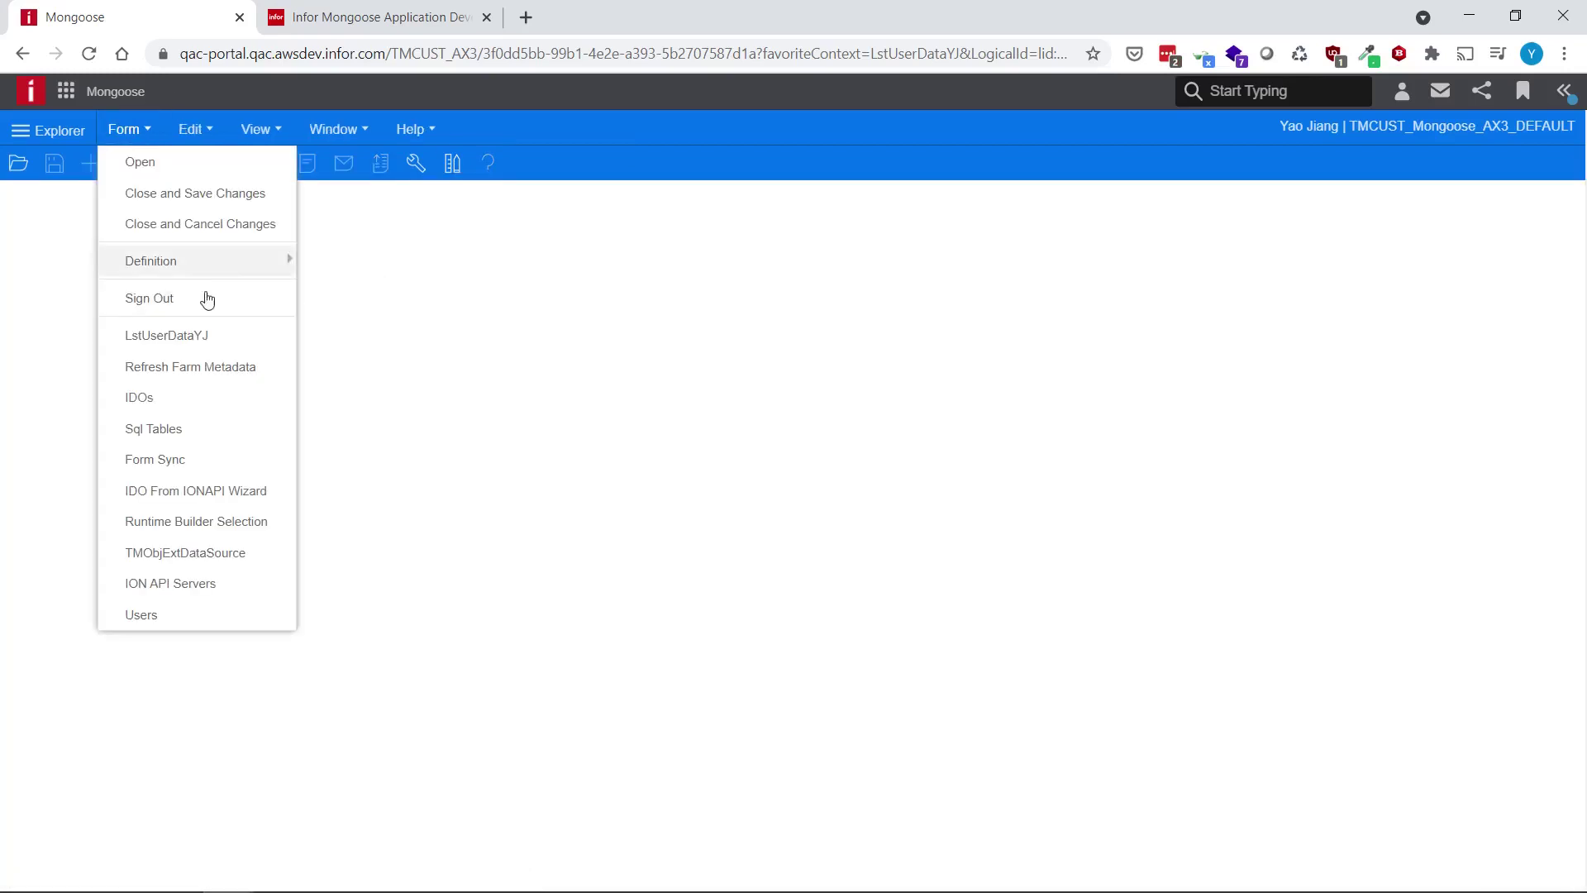
pyautogui.click(219, 330)
pyautogui.click(813, 404)
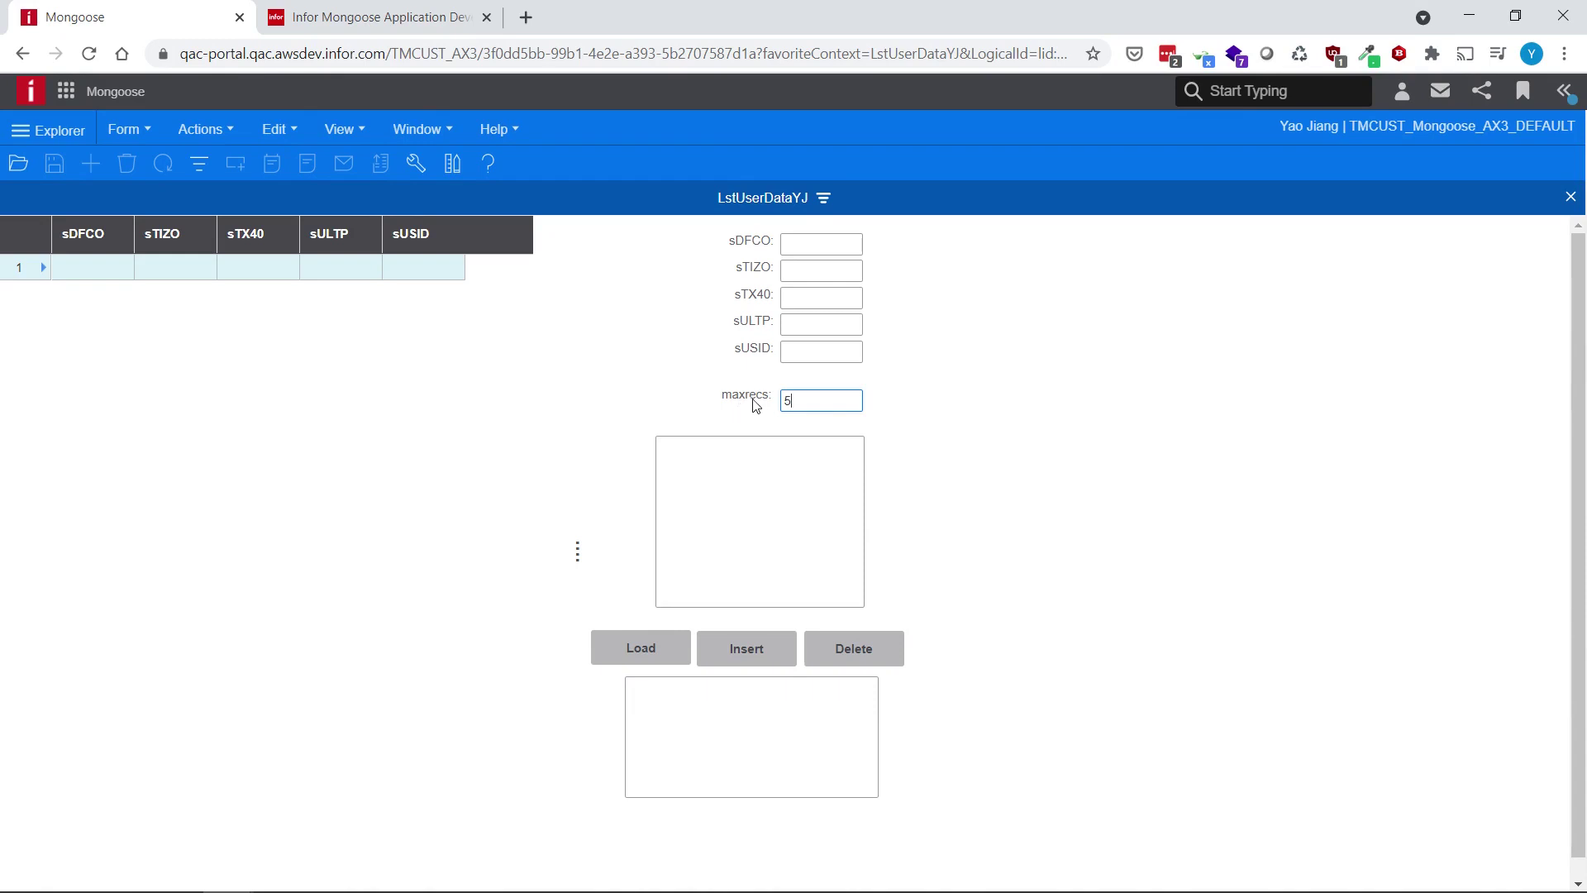
pyautogui.click(206, 177)
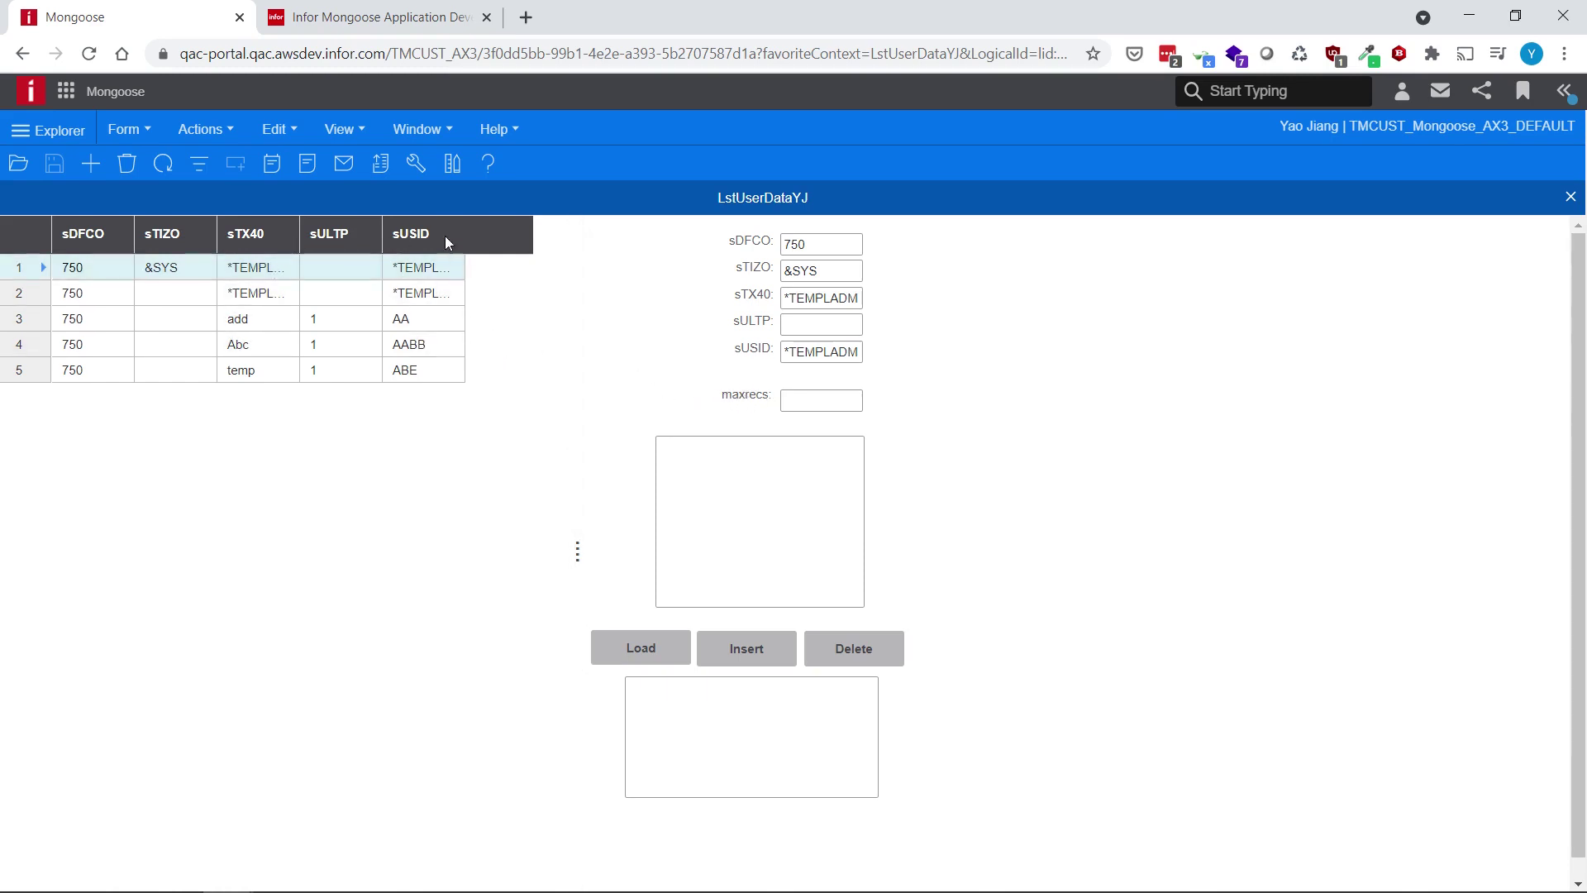
pyautogui.click(286, 259)
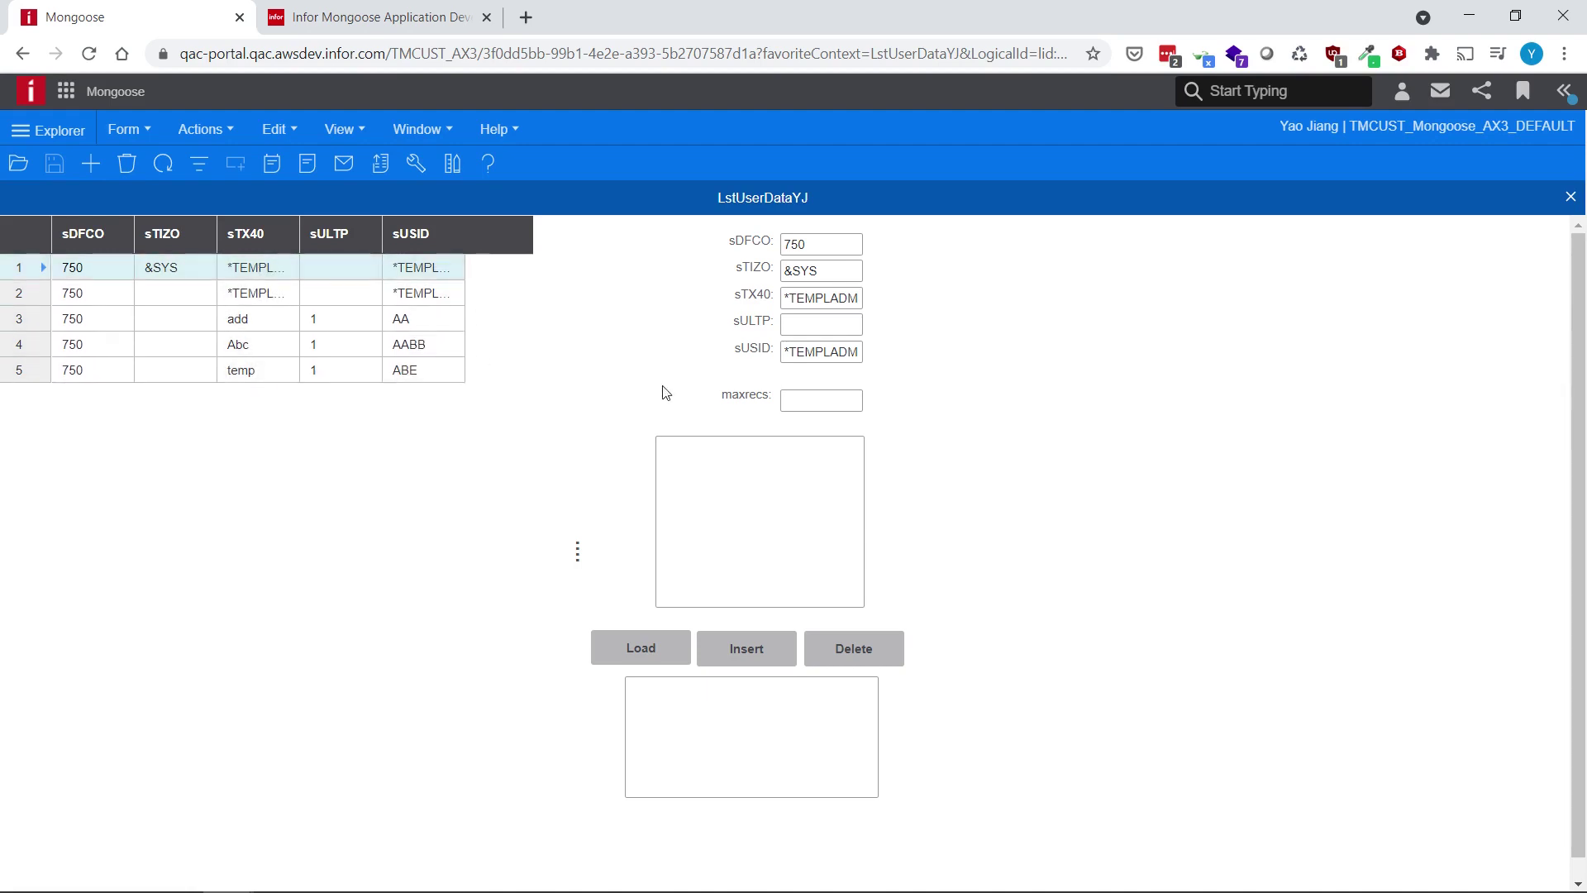